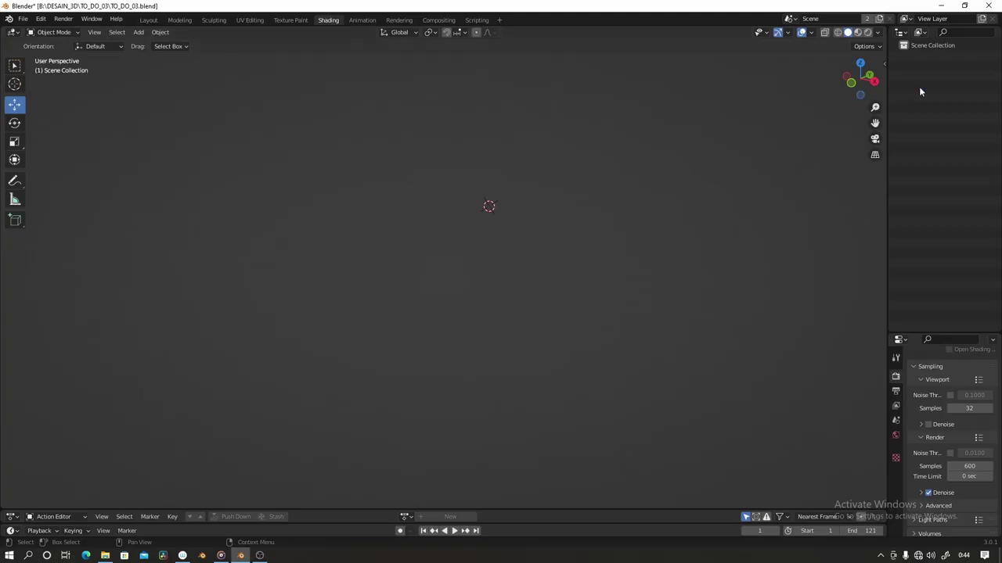
# - Add a cube and enter Edit Mode, viewing it from the top
pyautogui.hotkey('shift', 'a')
pyautogui.click(555, 256)
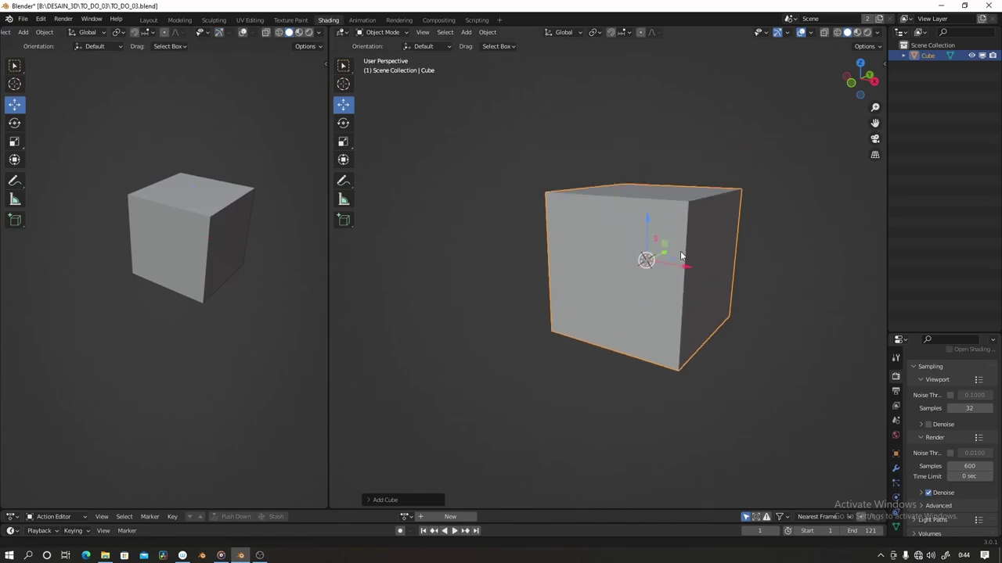
pyautogui.press('Tab')
pyautogui.click(860, 62)
# - Add two loop cuts spread toward the edges along Y, plus a vertical cut near the left
pyautogui.hotkey('ctrl', 'r')
pyautogui.scroll(1, 693, 231)
pyautogui.click(693, 230)
pyautogui.rightClick(720, 227)
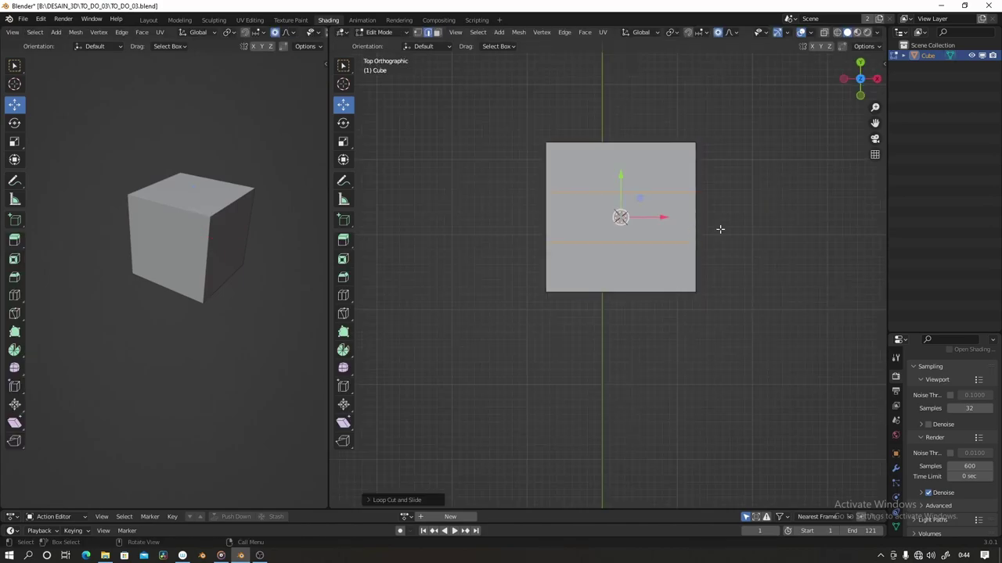
pyautogui.press('s')
pyautogui.press('y')
pyautogui.click(819, 252)
pyautogui.click(677, 180)
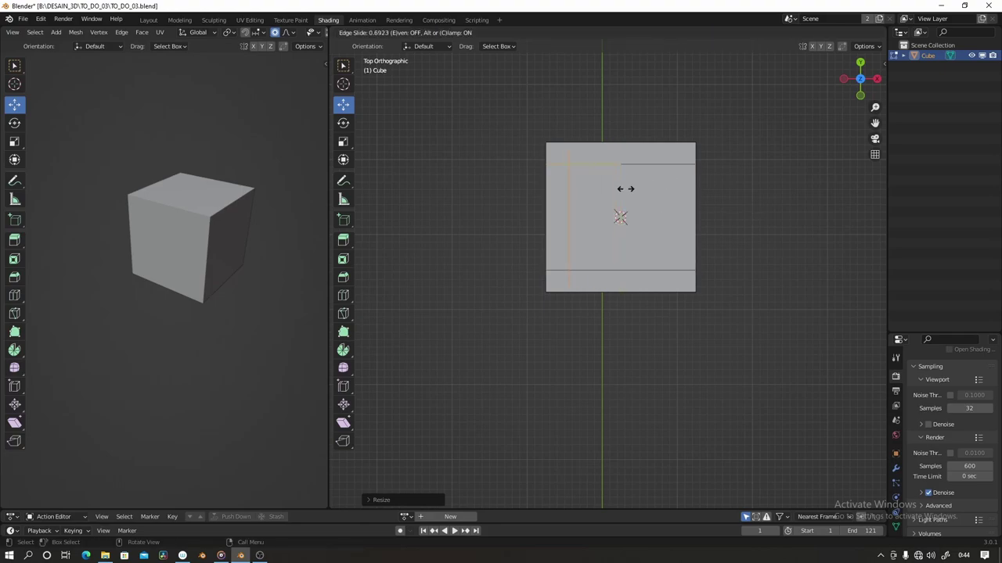
# - Extrude the inner faces down to form a recessed seat
pyautogui.keyDown('alt'); pyautogui.click(557, 219); pyautogui.keyUp('alt')
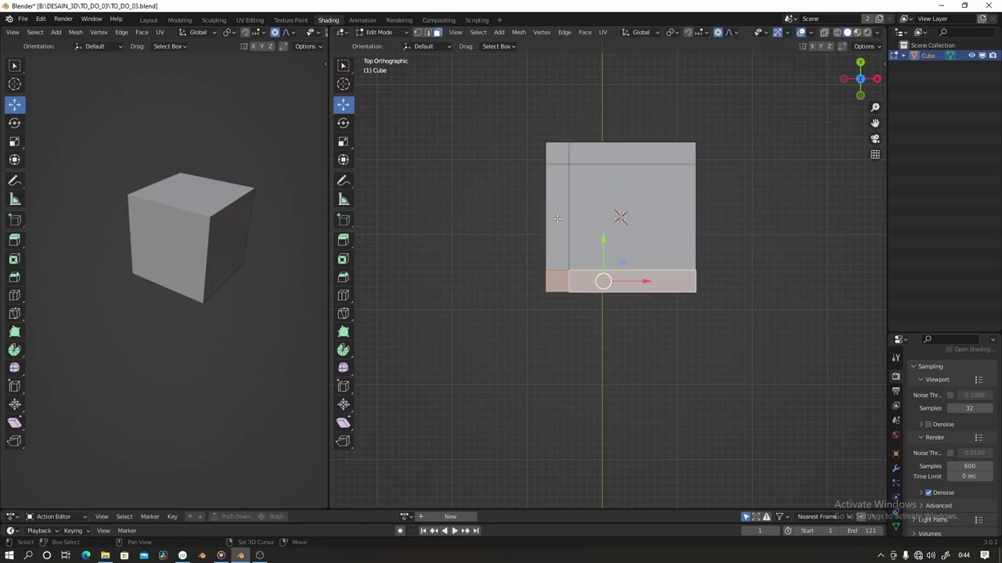
pyautogui.moveTo(561, 184)
pyautogui.mouseDown(button='middle')
pyautogui.moveTo(627, 112)
pyautogui.moveTo(720, 269)
pyautogui.mouseUp(button='middle')
pyautogui.press('e')
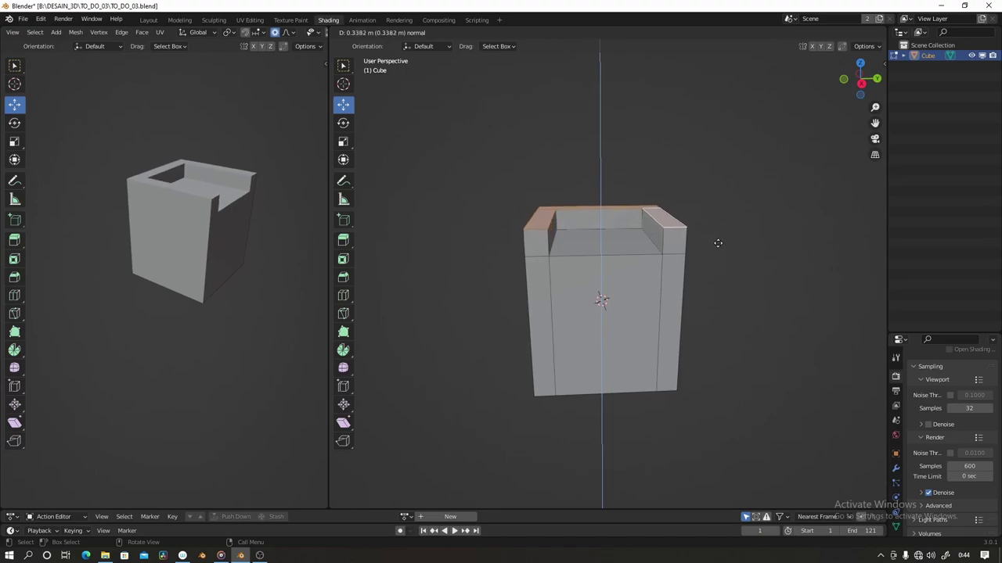
pyautogui.click(718, 237)
# - Lower the top rim faces to arm height and select the back rim's top face
pyautogui.click(861, 82)
pyautogui.moveTo(488, 141); pyautogui.dragTo(727, 209)
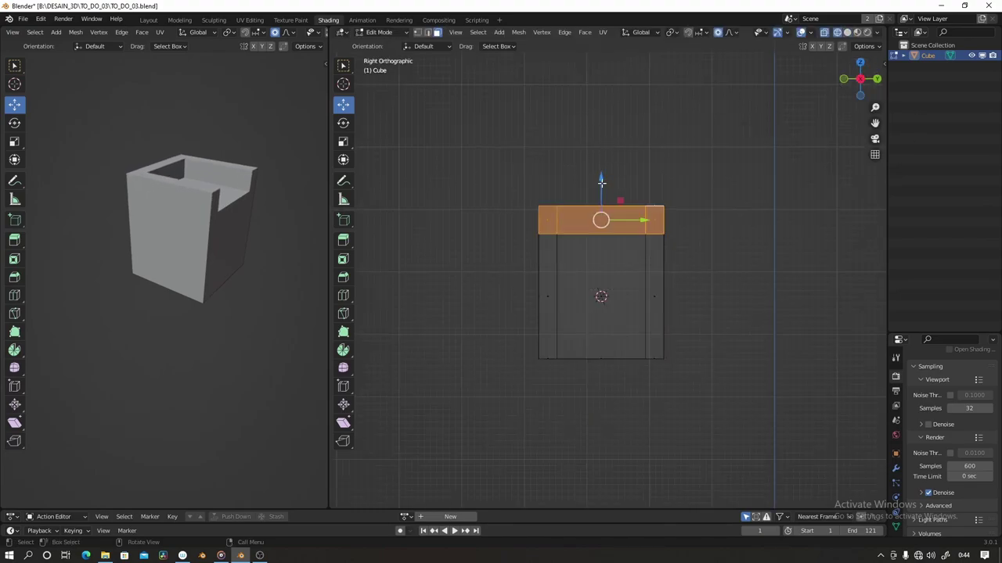
pyautogui.moveTo(601, 185)
pyautogui.mouseDown()
pyautogui.moveTo(589, 281)
pyautogui.moveTo(587, 266)
pyautogui.mouseUp()
pyautogui.moveTo(526, 254); pyautogui.dragTo(716, 302)
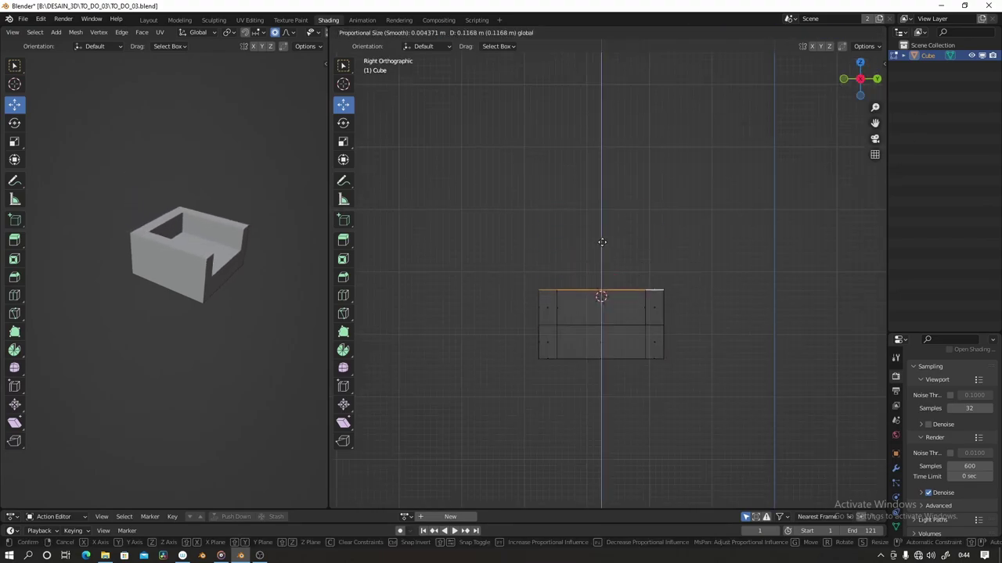
pyautogui.moveTo(601, 249); pyautogui.dragTo(601, 242)
pyautogui.moveTo(689, 248); pyautogui.dragTo(705, 251, button='middle')
pyautogui.click(549, 268)
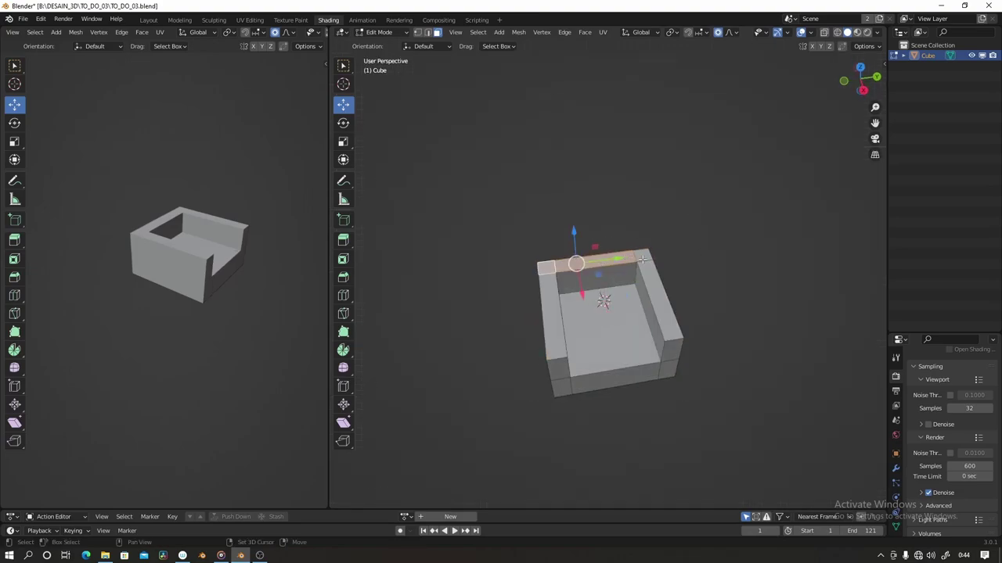
# - Extrude the back rim upward into a tall chair back and lower one of its edges
pyautogui.press('e')
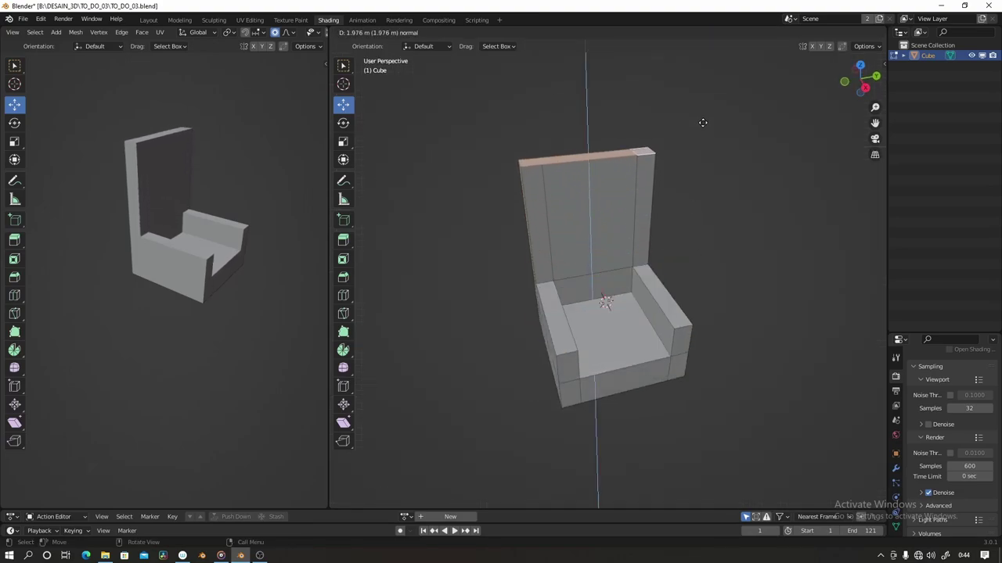
pyautogui.click(703, 123)
pyautogui.click(863, 81)
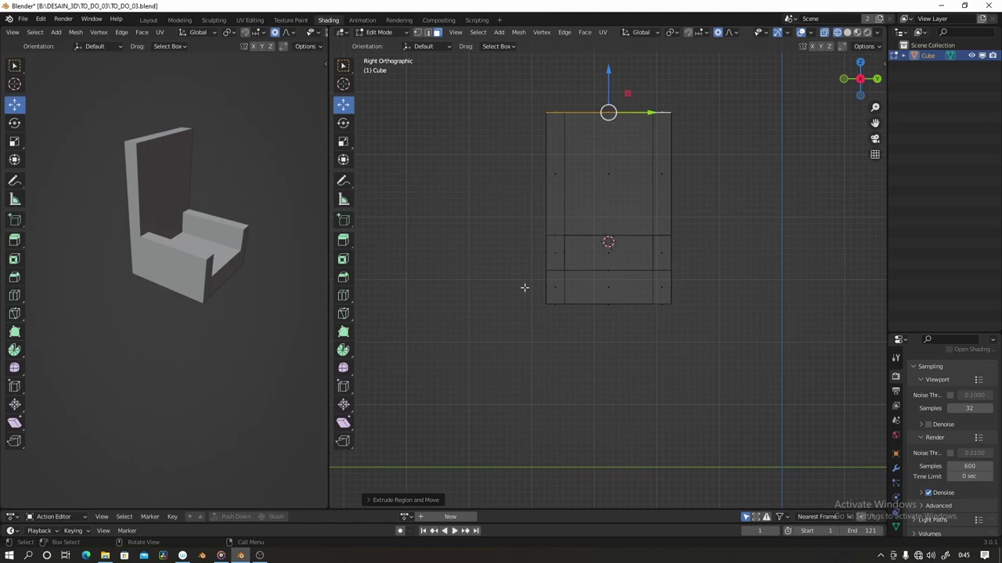
pyautogui.click(603, 303)
pyautogui.moveTo(605, 267); pyautogui.dragTo(605, 279)
pyautogui.click(605, 279)
pyautogui.moveTo(605, 279); pyautogui.dragTo(637, 144, button='middle')
pyautogui.click(857, 87)
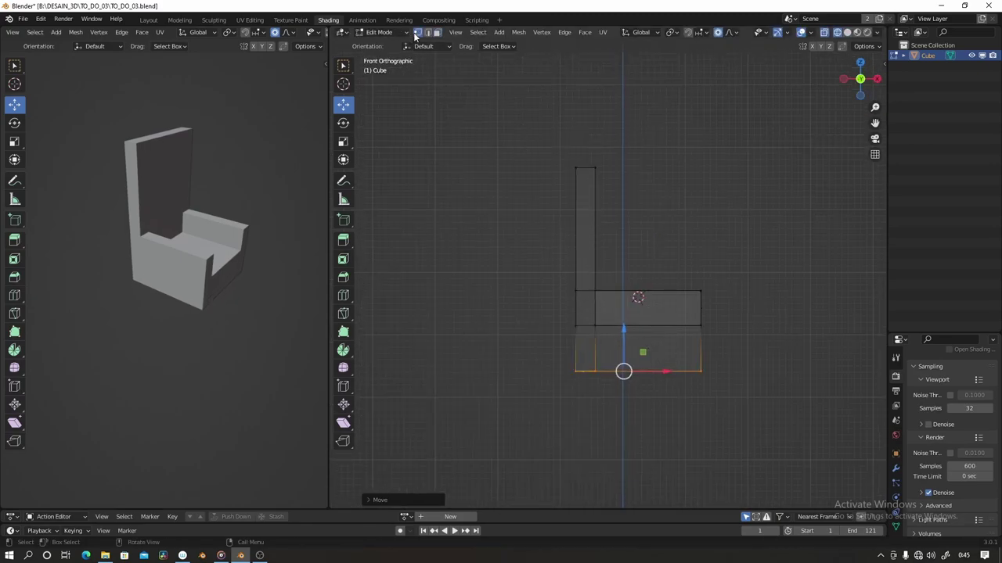
# - Scale the back's top edge wider along X so the back flares upward
pyautogui.moveTo(481, 118); pyautogui.dragTo(682, 179)
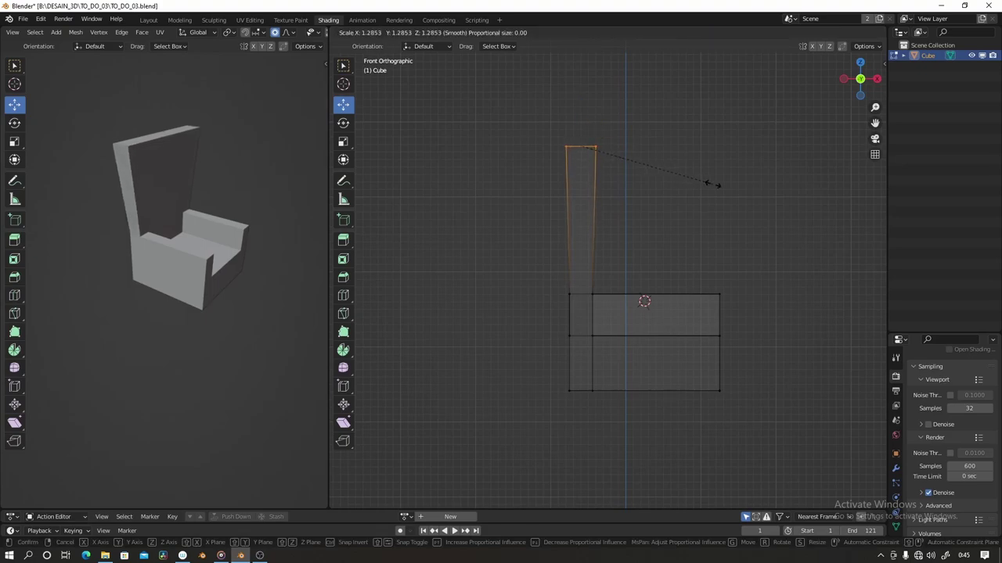
pyautogui.click(712, 184)
pyautogui.scroll(-2, 626, 172)
pyautogui.scroll(3, 640, 170)
pyautogui.hotkey('ctrl', 'r')
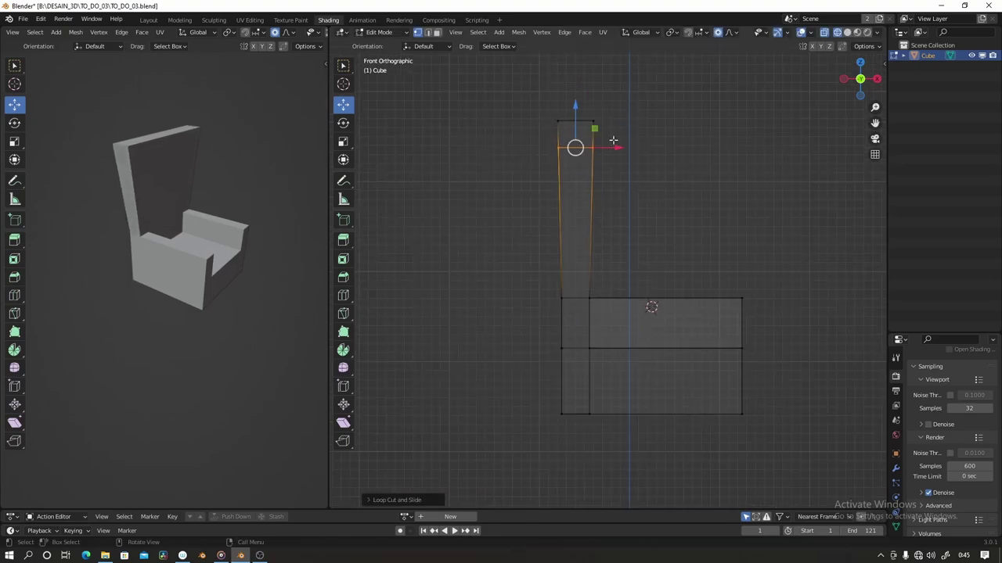
pyautogui.press('s')
pyautogui.click(693, 155)
pyautogui.press('s')
pyautogui.press('x')
pyautogui.click(657, 140)
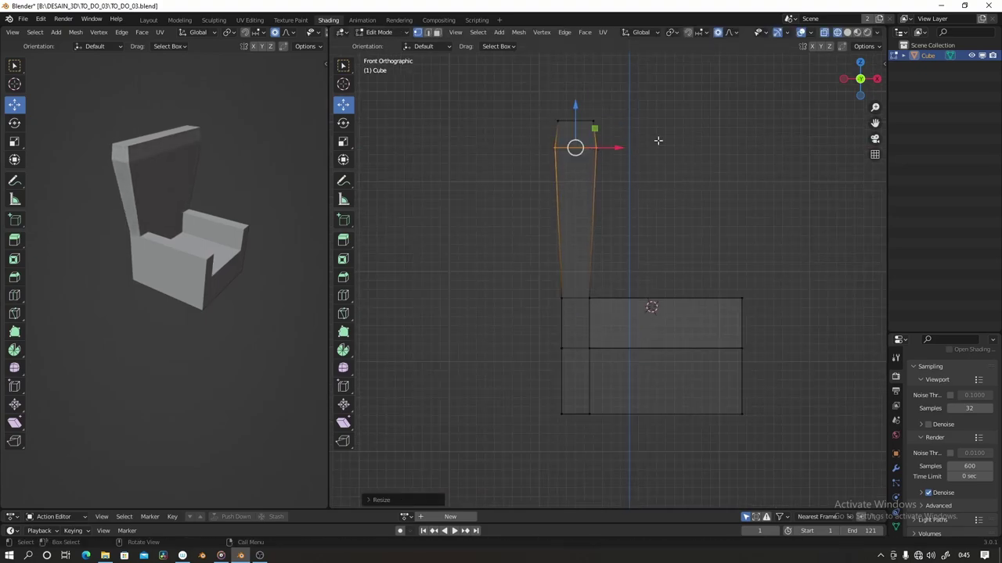
pyautogui.moveTo(658, 140); pyautogui.dragTo(611, 156, button='middle')
# - Raise the top corner vertices of the back along Z
pyautogui.hotkey('alt', 'z')
pyautogui.press('z')
pyautogui.hotkey('alt', 'z')
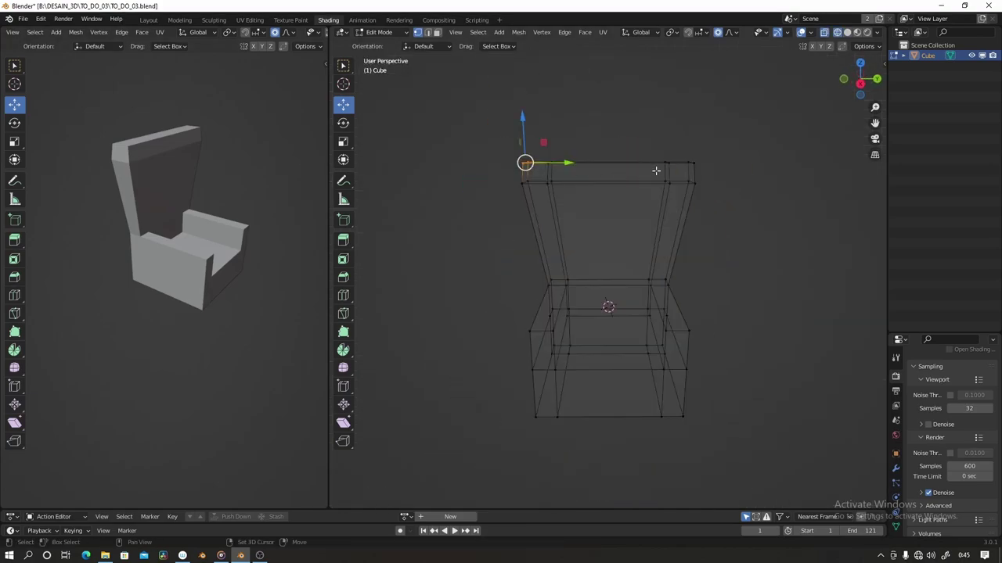
pyautogui.keyDown('shift'); pyautogui.click(693, 163); pyautogui.keyUp('shift')
pyautogui.press('g')
pyautogui.press('z')
pyautogui.click(604, 162)
# - Lift the top centre along Z with proportional editing to form a rounded peak
pyautogui.hotkey('alt', 'z')
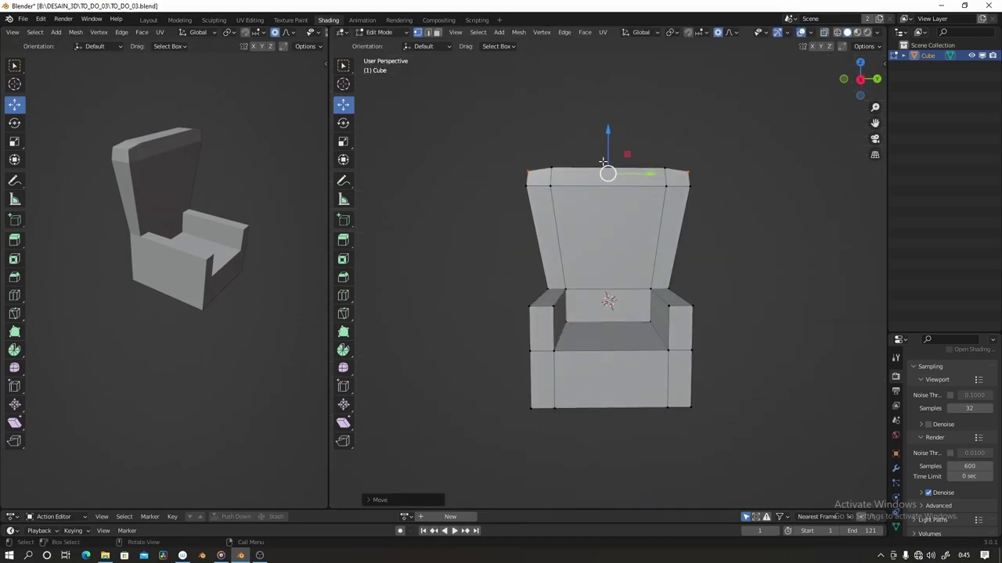
pyautogui.press('z')
pyautogui.hotkey('alt', 'z')
pyautogui.press('KP_3')
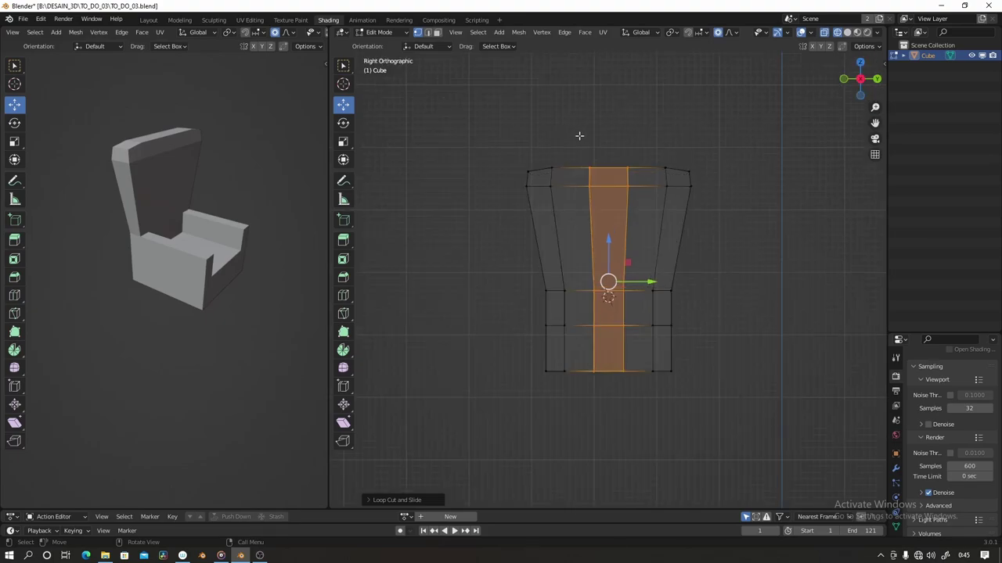
pyautogui.press('g')
pyautogui.press('z')
pyautogui.click(609, 133)
pyautogui.moveTo(609, 123); pyautogui.dragTo(609, 121)
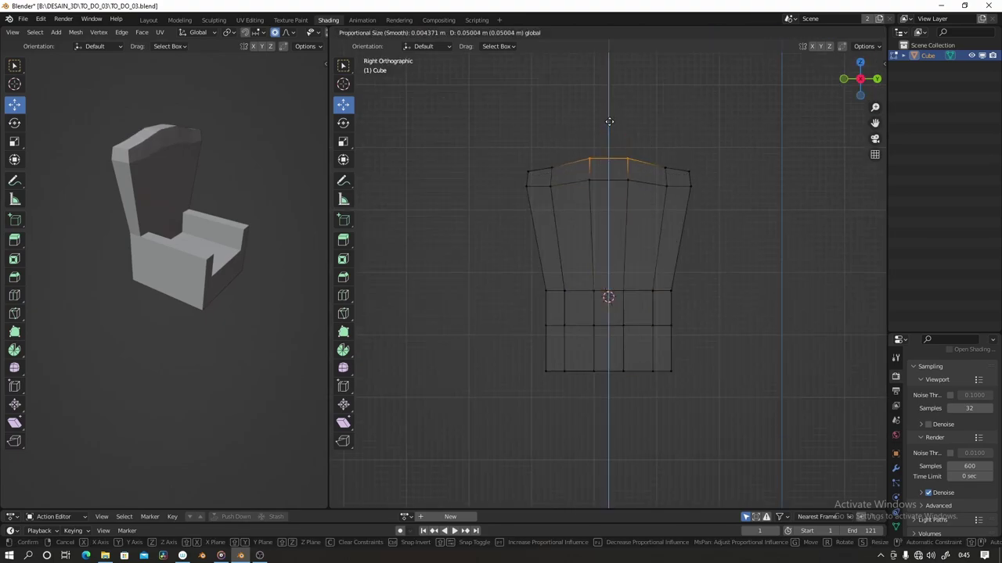
# - Scale the upper band of the back along X to narrow the crest
pyautogui.moveTo(464, 112); pyautogui.dragTo(793, 230)
pyautogui.press('s')
pyautogui.press('x')
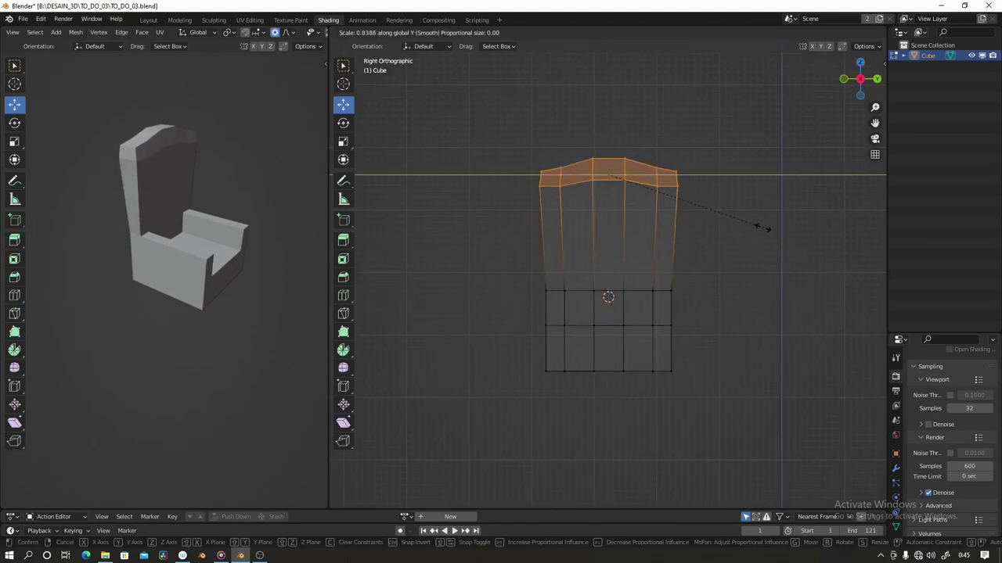
pyautogui.click(746, 223)
pyautogui.moveTo(746, 223)
pyautogui.mouseDown(button='middle')
pyautogui.moveTo(791, 224)
pyautogui.moveTo(765, 213)
pyautogui.mouseUp(button='middle')
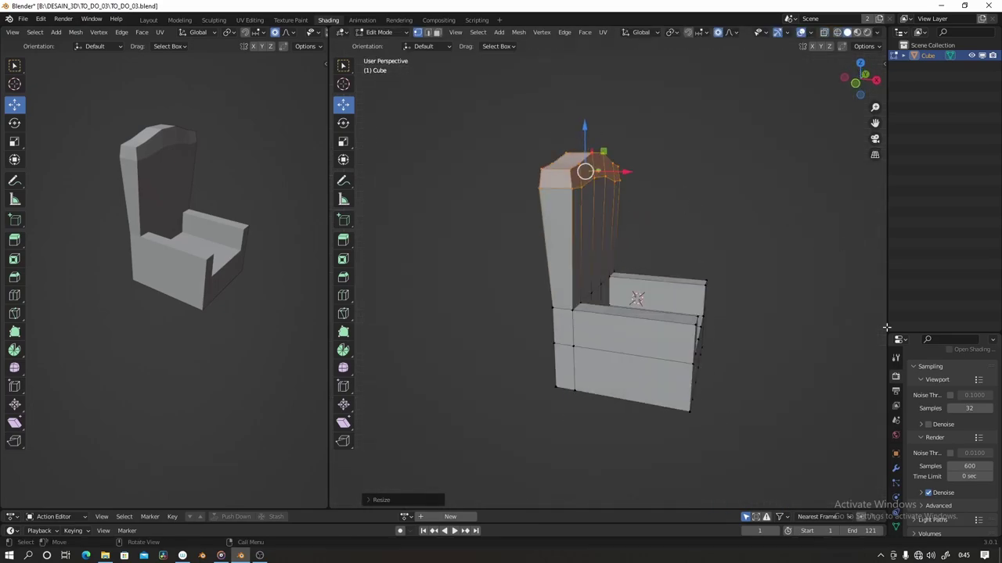
# - Add a Bevel modifier with Amount 0.12 m and 7 segments
pyautogui.click(896, 453)
pyautogui.click(951, 374)
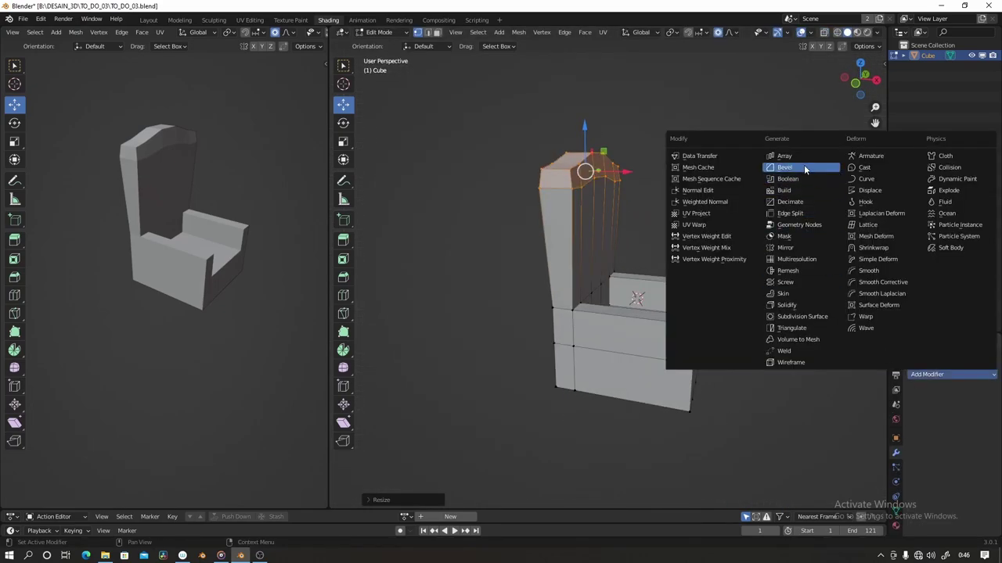
pyautogui.click(805, 169)
pyautogui.moveTo(783, 220); pyautogui.dragTo(746, 264, button='middle')
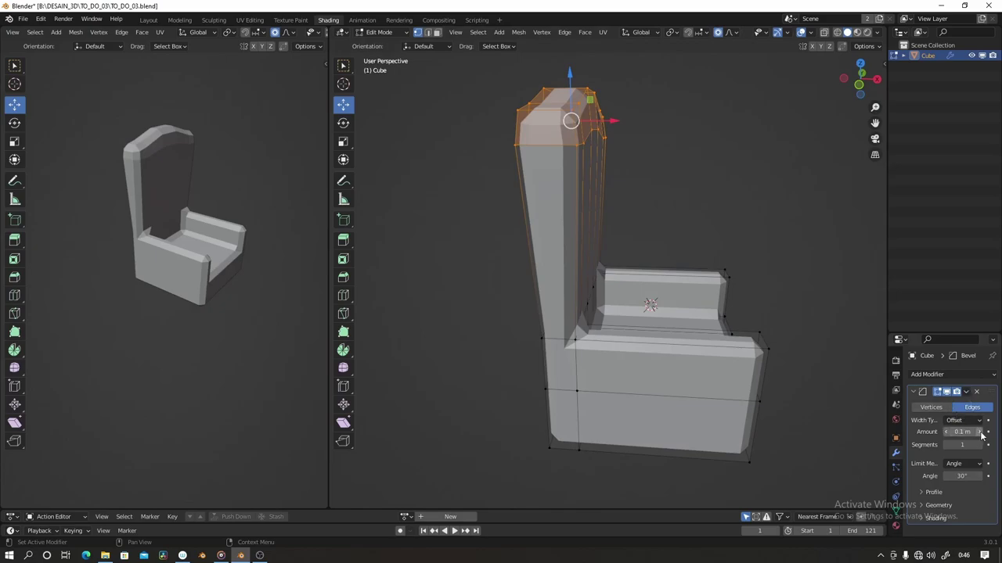
pyautogui.moveTo(962, 444); pyautogui.dragTo(987, 445)
pyautogui.moveTo(642, 313)
pyautogui.mouseDown(button='middle')
pyautogui.moveTo(706, 312)
pyautogui.moveTo(666, 257)
pyautogui.moveTo(600, 240)
pyautogui.mouseUp(button='middle')
# - Apply Shade Smooth to the armchair and return to mesh editing
pyautogui.press('Tab')
pyautogui.scroll(-2, 679, 311)
pyautogui.rightClick(667, 295)
pyautogui.click(667, 295)
pyautogui.hotkey('alt', 'z')
pyautogui.scroll(-2, 600, 240)
# - Lower the back's bottom edge ring along Z in right-side view
pyautogui.click(864, 80)
pyautogui.press('Tab')
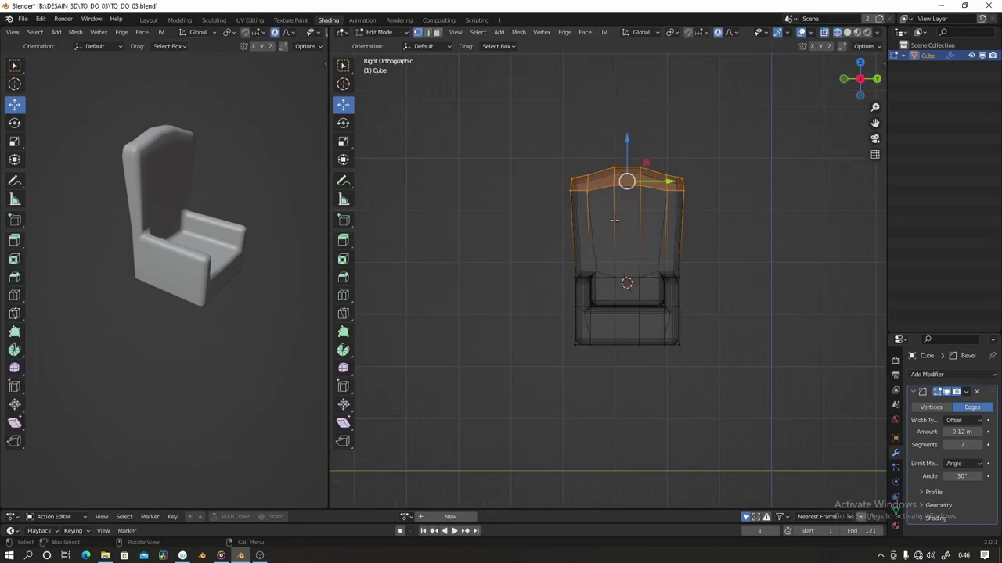
pyautogui.moveTo(515, 130); pyautogui.dragTo(785, 284)
pyautogui.moveTo(560, 237); pyautogui.dragTo(811, 319)
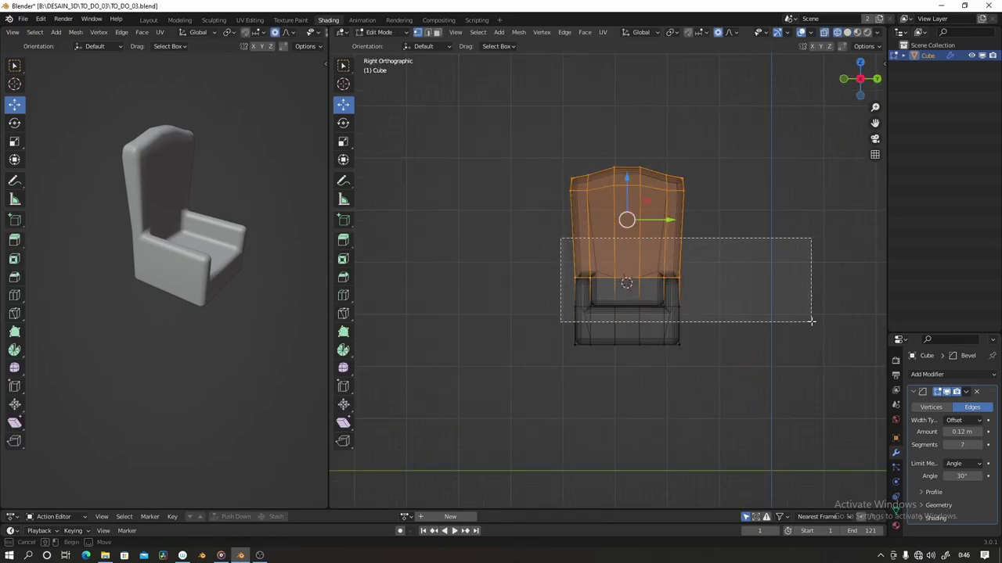
pyautogui.press('g')
pyautogui.press('z')
pyautogui.click(631, 249)
# - Select both outer side edges and scale them along Y to widen the chair
pyautogui.moveTo(669, 323); pyautogui.dragTo(797, 337)
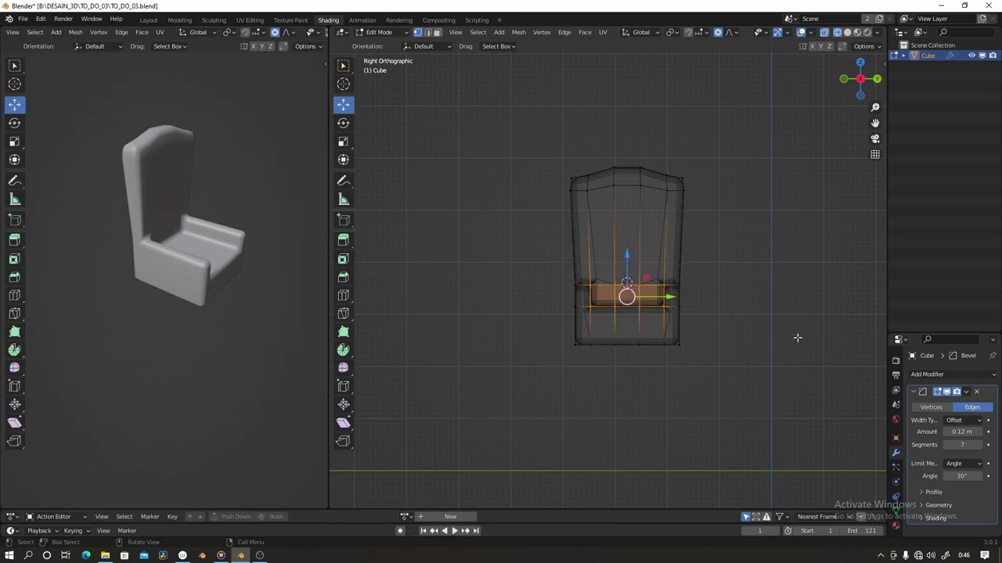
pyautogui.moveTo(686, 182); pyautogui.dragTo(742, 416)
pyautogui.keyDown('shift'); pyautogui.moveTo(545, 152); pyautogui.dragTo(590, 363); pyautogui.keyUp('shift')
pyautogui.press('s')
pyautogui.press('y')
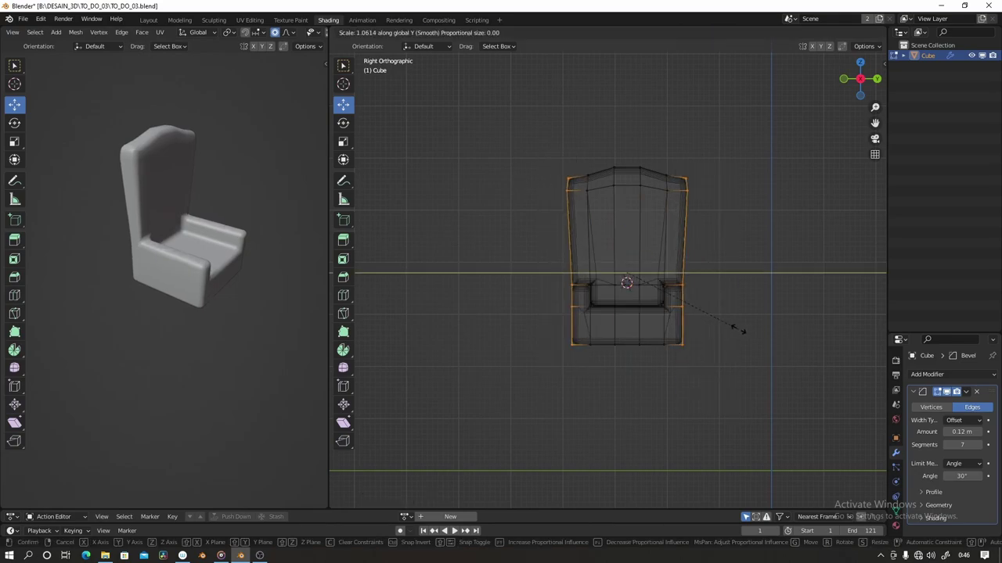
pyautogui.click(745, 332)
# - Raise the selected edges slightly in right-side view, then leave Edit Mode
pyautogui.moveTo(653, 264)
pyautogui.mouseDown(button='middle')
pyautogui.moveTo(662, 248)
pyautogui.moveTo(606, 246)
pyautogui.moveTo(836, 116)
pyautogui.mouseUp(button='middle')
pyautogui.click(861, 82)
pyautogui.hotkey('alt', 'z')
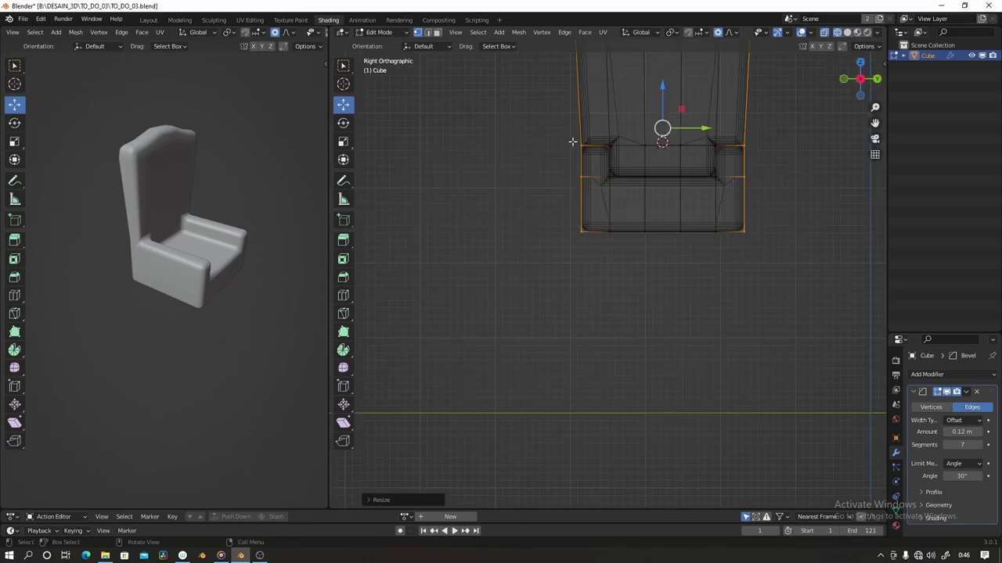
pyautogui.moveTo(666, 101); pyautogui.dragTo(665, 93)
pyautogui.hotkey('alt', 'z')
pyautogui.keyDown('shift'); pyautogui.moveTo(665, 93); pyautogui.dragTo(665, 175, button='middle'); pyautogui.keyUp('shift')
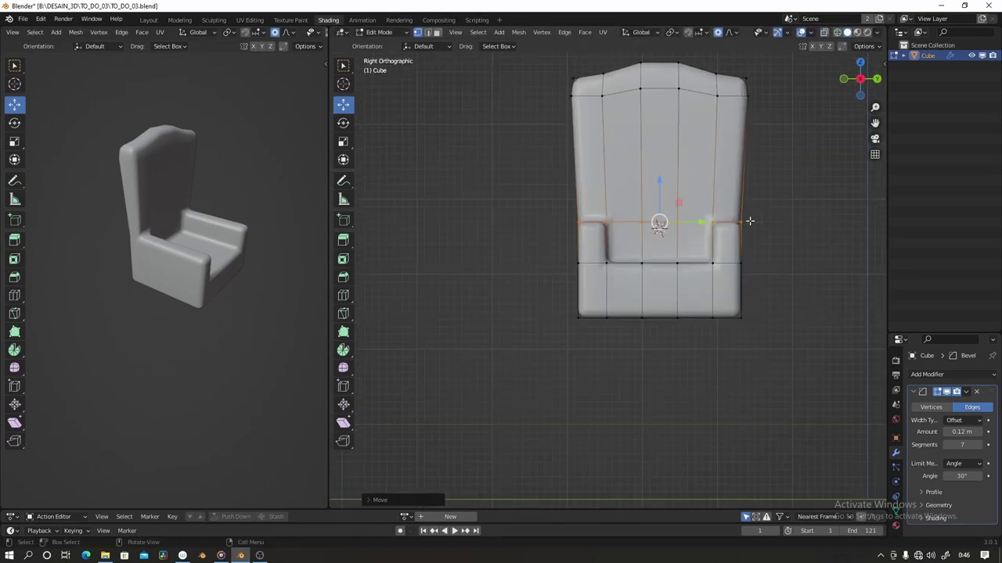
# - Add a new cube, Cube.001, above the armchair's seat
pyautogui.press('Tab')
pyautogui.hotkey('shift', 'a')
pyautogui.click(790, 260)
# - Shrink the new cube, then move and scale it along X in top view with X-ray on
pyautogui.press('s')
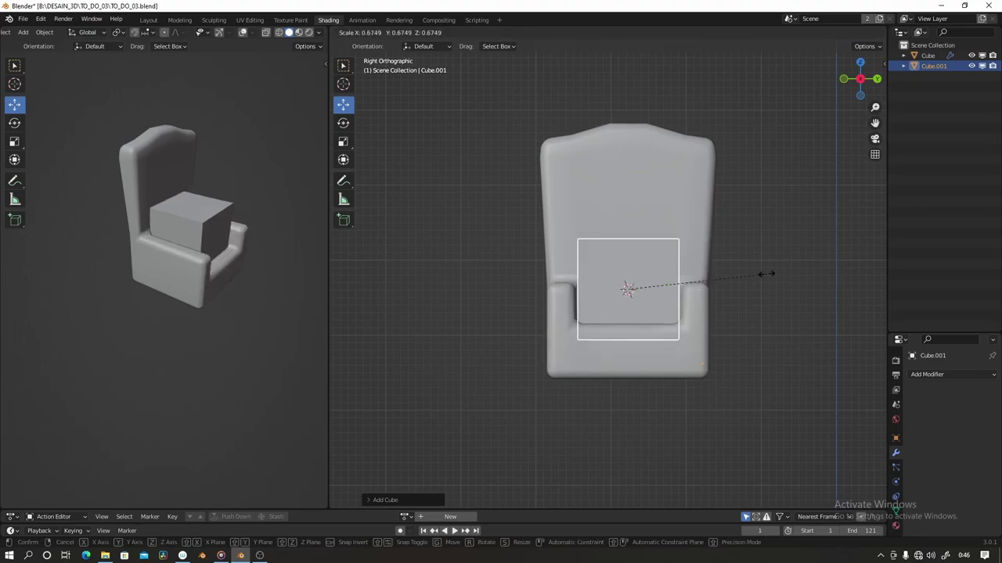
pyautogui.press('Return')
pyautogui.press('`')
pyautogui.hotkey('alt', 'z')
pyautogui.press('g')
pyautogui.press('x')
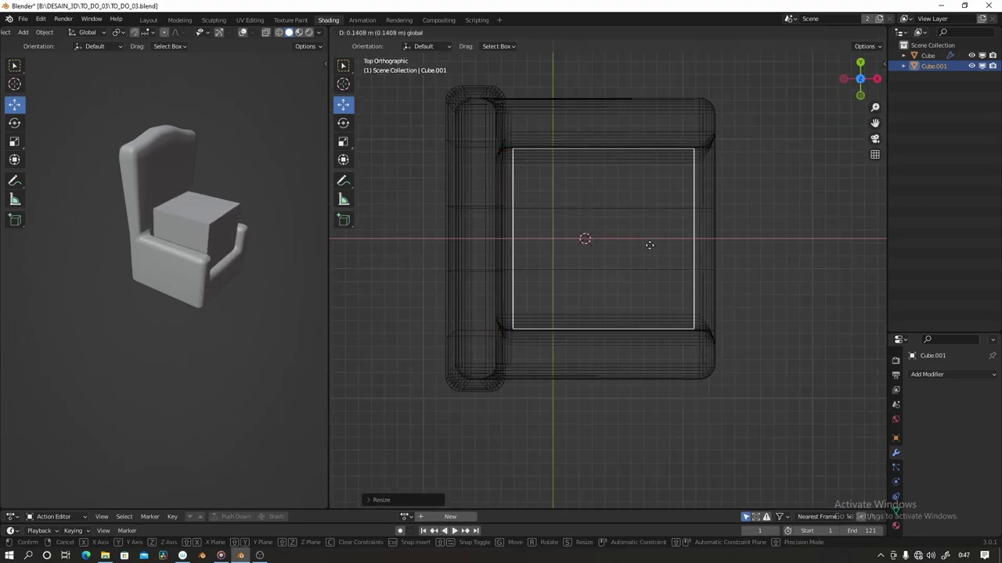
pyautogui.press('Return')
pyautogui.press('s')
pyautogui.press('x')
pyautogui.press('Return')
pyautogui.hotkey('alt', 'z')
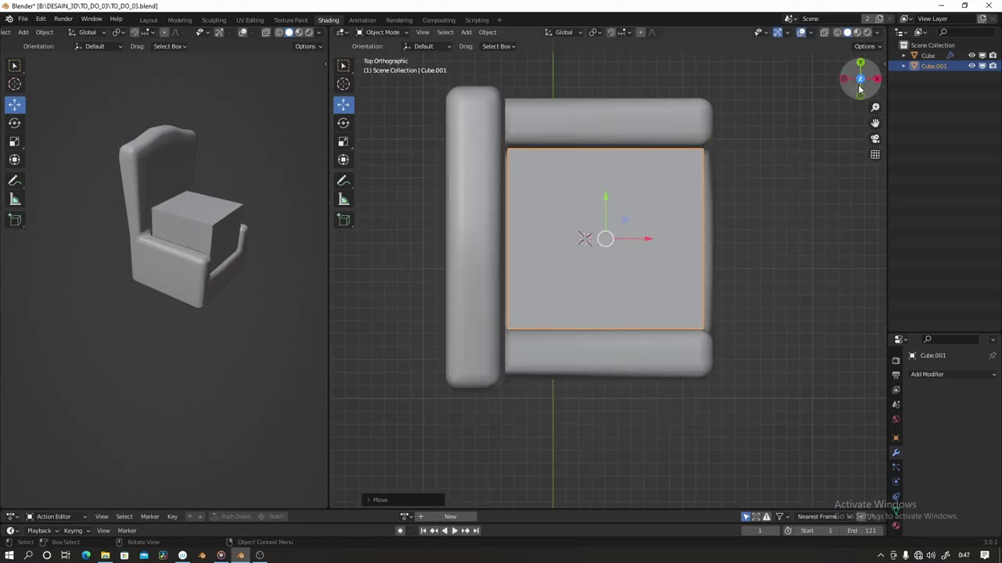
# - In Edit Mode, flatten the seat vertically and lower it onto the chair base
pyautogui.click(877, 78)
pyautogui.press('Tab')
pyautogui.press('s')
pyautogui.press('z')
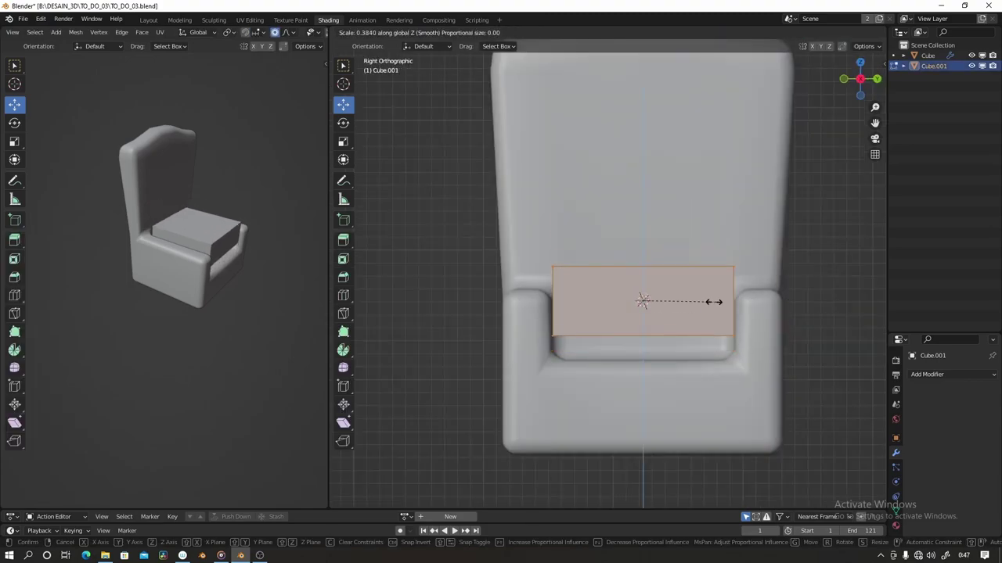
pyautogui.press('Return')
pyautogui.press('Tab')
pyautogui.press('g')
pyautogui.press('z')
pyautogui.press('Return')
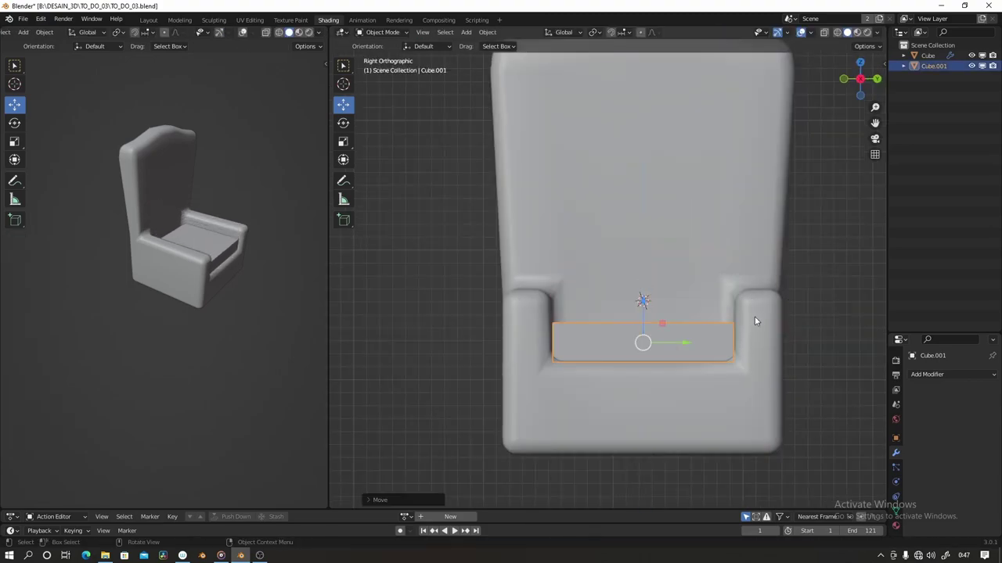
pyautogui.press('Tab')
pyautogui.press('s')
pyautogui.press('z')
pyautogui.press('Return')
pyautogui.press('Tab')
# - Add a Bevel modifier to round the seat, then resize it and adjust its width along X
pyautogui.click(923, 375)
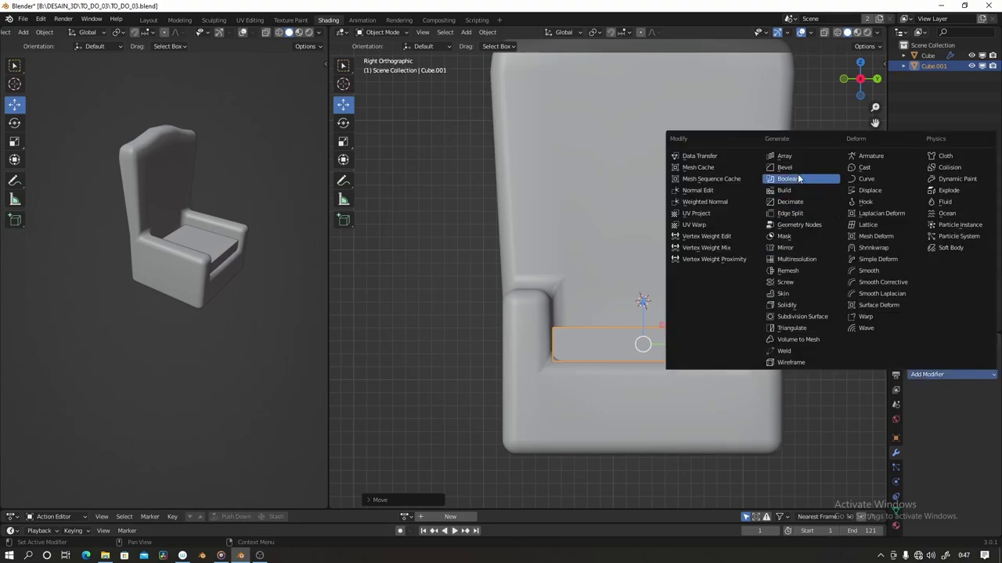
pyautogui.click(806, 174)
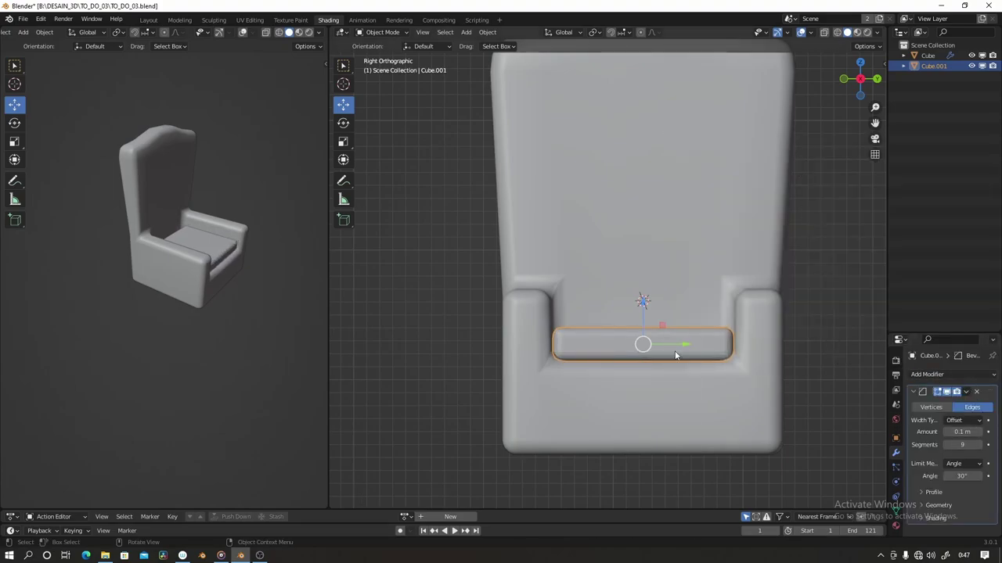
pyautogui.moveTo(674, 350)
pyautogui.mouseDown(button='middle')
pyautogui.moveTo(648, 371)
pyautogui.moveTo(541, 345)
pyautogui.mouseUp(button='middle')
pyautogui.press('s')
pyautogui.click(673, 316)
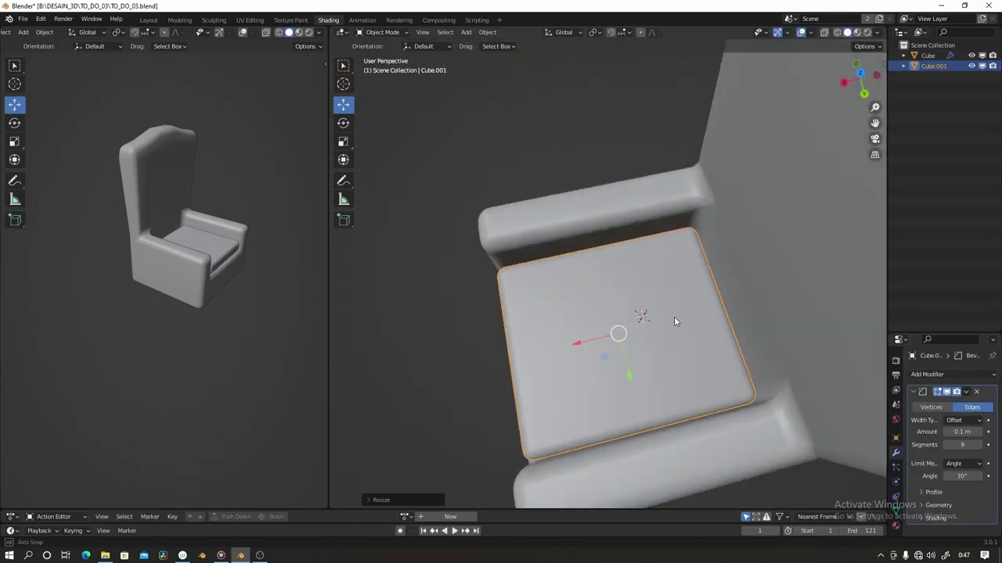
pyautogui.press('g')
pyautogui.press('x')
pyautogui.moveTo(674, 316)
pyautogui.mouseDown(button='middle')
pyautogui.moveTo(539, 329)
pyautogui.moveTo(760, 357)
pyautogui.moveTo(664, 308)
pyautogui.mouseUp(button='middle')
pyautogui.click(649, 325)
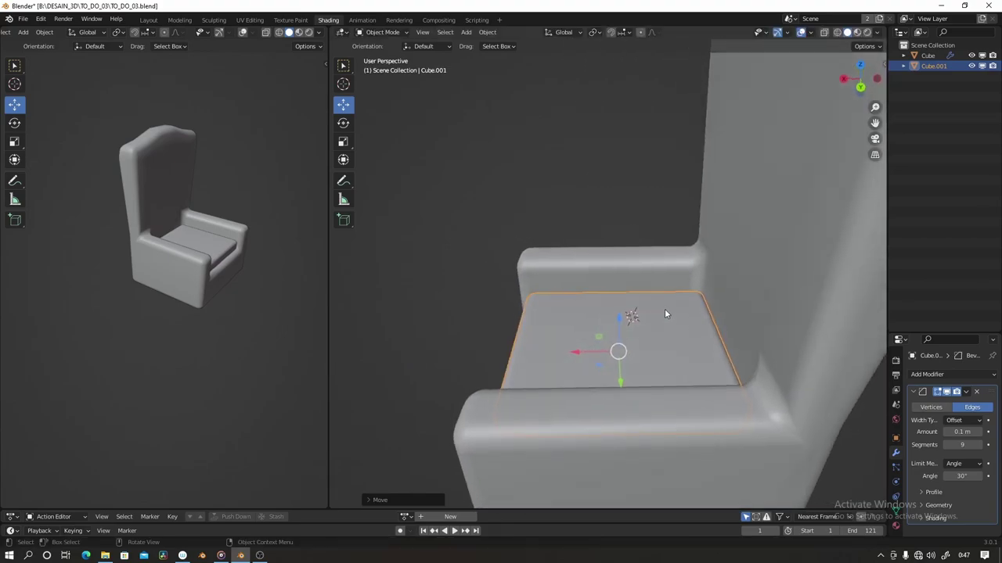
pyautogui.press('s')
pyautogui.press('x')
pyautogui.click(695, 296)
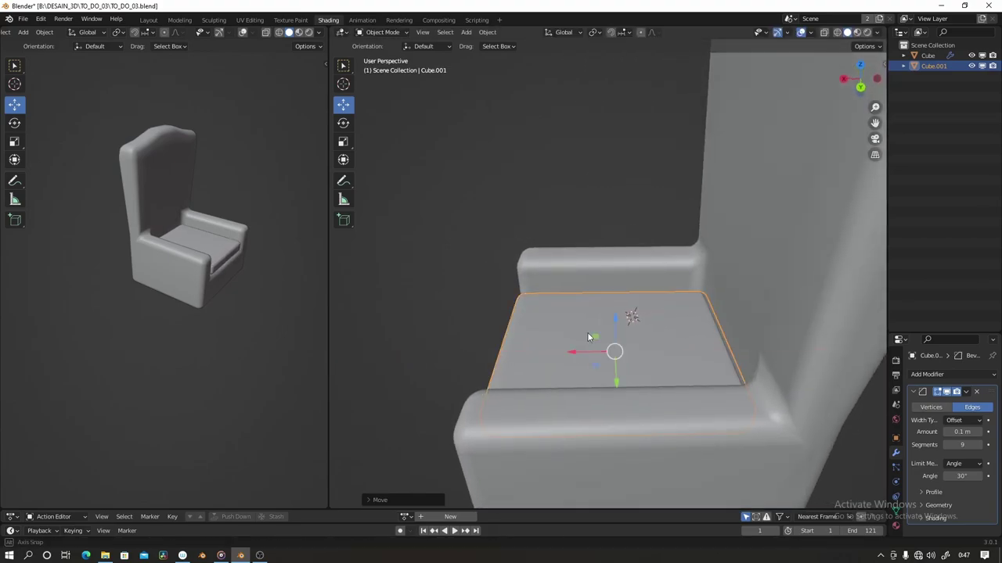
# - Scale the seat's depth along Y so it fits between the armrests
pyautogui.moveTo(592, 335)
pyautogui.mouseDown(button='middle')
pyautogui.moveTo(696, 292)
pyautogui.moveTo(671, 265)
pyautogui.mouseUp(button='middle')
pyautogui.press('s')
pyautogui.press('y')
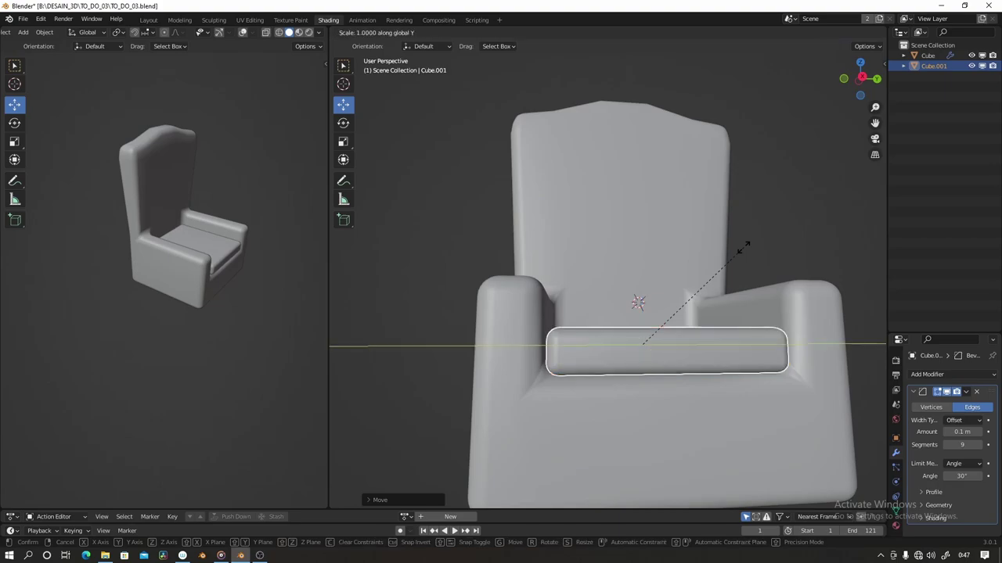
pyautogui.click(741, 256)
pyautogui.moveTo(742, 256)
pyautogui.mouseDown(button='middle')
pyautogui.moveTo(585, 367)
pyautogui.moveTo(830, 307)
pyautogui.moveTo(694, 287)
pyautogui.moveTo(777, 257)
pyautogui.moveTo(644, 259)
pyautogui.mouseUp(button='middle')
pyautogui.press('s')
pyautogui.press('y')
pyautogui.click(830, 307)
pyautogui.click(777, 257)
# - Save the file and add a new cube for a chair leg
pyautogui.hotkey('ctrl', 's')
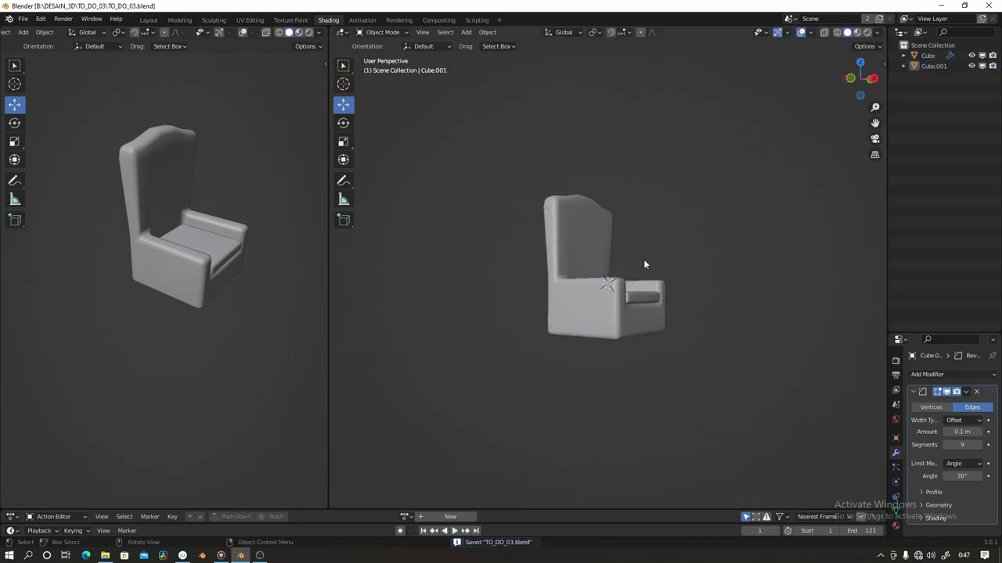
pyautogui.scroll(5, 619, 266)
pyautogui.hotkey('shift', 'a')
pyautogui.click(676, 292)
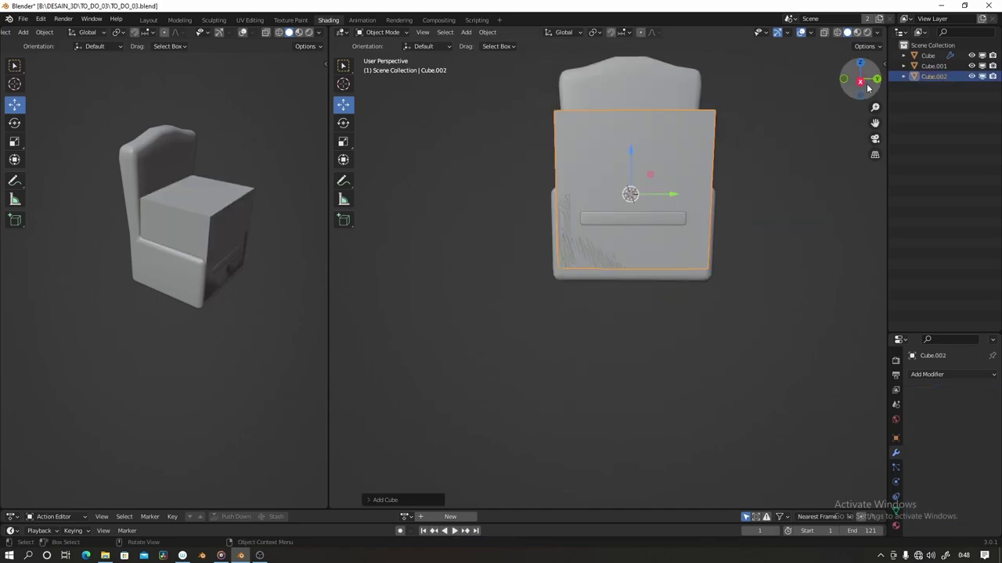
# - In right side view, shrink the new cube and position it below the chair
pyautogui.click(864, 78)
pyautogui.press('g')
pyautogui.click(751, 307)
pyautogui.press('s')
pyautogui.click(673, 344)
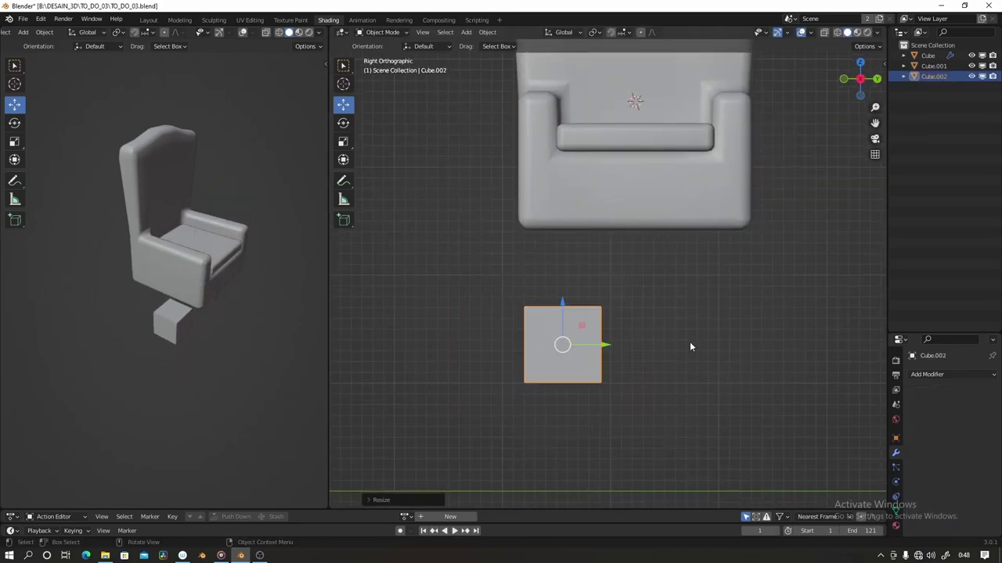
pyautogui.press('g')
pyautogui.click(674, 267)
pyautogui.scroll(1, 674, 267)
pyautogui.press('s')
pyautogui.click(716, 293)
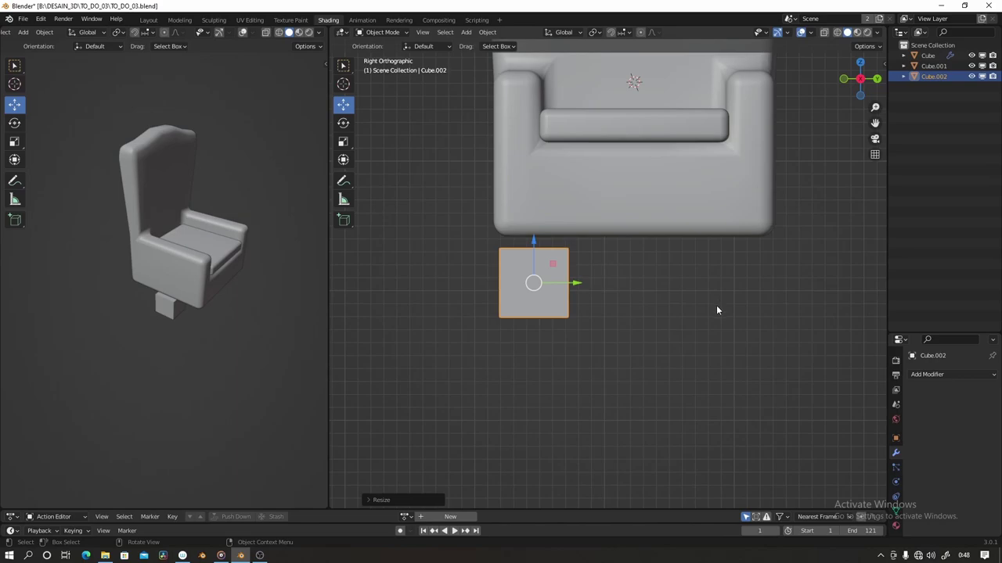
# - In wireframe, shrink the cube's bottom face to taper it into a leg
pyautogui.press('s')
pyautogui.click(726, 280)
pyautogui.scroll(1, 601, 284)
pyautogui.press('Tab')
pyautogui.press('z')
pyautogui.click(491, 278)
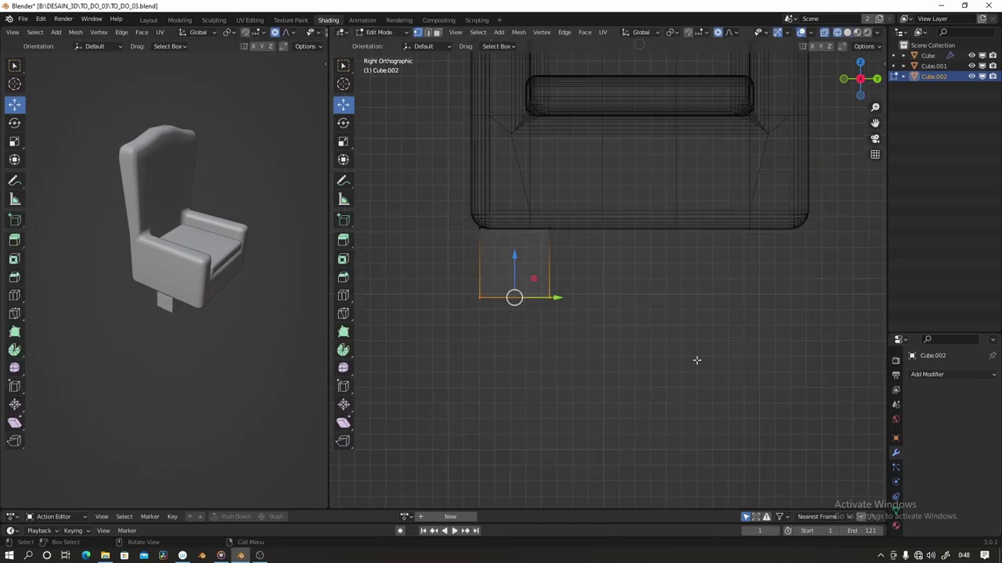
pyautogui.press('s')
pyautogui.click(620, 335)
pyautogui.press('s')
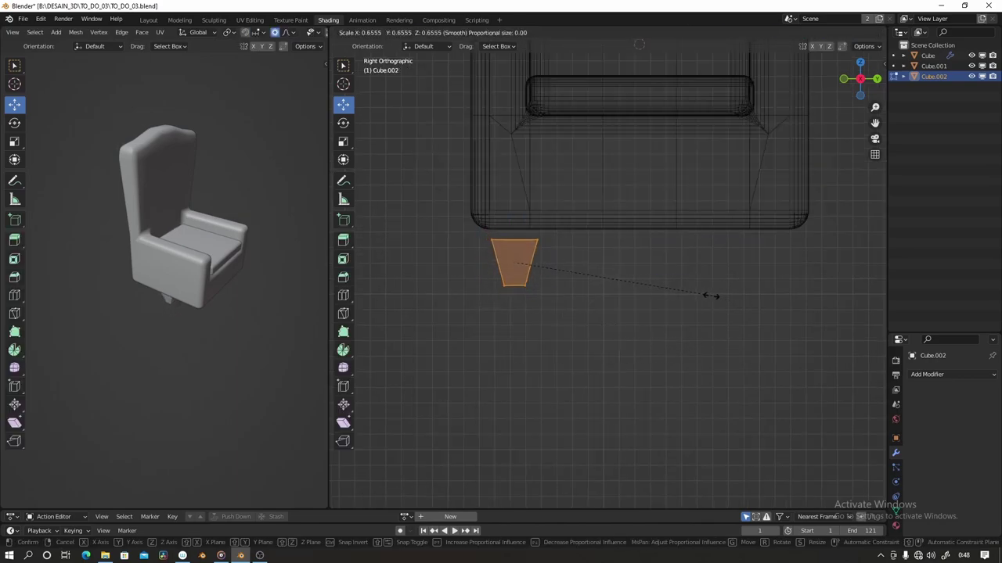
pyautogui.click(696, 298)
pyautogui.scroll(2, 697, 308)
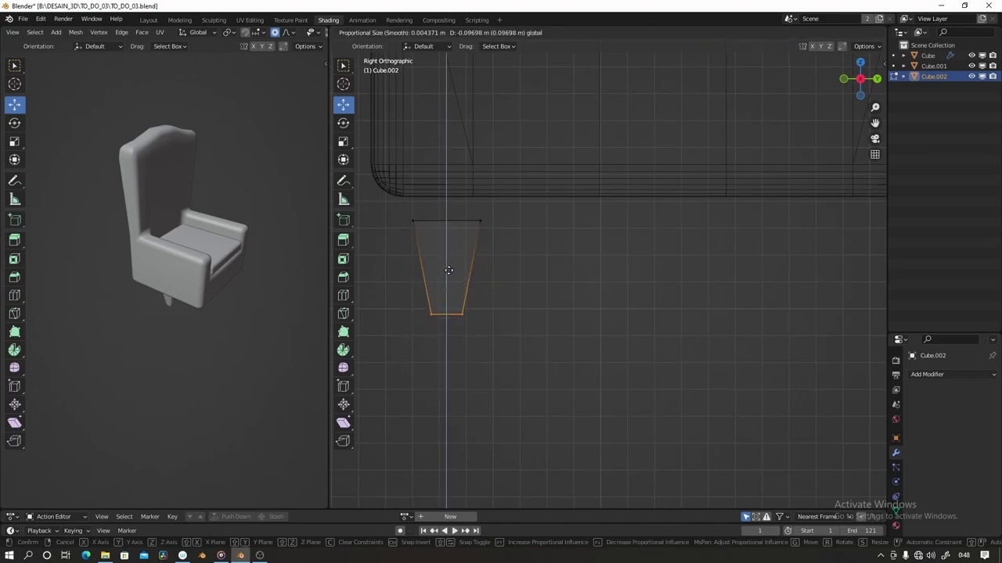
pyautogui.press('Tab')
pyautogui.scroll(-2, 646, 336)
# - Move the leg up and sideways under a corner of the chair
pyautogui.moveTo(530, 245); pyautogui.dragTo(531, 231)
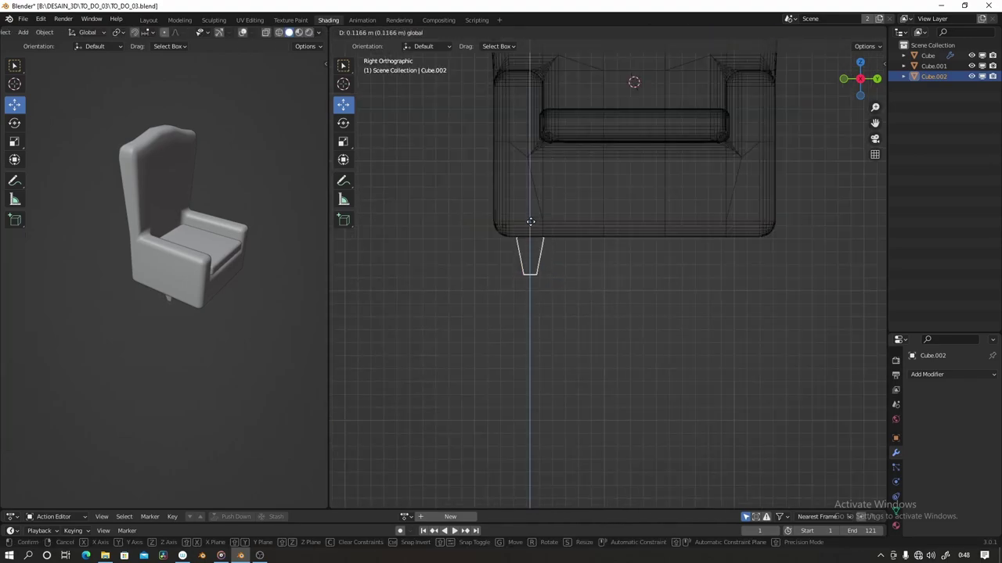
pyautogui.scroll(-2, 528, 276)
pyautogui.moveTo(588, 257); pyautogui.dragTo(757, 266)
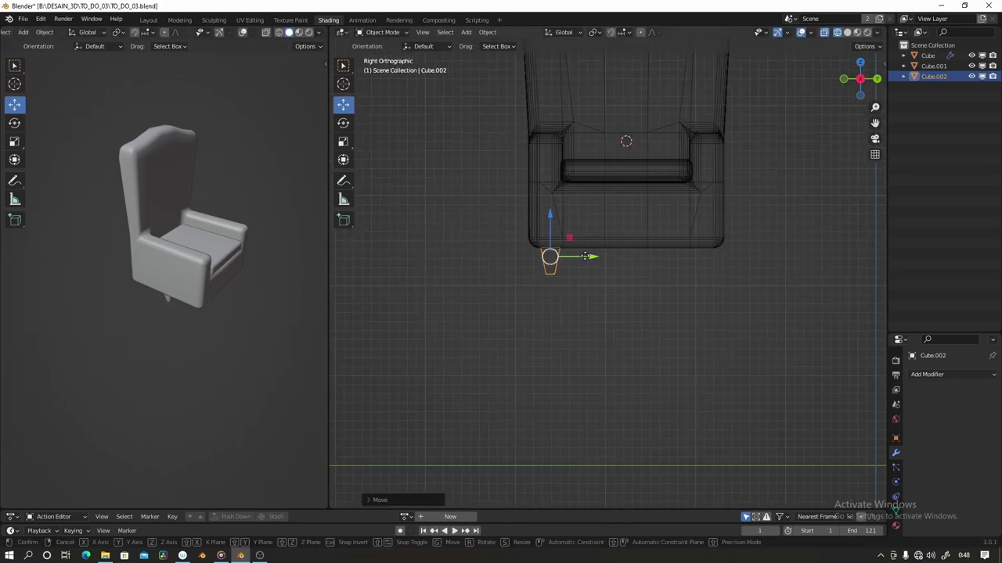
pyautogui.click(758, 266)
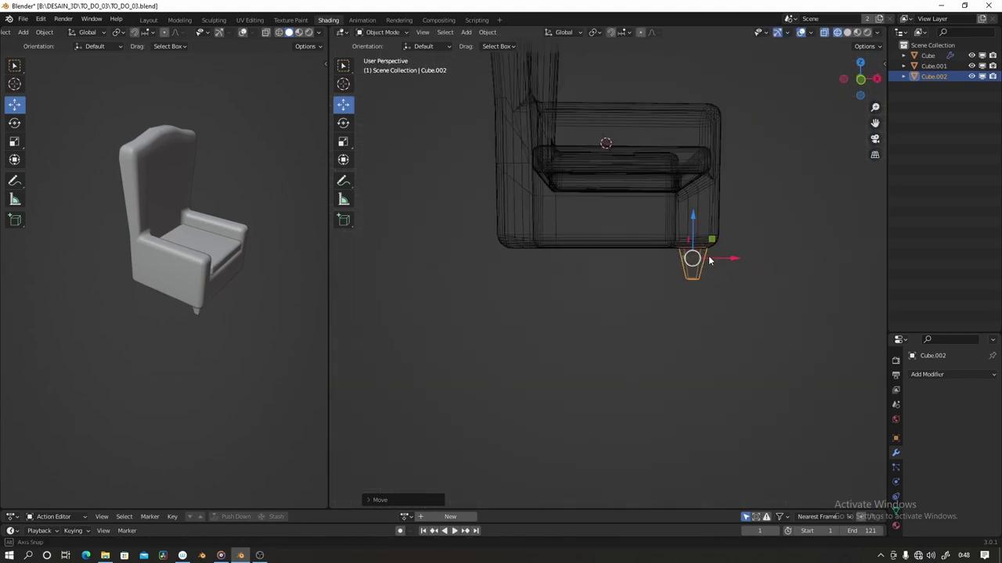
pyautogui.moveTo(757, 267); pyautogui.dragTo(647, 259, button='middle')
pyautogui.hotkey('shift', 'z')
pyautogui.click(852, 89)
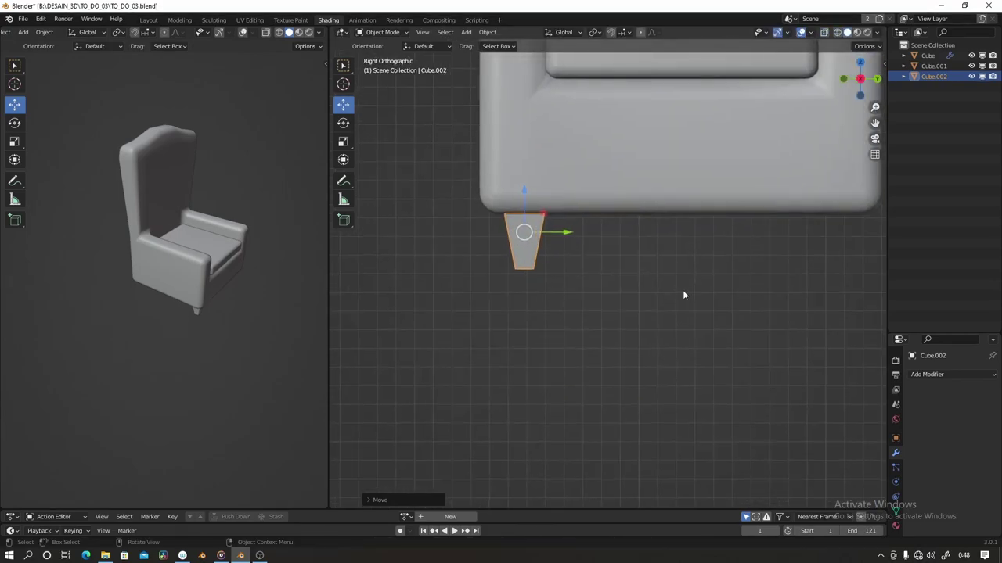
# - Try tilting and shifting the leg, then undo the tilt
pyautogui.hotkey('shift', 'z')
pyautogui.press('r')
pyautogui.click(635, 302)
pyautogui.press('g')
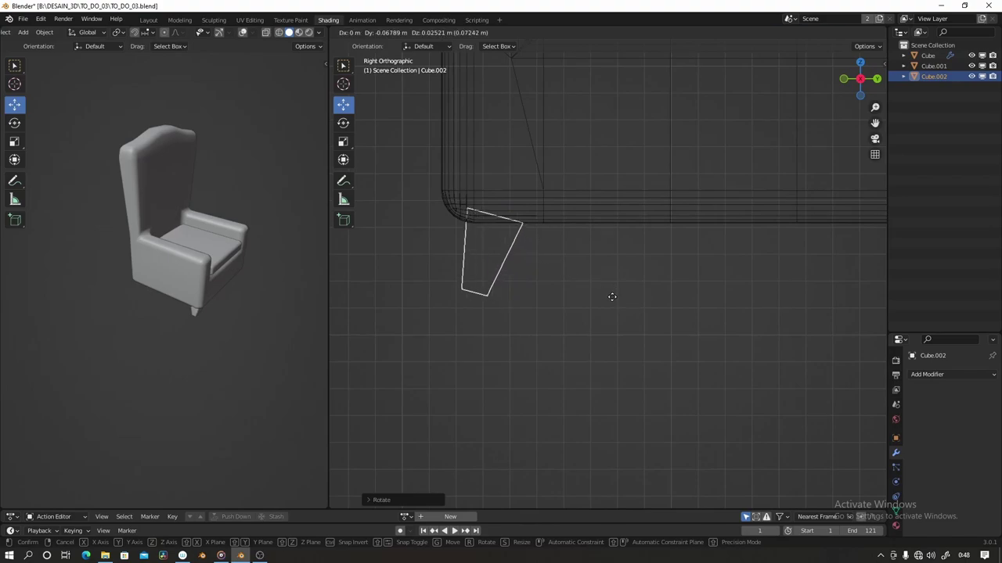
pyautogui.click(612, 301)
pyautogui.hotkey('ctrl', 'z')
pyautogui.hotkey('shift', 'z')
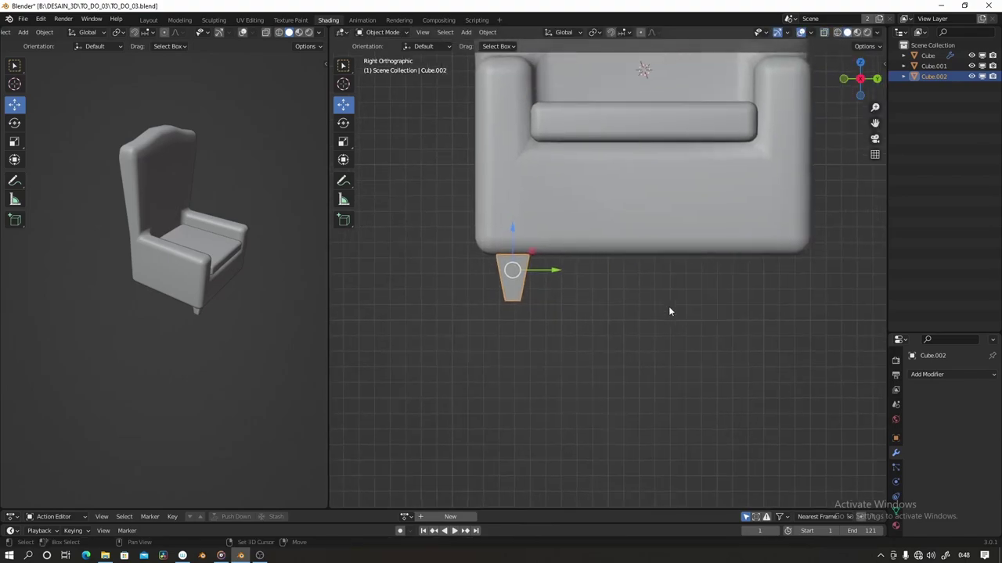
# - Add a 4-segment Bevel modifier to the leg and place a copy under the other corner
pyautogui.click(927, 374)
pyautogui.click(784, 167)
pyautogui.scroll(3, 697, 297)
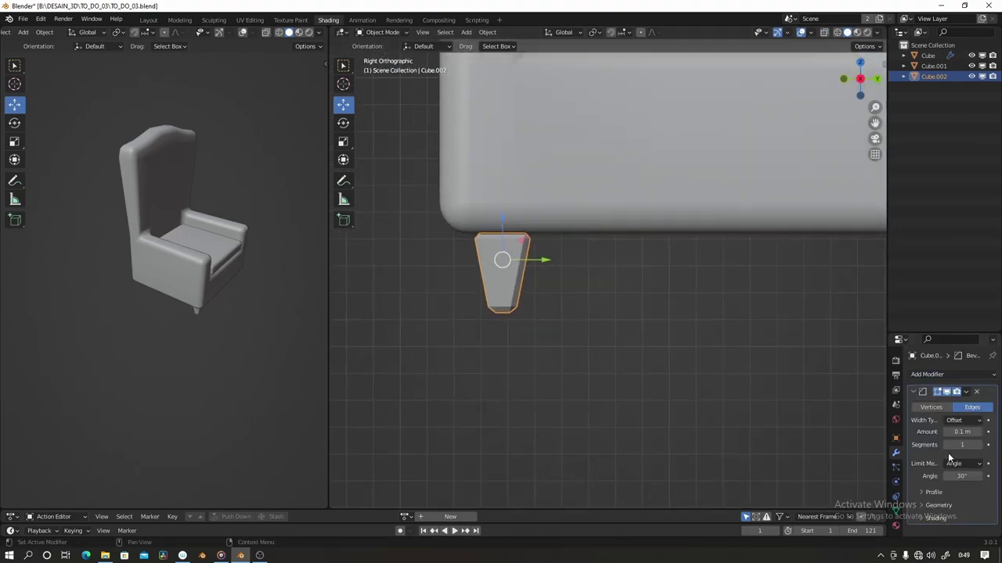
pyautogui.scroll(-3, 675, 365)
pyautogui.rightClick(540, 282)
pyautogui.click(508, 358)
pyautogui.scroll(-2, 521, 312)
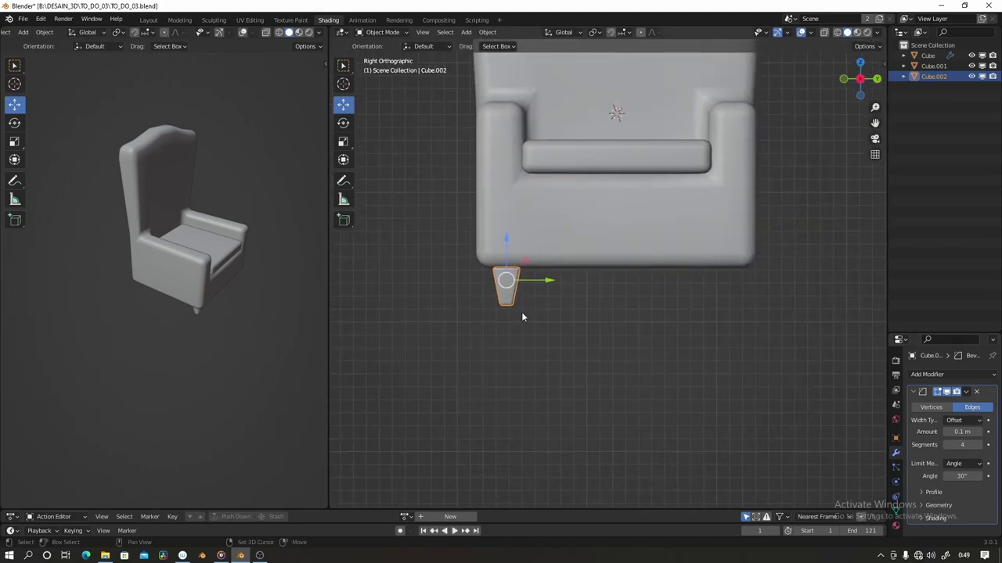
pyautogui.click(746, 331)
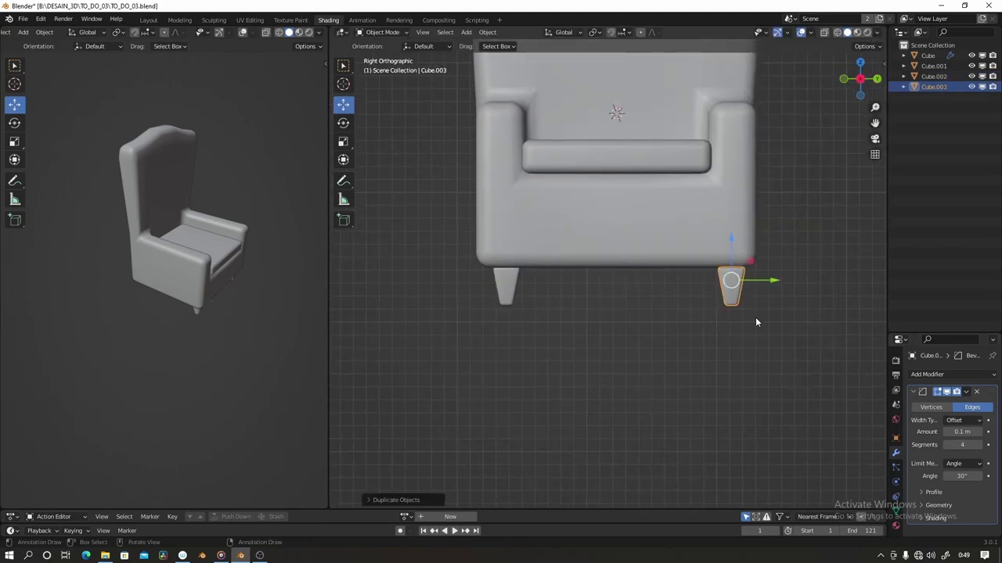
# - In front view, duplicate both legs to the chair's other side and review all four
pyautogui.hotkey('shift', 'z')
pyautogui.press('KP_1')
pyautogui.hotkey('shift', 'd')
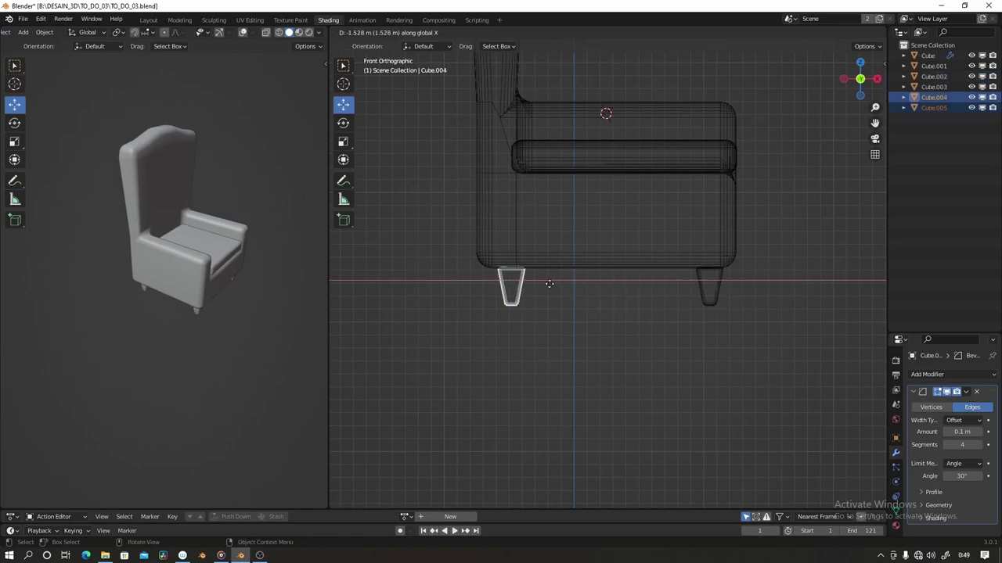
pyautogui.click(542, 284)
pyautogui.hotkey('shift', 'z')
pyautogui.moveTo(715, 293); pyautogui.dragTo(641, 313, button='middle')
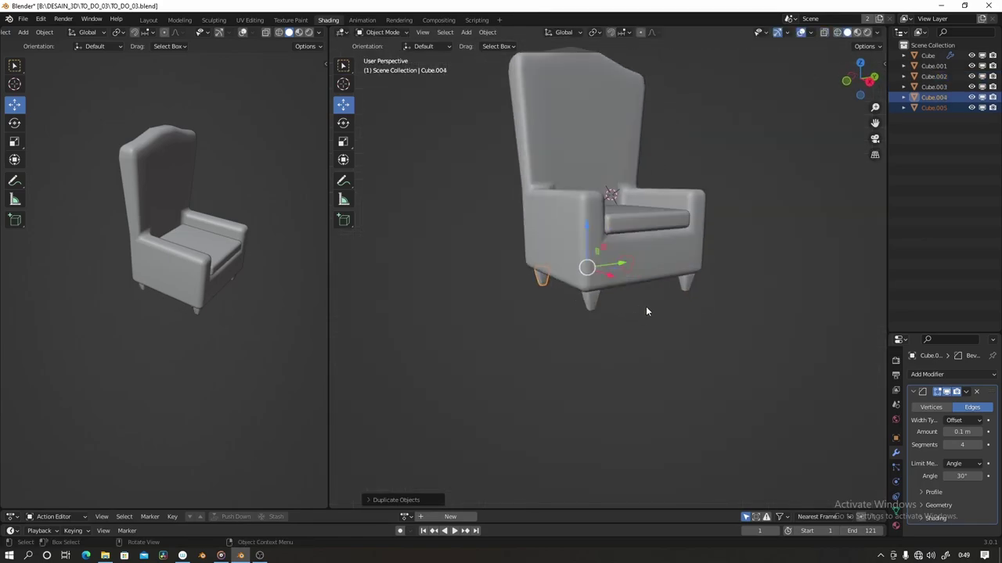
pyautogui.scroll(1, 646, 311)
pyautogui.scroll(3, 604, 245)
# - In the chair body's Edit Mode, add horizontal loop cuts high and low on the backrest
pyautogui.click(608, 273)
pyautogui.press('Tab')
pyautogui.scroll(-4, 608, 273)
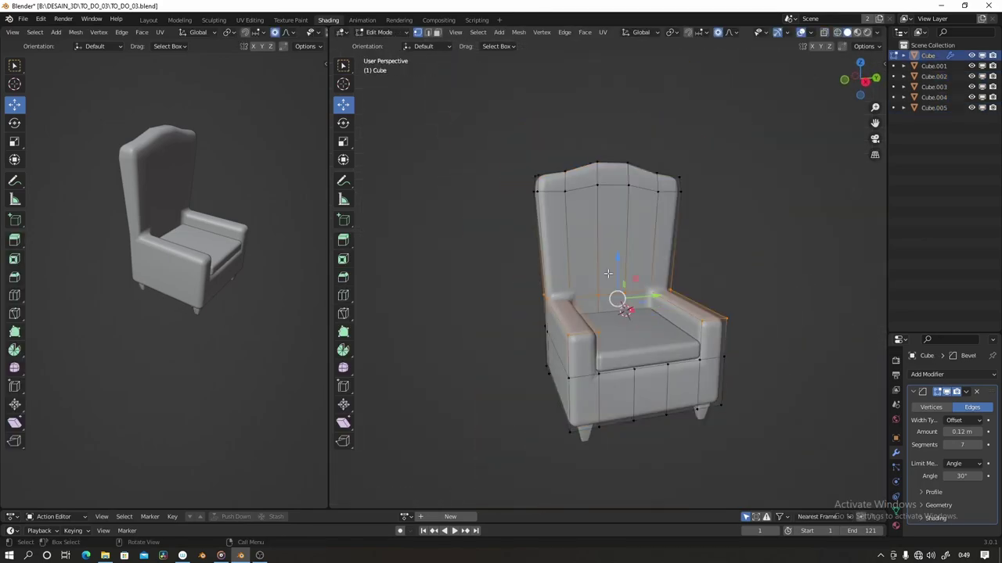
pyautogui.press('KP_1')
pyautogui.press('KP_3')
pyautogui.scroll(3, 618, 282)
pyautogui.hotkey('ctrl', 'r')
pyautogui.scroll(5, 632, 253)
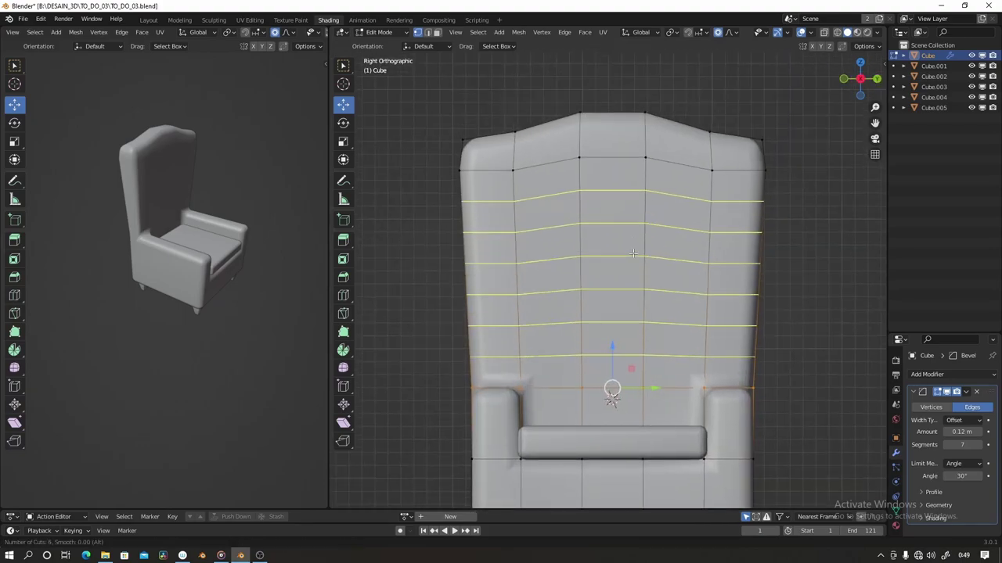
pyautogui.scroll(-4, 632, 252)
pyautogui.click(632, 253)
pyautogui.hotkey('ctrl', 'z')
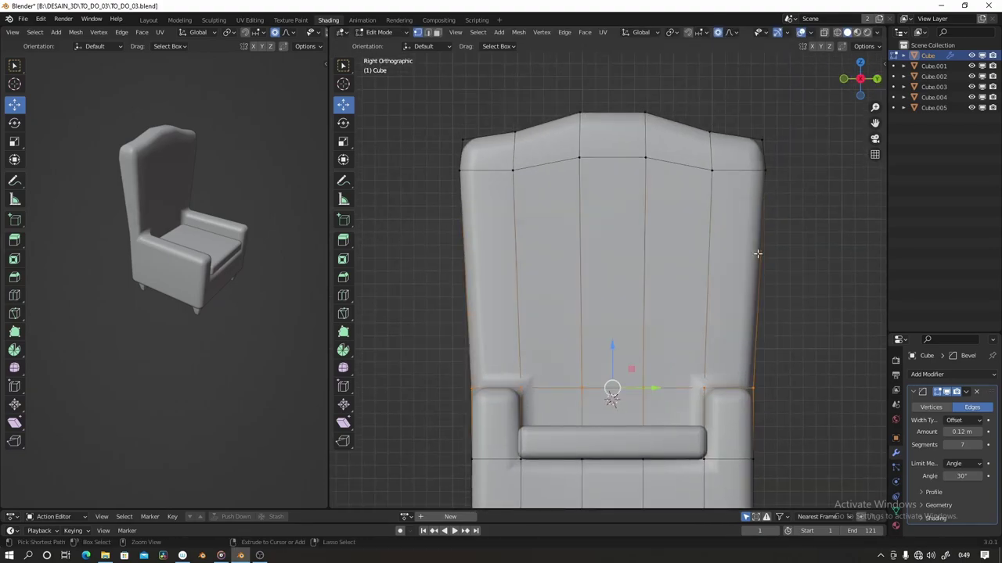
pyautogui.click(709, 254)
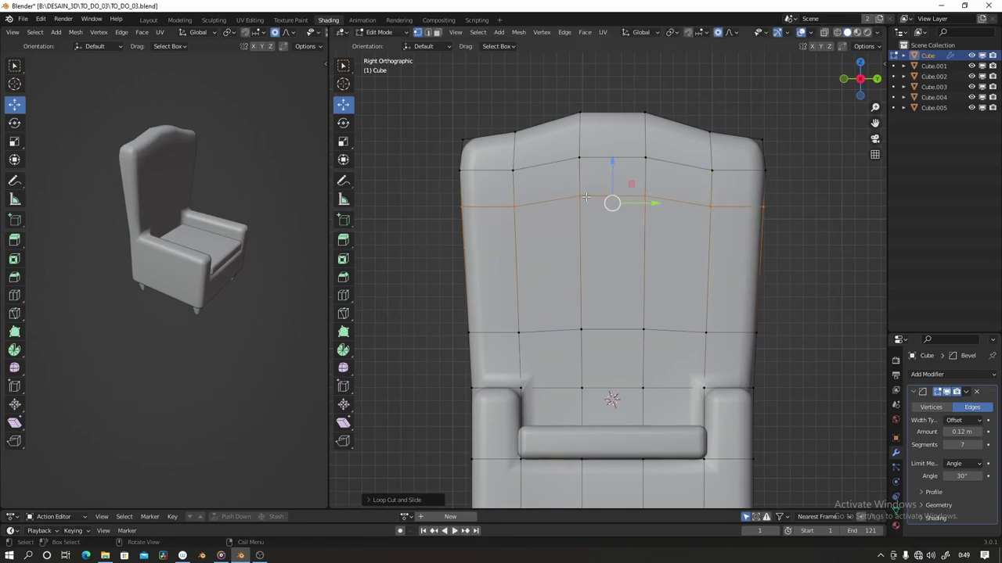
pyautogui.hotkey('ctrl', 'r')
pyautogui.click(655, 261)
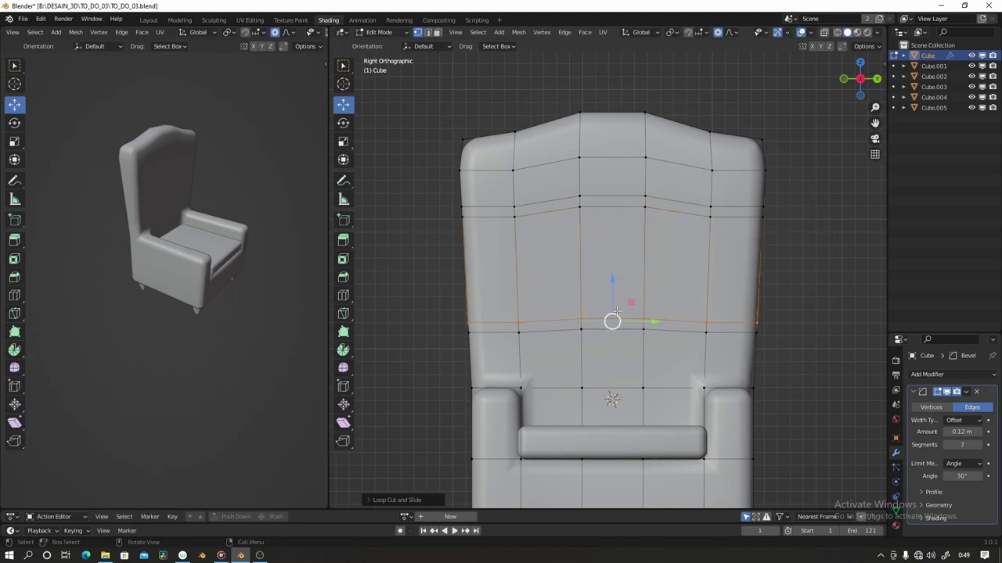
# - Add four vertical edge loops across the chair back
pyautogui.hotkey('ctrl', 'r')
pyautogui.click(604, 325)
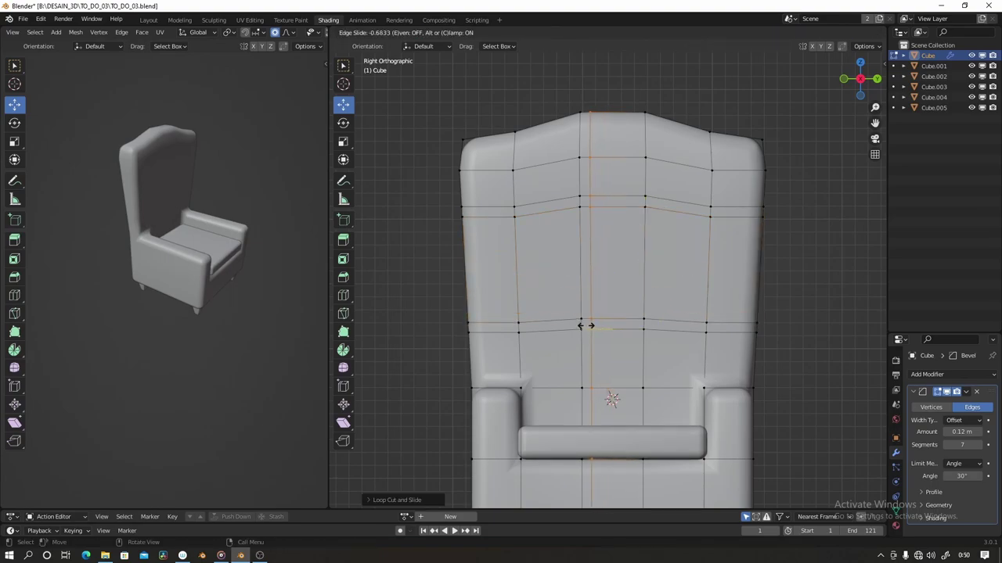
pyautogui.click(566, 319)
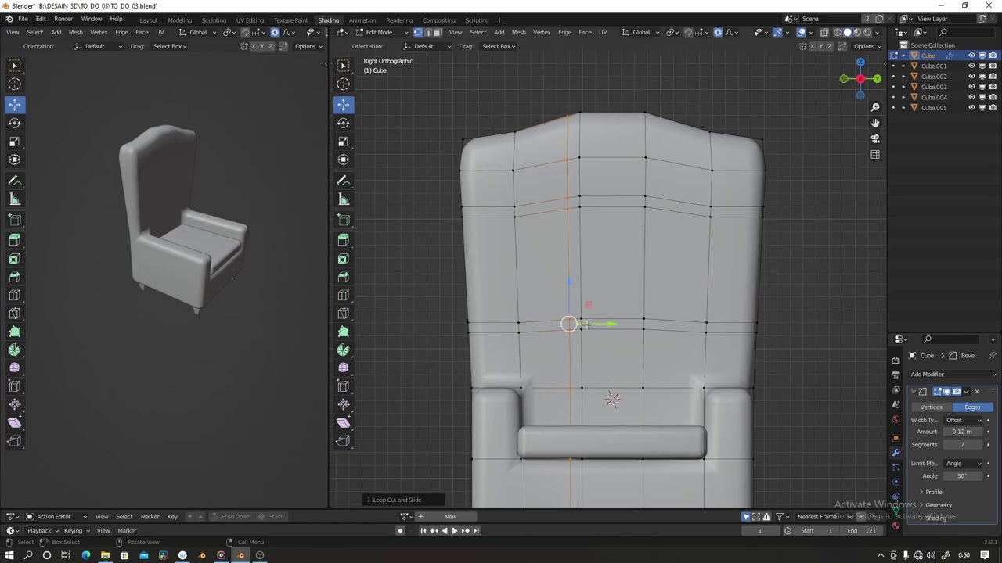
pyautogui.click(686, 327)
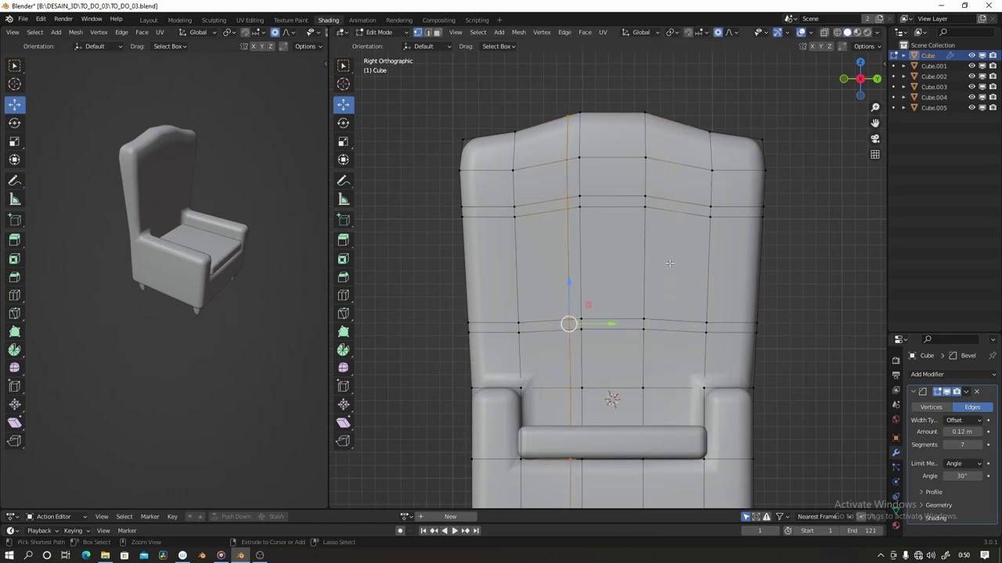
pyautogui.hotkey('ctrl', 'r')
pyautogui.click(670, 301)
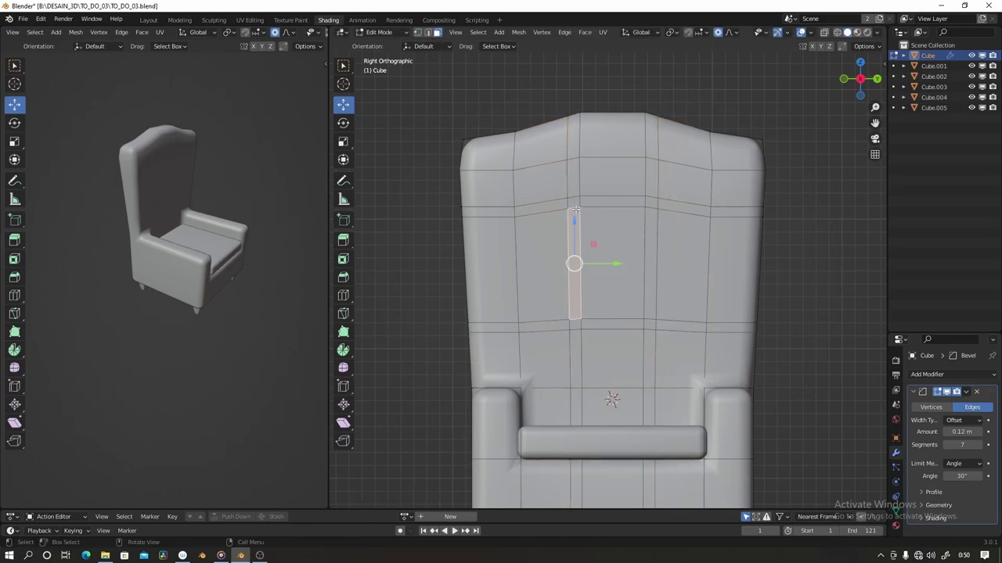
# - Finish sliding the new edge loop on the chair back and check it in Object Mode
pyautogui.moveTo(666, 216); pyautogui.dragTo(740, 310, button='middle')
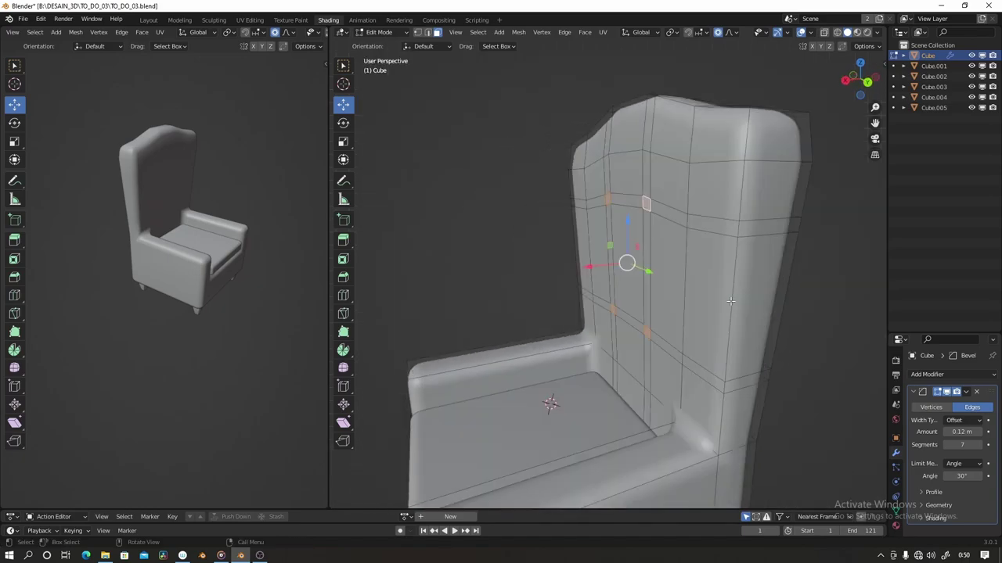
pyautogui.click(740, 310)
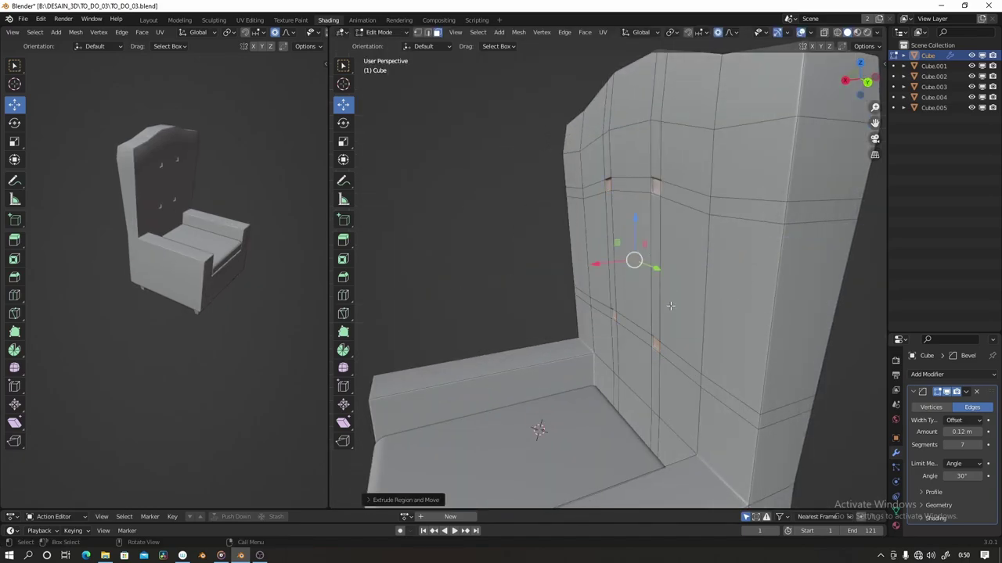
pyautogui.press('Tab')
pyautogui.moveTo(707, 306); pyautogui.dragTo(724, 311, button='middle')
pyautogui.scroll(-5, 804, 375)
# - Extrude the four selected back faces inward to form the button recesses
pyautogui.press('Tab')
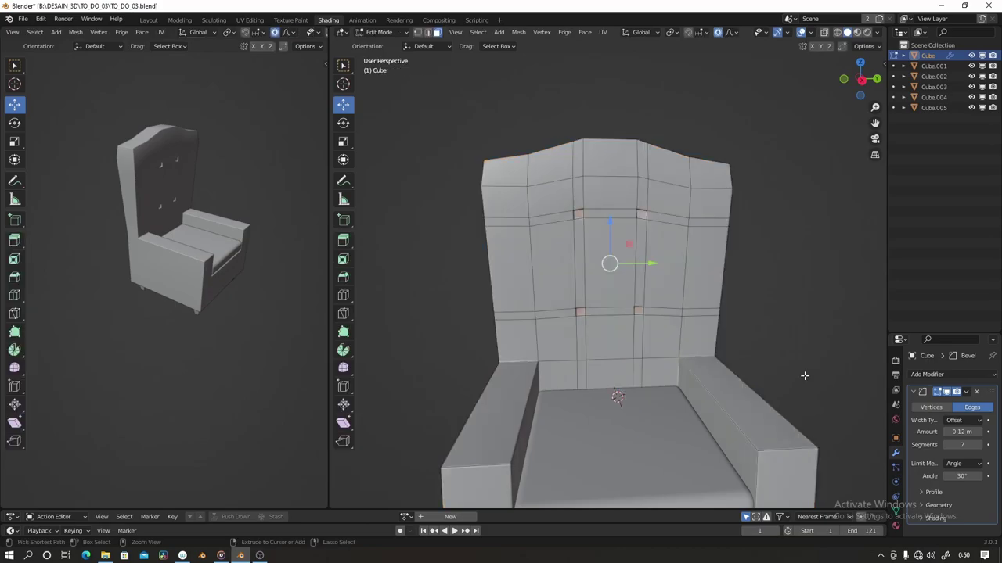
pyautogui.hotkey('shift', 'z')
pyautogui.hotkey('shift', 'z')
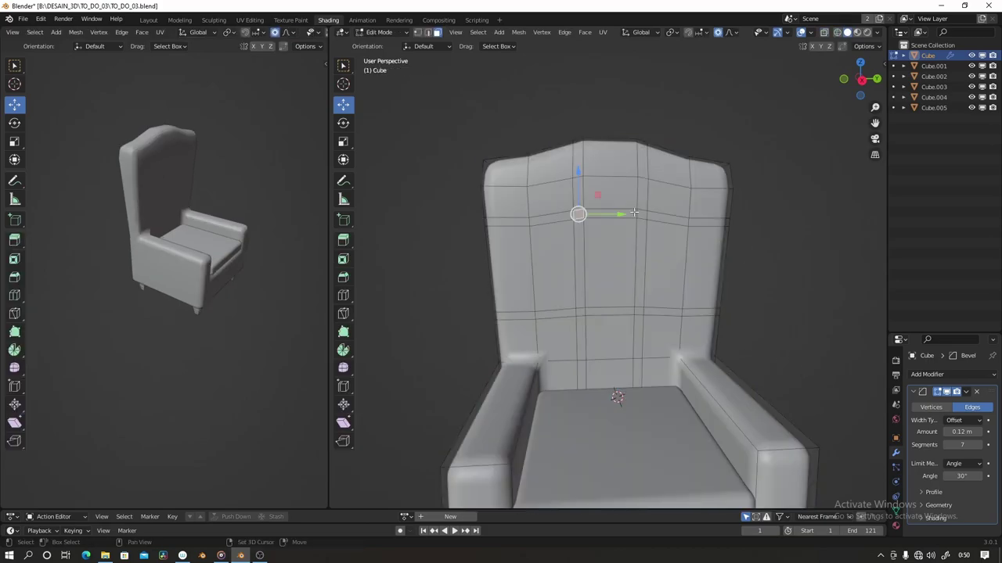
pyautogui.scroll(2, 640, 310)
pyautogui.moveTo(640, 311)
pyautogui.mouseDown(button='middle')
pyautogui.moveTo(579, 328)
pyautogui.moveTo(594, 349)
pyautogui.mouseUp(button='middle')
pyautogui.press('e')
pyautogui.click(587, 344)
# - Inspect the recessed backrest and the smoothed chair from several angles in Object Mode
pyautogui.scroll(3, 594, 349)
pyautogui.press('Tab')
pyautogui.scroll(-4, 647, 329)
pyautogui.moveTo(647, 329); pyautogui.dragTo(697, 292, button='middle')
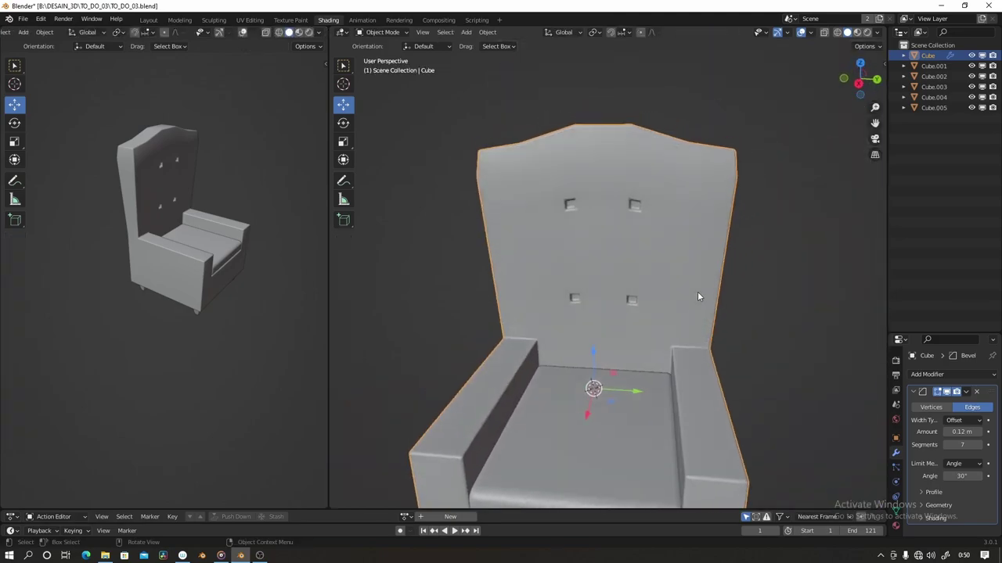
pyautogui.press('Tab')
pyautogui.press('Tab')
pyautogui.moveTo(604, 304)
pyautogui.mouseDown(button='middle')
pyautogui.moveTo(723, 269)
pyautogui.moveTo(632, 295)
pyautogui.mouseUp(button='middle')
pyautogui.scroll(-2, 632, 295)
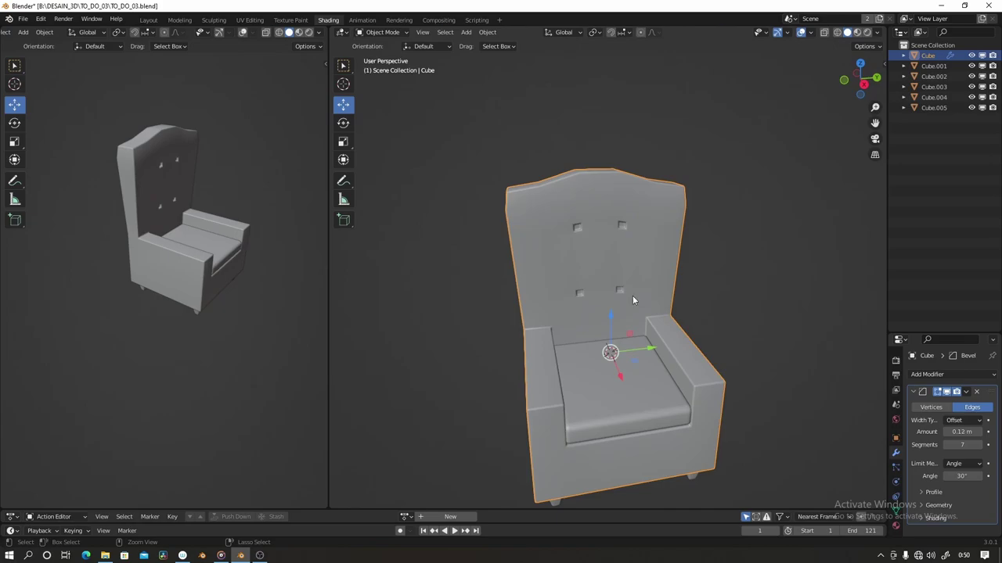
pyautogui.press('Tab')
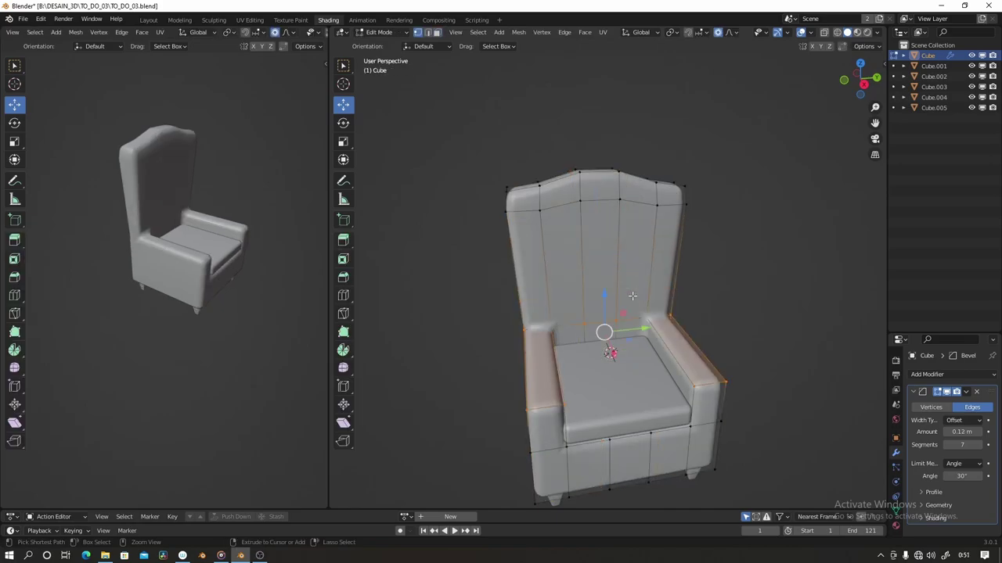
pyautogui.press('Tab')
pyautogui.moveTo(631, 295)
pyautogui.mouseDown(button='middle')
pyautogui.moveTo(698, 266)
pyautogui.moveTo(607, 255)
pyautogui.mouseUp(button='middle')
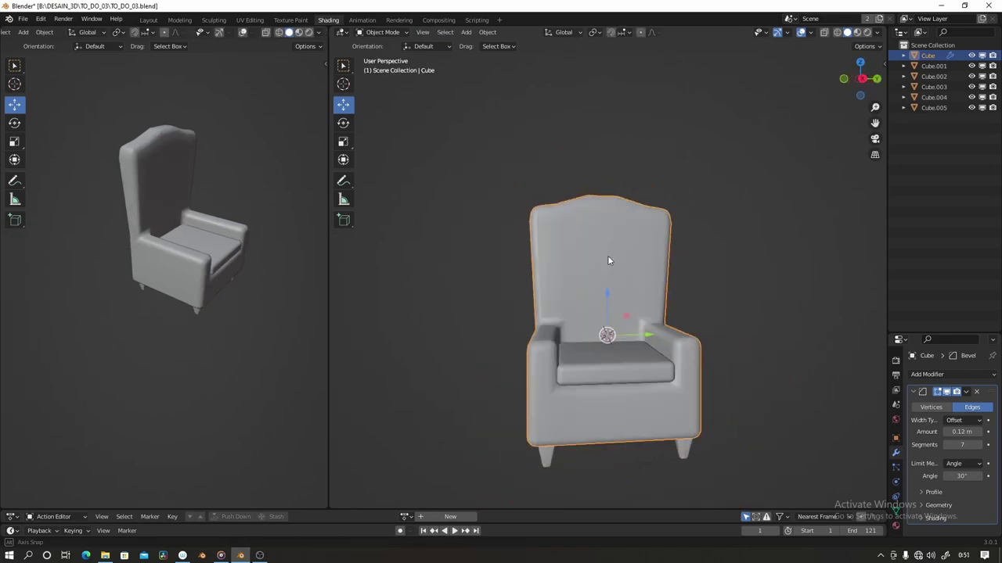
pyautogui.scroll(3, 608, 255)
pyautogui.moveTo(634, 313); pyautogui.dragTo(571, 360, button='middle')
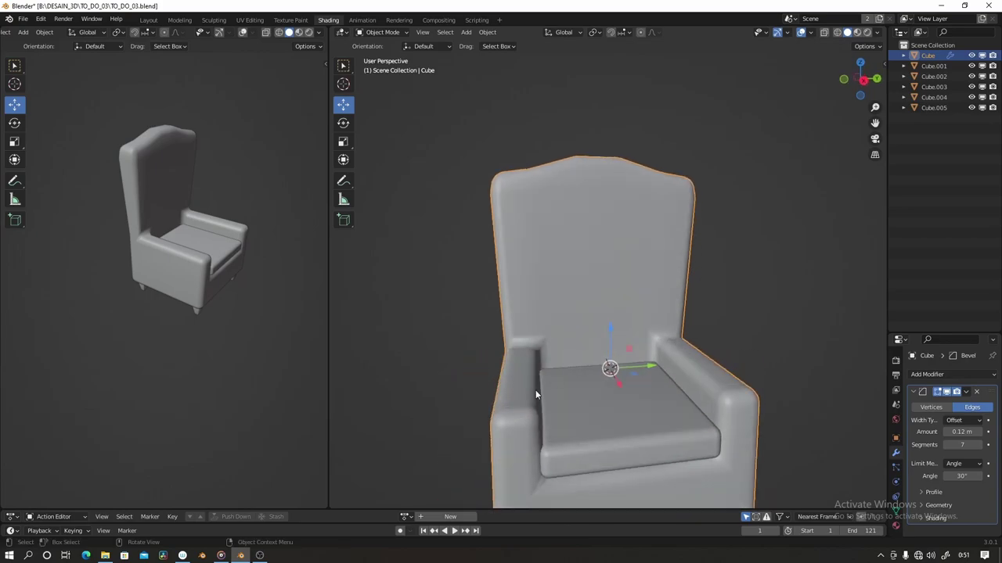
# - Add a new cube, Cube.006, over the chair
pyautogui.hotkey('shift', 'a')
pyautogui.click(590, 344)
pyautogui.scroll(-3, 794, 399)
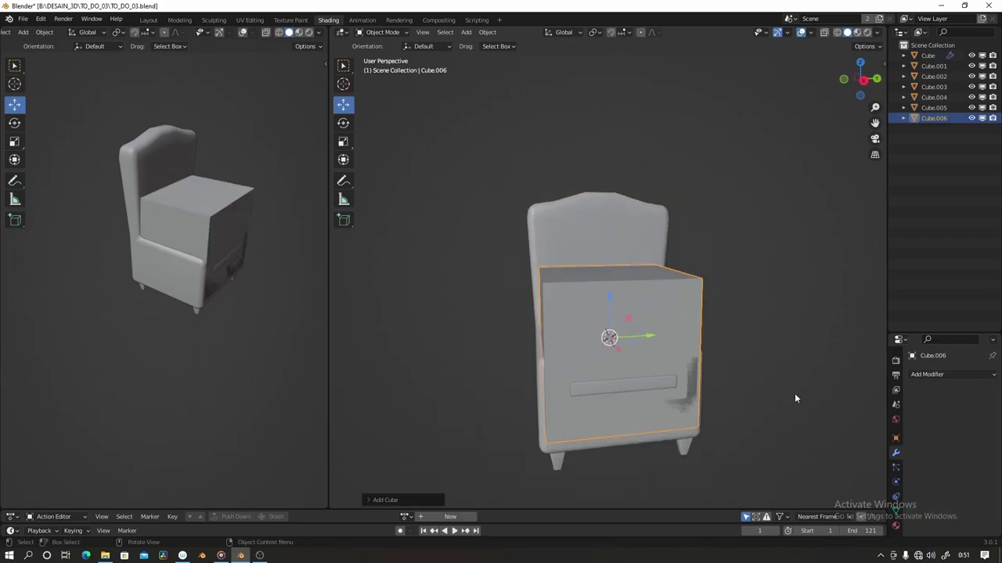
# - Shrink Cube.006 in a see-through side view of the chair
pyautogui.click(864, 82)
pyautogui.hotkey('shift', 'z')
pyautogui.scroll(-4, 559, 342)
pyautogui.press('s')
pyautogui.click(630, 329)
pyautogui.scroll(2, 635, 331)
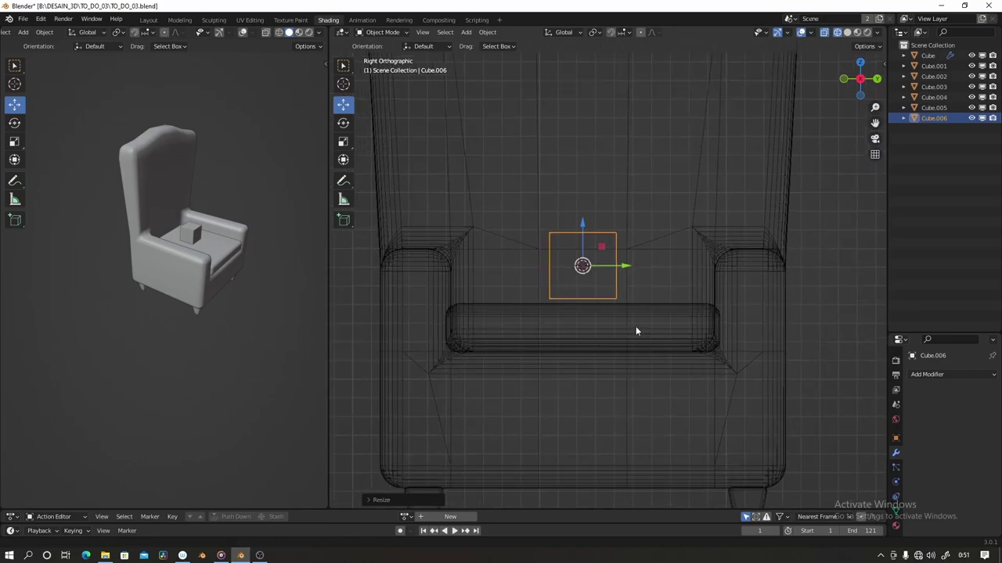
# - Move Cube.006 along Y and Z so it sits over the near armrest
pyautogui.press('g')
pyautogui.press('y')
pyautogui.click(453, 247)
pyautogui.scroll(2, 673, 313)
pyautogui.press('g')
pyautogui.press('z')
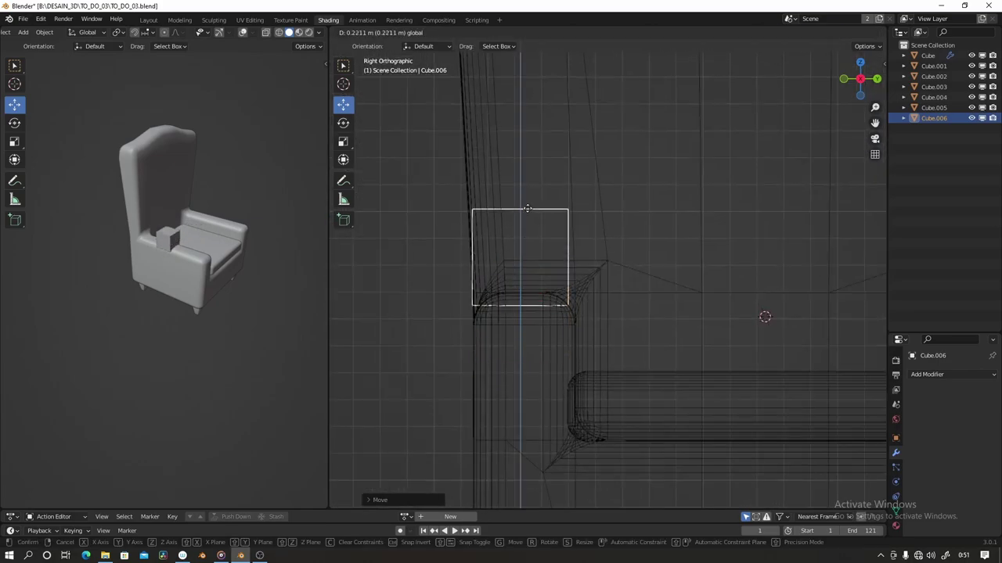
pyautogui.click(518, 268)
# - In solid shading, widen the cube along Y and line it up with the armrest
pyautogui.press('z')
pyautogui.click(704, 275)
pyautogui.scroll(1, 516, 277)
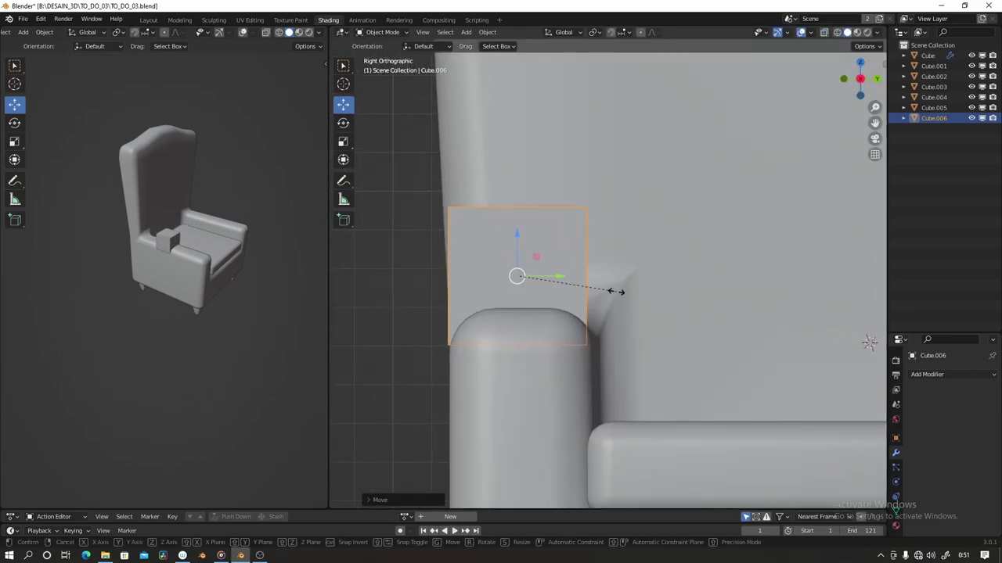
pyautogui.press('y')
pyautogui.click(642, 290)
pyautogui.press('g')
pyautogui.press('y')
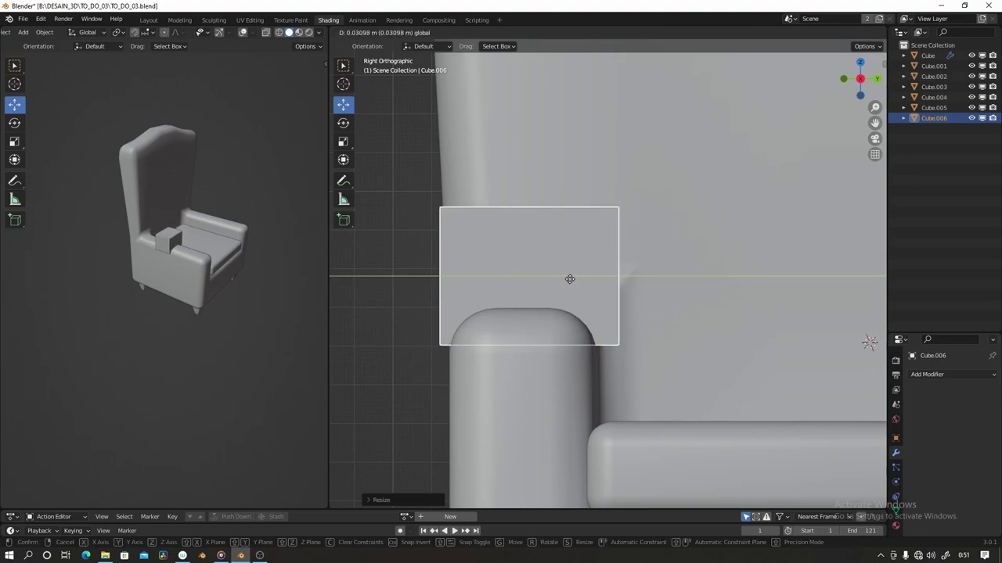
pyautogui.click(597, 286)
pyautogui.scroll(-1, 597, 286)
# - In Edit Mode, narrow the cube's top face along Y to taper the block
pyautogui.press('Tab')
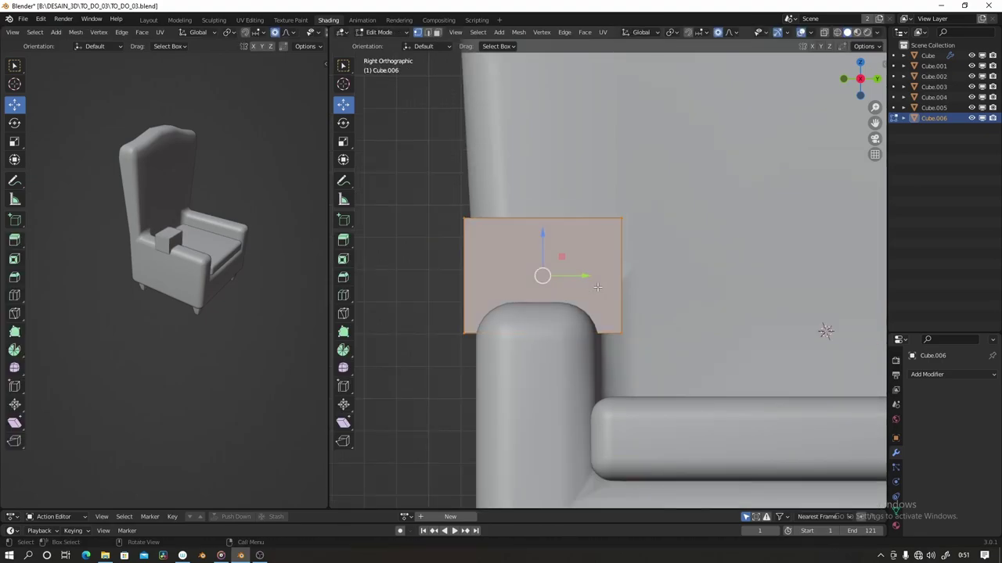
pyautogui.hotkey('alt', 'z')
pyautogui.click(542, 219)
pyautogui.press('s')
pyautogui.press('y')
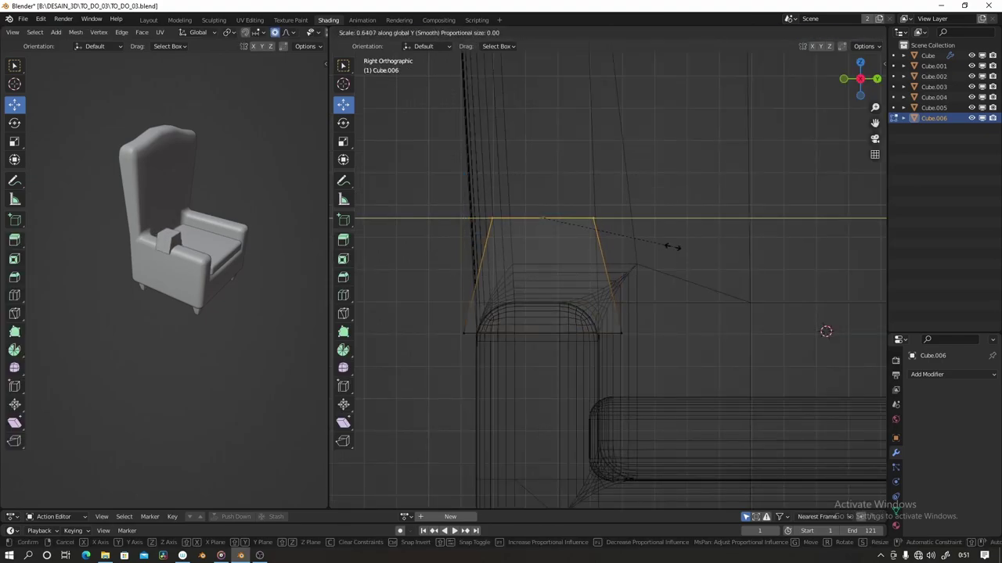
pyautogui.click(672, 247)
# - From top view, stretch the block along X, shift it, and set its Y depth
pyautogui.press('KP_7')
pyautogui.press('s')
pyautogui.press('x')
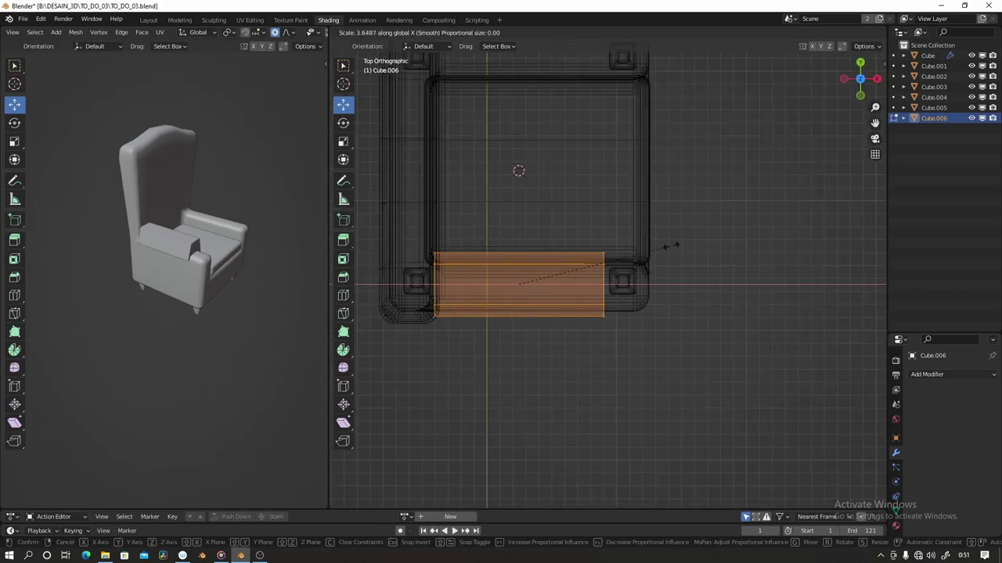
pyautogui.click(713, 243)
pyautogui.press('g')
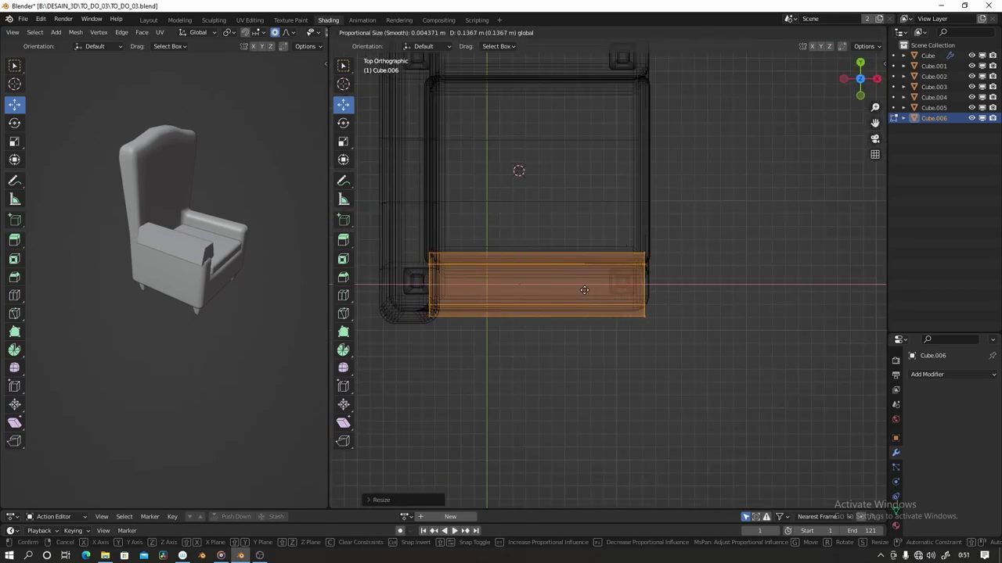
pyautogui.click(596, 290)
pyautogui.press('s')
pyautogui.press('y')
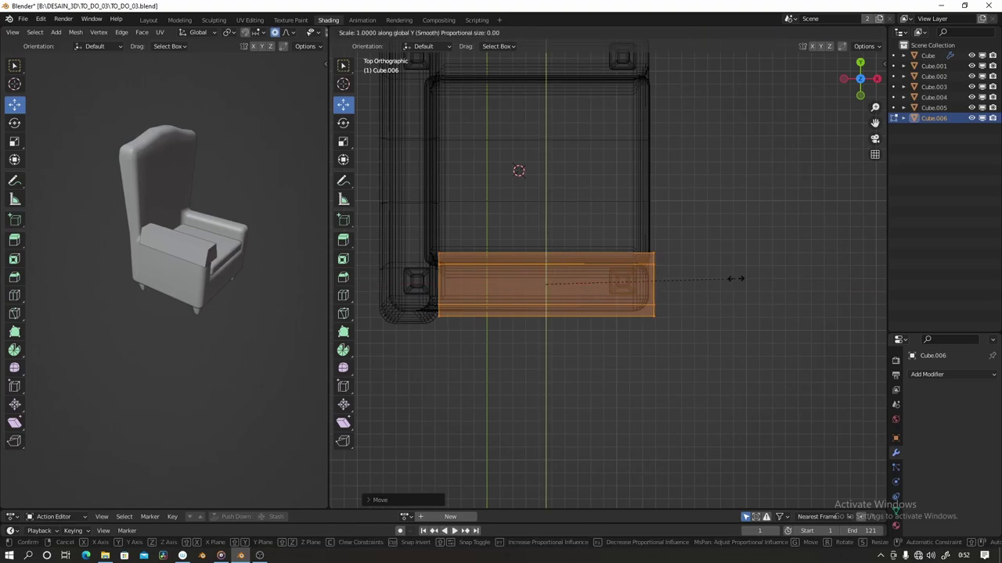
pyautogui.click(723, 276)
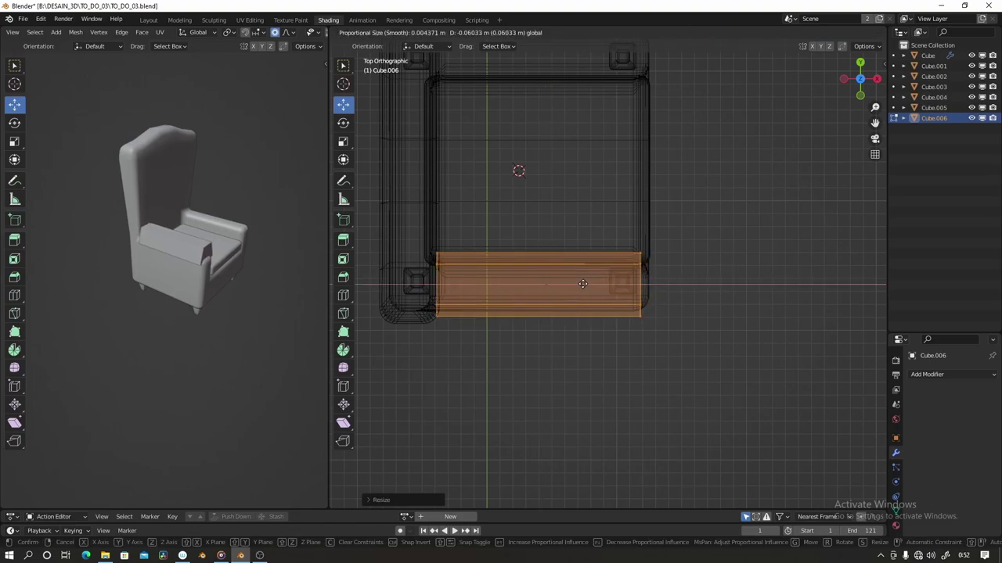
# - Back in solid shading, rescale the armrest block and check it in perspective
pyautogui.press('z')
pyautogui.click(596, 281)
pyautogui.moveTo(596, 281)
pyautogui.mouseDown(button='middle')
pyautogui.moveTo(669, 262)
pyautogui.moveTo(548, 279)
pyautogui.mouseUp(button='middle')
pyautogui.press('s')
pyautogui.click(669, 262)
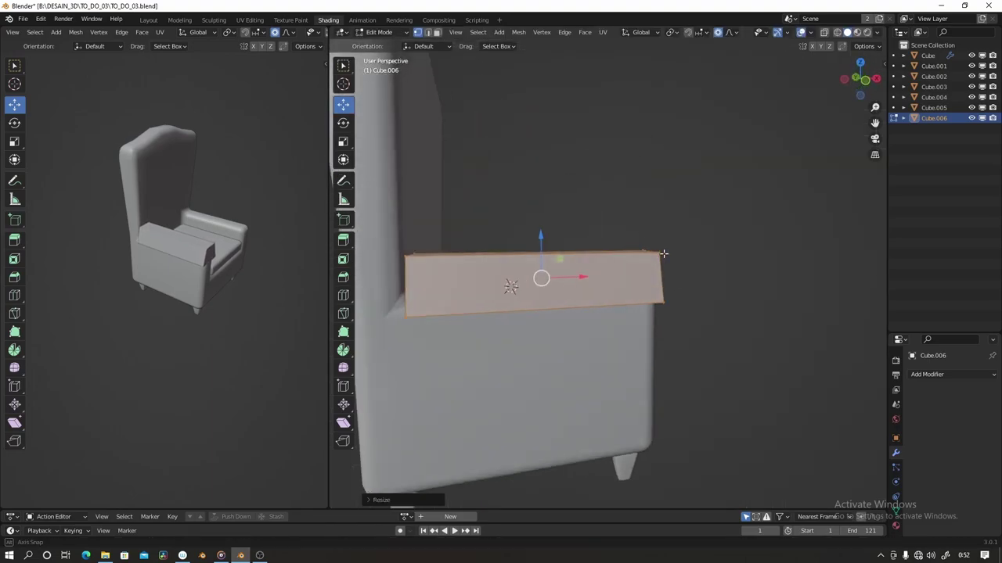
pyautogui.moveTo(579, 275); pyautogui.dragTo(623, 266)
# - Slide the block along X until it settles against the chair back
pyautogui.press('g')
pyautogui.press('x')
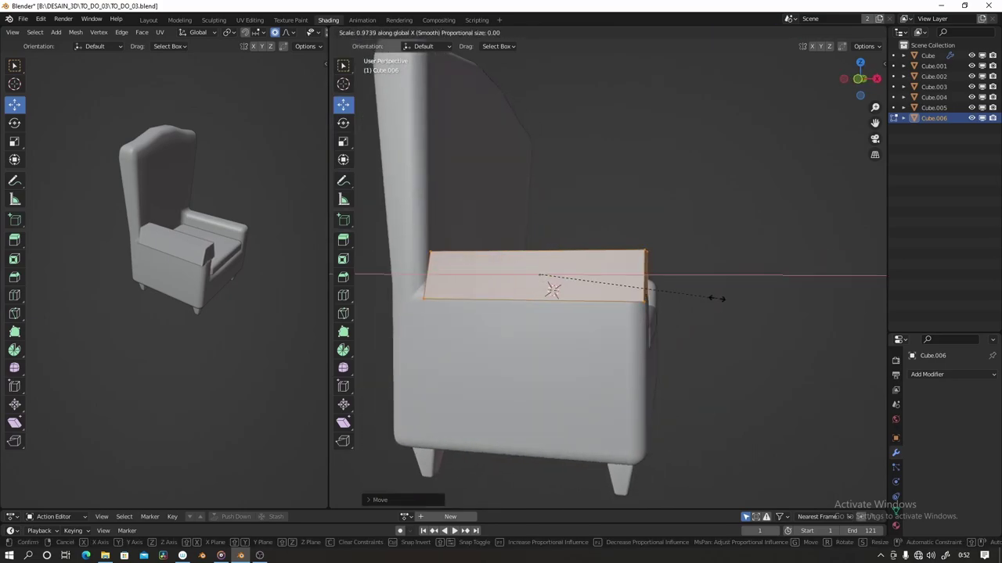
pyautogui.click(715, 297)
pyautogui.moveTo(716, 298); pyautogui.dragTo(595, 290, button='middle')
pyautogui.press('g')
pyautogui.press('x')
pyautogui.click(587, 280)
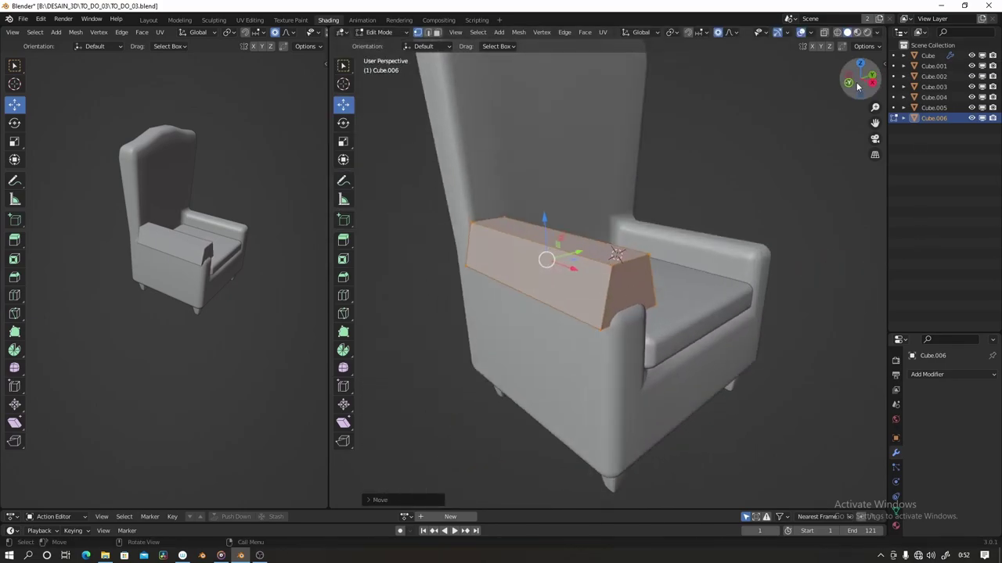
pyautogui.press('KP_3')
pyautogui.hotkey('shift', 'z')
# - Add two loop cuts across the armrest block, undoing a trial Y scale of its lower part
pyautogui.hotkey('ctrl', 'r')
pyautogui.scroll(1, 594, 306)
pyautogui.click(641, 305)
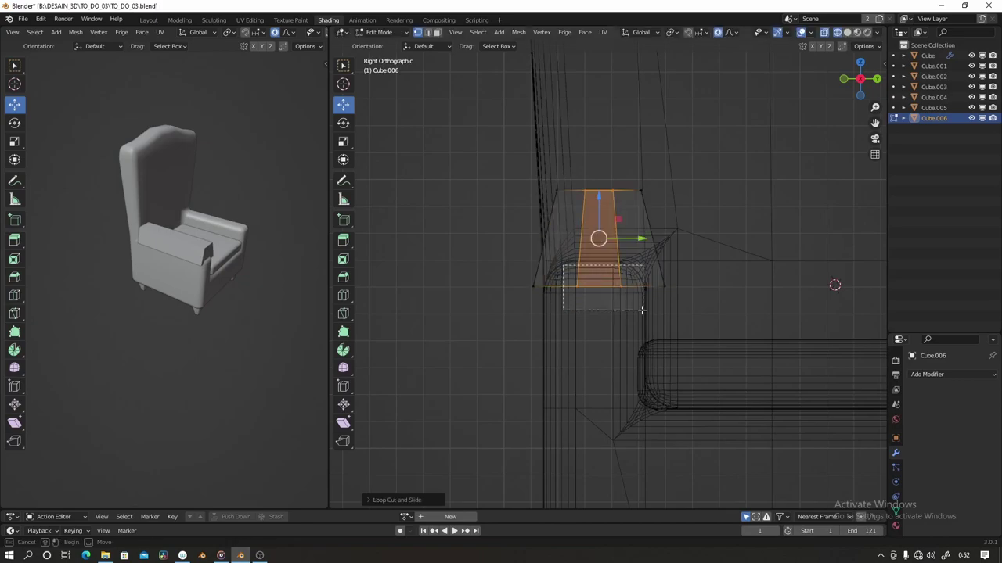
pyautogui.moveTo(642, 310); pyautogui.dragTo(642, 310)
pyautogui.press('s')
pyautogui.press('y')
pyautogui.click(814, 331)
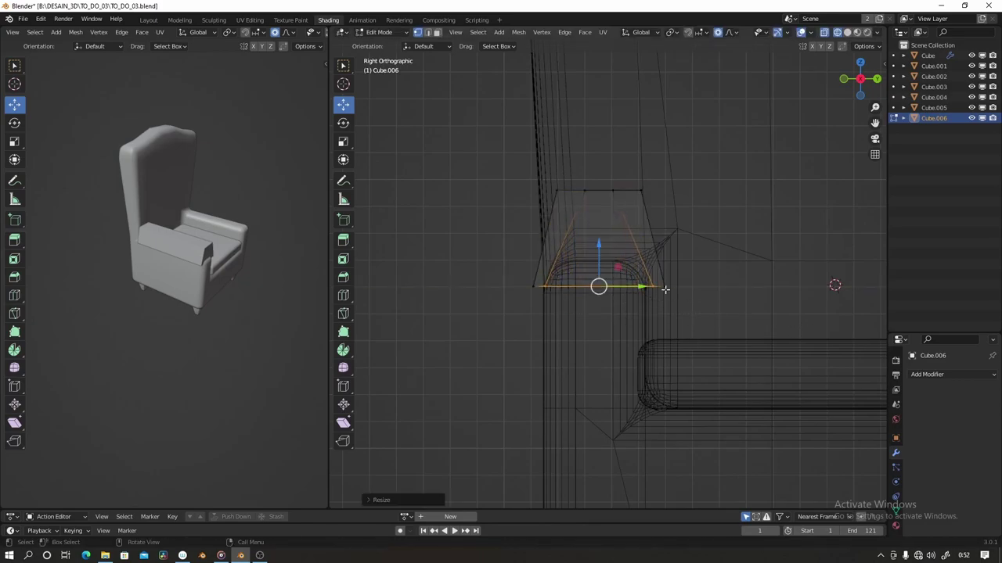
pyautogui.hotkey('ctrl', 'z')
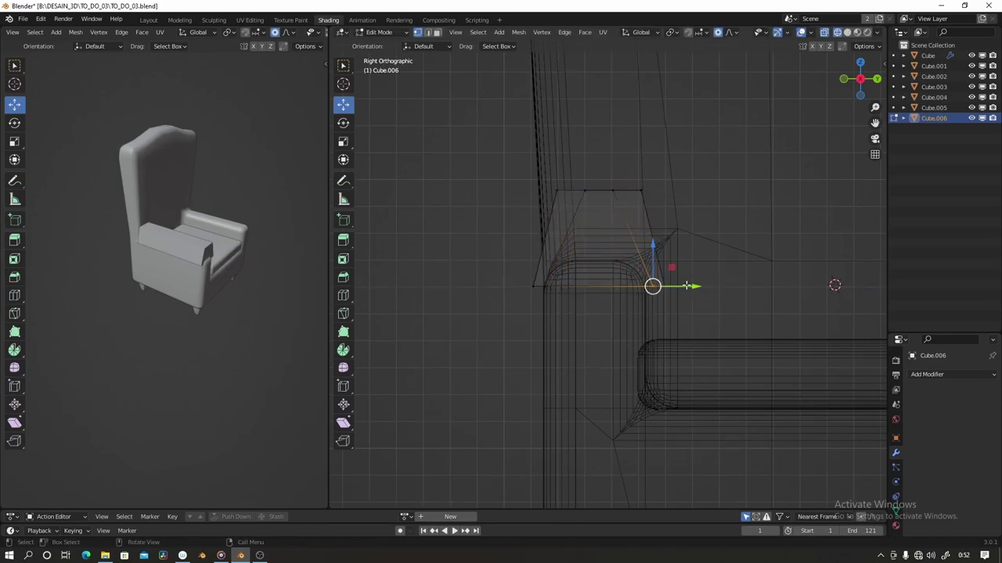
pyautogui.moveTo(687, 286); pyautogui.dragTo(680, 285)
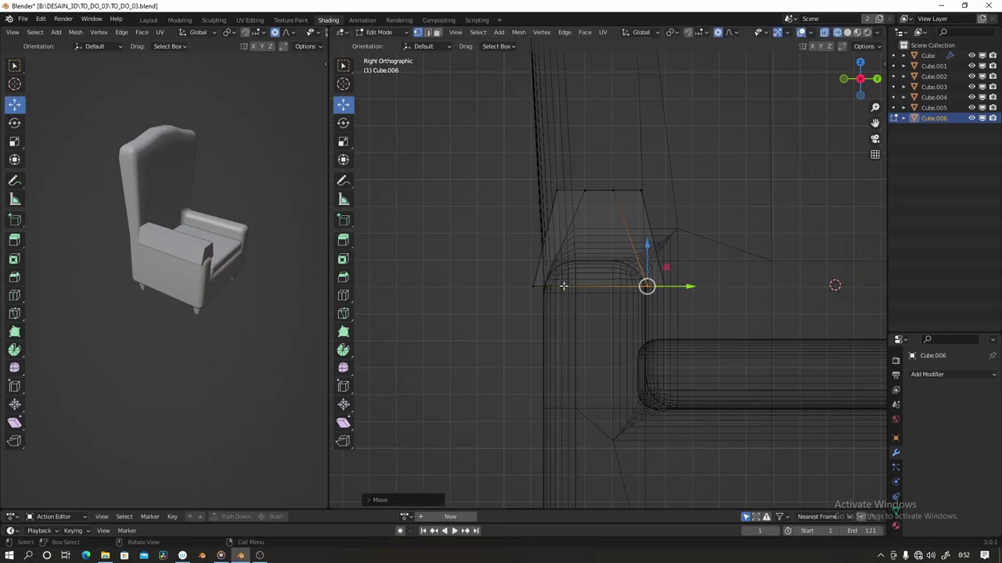
# - Move the cap's vertices along Y and Z to begin shaping the arch
pyautogui.press('g')
pyautogui.press('y')
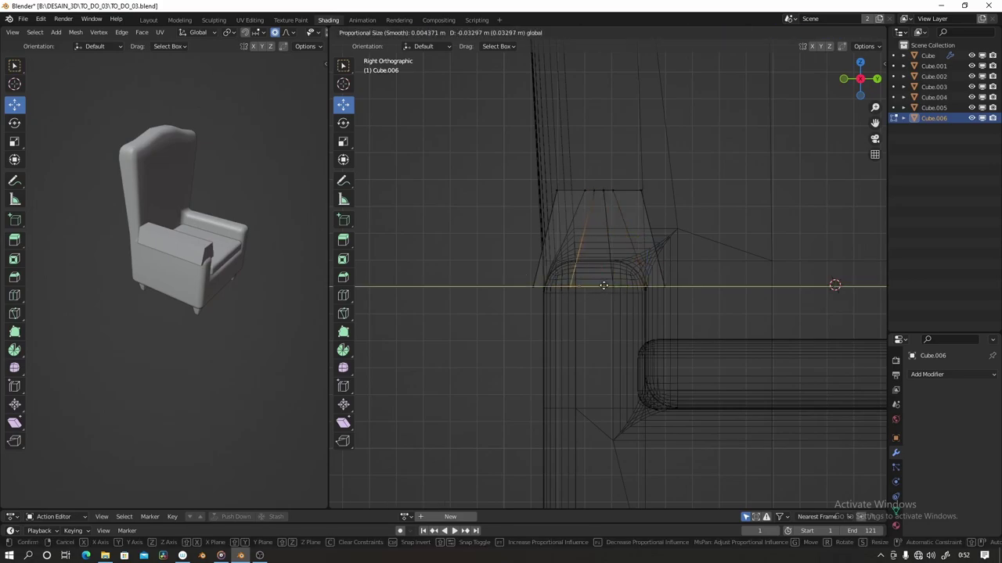
pyautogui.click(587, 282)
pyautogui.press('g')
pyautogui.press('y')
pyautogui.click(636, 284)
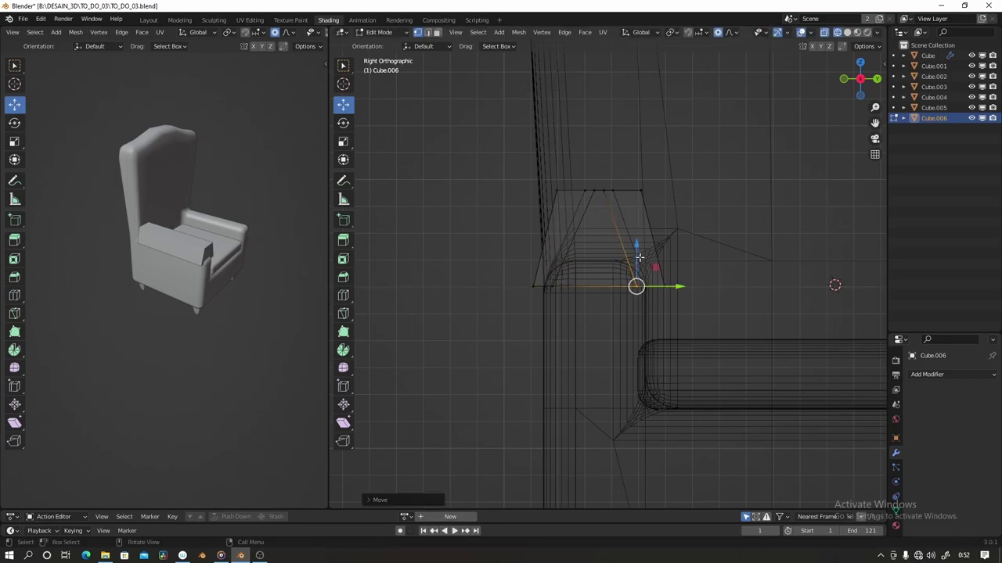
pyautogui.press('g')
pyautogui.press('z')
pyautogui.click(634, 237)
pyautogui.press('g')
pyautogui.press('y')
pyautogui.click(553, 273)
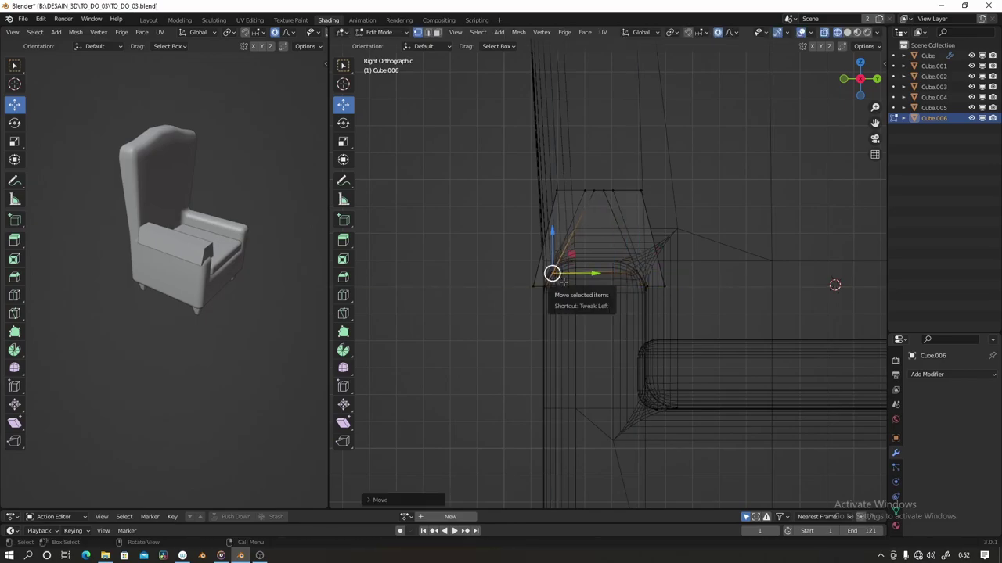
# - Commit another edge loop and select the vertices at the bottom of the arch
pyautogui.hotkey('shift', 'z')
pyautogui.scroll(1, 569, 273)
pyautogui.click(596, 281)
pyautogui.hotkey('shift', 'z')
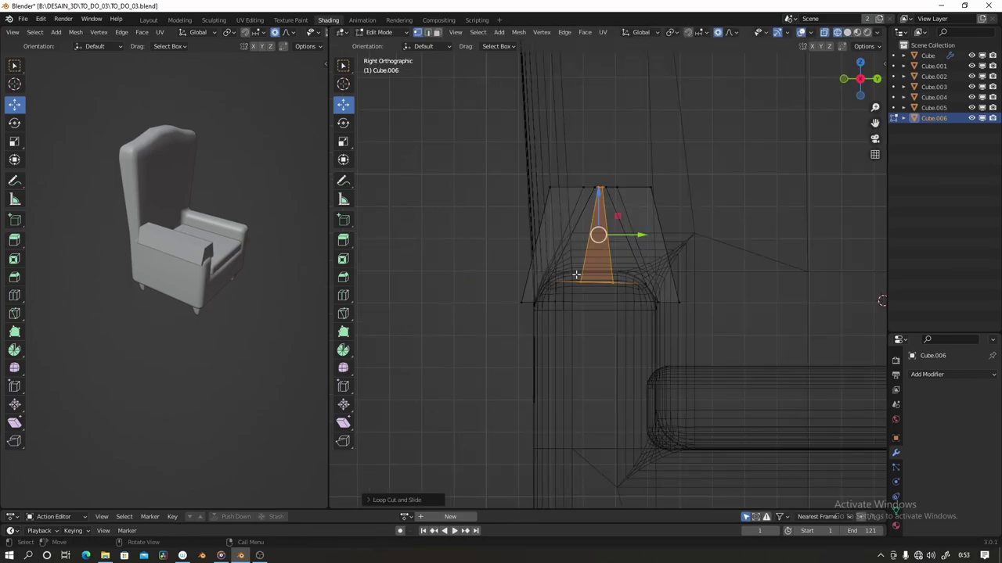
pyautogui.click(595, 237)
pyautogui.hotkey('ctrl', 'r')
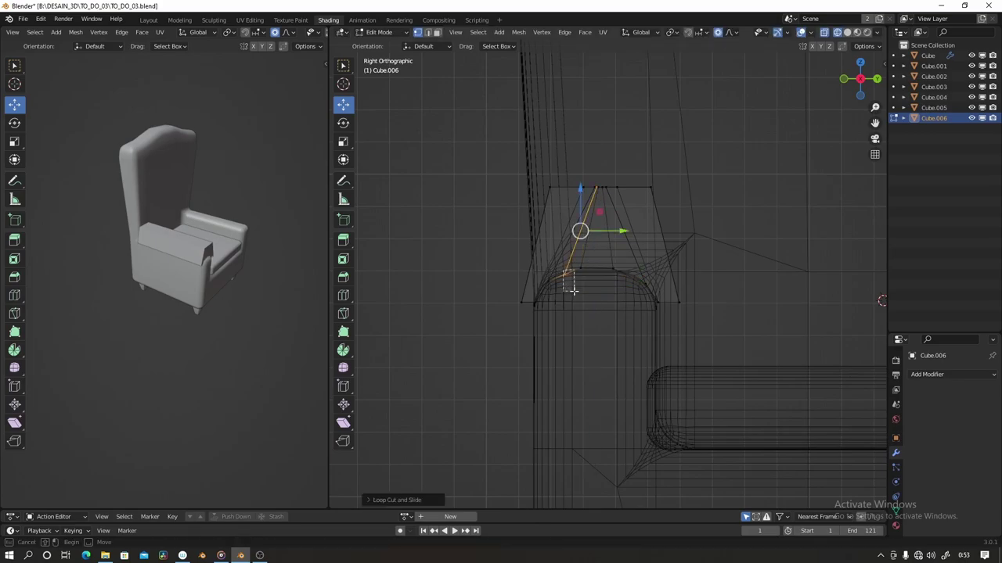
pyautogui.moveTo(572, 290); pyautogui.dragTo(564, 251)
# - Select the cap's top vertices and raise them
pyautogui.press('z')
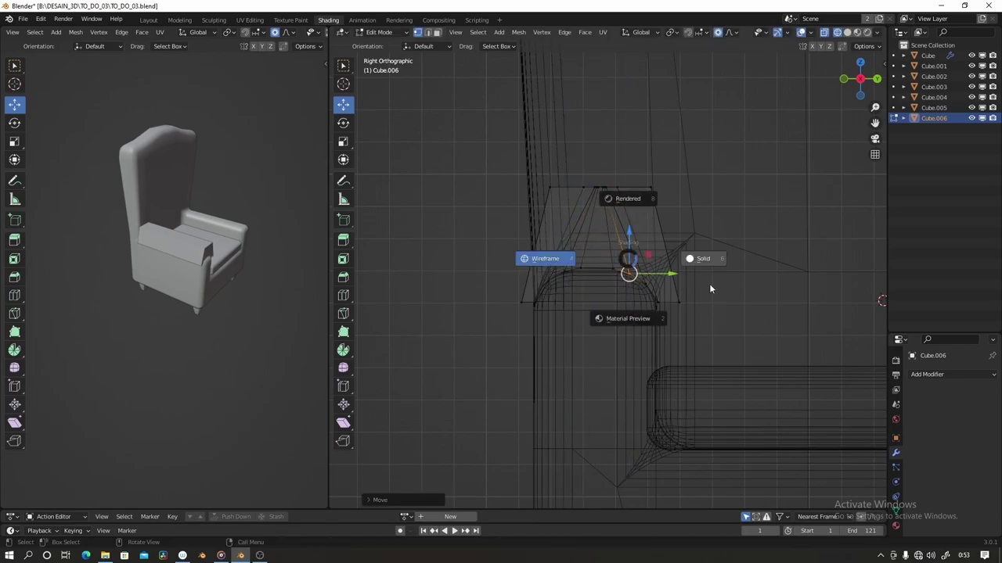
pyautogui.click(696, 262)
pyautogui.scroll(-1, 704, 321)
pyautogui.scroll(1, 708, 323)
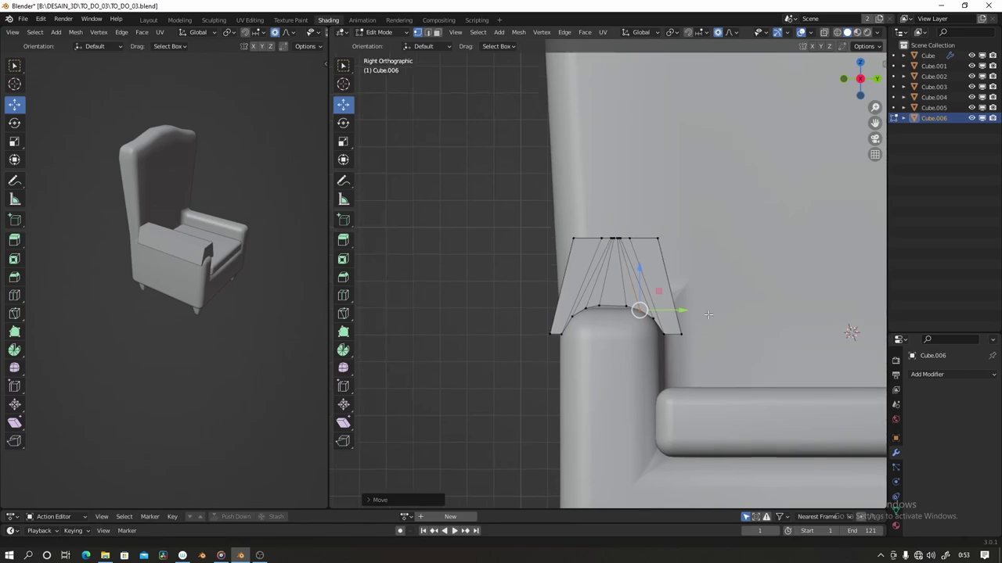
pyautogui.scroll(1, 595, 251)
pyautogui.hotkey('shift', 'z')
pyautogui.moveTo(535, 211); pyautogui.dragTo(581, 254)
pyautogui.moveTo(621, 197); pyautogui.dragTo(621, 181)
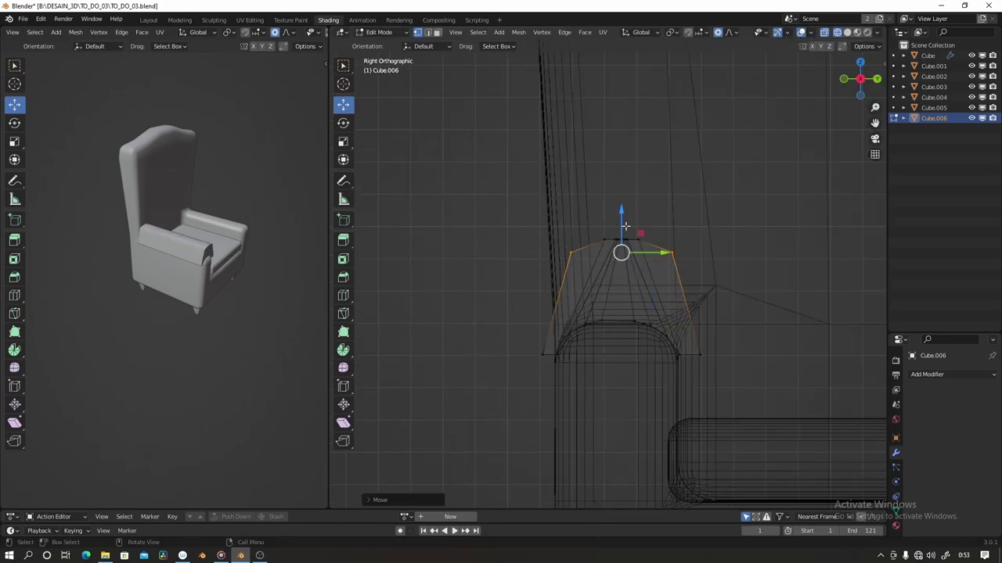
# - Widen the top of the arch by scaling its top vertices along Y
pyautogui.scroll(1, 591, 209)
pyautogui.moveTo(586, 209); pyautogui.dragTo(605, 227)
pyautogui.press('s')
pyautogui.press('y')
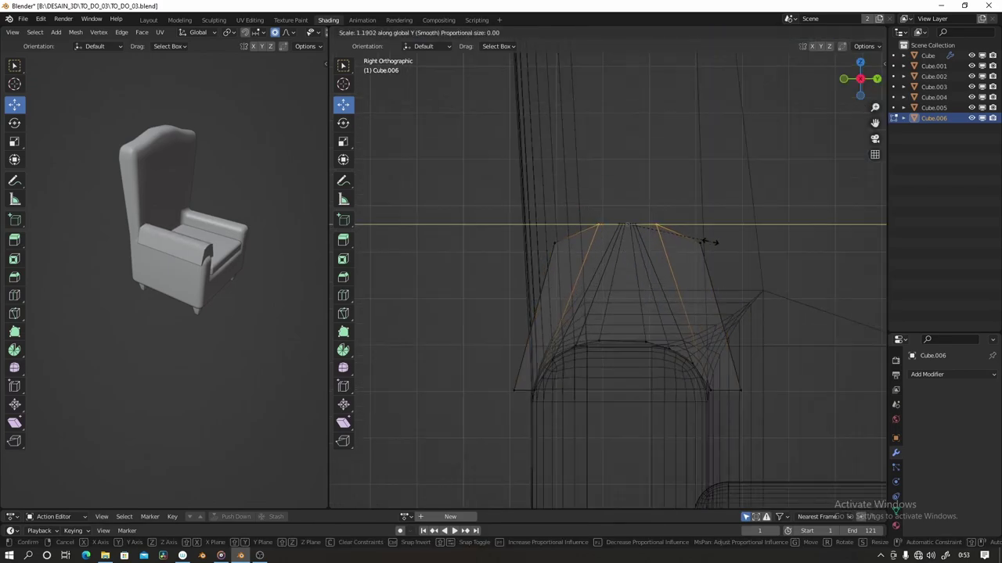
pyautogui.press('Return')
pyautogui.scroll(2, 639, 161)
pyautogui.moveTo(618, 146); pyautogui.dragTo(639, 161)
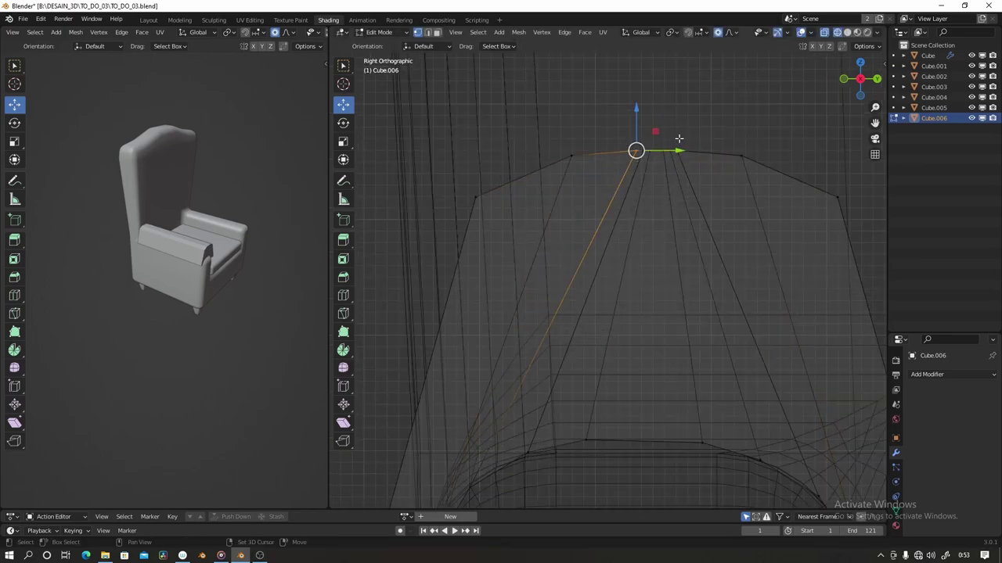
pyautogui.press('s')
pyautogui.press('y')
pyautogui.click(786, 177)
# - Extrude the cap's inner edge down the armrest's inner side
pyautogui.hotkey('alt', 'z')
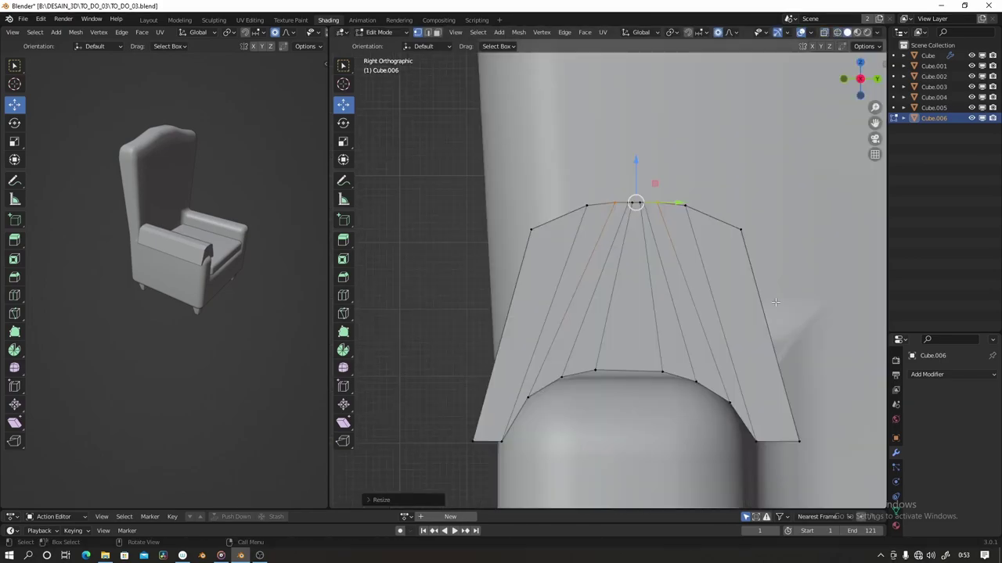
pyautogui.scroll(-3, 676, 292)
pyautogui.hotkey('alt', 'z')
pyautogui.press('e')
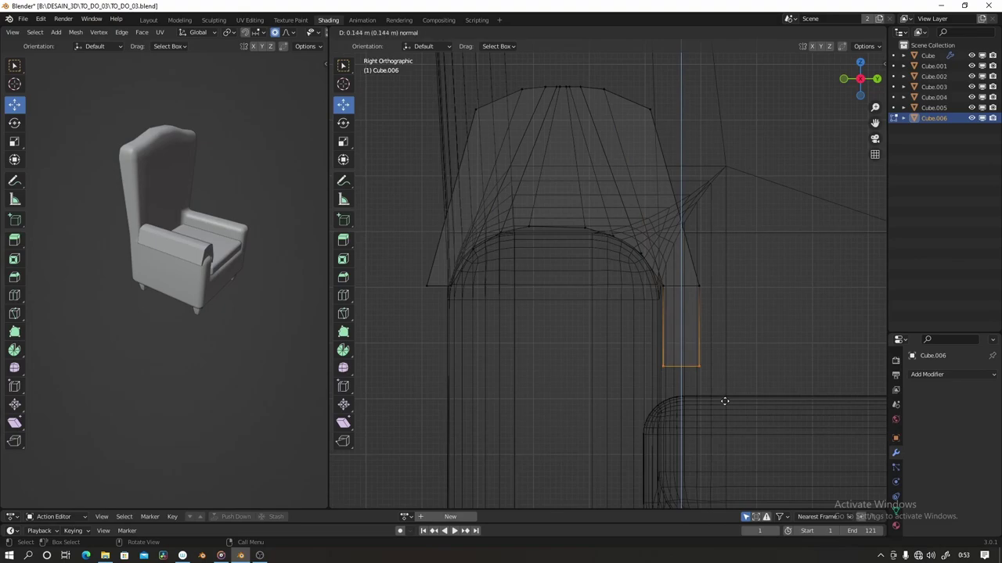
pyautogui.click(727, 422)
pyautogui.hotkey('alt', 'z')
pyautogui.scroll(-4, 699, 342)
pyautogui.scroll(2, 579, 227)
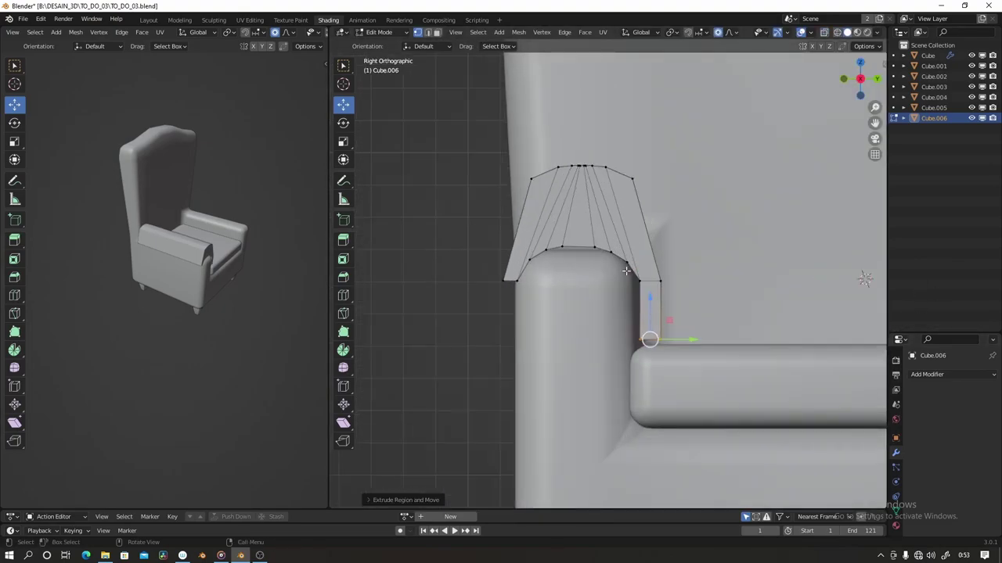
# - Add a centred loop cut across the arch, widen it along Y, and add a Bevel modifier
pyautogui.hotkey('ctrl', 'r')
pyautogui.click(599, 231)
pyautogui.rightClick(599, 231)
pyautogui.press('s')
pyautogui.press('y')
pyautogui.click(756, 248)
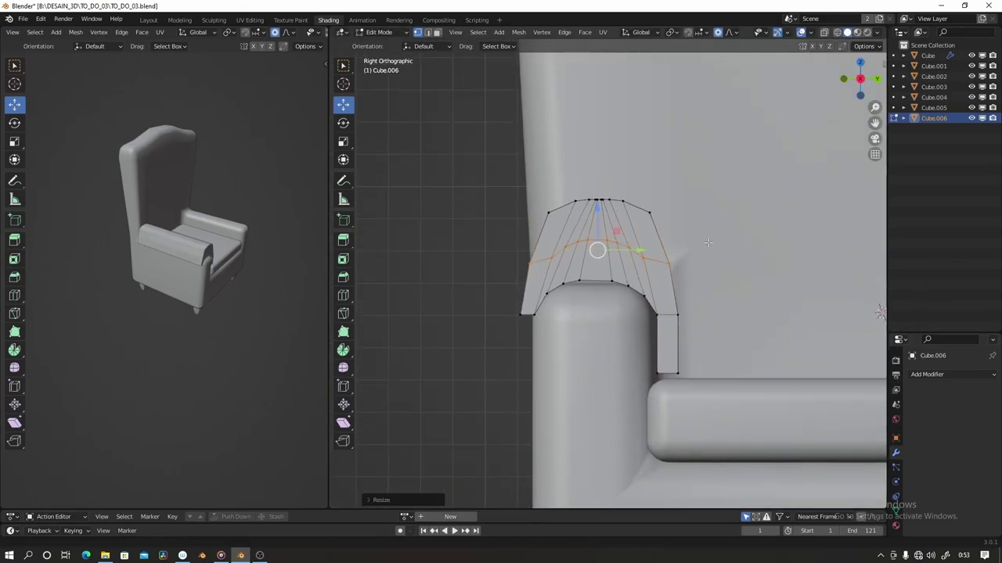
pyautogui.click(951, 374)
pyautogui.click(779, 167)
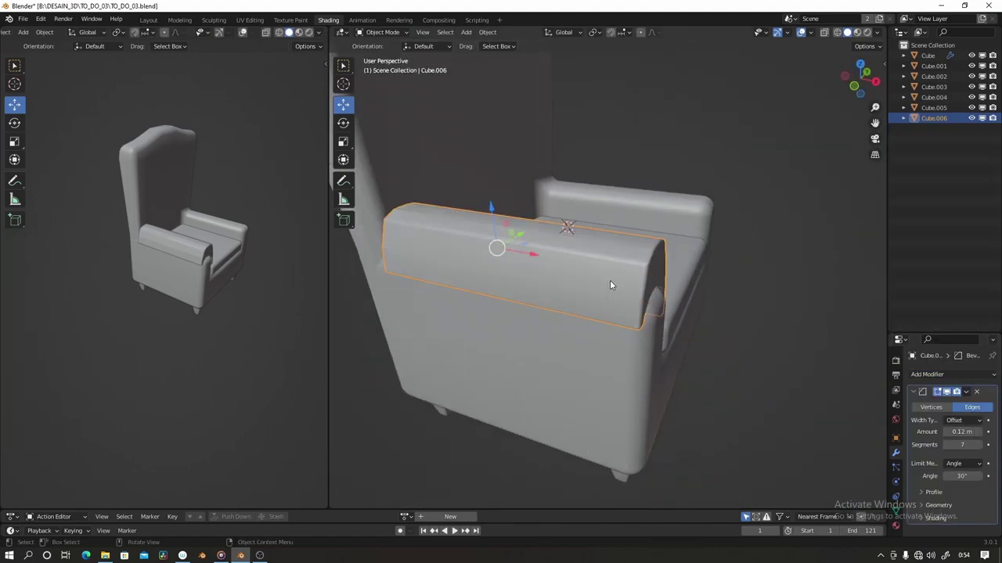
# - Shade the arm cap smooth and raise its 0.15 m bevel to 15 segments
pyautogui.moveTo(609, 280); pyautogui.dragTo(568, 253, button='middle')
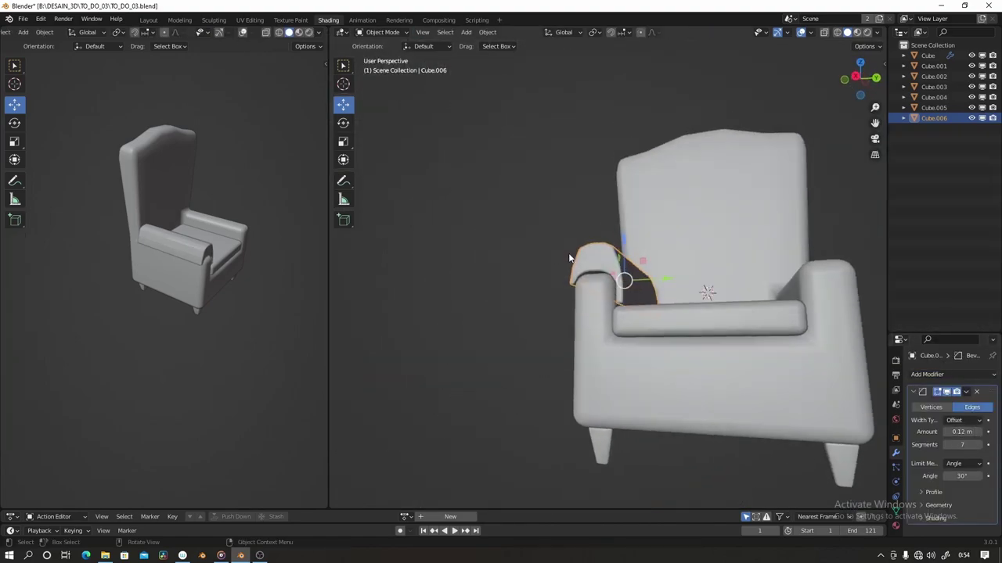
pyautogui.scroll(3, 624, 271)
pyautogui.moveTo(624, 272); pyautogui.dragTo(634, 273, button='middle')
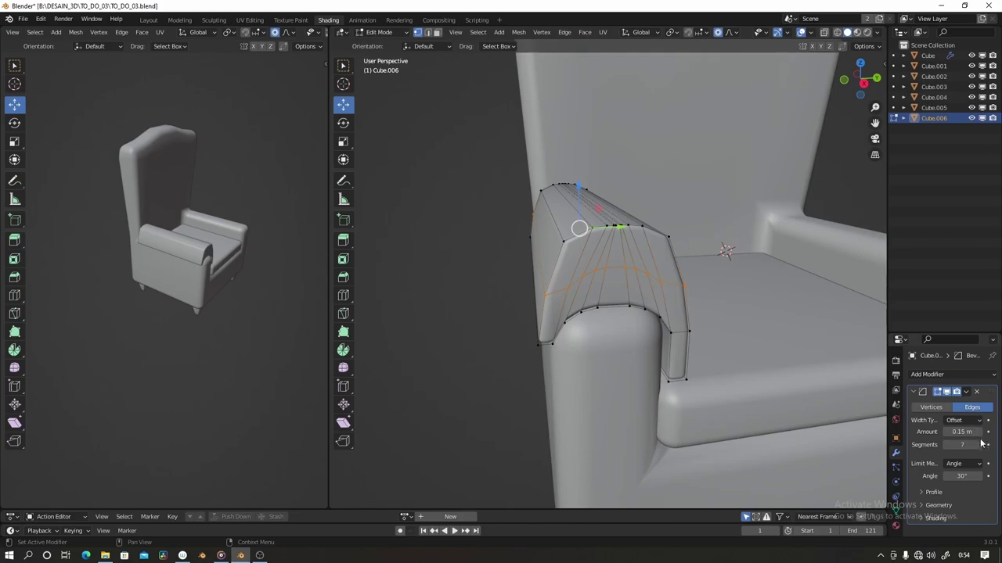
pyautogui.press('Tab')
pyautogui.rightClick(560, 239)
pyautogui.click(568, 230)
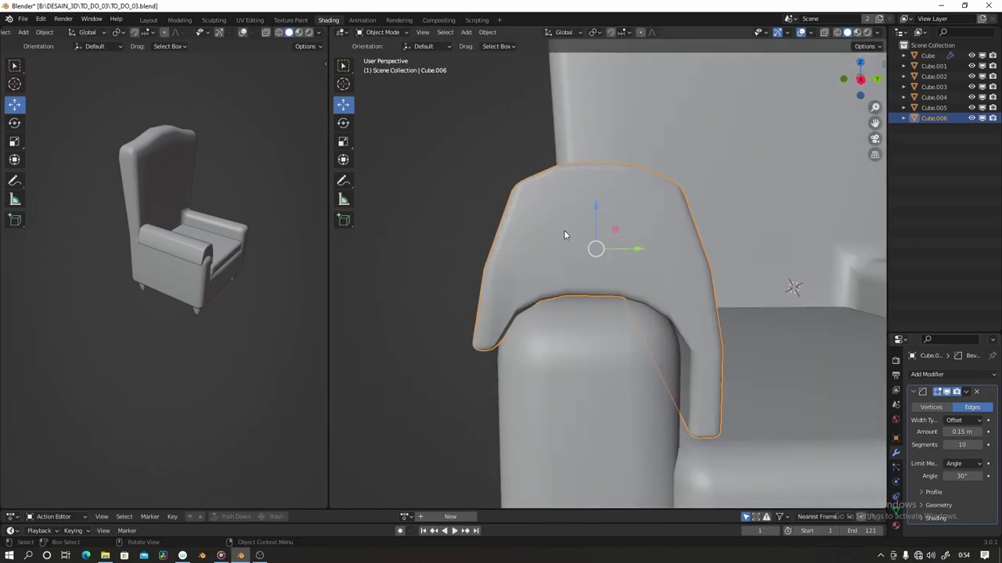
pyautogui.moveTo(962, 445); pyautogui.dragTo(967, 444)
# - Add a loop cut across the arch of the arm cap in see-through edit mode
pyautogui.moveTo(502, 252)
pyautogui.mouseDown(button='middle')
pyautogui.moveTo(607, 255)
pyautogui.moveTo(853, 112)
pyautogui.mouseUp(button='middle')
pyautogui.click(849, 81)
pyautogui.hotkey('ctrl', 'Tab')
pyautogui.click(551, 225)
pyautogui.hotkey('alt', 'z')
pyautogui.scroll(3, 653, 247)
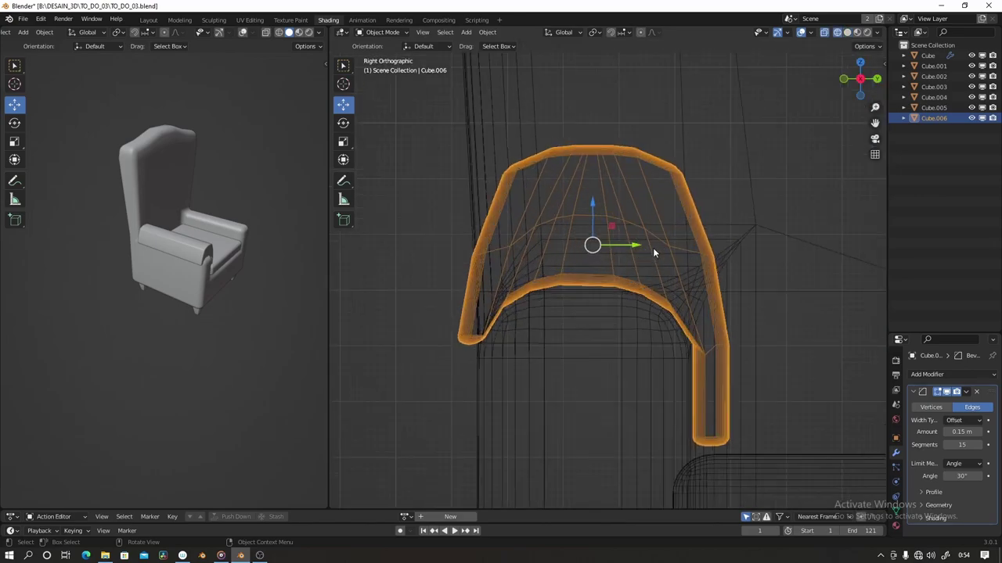
pyautogui.hotkey('ctrl', 'r')
pyautogui.click(693, 214)
pyautogui.hotkey('alt', 'z')
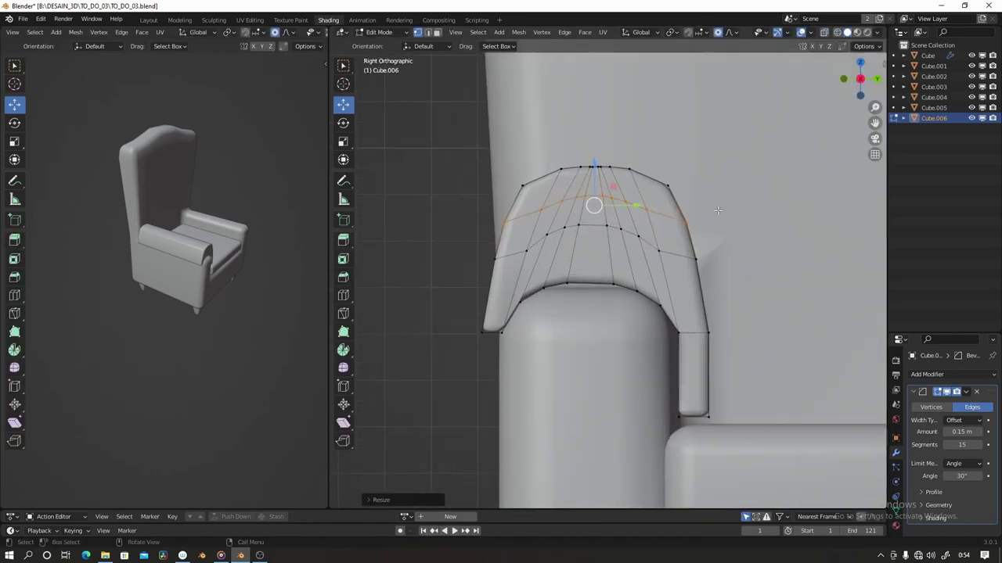
pyautogui.press('Tab')
# - Frame the armrest cap and duplicate it in place
pyautogui.scroll(-2, 717, 188)
pyautogui.press('KP_Decimal')
pyautogui.scroll(-5, 699, 284)
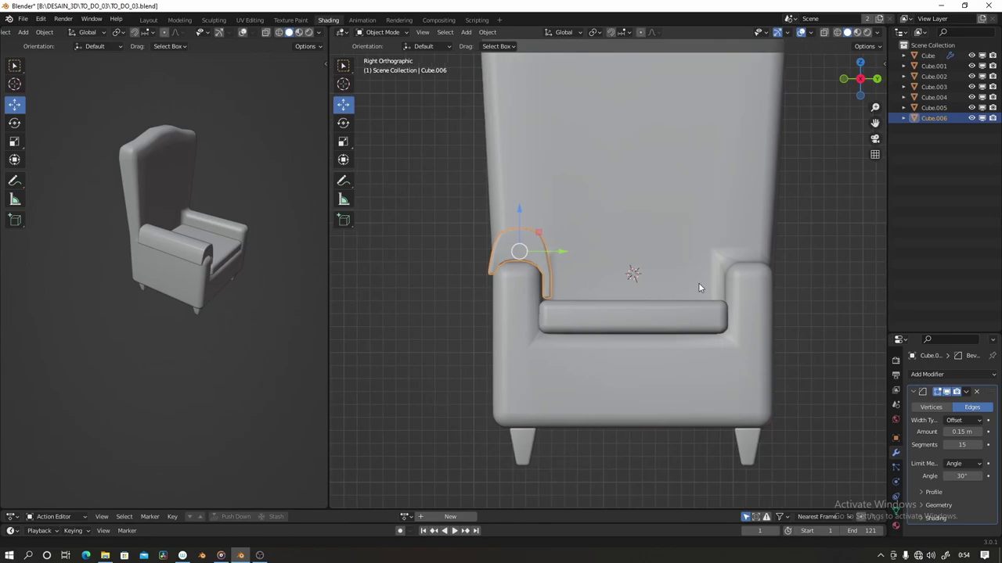
pyautogui.hotkey('shift', 'd')
pyautogui.rightClick(646, 280)
# - Mirror the copy, Cube.007, with a -1 Y scale and place it on the opposite armrest
pyautogui.press('s')
pyautogui.press('y')
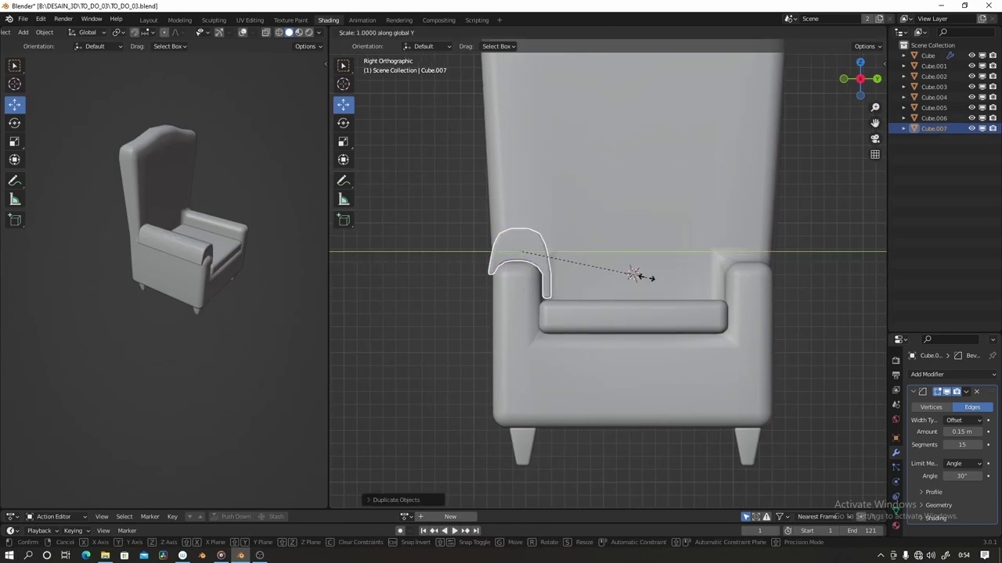
pyautogui.rightClick(634, 275)
pyautogui.press('s')
pyautogui.press('y')
pyautogui.press('Return')
pyautogui.press('g')
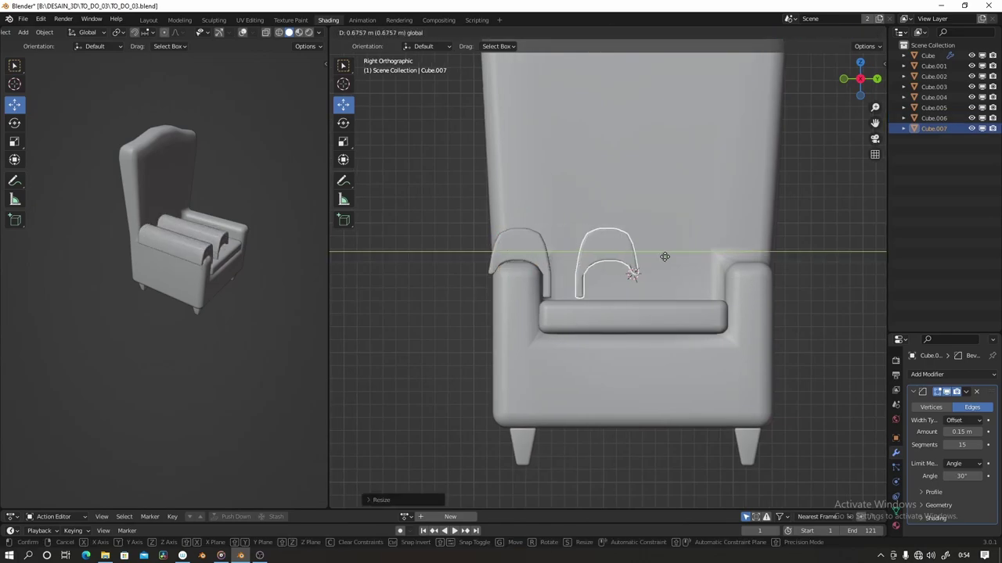
pyautogui.click(790, 254)
pyautogui.scroll(-2, 632, 274)
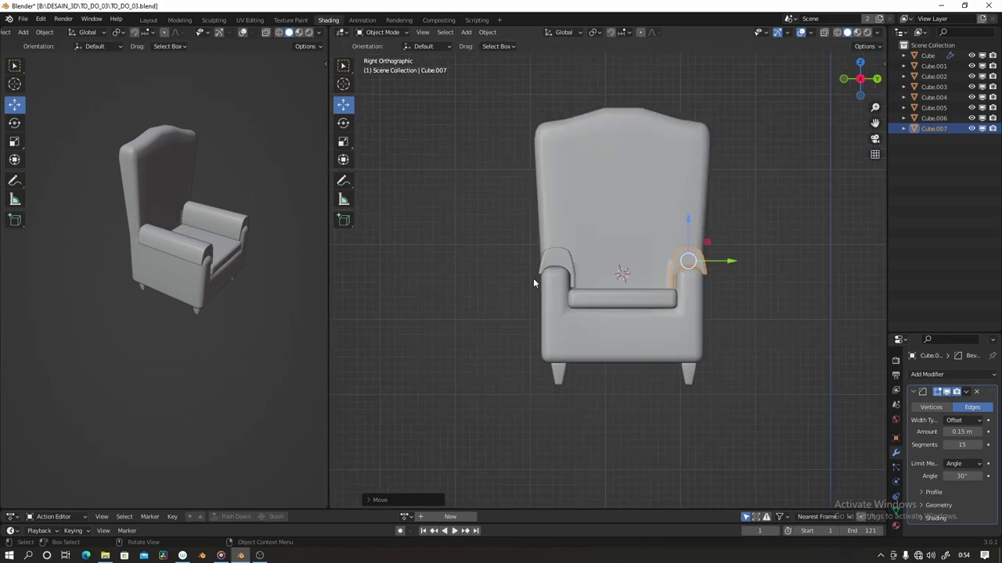
pyautogui.moveTo(533, 278); pyautogui.dragTo(668, 302, button='middle')
# - Add a cylinder, shrink it, and move it off the armchair
pyautogui.click(668, 302)
pyautogui.hotkey('shift', 'a')
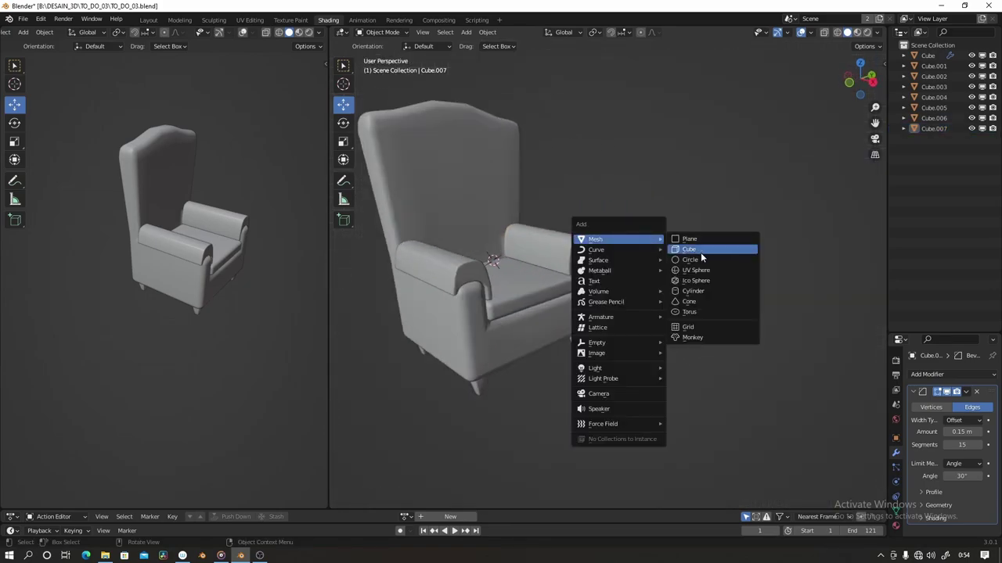
pyautogui.click(704, 292)
pyautogui.scroll(-2, 704, 288)
pyautogui.press('s')
pyautogui.click(618, 262)
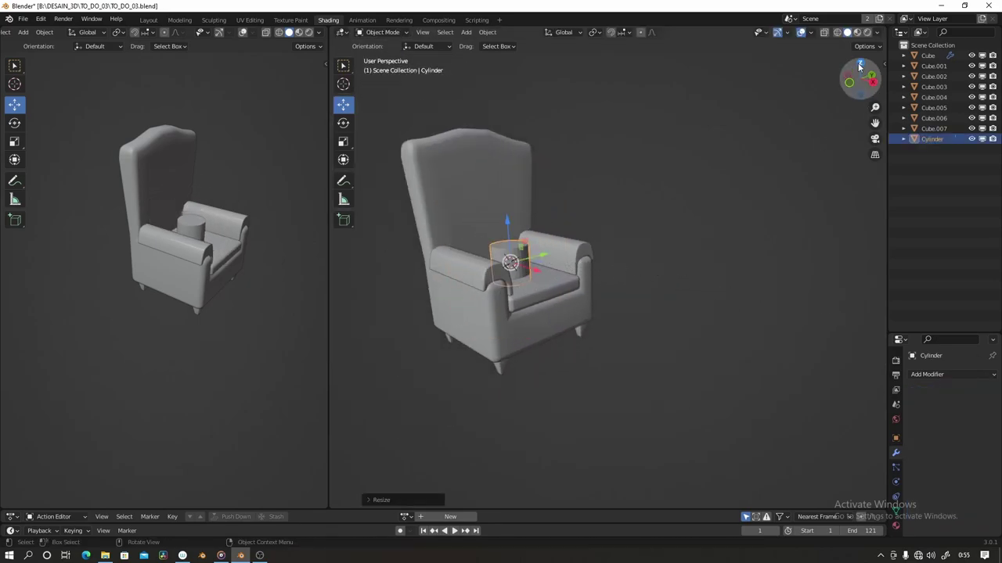
pyautogui.click(858, 62)
pyautogui.moveTo(380, 418); pyautogui.dragTo(548, 297)
pyautogui.press('ctrl+KP_7')
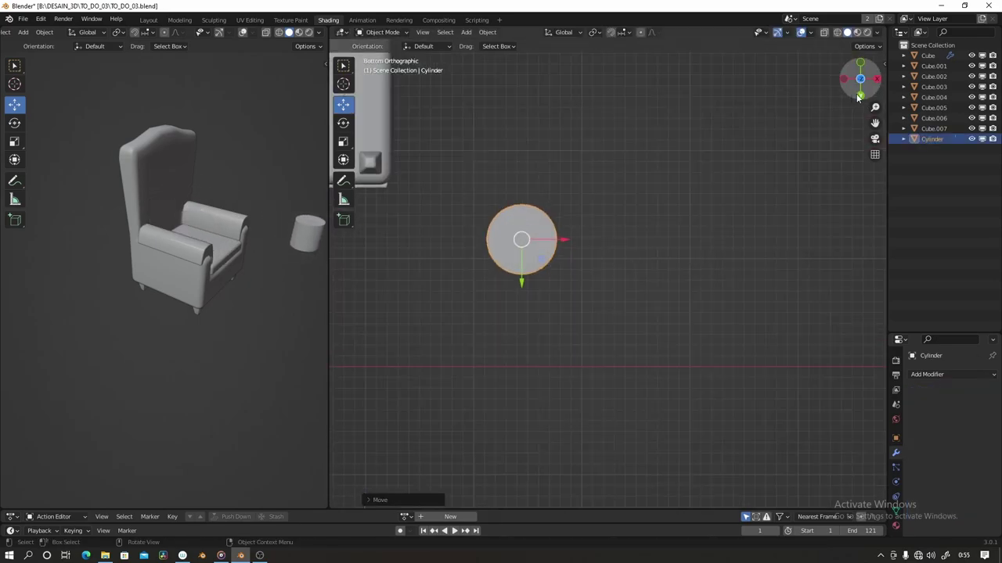
pyautogui.click(860, 96)
# - Flatten the cylinder along Z, enlarge it evenly, and place it beside the armchair
pyautogui.press('s')
pyautogui.press('z')
pyautogui.click(647, 312)
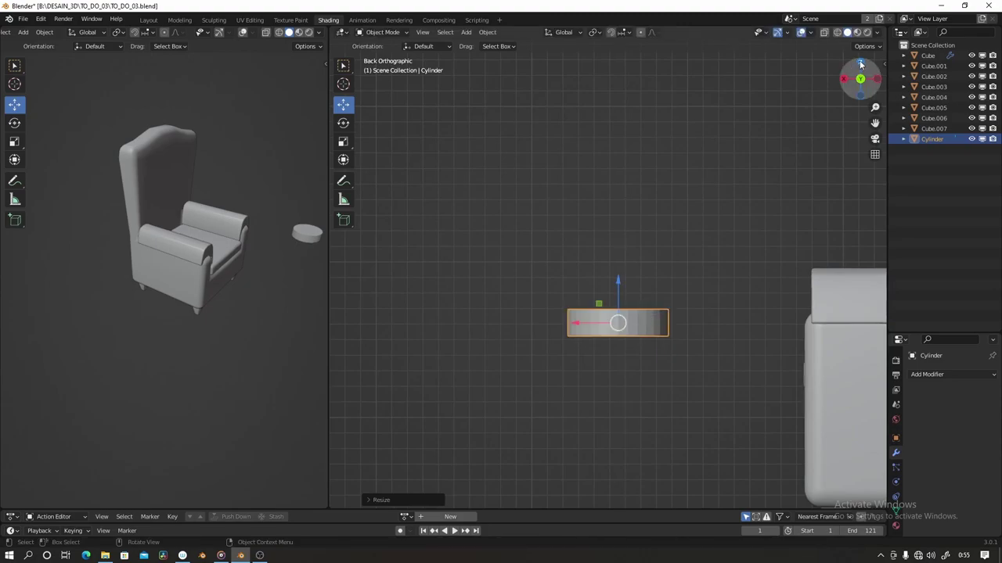
pyautogui.click(860, 63)
pyautogui.press('s')
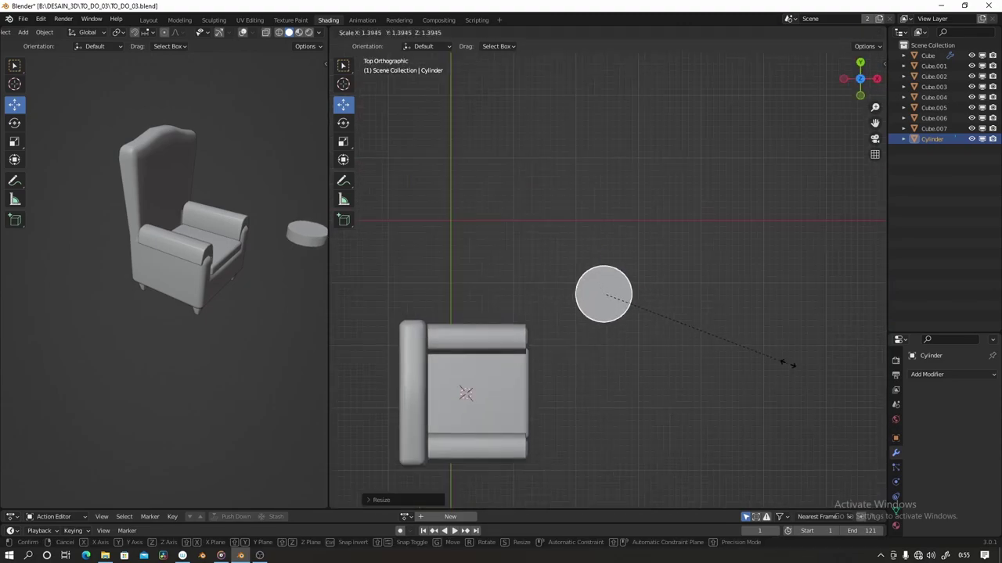
pyautogui.click(749, 329)
pyautogui.press('g')
pyautogui.click(739, 378)
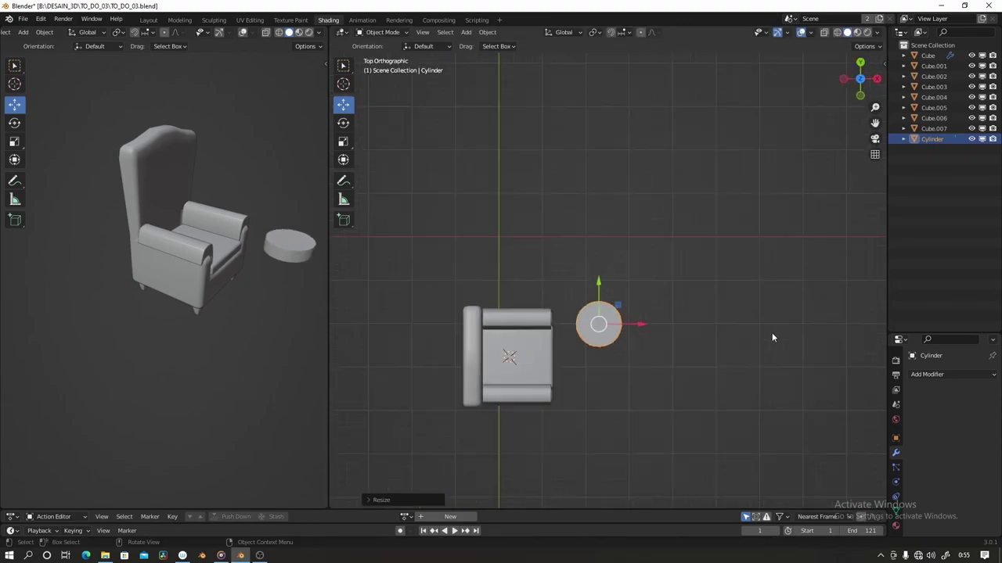
# - Add a Bevel modifier to the tabletop and increase its segment count
pyautogui.moveTo(772, 332); pyautogui.dragTo(599, 290, button='middle')
pyautogui.click(951, 374)
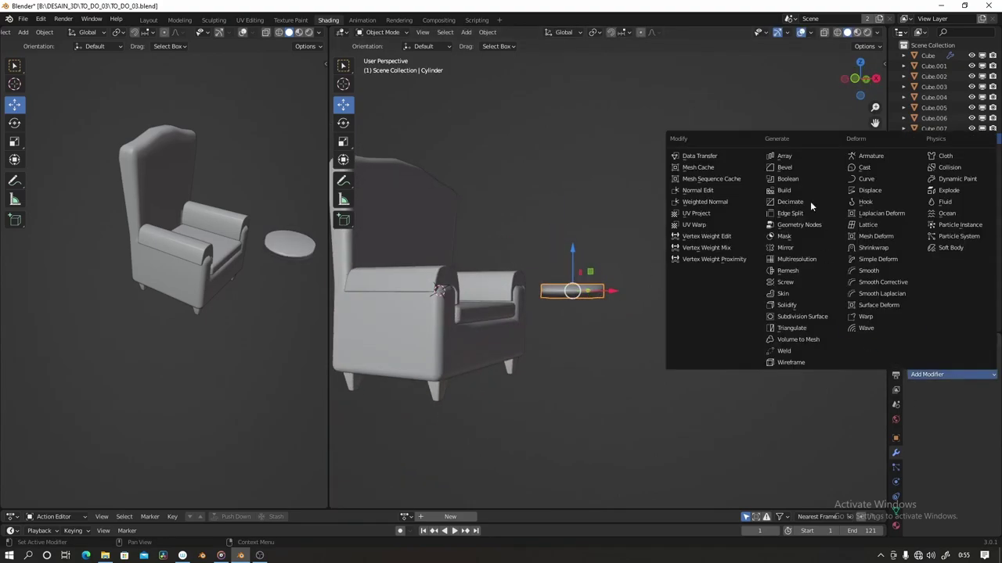
pyautogui.click(782, 166)
pyautogui.scroll(2, 718, 289)
pyautogui.scroll(2, 718, 289)
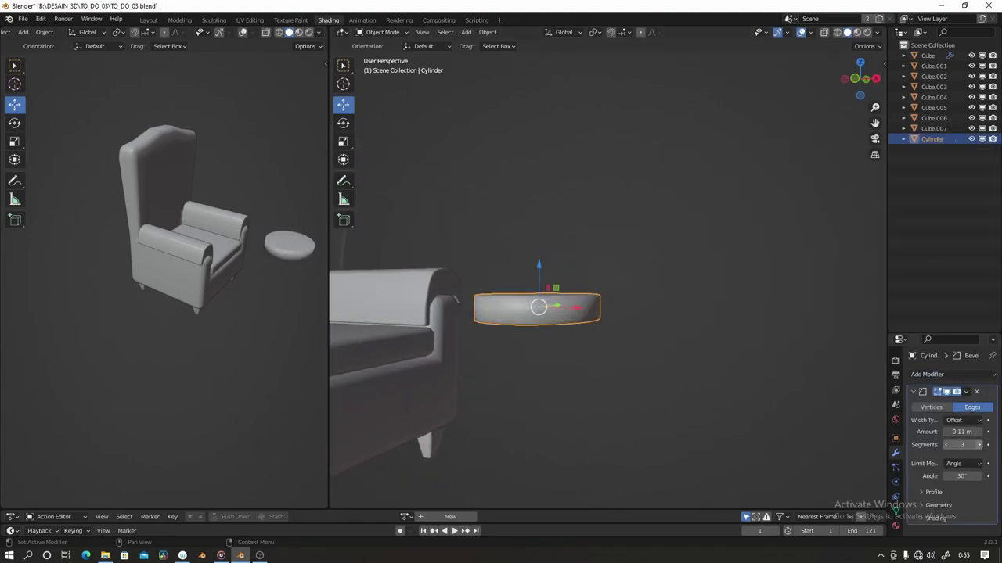
pyautogui.click(979, 444)
pyautogui.scroll(5, 695, 376)
pyautogui.scroll(2, 772, 353)
# - Apply the Bevel modifier permanently to the tabletop mesh
pyautogui.press('Tab')
pyautogui.scroll(-2, 868, 417)
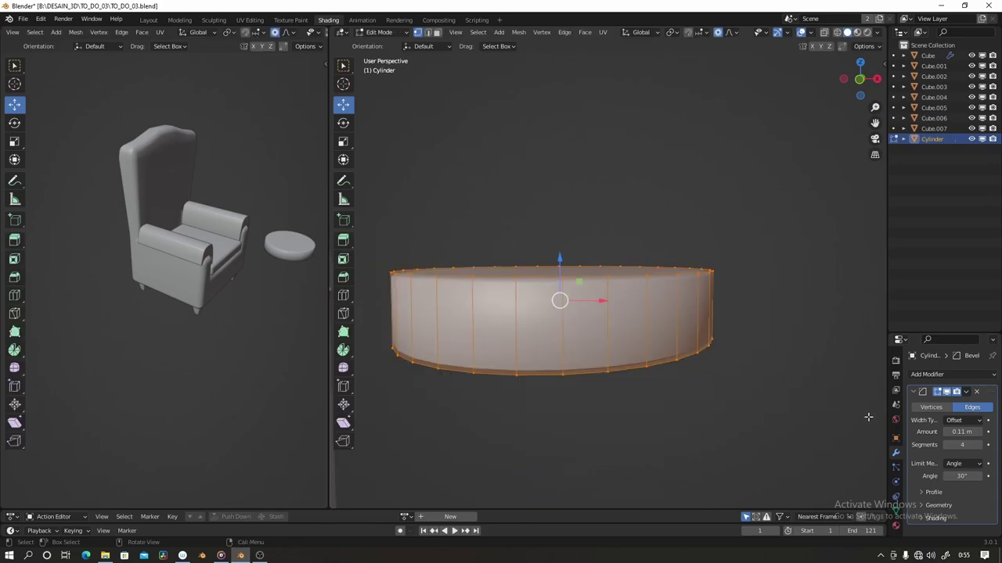
pyautogui.press('Tab')
pyautogui.moveTo(666, 351); pyautogui.dragTo(548, 297, button='middle')
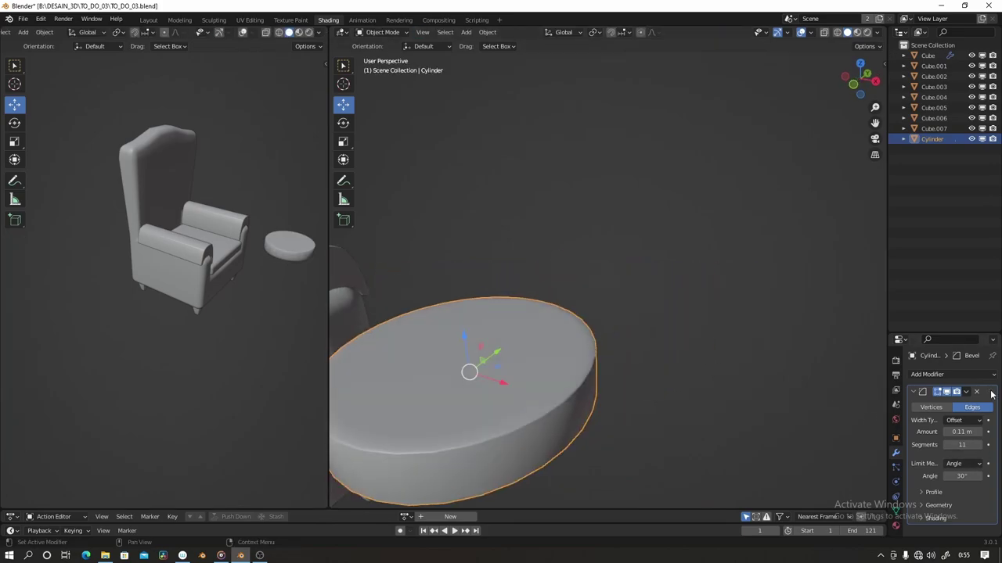
pyautogui.hotkey('ctrl', 'a')
pyautogui.moveTo(594, 328); pyautogui.dragTo(656, 274, button='middle')
pyautogui.scroll(-2, 657, 274)
# - Add a Subdivision Surface modifier, then loop-cut the rim and scale the loop along Z
pyautogui.click(915, 374)
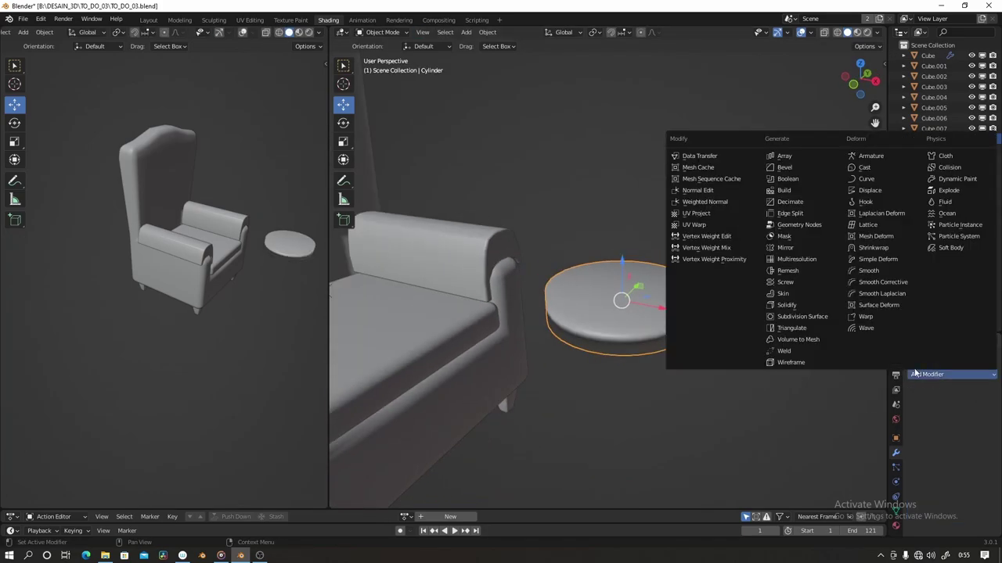
pyautogui.click(805, 317)
pyautogui.scroll(2, 696, 336)
pyautogui.press('Tab')
pyautogui.click(664, 359)
pyautogui.moveTo(664, 360); pyautogui.dragTo(686, 315, button='middle')
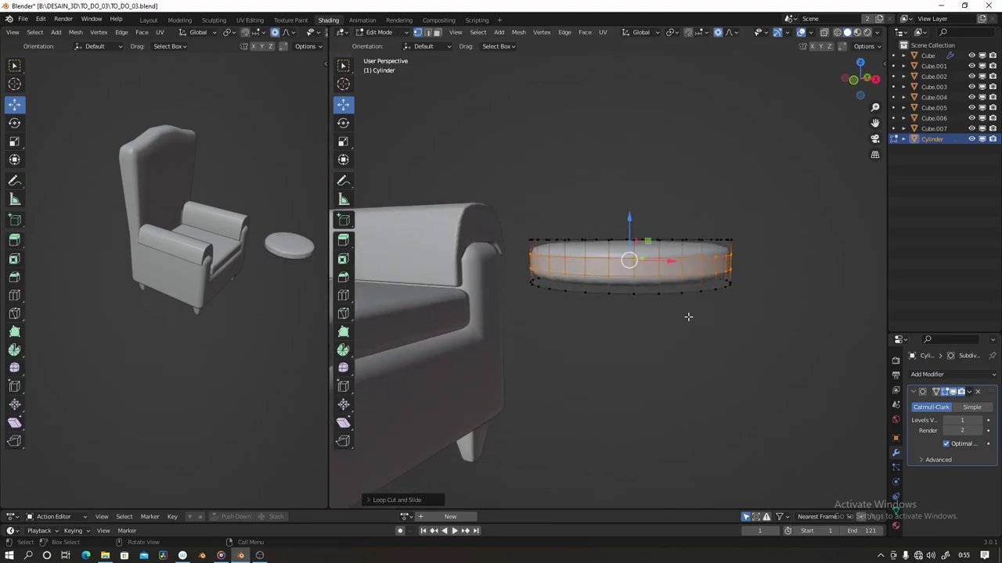
pyautogui.press('s')
pyautogui.press('z')
pyautogui.click(821, 385)
# - Scale the tabletop's top face, then shade the tabletop smooth
pyautogui.moveTo(822, 385)
pyautogui.mouseDown(button='middle')
pyautogui.moveTo(579, 293)
pyautogui.moveTo(762, 320)
pyautogui.moveTo(661, 339)
pyautogui.mouseUp(button='middle')
pyautogui.click(579, 291)
pyautogui.press('s')
pyautogui.click(755, 321)
pyautogui.press('Tab')
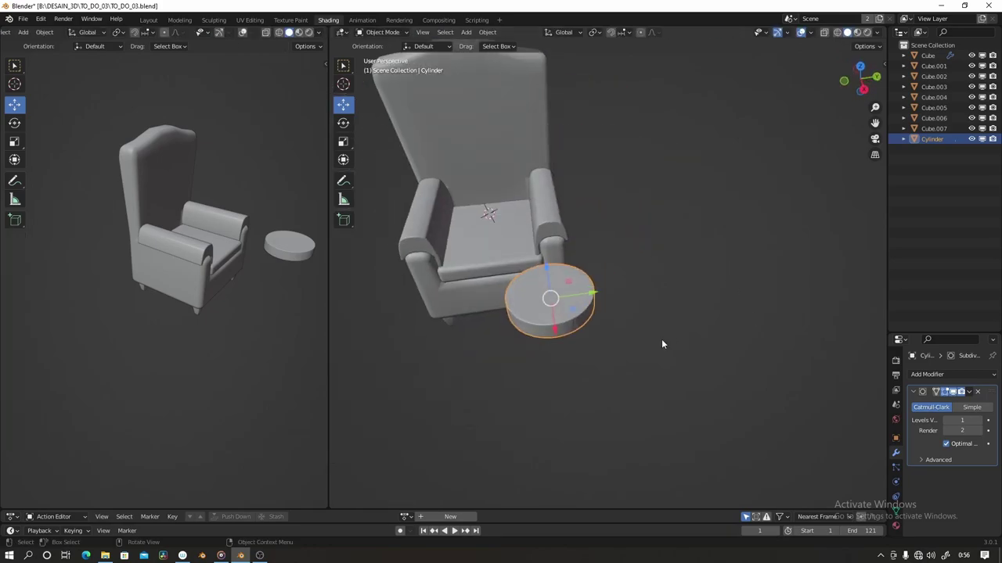
pyautogui.rightClick(569, 309)
pyautogui.click(548, 309)
pyautogui.moveTo(548, 308)
pyautogui.mouseDown(button='middle')
pyautogui.moveTo(646, 294)
pyautogui.moveTo(670, 269)
pyautogui.mouseUp(button='middle')
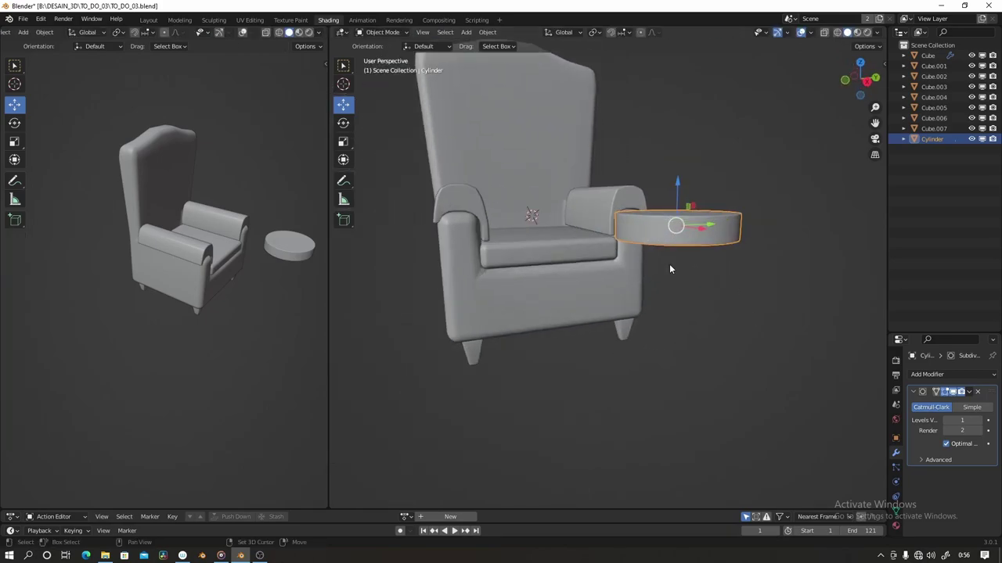
# - Add a cylinder beside the chair and scale it into a tall, narrow leg
pyautogui.hotkey('shift', 'a')
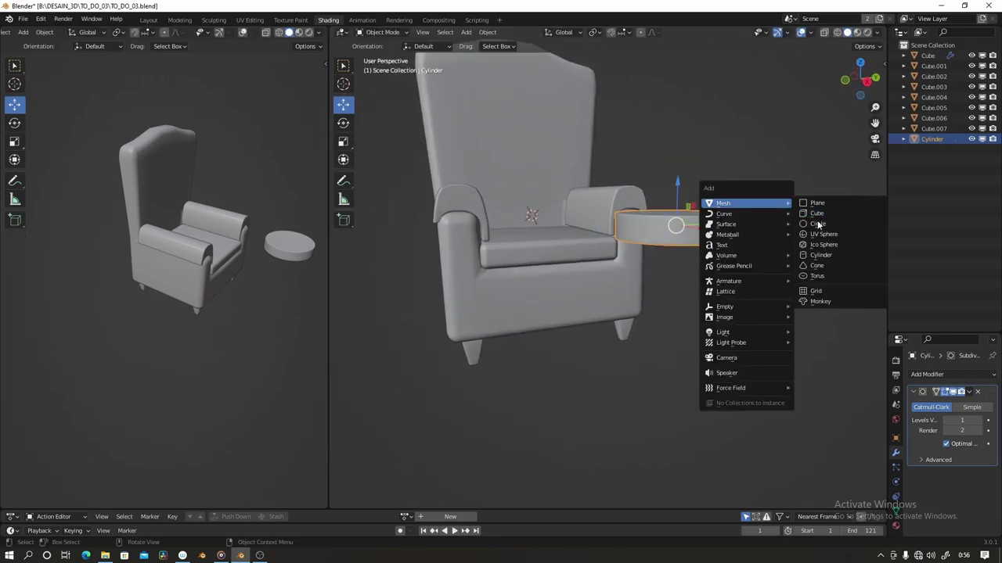
pyautogui.click(819, 257)
pyautogui.scroll(-2, 819, 262)
pyautogui.click(845, 80)
pyautogui.press('g')
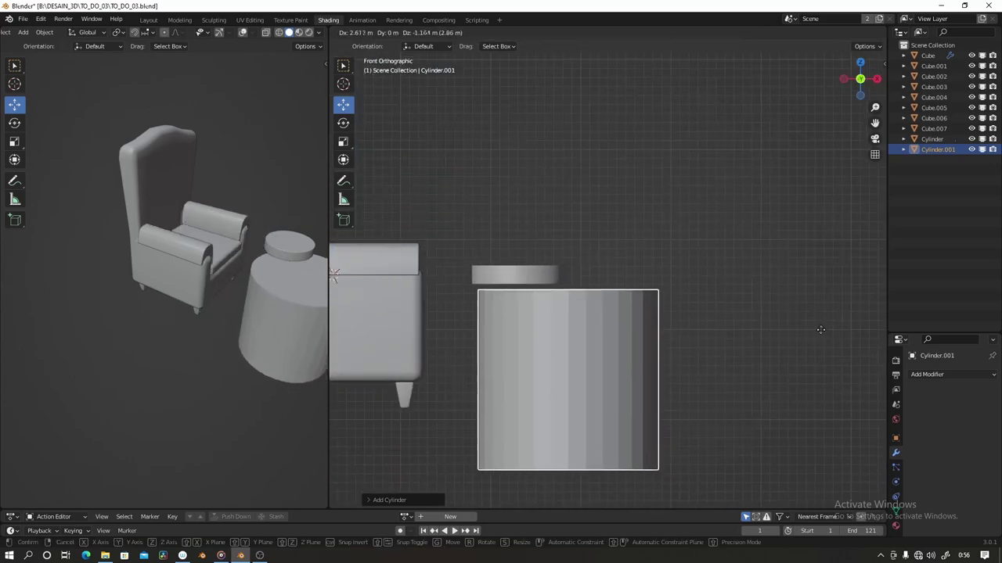
pyautogui.click(864, 342)
pyautogui.press('s')
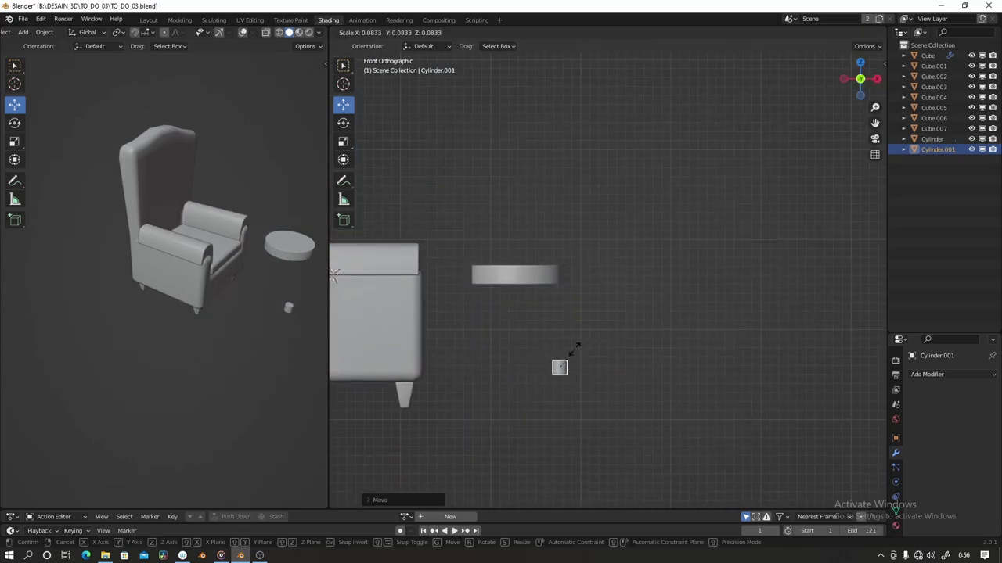
pyautogui.press('z')
pyautogui.click(739, 305)
# - Adjust the leg's length and set its top against the tabletop's edge
pyautogui.press('g')
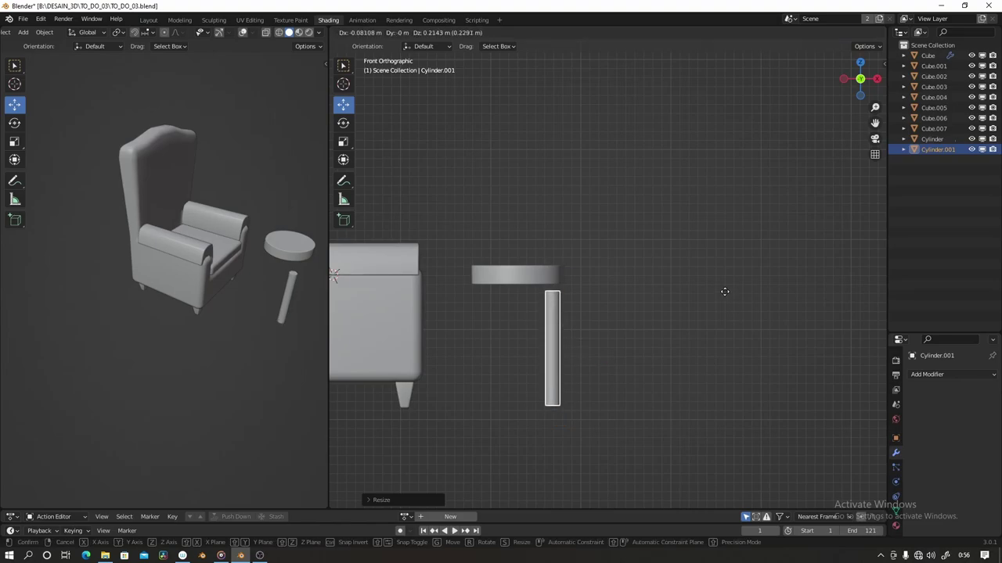
pyautogui.click(729, 306)
pyautogui.press('s')
pyautogui.press('z')
pyautogui.click(745, 304)
pyautogui.press('g')
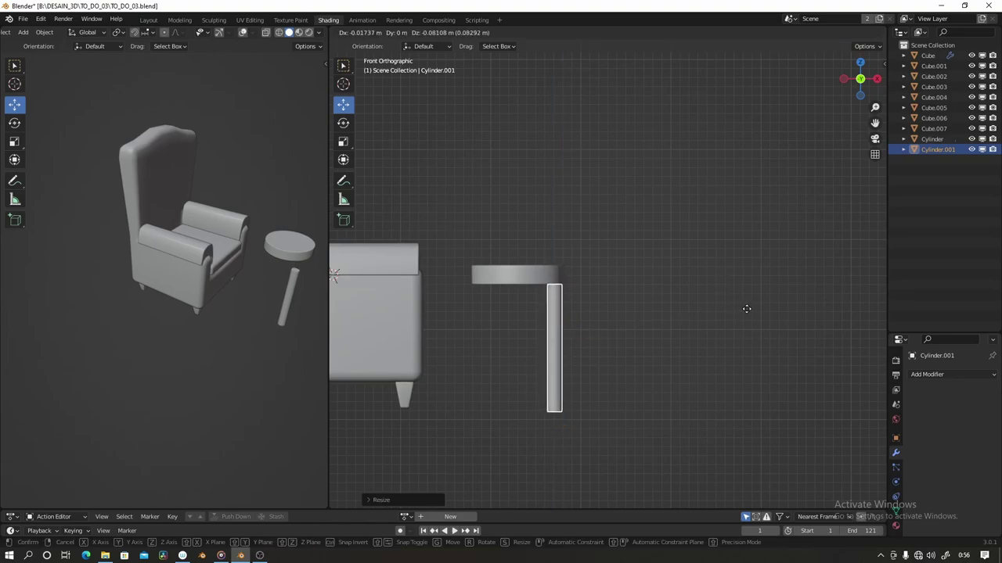
pyautogui.click(746, 305)
# - Taper the leg by shrinking its bottom end, then tilt it outward
pyautogui.press('Tab')
pyautogui.hotkey('alt', 'z')
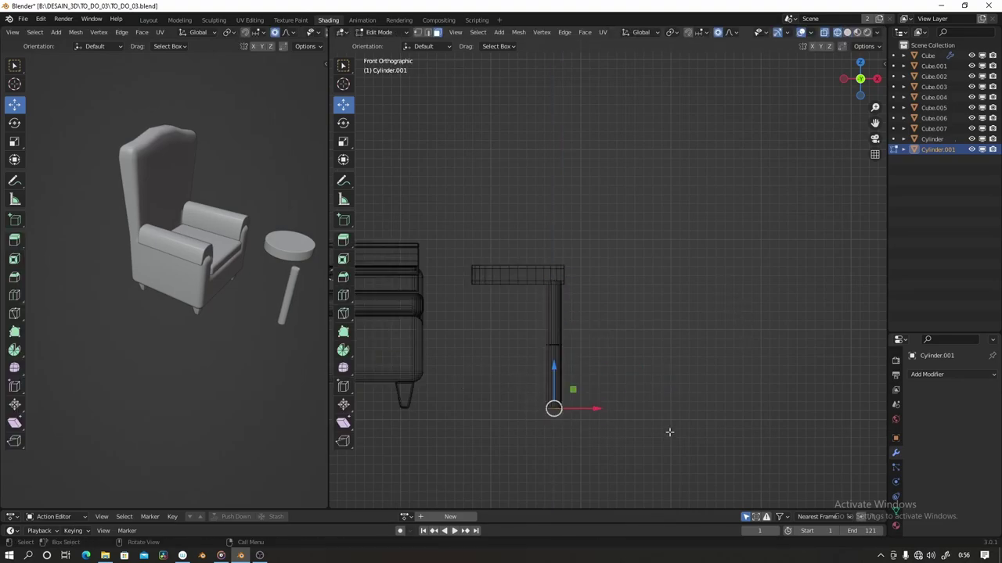
pyautogui.click(656, 383)
pyautogui.hotkey('alt', 'z')
pyautogui.press('Tab')
pyautogui.press('r')
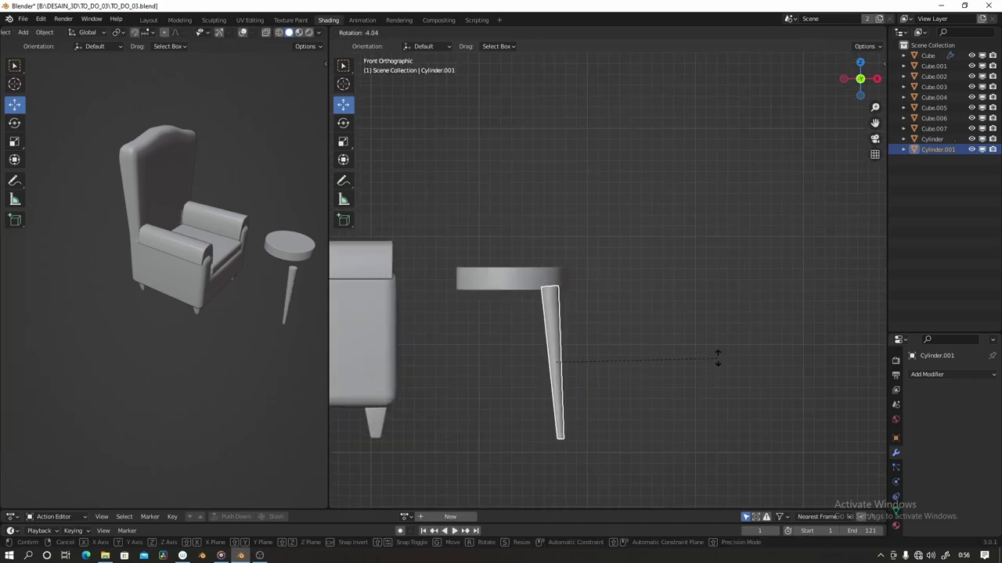
pyautogui.click(704, 363)
# - Duplicate the leg and mirror the copy along X with a -1 scale
pyautogui.hotkey('shift', 'd')
pyautogui.click(707, 361)
pyautogui.press('s')
pyautogui.press('x')
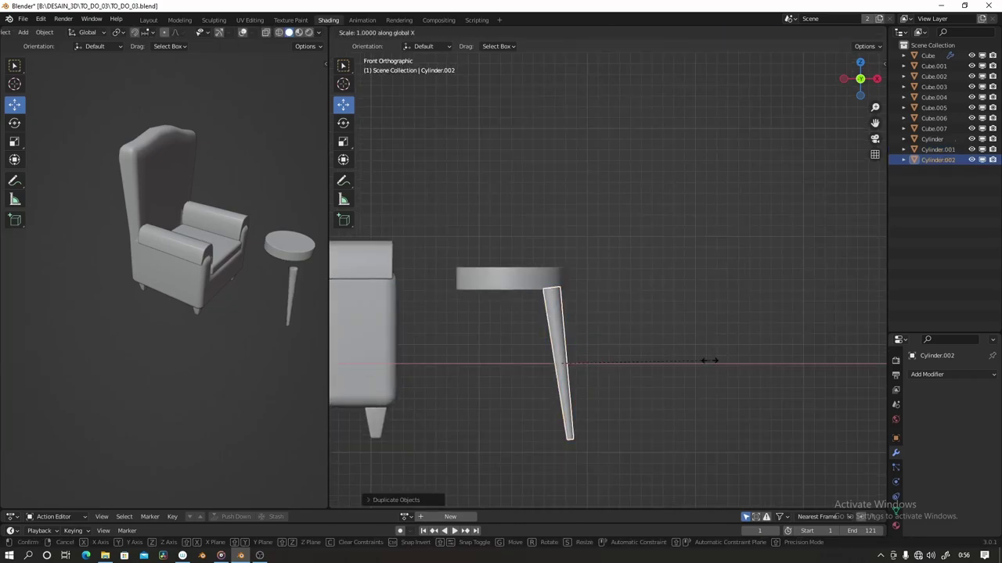
pyautogui.press('Return')
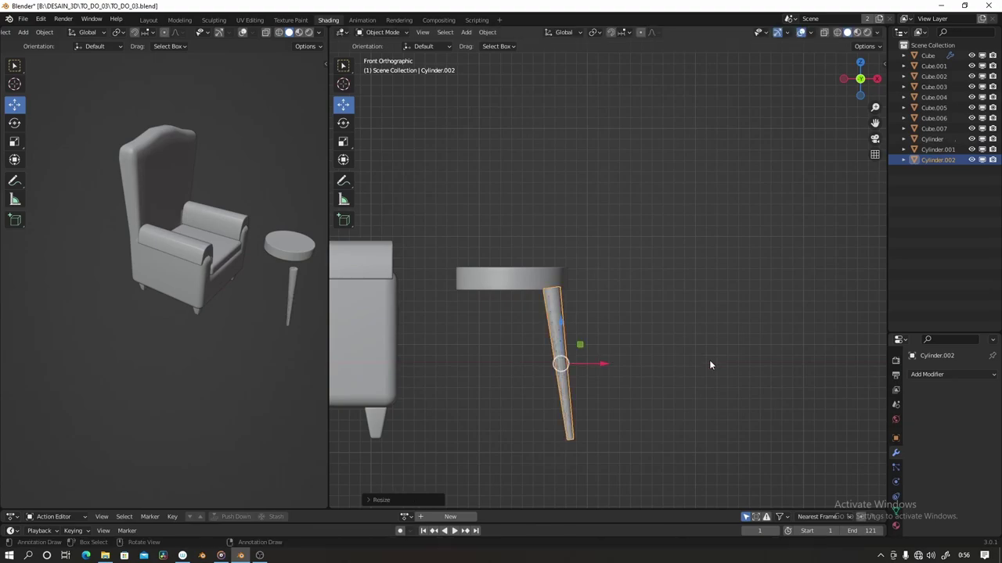
pyautogui.press('g')
pyautogui.press('x')
pyautogui.click(544, 359)
pyautogui.hotkey('ctrl', 'z')
# - Place the mirrored leg under the tabletop's left edge and splay it outward
pyautogui.press('g')
pyautogui.press('x')
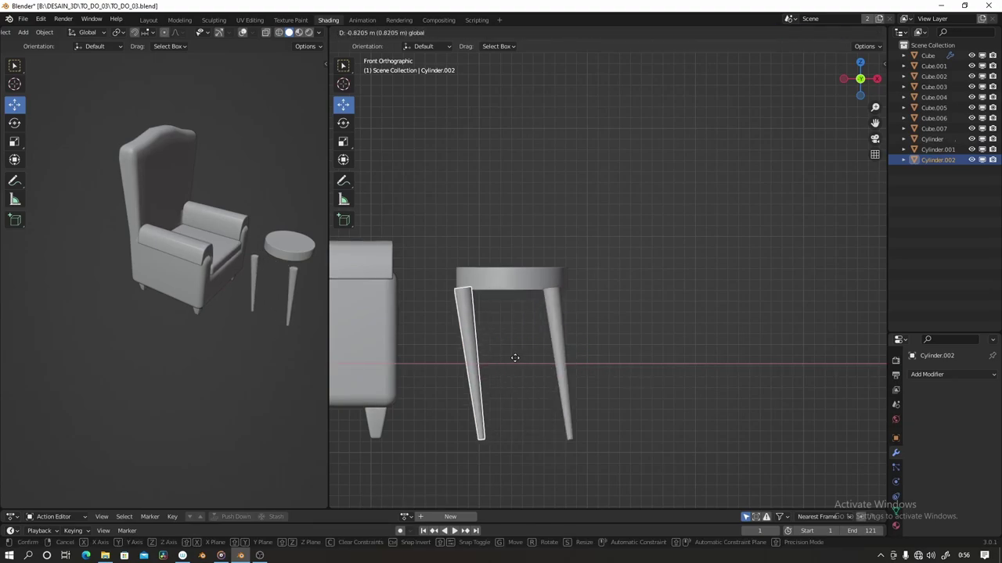
pyautogui.click(640, 290)
pyautogui.press('r')
pyautogui.press('x')
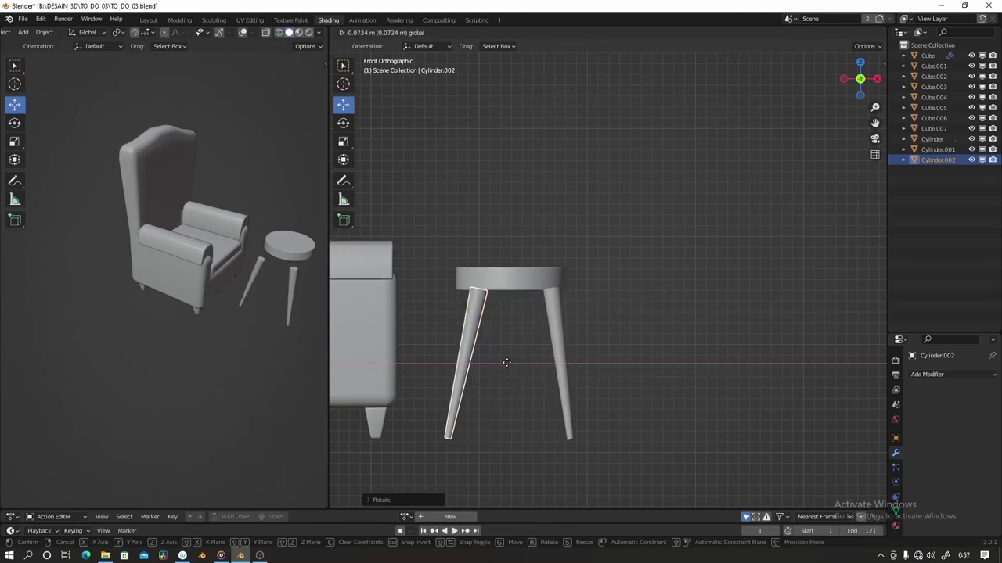
pyautogui.press('Return')
pyautogui.press('r')
pyautogui.click(523, 365)
# - Select both legs and switch to a straight side view
pyautogui.press('r')
pyautogui.press('x')
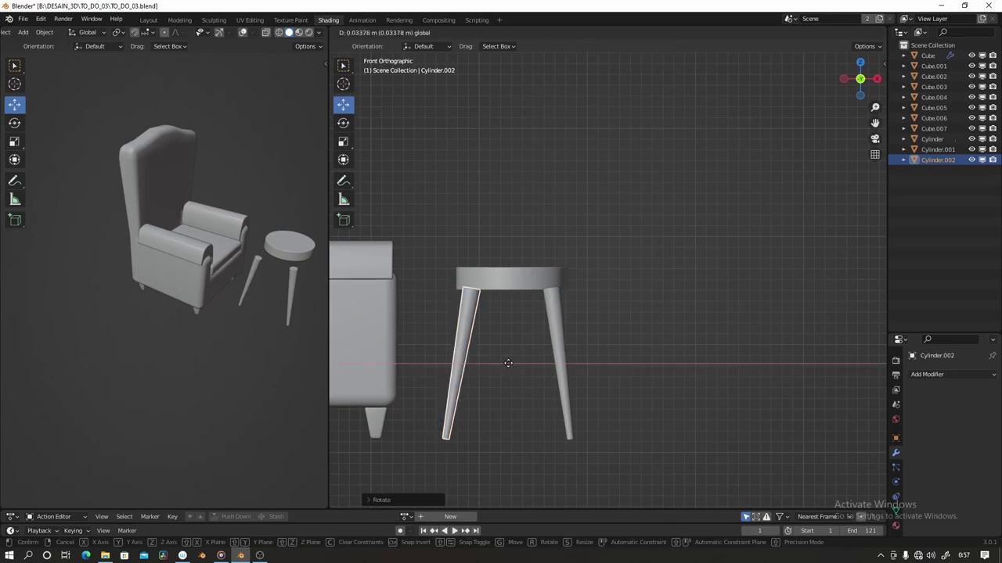
pyautogui.press('Escape')
pyautogui.keyDown('shift'); pyautogui.click(559, 338); pyautogui.keyUp('shift')
pyautogui.press('KP_3')
# - Place the selected leg under the side table, tilt it, and adjust it front-to-back
pyautogui.press('g')
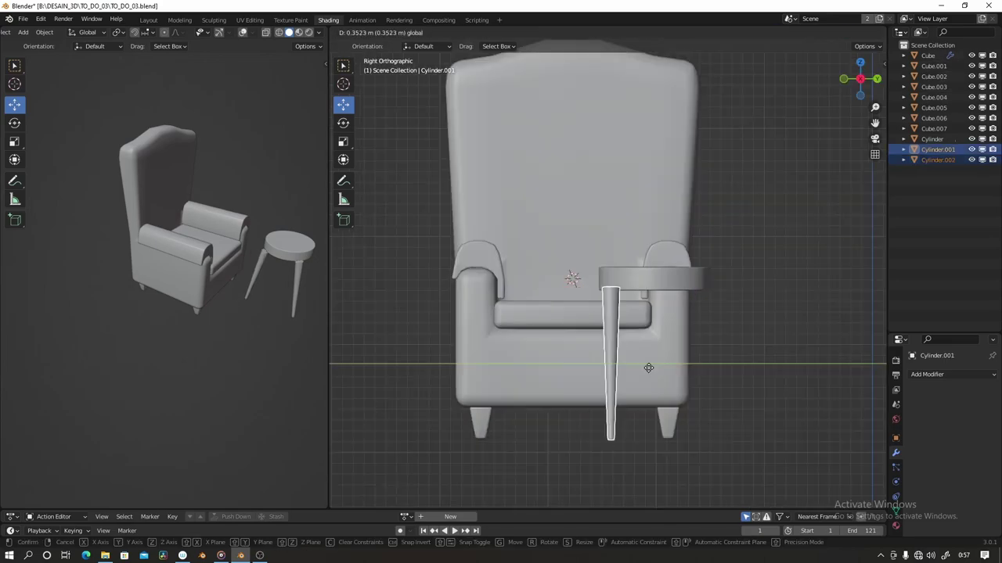
pyautogui.click(779, 252)
pyautogui.press('r')
pyautogui.click(792, 300)
pyautogui.press('g')
pyautogui.press('y')
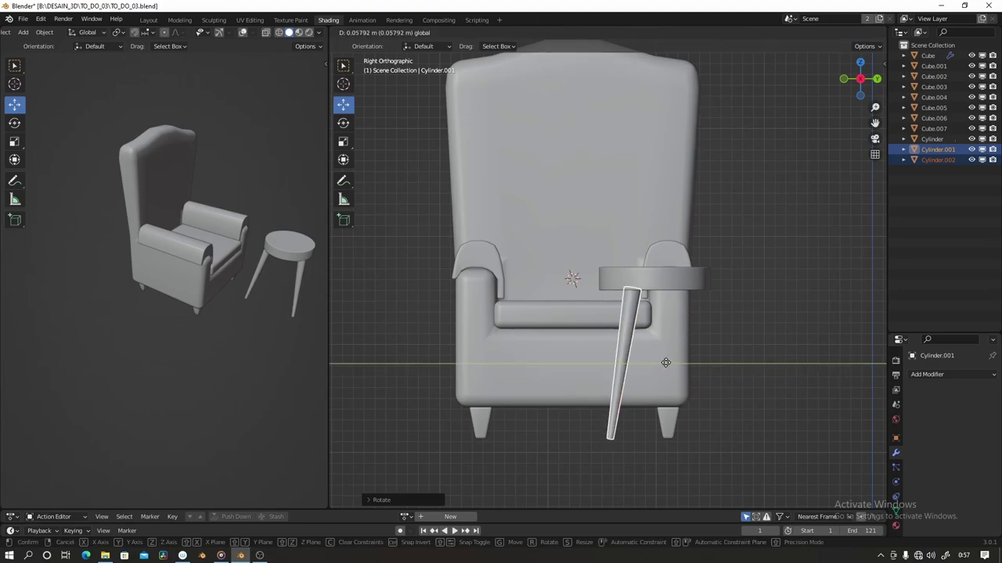
pyautogui.click(680, 348)
pyautogui.press('g')
pyautogui.press('y')
pyautogui.click(638, 337)
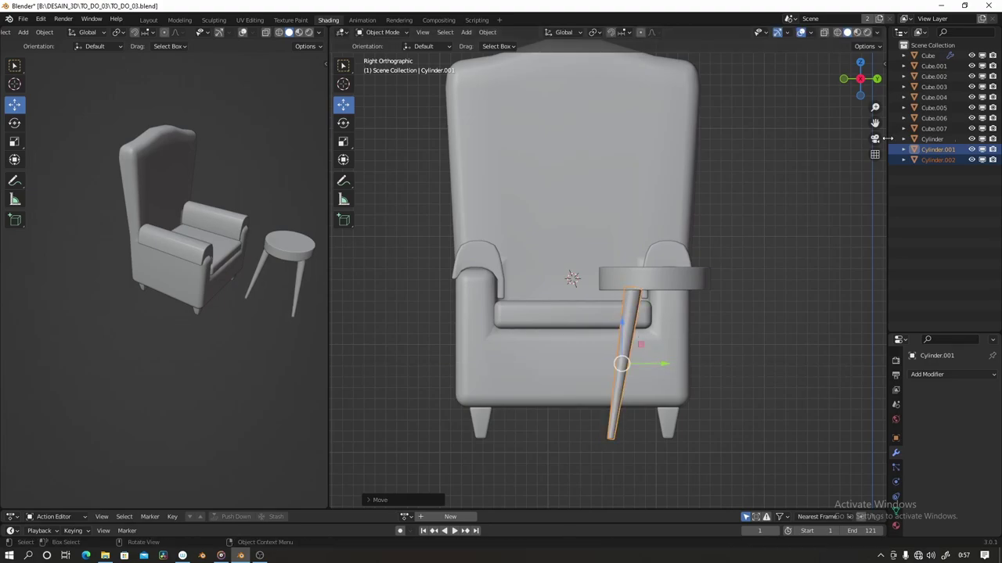
# - In front view, shift the legs and then the left leg sideways under the tabletop
pyautogui.press('KP_1')
pyautogui.press('g')
pyautogui.press('x')
pyautogui.click(548, 383)
pyautogui.click(447, 374)
pyautogui.press('g')
pyautogui.press('x')
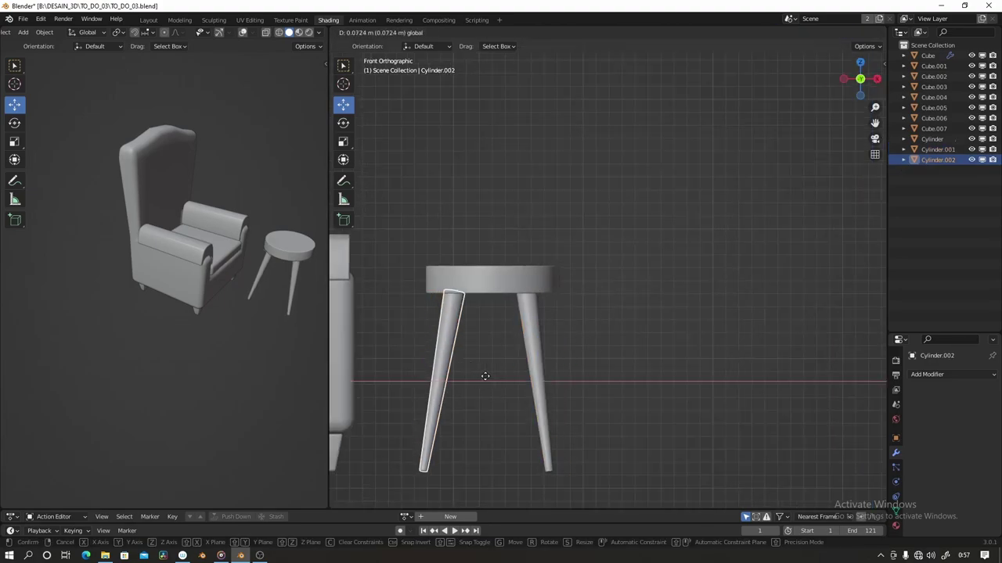
pyautogui.click(489, 376)
# - Duplicate both legs in side view, place the copies to the right, and tilt them
pyautogui.keyDown('shift'); pyautogui.click(536, 344); pyautogui.keyUp('shift')
pyautogui.press('KP_3')
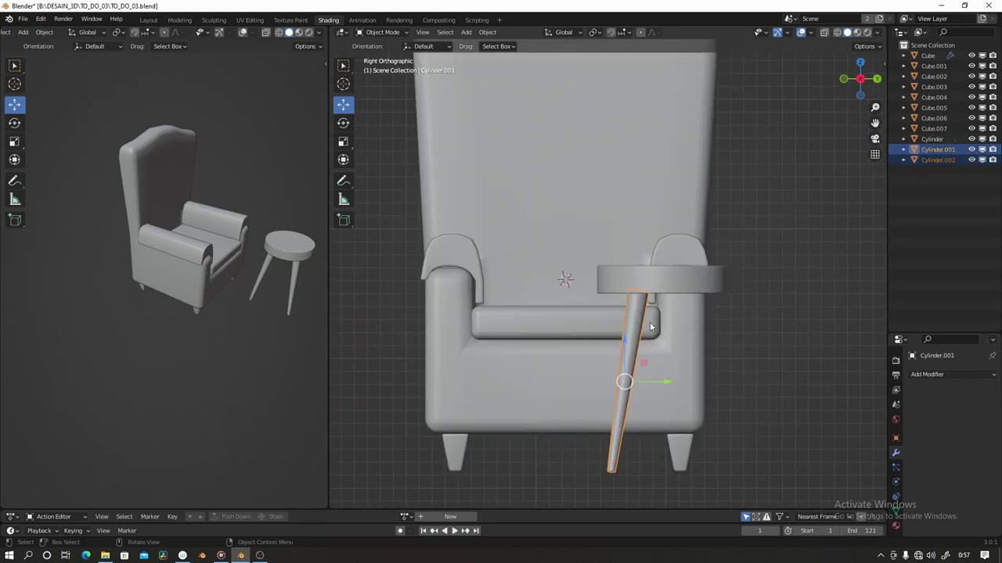
pyautogui.hotkey('shift', 'd')
pyautogui.click(708, 344)
pyautogui.press('s')
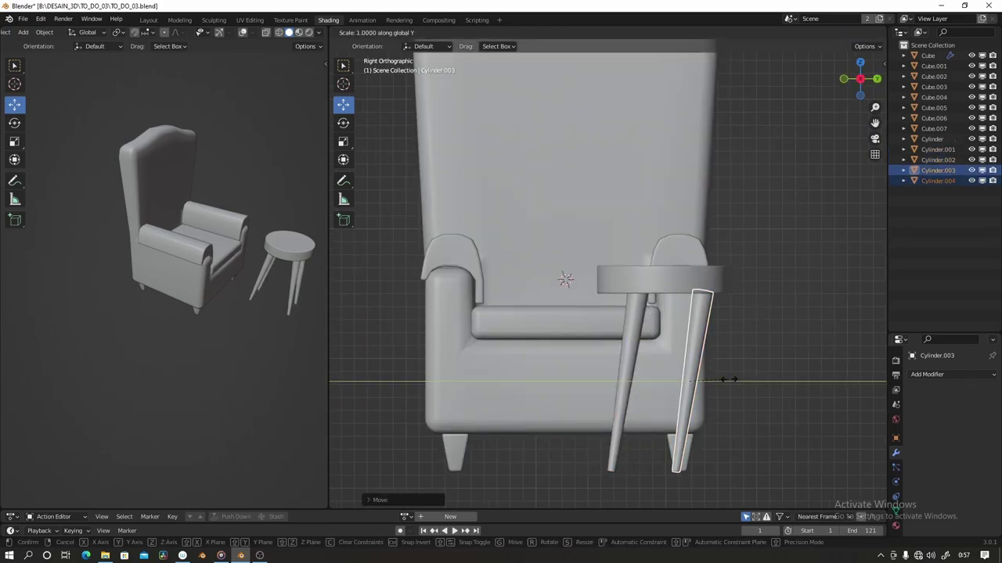
pyautogui.press('r')
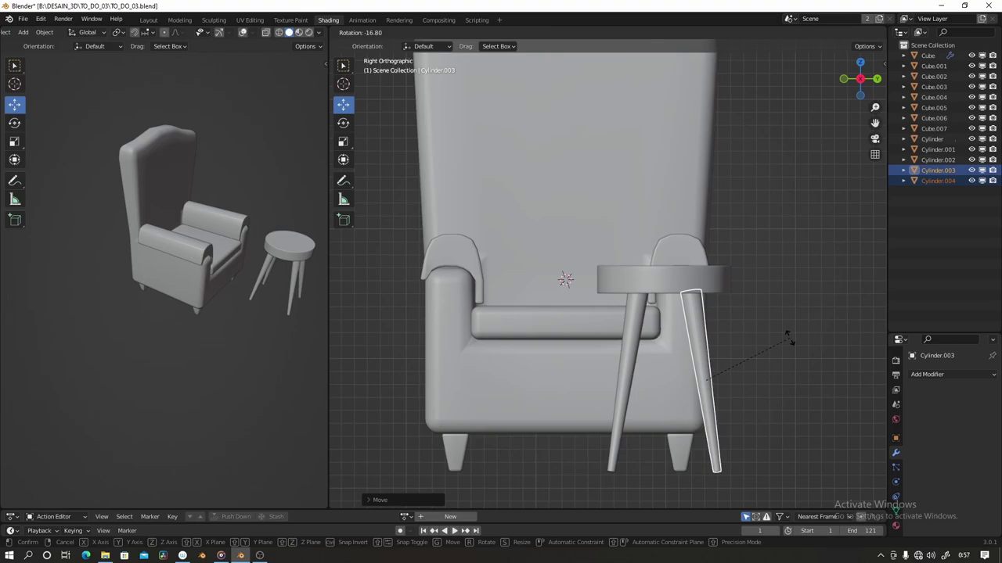
pyautogui.click(788, 337)
pyautogui.scroll(-3, 755, 311)
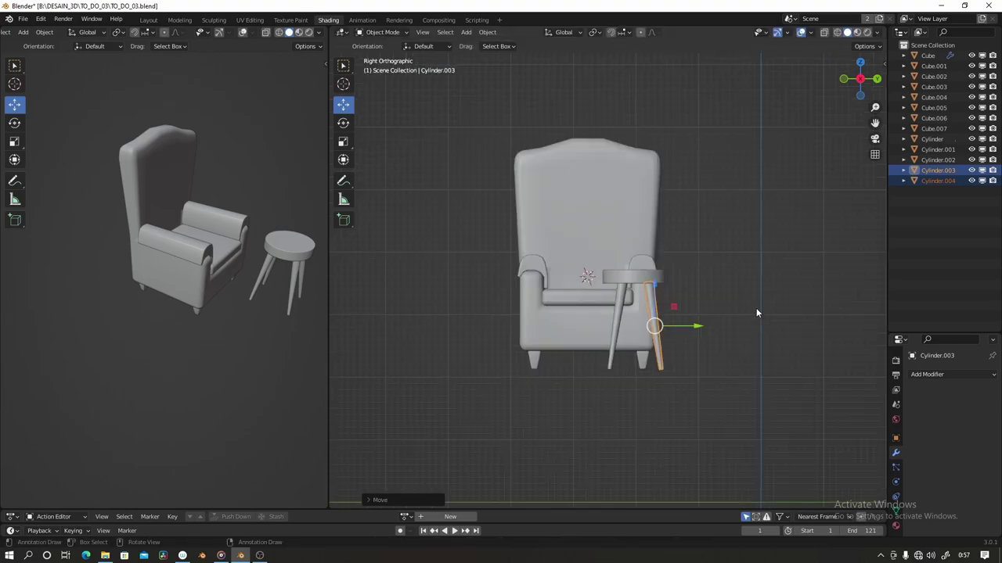
pyautogui.scroll(3, 756, 313)
# - In wireframe display, move the tabletop disk vertically to a new height
pyautogui.hotkey('shift', 'z')
pyautogui.click(613, 278)
pyautogui.press('g')
pyautogui.press('z')
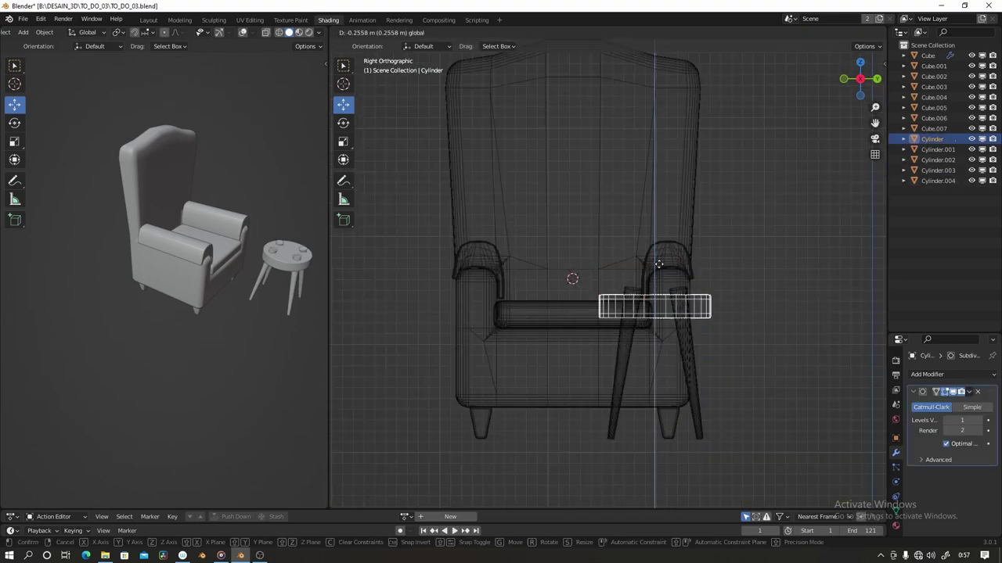
pyautogui.click(660, 280)
# - Select all four table legs, leaving the chair body out of the selection
pyautogui.click(630, 352)
pyautogui.keyDown('shift'); pyautogui.click(675, 297); pyautogui.keyUp('shift')
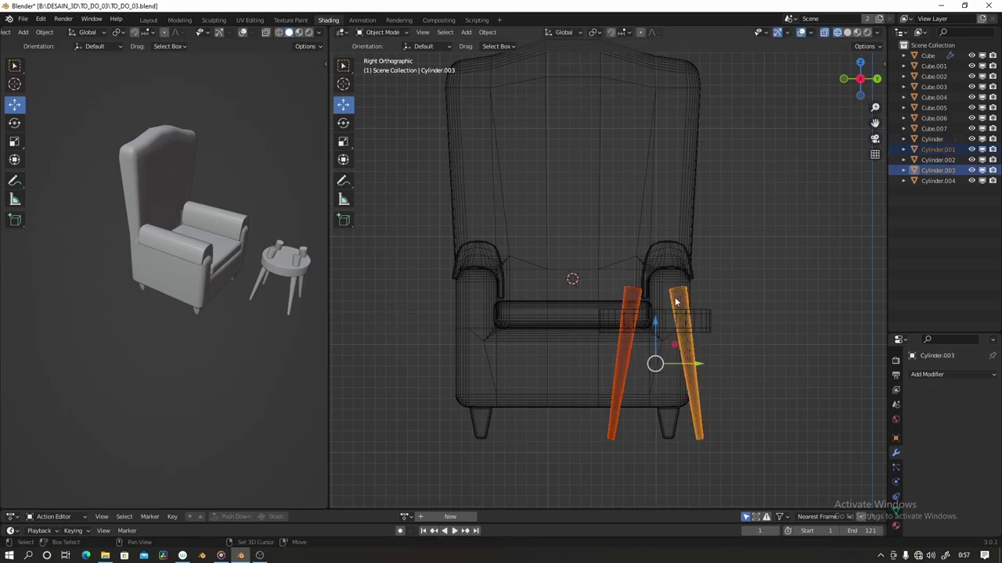
pyautogui.moveTo(675, 297)
pyautogui.mouseDown(button='middle')
pyautogui.moveTo(616, 245)
pyautogui.moveTo(516, 254)
pyautogui.mouseUp(button='middle')
pyautogui.keyDown('shift'); pyautogui.click(615, 245); pyautogui.keyUp('shift')
pyautogui.keyDown('shift'); pyautogui.click(616, 245); pyautogui.keyUp('shift')
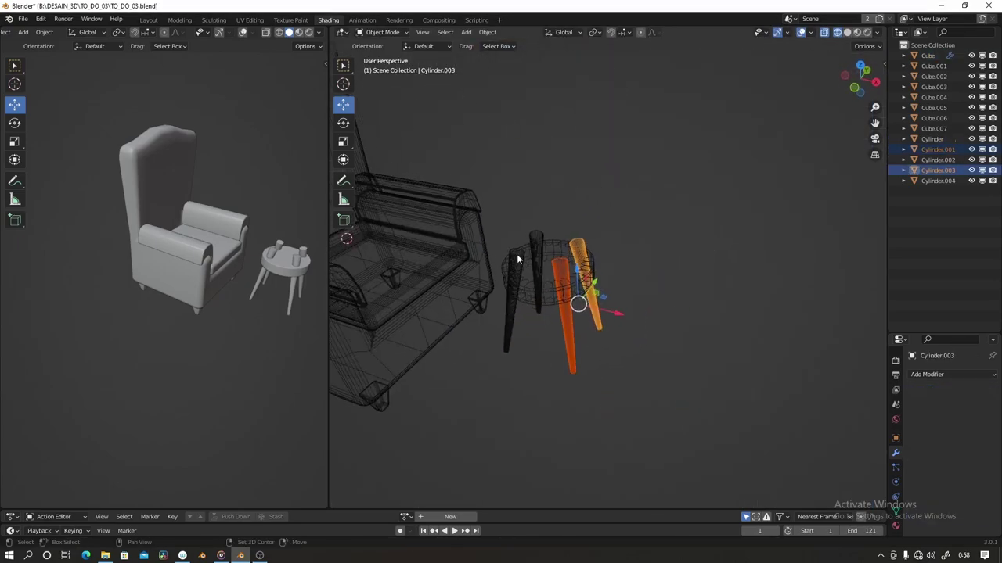
pyautogui.keyDown('shift'); pyautogui.click(501, 335); pyautogui.keyUp('shift')
pyautogui.press('KP_3')
# - Move the four leg tops vertically in Edit Mode so they meet beneath the tabletop
pyautogui.press('Tab')
pyautogui.moveTo(615, 251); pyautogui.dragTo(716, 291)
pyautogui.scroll(1, 666, 264)
pyautogui.press('g')
pyautogui.press('z')
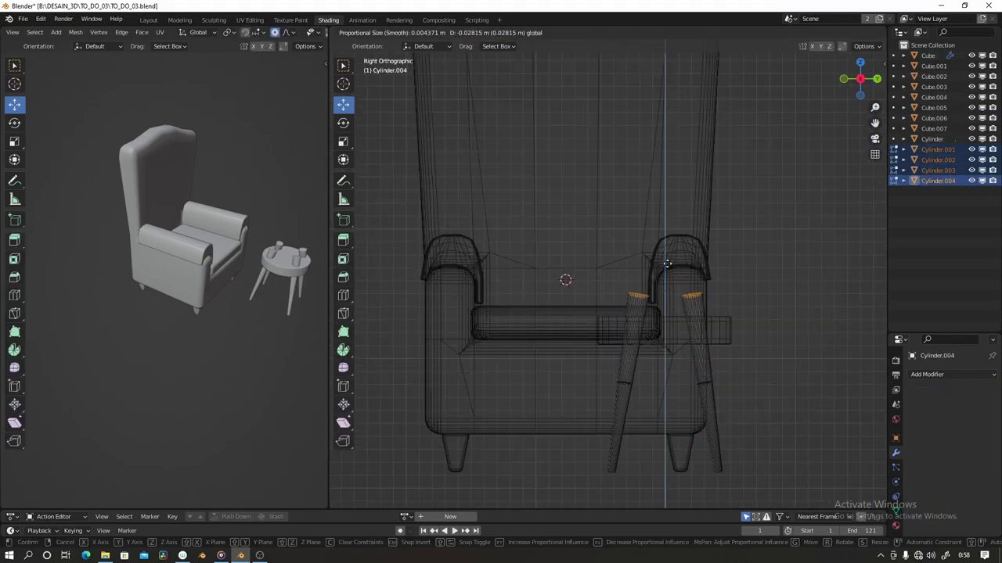
pyautogui.click(664, 307)
pyautogui.press('Tab')
pyautogui.scroll(-2, 664, 306)
pyautogui.scroll(-1, 783, 335)
pyautogui.scroll(2, 701, 321)
pyautogui.keyDown('shift'); pyautogui.click(634, 313); pyautogui.keyUp('shift')
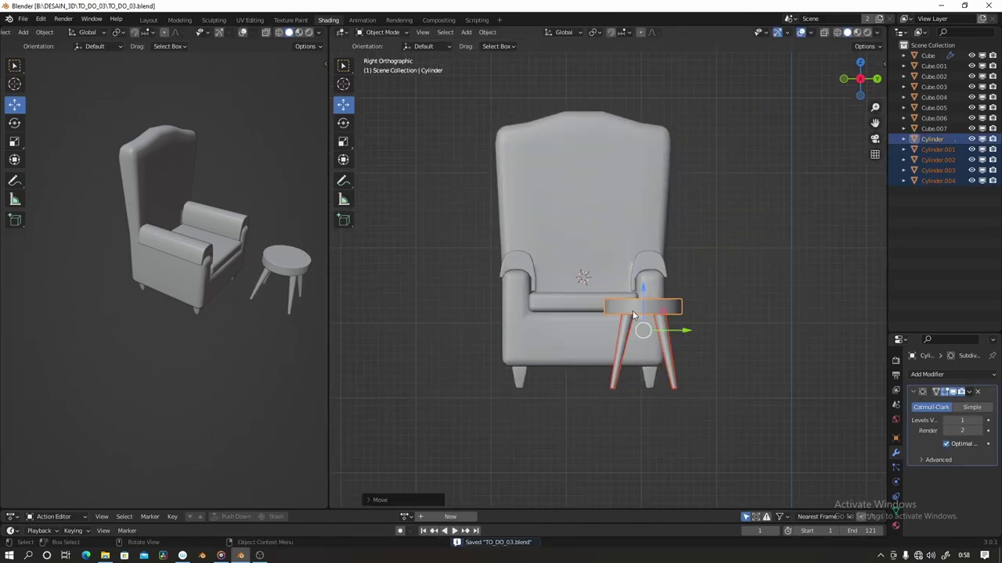
# - Add a cylinder, move it beside the chair, and scale it down
pyautogui.hotkey('shift', 'a')
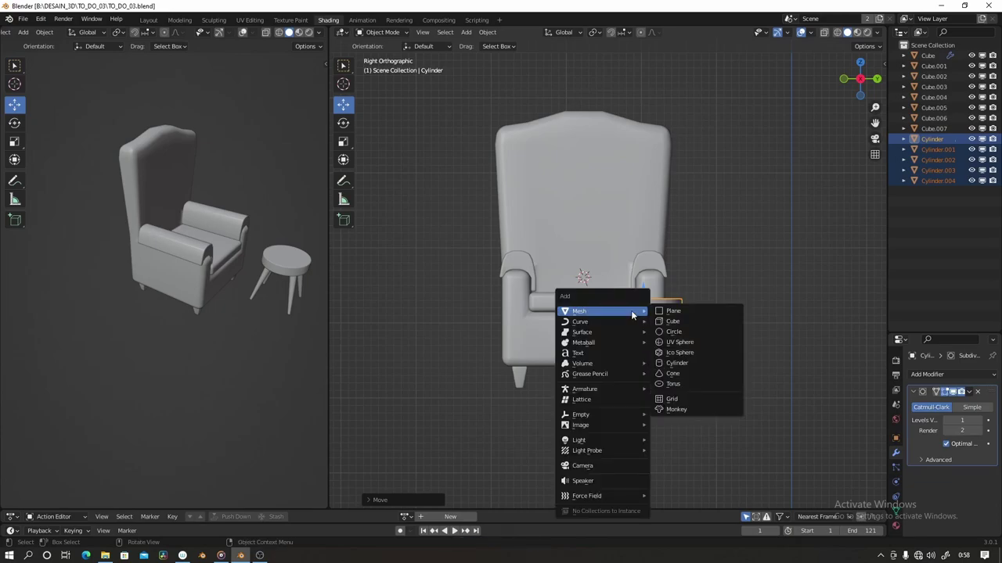
pyautogui.click(677, 362)
pyautogui.scroll(-3, 774, 159)
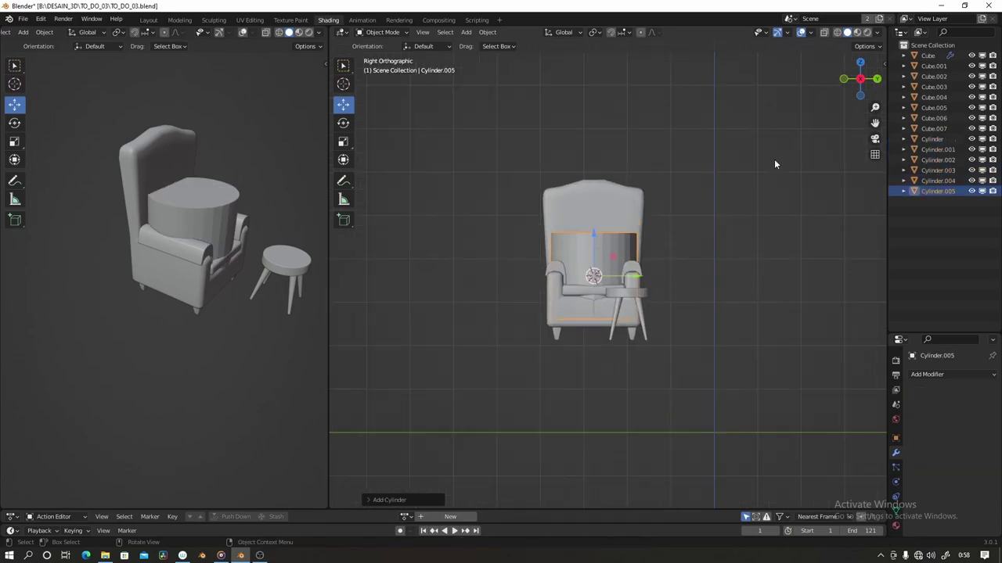
pyautogui.press('g')
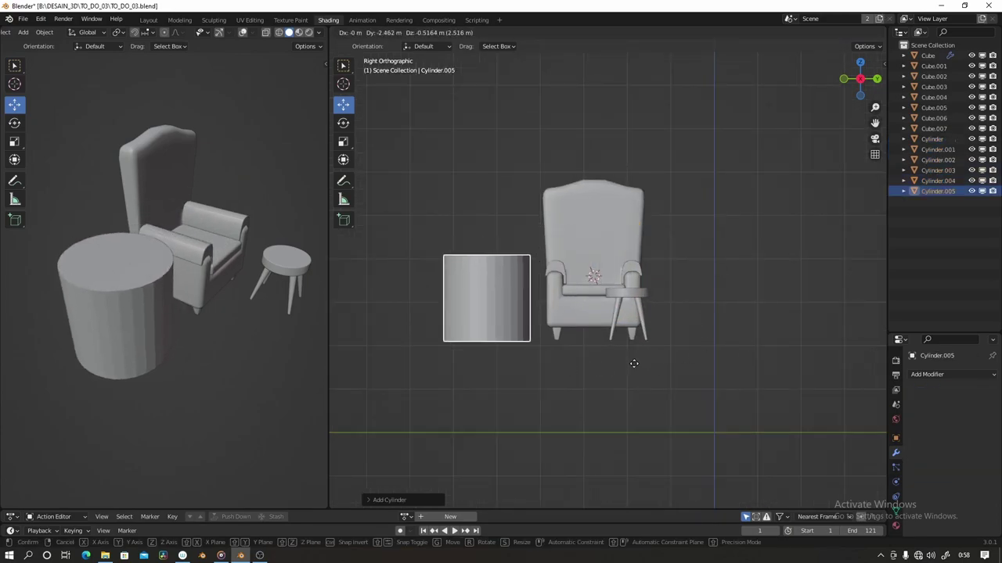
pyautogui.press('s')
pyautogui.scroll(1, 755, 339)
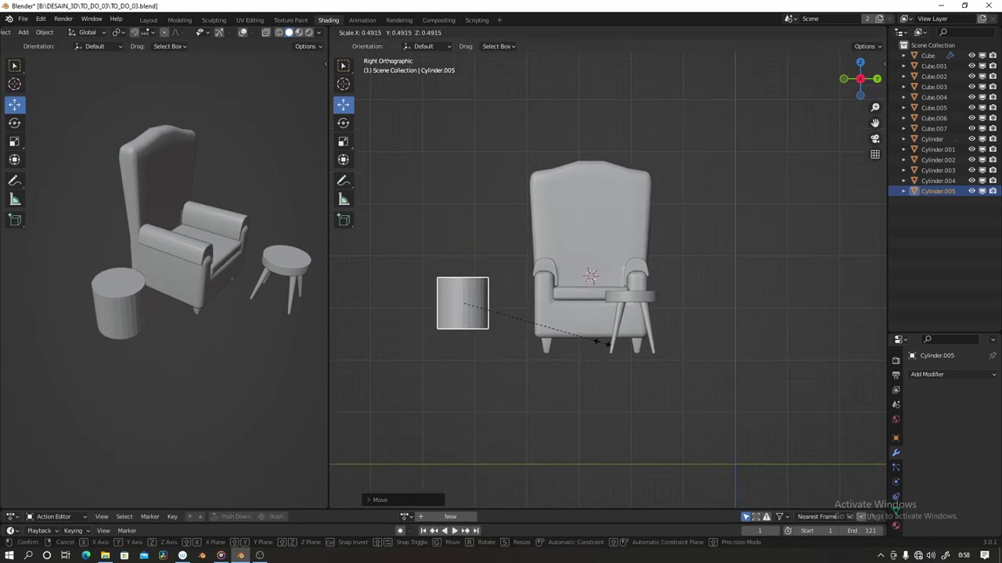
pyautogui.click(597, 341)
# - Cut a horizontal edge loop around the middle of the cylinder
pyautogui.press('Tab')
pyautogui.press('KP_Decimal')
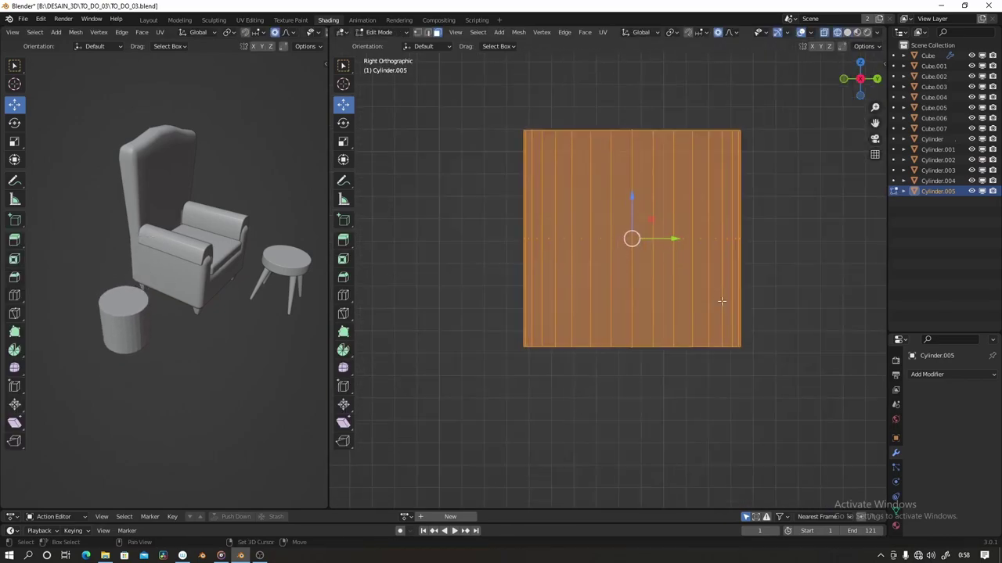
pyautogui.scroll(2, 720, 301)
pyautogui.scroll(-3, 681, 313)
pyautogui.hotkey('ctrl', 'r')
pyautogui.click(670, 350)
pyautogui.click(671, 306)
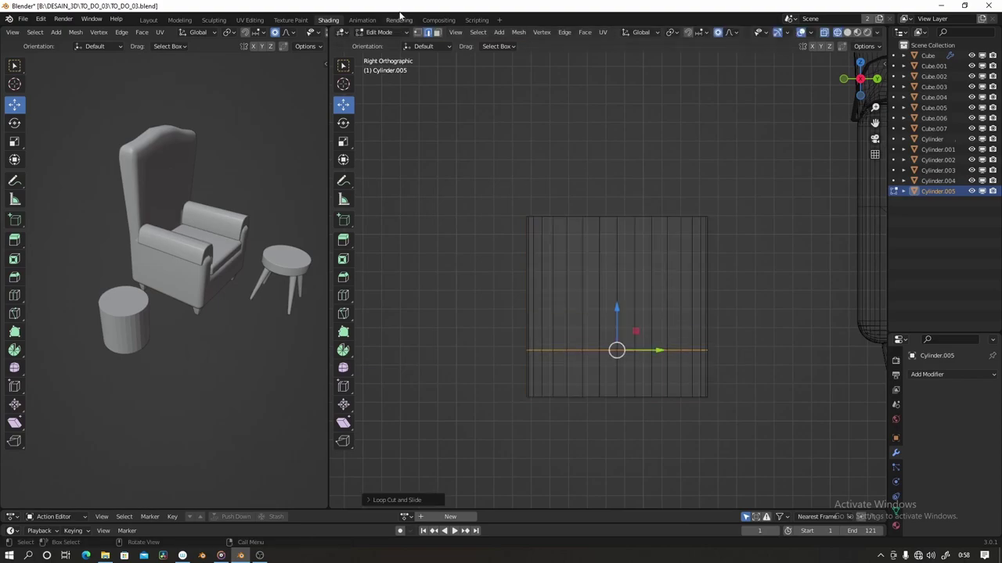
# - Shrink the bottom vertices to taper the cylinder and raise the middle loop
pyautogui.moveTo(501, 379); pyautogui.dragTo(821, 405)
pyautogui.press('s')
pyautogui.click(821, 404)
pyautogui.scroll(2, 764, 402)
pyautogui.moveTo(424, 310); pyautogui.dragTo(824, 355)
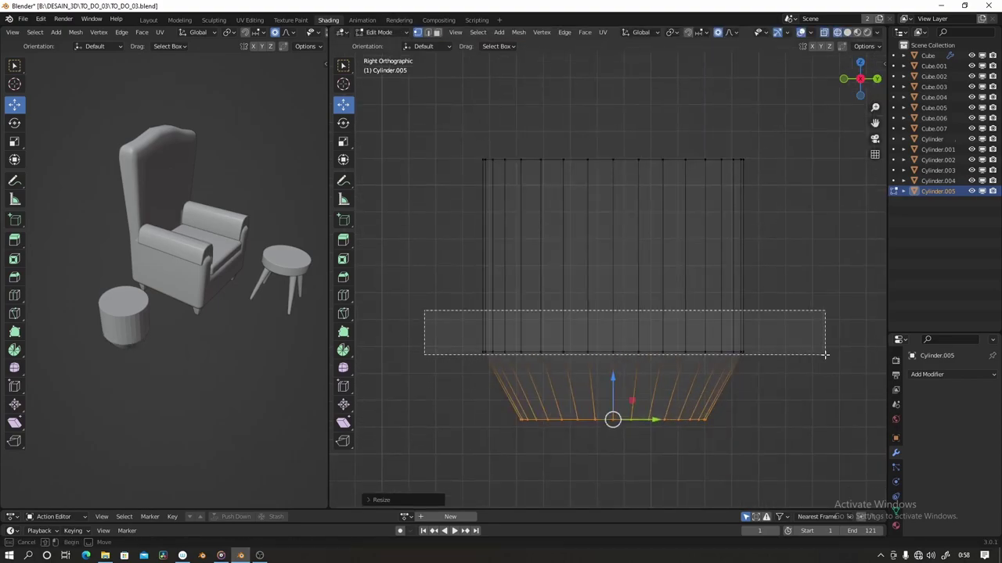
pyautogui.press('g')
pyautogui.press('z')
pyautogui.click(615, 329)
pyautogui.scroll(-2, 611, 328)
# - Raise the cylinder's top loop and resize the top face
pyautogui.moveTo(481, 187); pyautogui.dragTo(749, 226)
pyautogui.press('g')
pyautogui.press('z')
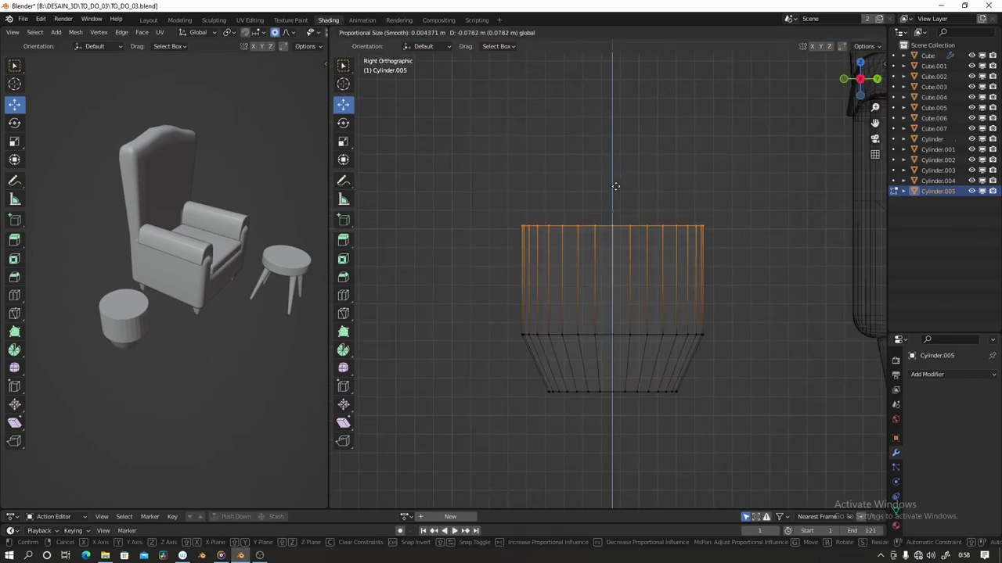
pyautogui.click(616, 209)
pyautogui.moveTo(626, 227)
pyautogui.mouseDown(button='middle')
pyautogui.moveTo(774, 302)
pyautogui.moveTo(767, 279)
pyautogui.moveTo(780, 292)
pyautogui.mouseUp(button='middle')
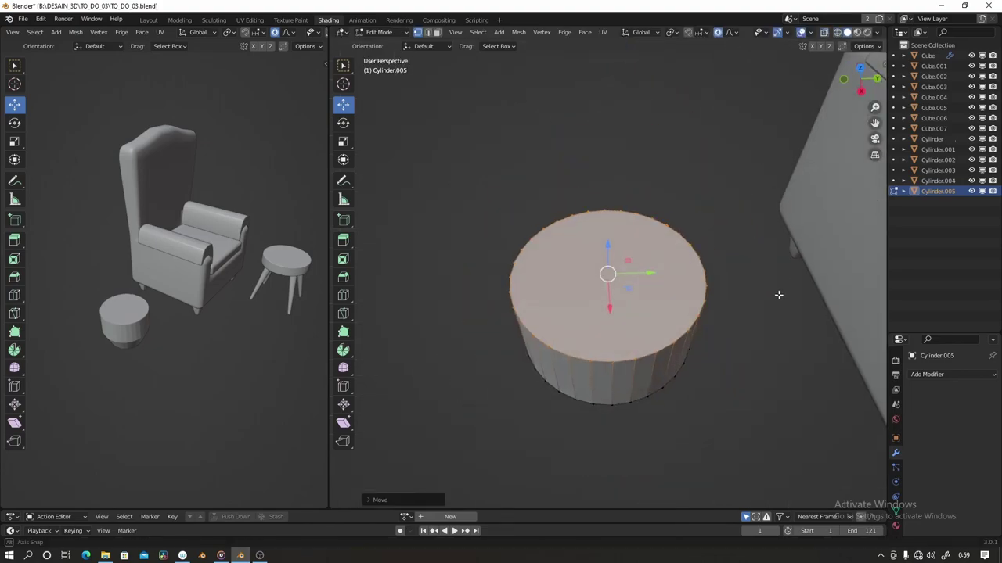
pyautogui.press('s')
pyautogui.click(769, 296)
# - Inset the top face into a rim and push the inner face down into a recess
pyautogui.hotkey('alt', 'z')
pyautogui.press('e')
pyautogui.click(851, 97)
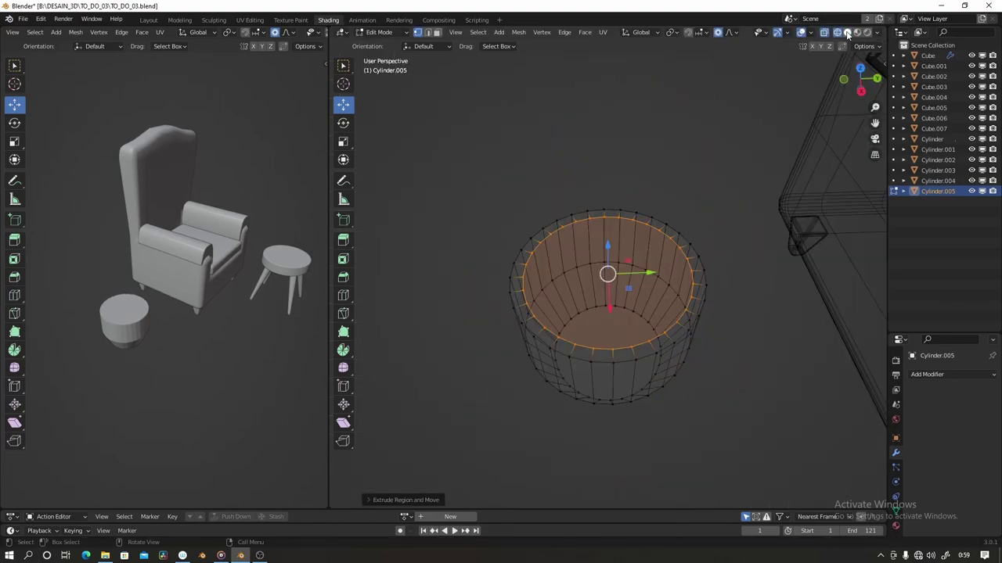
pyautogui.moveTo(863, 93)
pyautogui.mouseDown()
pyautogui.moveTo(856, 79)
pyautogui.moveTo(787, 150)
pyautogui.mouseUp()
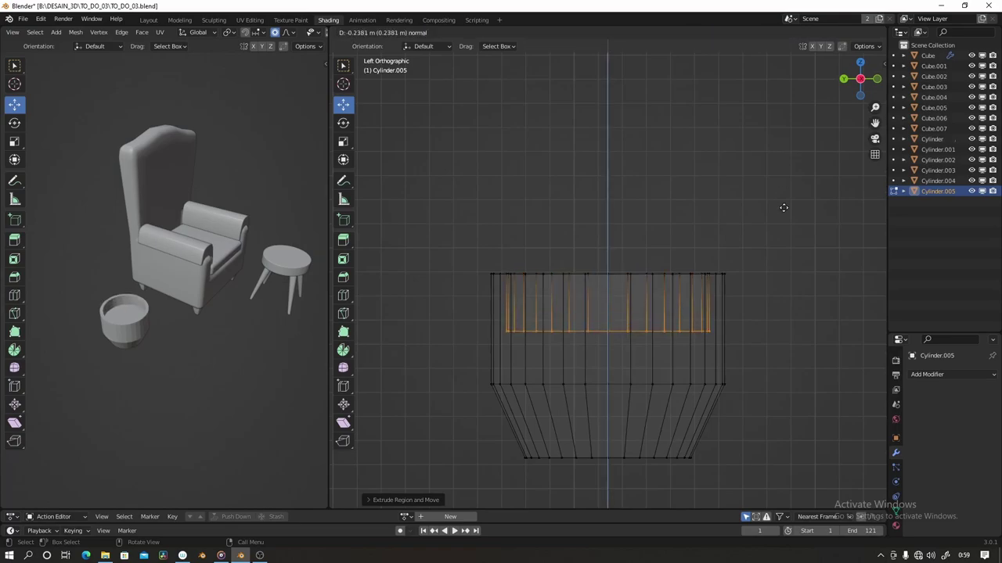
pyautogui.hotkey('alt', 'z')
pyautogui.moveTo(782, 206); pyautogui.dragTo(631, 316, button='middle')
pyautogui.press('g')
pyautogui.click(607, 269)
pyautogui.moveTo(607, 270)
pyautogui.mouseDown(button='middle')
pyautogui.moveTo(607, 296)
pyautogui.moveTo(642, 235)
pyautogui.mouseUp(button='middle')
pyautogui.click(860, 69)
# - Back in Object Mode, smooth the pot with Ctrl+2 subdivision
pyautogui.press('Tab')
pyautogui.scroll(-2, 700, 220)
pyautogui.hotkey('ctrl', '2')
# - Add a Subdivision Surface modifier and edge loops near the pot's bottom and top
pyautogui.click(928, 375)
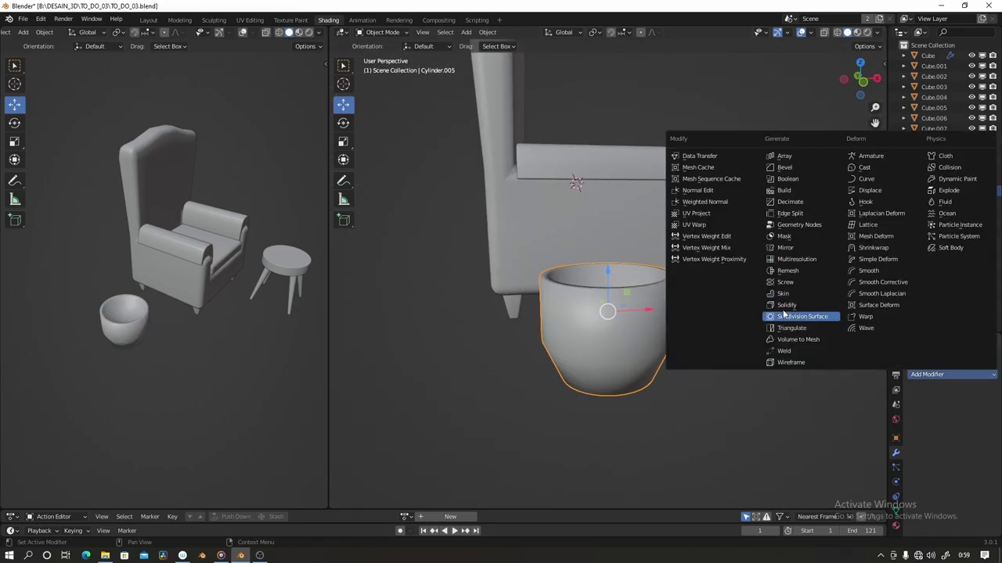
pyautogui.click(787, 316)
pyautogui.moveTo(743, 313); pyautogui.dragTo(692, 307, button='middle')
pyautogui.press('Tab')
pyautogui.hotkey('ctrl', 'r')
pyautogui.click(619, 368)
pyautogui.click(622, 389)
pyautogui.hotkey('ctrl', 'r')
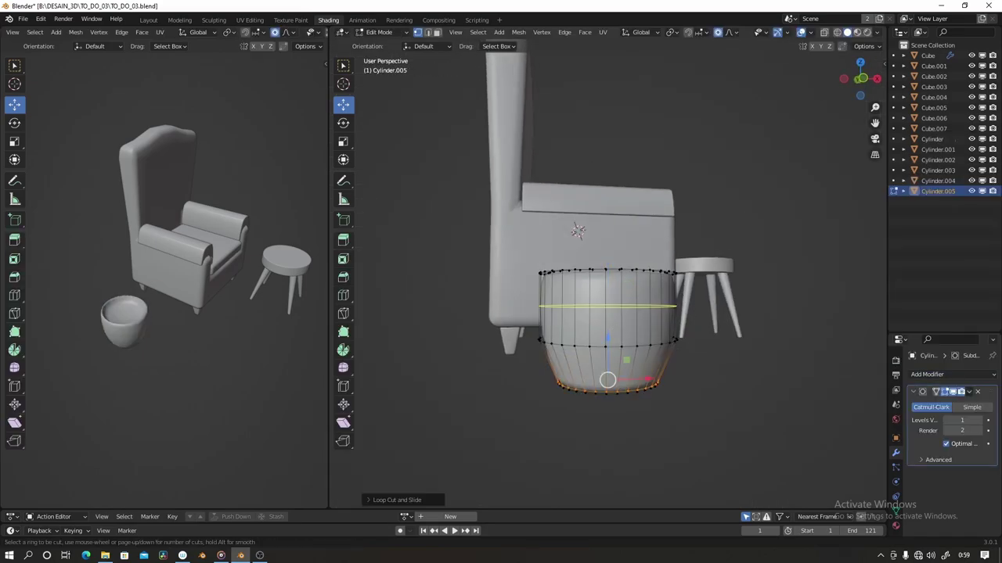
pyautogui.click(623, 305)
# - Inset and extrude the top face into a thick rim, with a loop inside it
pyautogui.press('3')
pyautogui.moveTo(611, 313)
pyautogui.mouseDown(button='middle')
pyautogui.moveTo(759, 347)
pyautogui.moveTo(595, 357)
pyautogui.moveTo(537, 227)
pyautogui.mouseUp(button='middle')
pyautogui.click(599, 347)
pyautogui.press('i')
pyautogui.press('e')
pyautogui.scroll(4, 595, 357)
pyautogui.hotkey('ctrl', 'r')
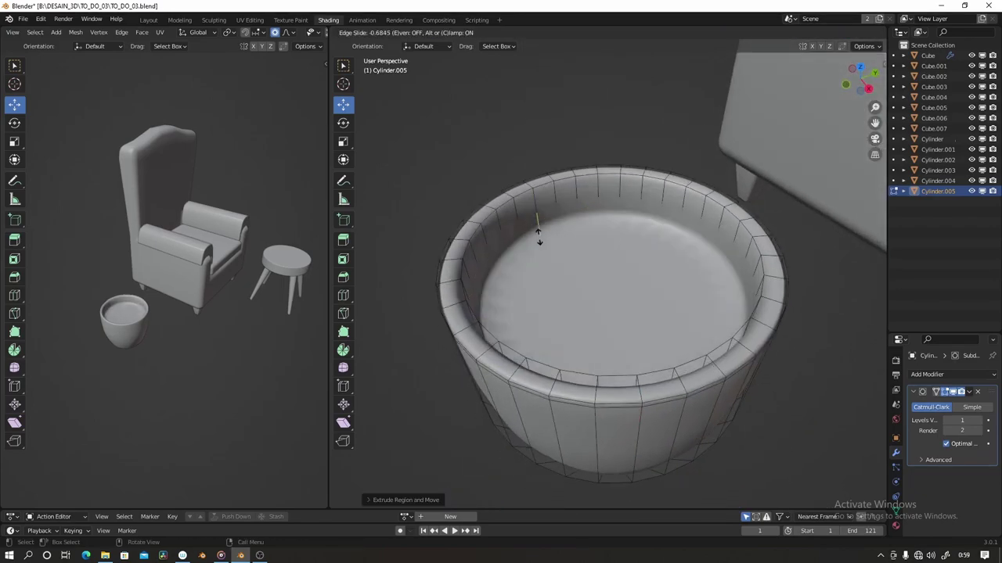
pyautogui.click(537, 227)
pyautogui.click(595, 262)
# - Add an edge loop on the upper wall, sliding it up toward the rim
pyautogui.scroll(-4, 595, 262)
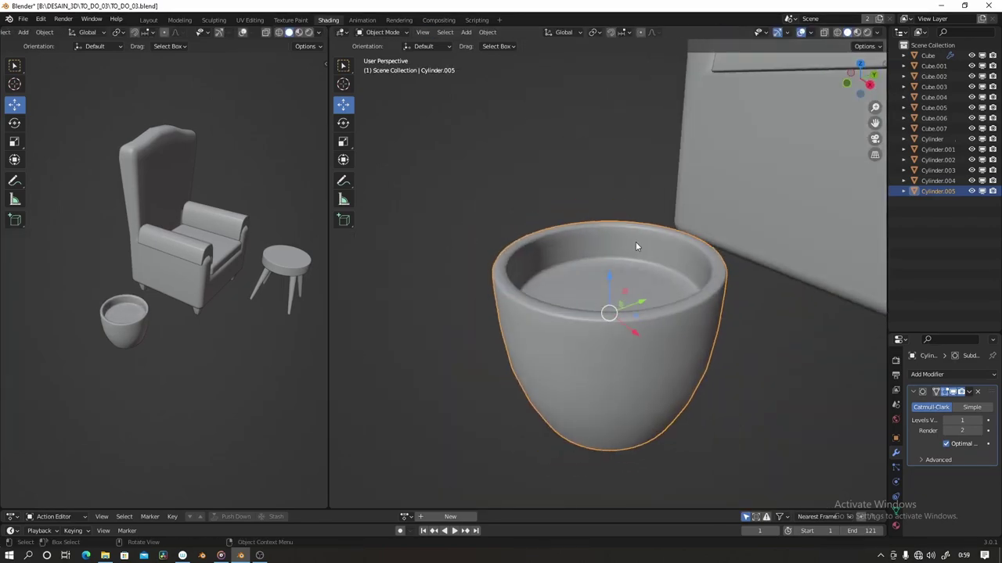
pyautogui.moveTo(635, 242); pyautogui.dragTo(603, 268, button='middle')
pyautogui.hotkey('ctrl', 'r')
pyautogui.click(613, 353)
pyautogui.click(603, 353)
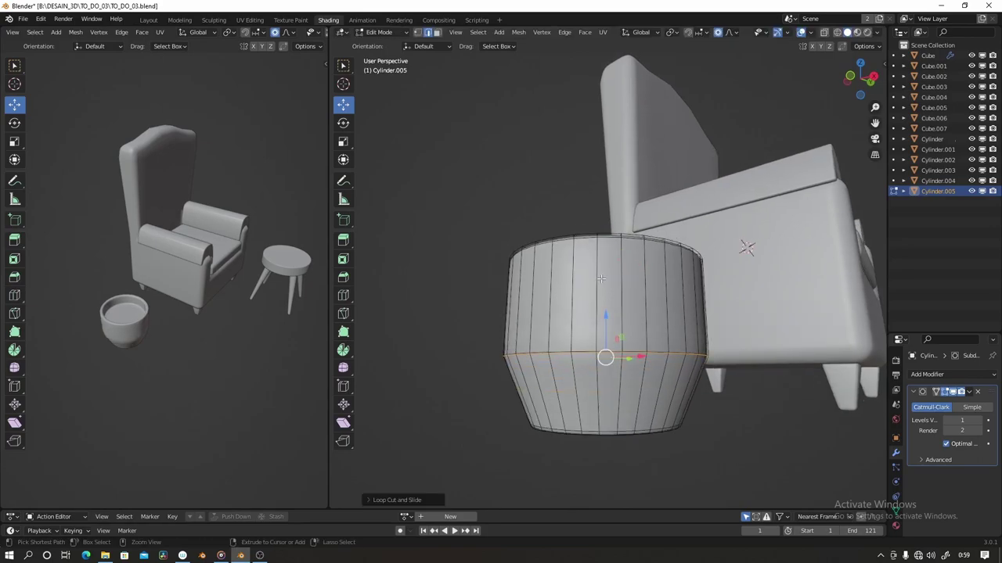
pyautogui.press('g')
pyautogui.press('g')
pyautogui.press('Tab')
pyautogui.moveTo(604, 354); pyautogui.dragTo(596, 369, button='middle')
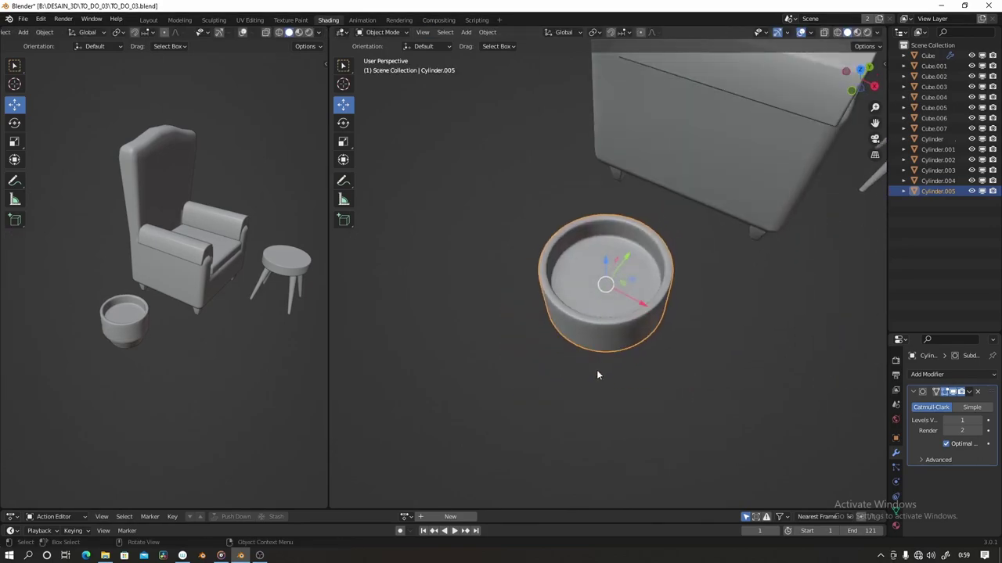
pyautogui.scroll(3, 620, 290)
pyautogui.hotkey('shift', 'a')
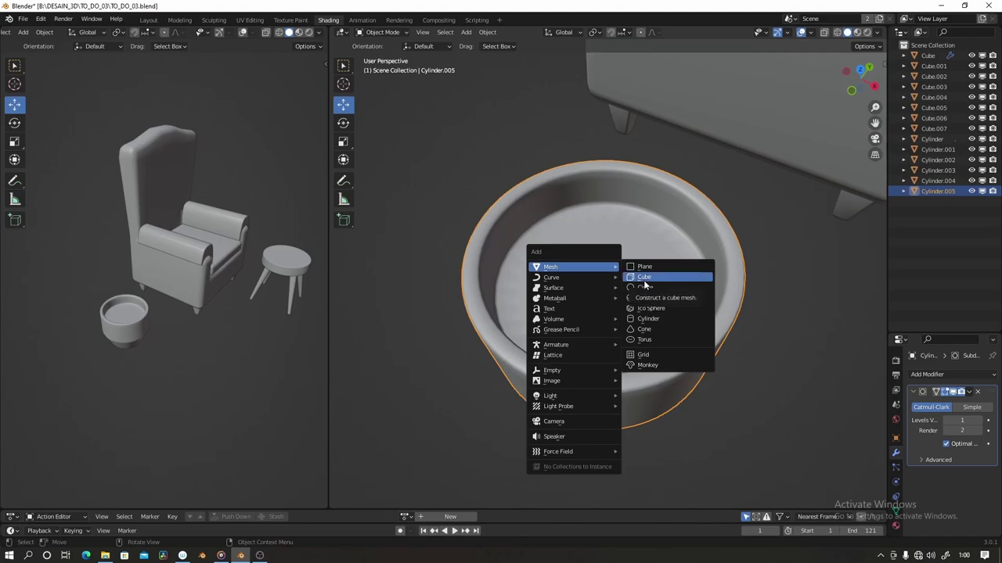
# - Add a plane and scale it down to fit the pot opening, viewed in wireframe
pyautogui.click(644, 267)
pyautogui.click(859, 70)
pyautogui.hotkey('shift', 'z')
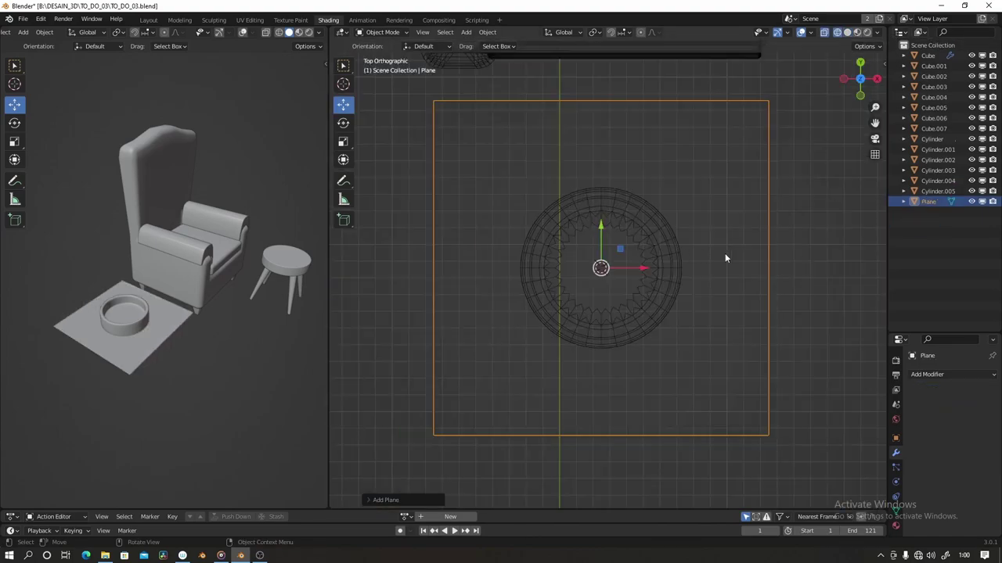
pyautogui.press('s')
pyautogui.click(670, 262)
pyautogui.scroll(3, 626, 232)
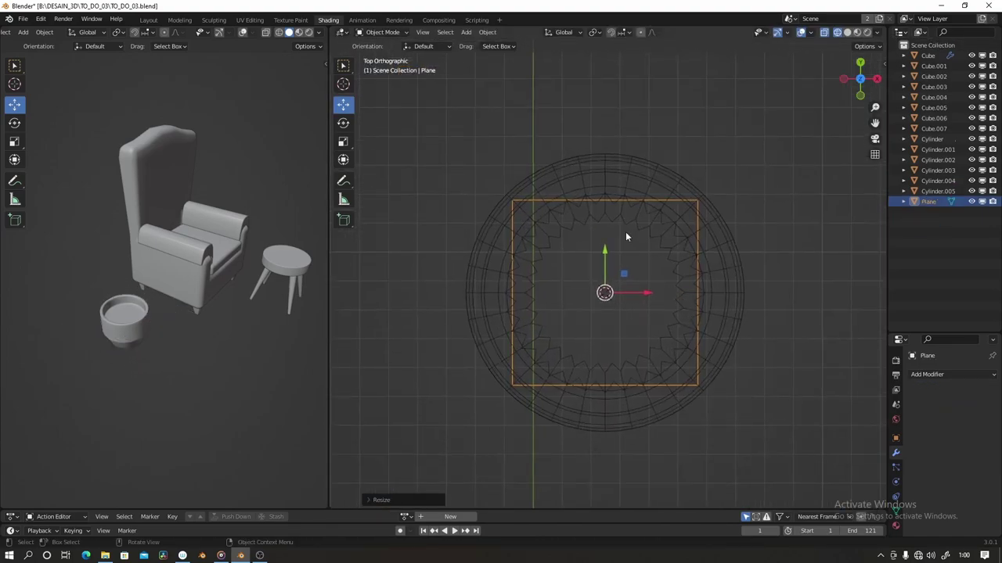
# - Add a centred loop cut to the plane and raise it up inside the pot
pyautogui.press('Tab')
pyautogui.hotkey('ctrl', 'r')
pyautogui.click(595, 201)
pyautogui.rightClick(594, 201)
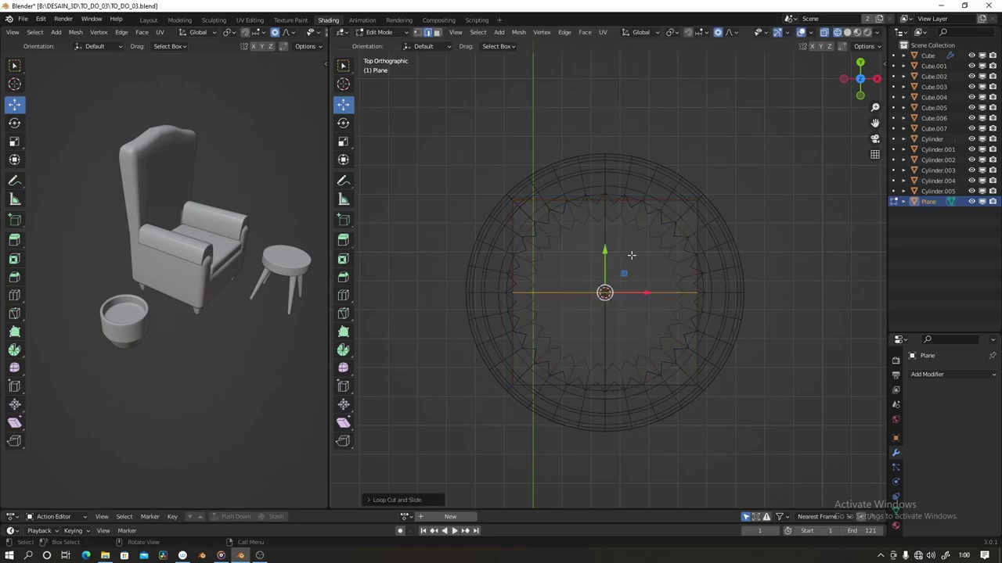
pyautogui.click(724, 263)
pyautogui.hotkey('shift', 'z')
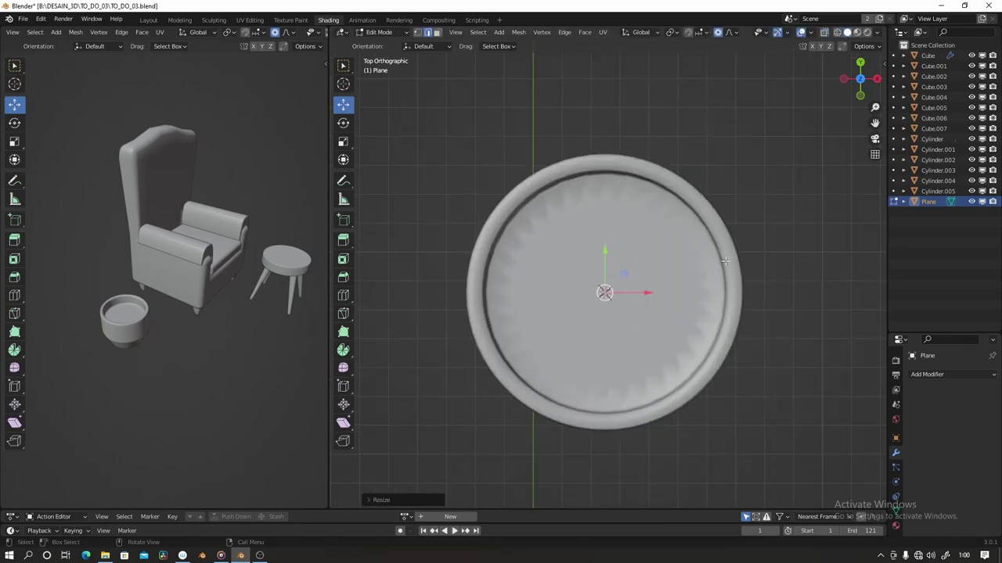
pyautogui.hotkey('shift', 'z')
pyautogui.press('ctrl+KP_7')
pyautogui.press('Tab')
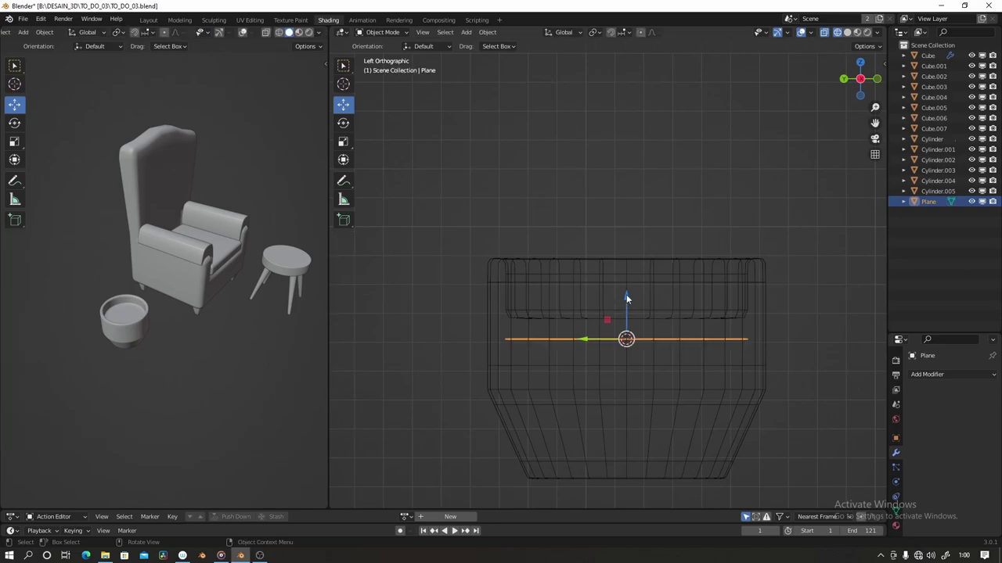
pyautogui.moveTo(626, 294); pyautogui.dragTo(626, 265)
# - Subdivide the plane twice into a fine grid
pyautogui.hotkey('shift', 'z')
pyautogui.moveTo(844, 278); pyautogui.dragTo(669, 277, button='middle')
pyautogui.press('Tab')
pyautogui.hotkey('ctrl', 'e')
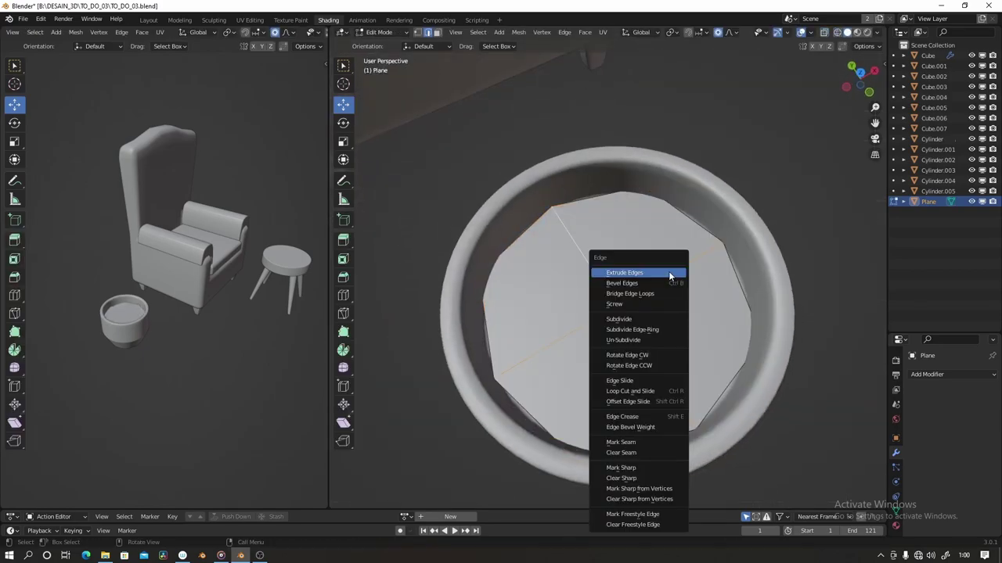
pyautogui.click(649, 319)
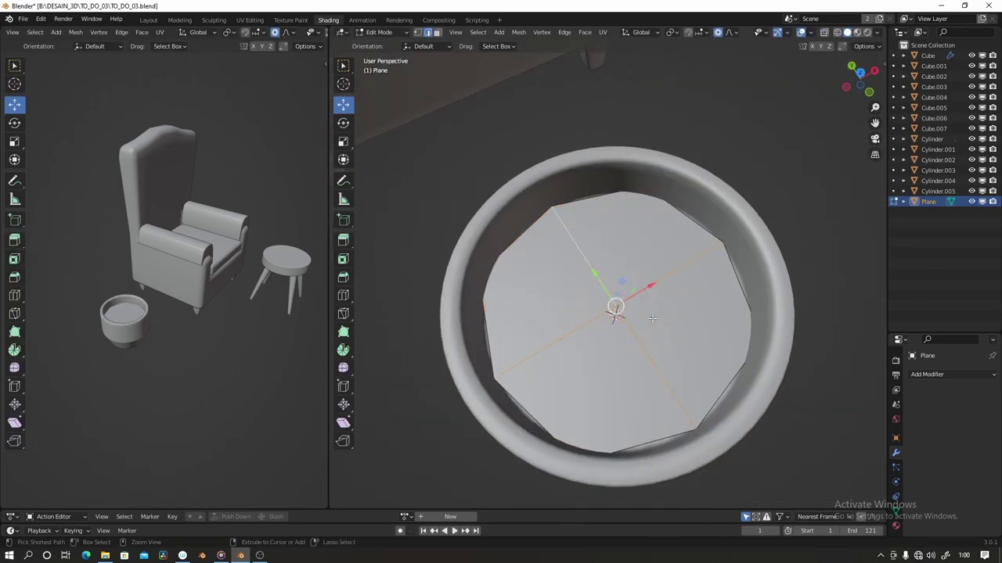
pyautogui.hotkey('ctrl', 'e')
pyautogui.click(652, 319)
pyautogui.hotkey('ctrl', 'e')
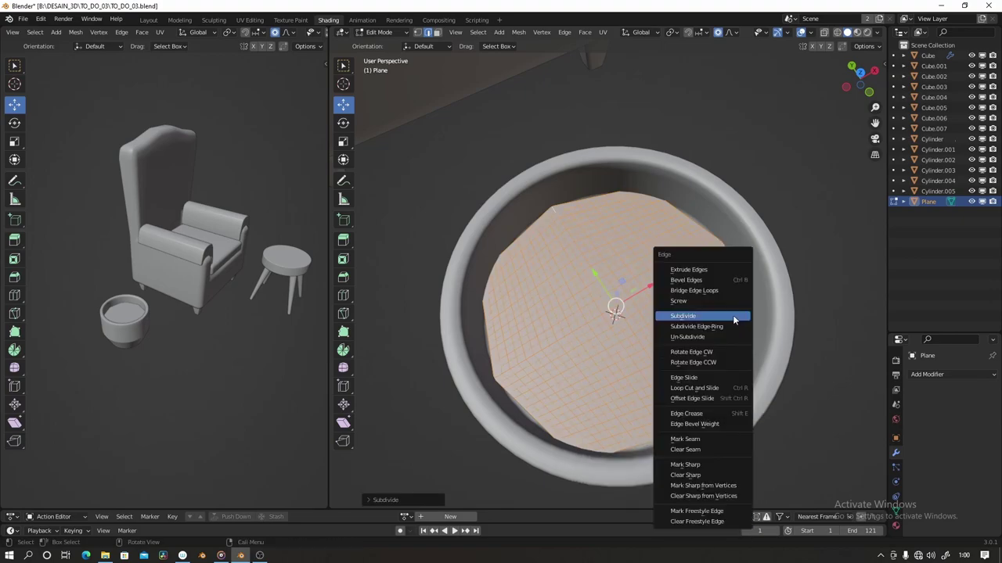
pyautogui.press('Escape')
pyautogui.press('Tab')
# - Pull a soil vertex with proportional falloff into a first gentle bump
pyautogui.moveTo(755, 335); pyautogui.dragTo(471, 88, button='middle')
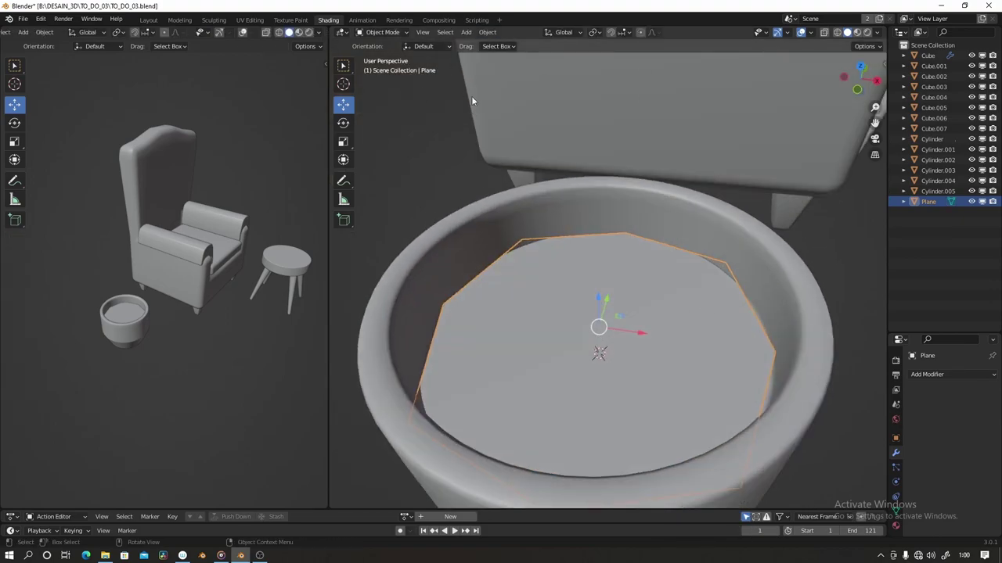
pyautogui.press('Tab')
pyautogui.press('1')
pyautogui.hotkey('alt', 'a')
pyautogui.press('g')
pyautogui.moveTo(673, 247)
pyautogui.mouseDown(button='middle')
pyautogui.moveTo(694, 223)
pyautogui.moveTo(602, 368)
pyautogui.mouseUp(button='middle')
pyautogui.press('Escape')
pyautogui.press('g')
pyautogui.scroll(-10, 626, 376)
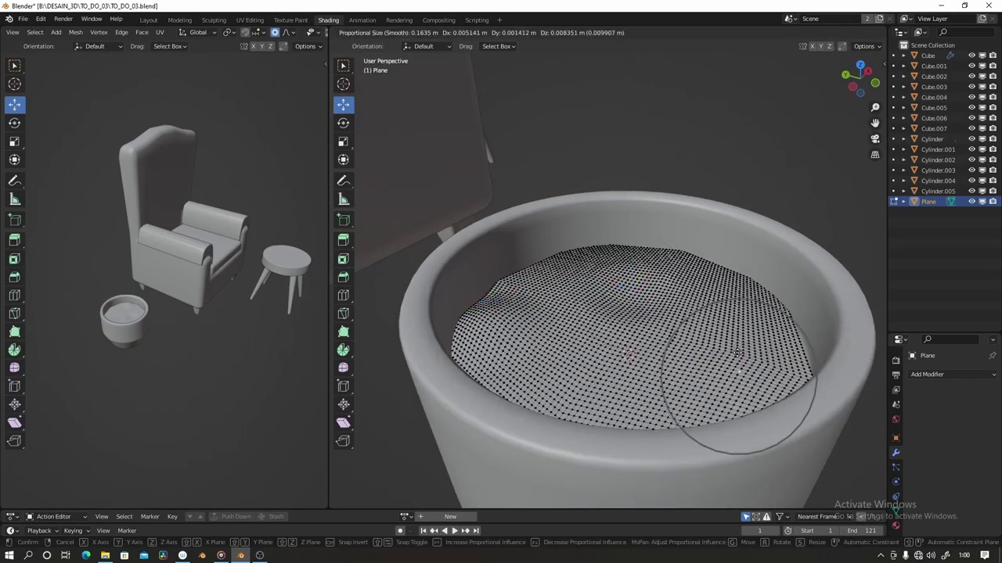
pyautogui.scroll(-8, 738, 338)
pyautogui.press('Escape')
# - Shape further soil bumps with proportional moves, then return to object mode
pyautogui.press('g')
pyautogui.press('Escape')
pyautogui.moveTo(716, 290); pyautogui.dragTo(537, 402, button='middle')
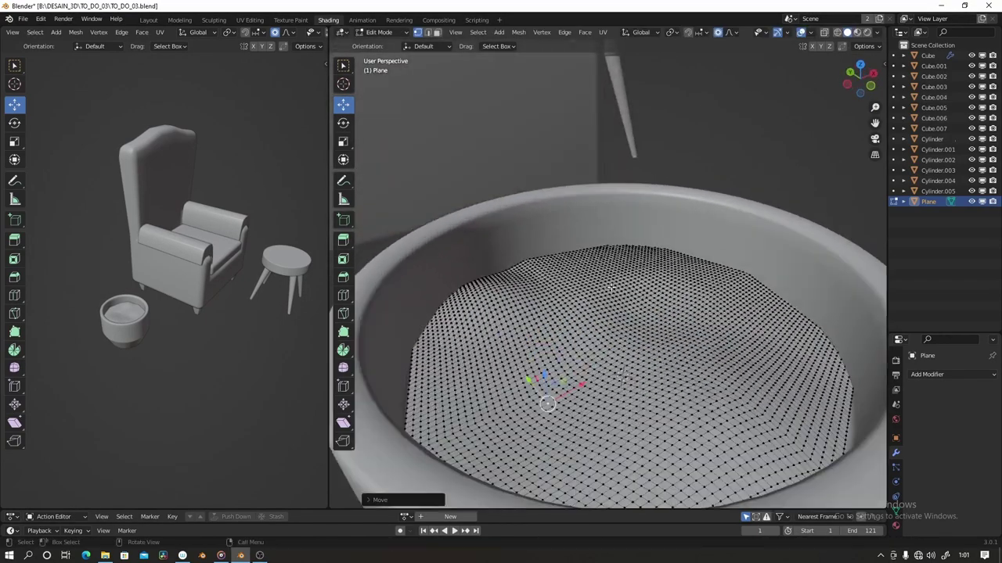
pyautogui.press('g')
pyautogui.scroll(-3, 610, 277)
pyautogui.press('Escape')
pyautogui.press('Tab')
pyautogui.scroll(-5, 659, 309)
# - Add a NURBS path and a Bezier circle, placing the circle left of the pot
pyautogui.hotkey('shift', 'a')
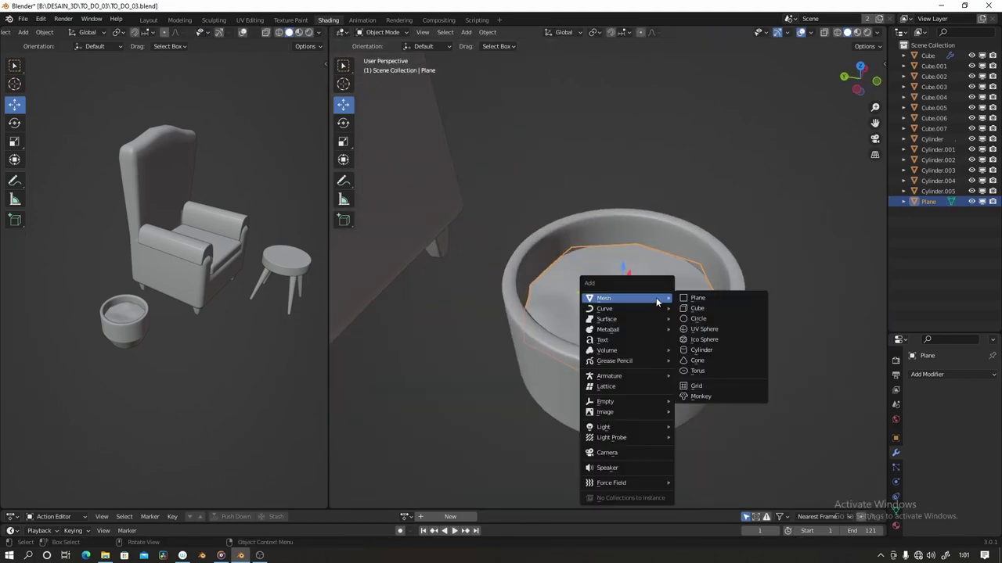
pyautogui.moveTo(626, 308)
pyautogui.click(716, 355)
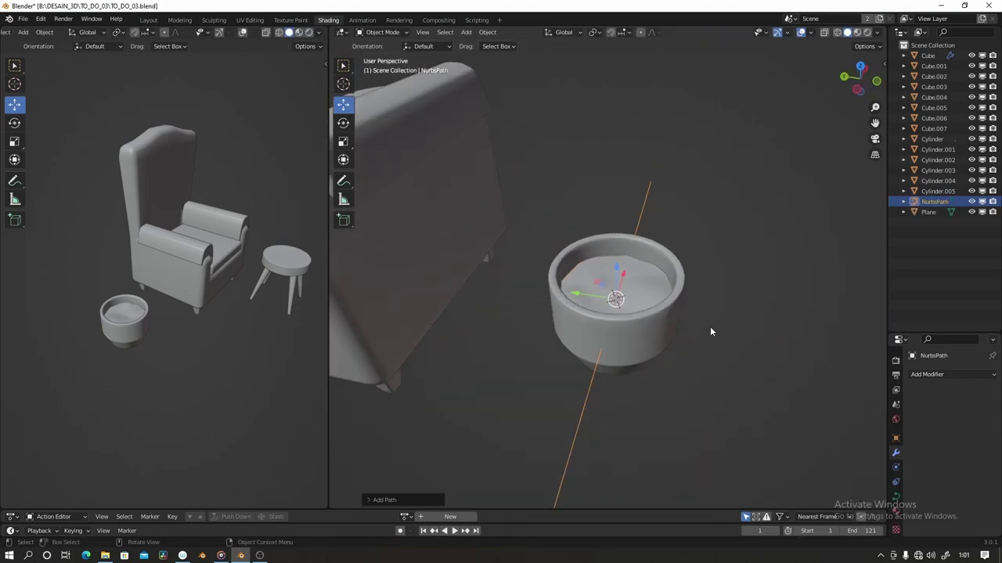
pyautogui.moveTo(710, 326); pyautogui.dragTo(577, 335, button='middle')
pyautogui.scroll(-3, 577, 335)
pyautogui.hotkey('shift', 'a')
pyautogui.click(627, 346)
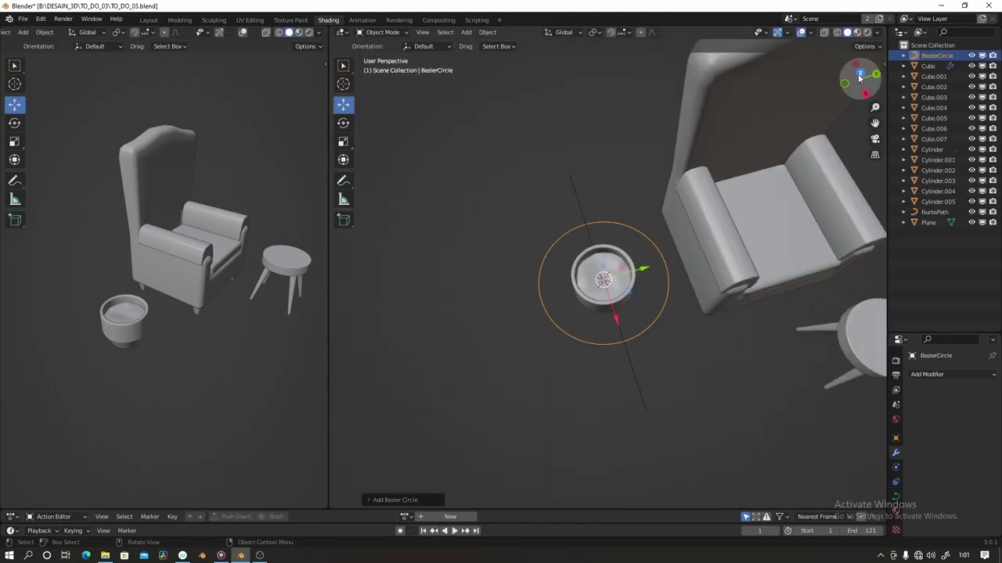
pyautogui.click(858, 73)
pyautogui.press('g')
pyautogui.click(550, 277)
# - Select the path and expand its Object Data Geometry settings
pyautogui.click(551, 277)
pyautogui.scroll(-2, 551, 277)
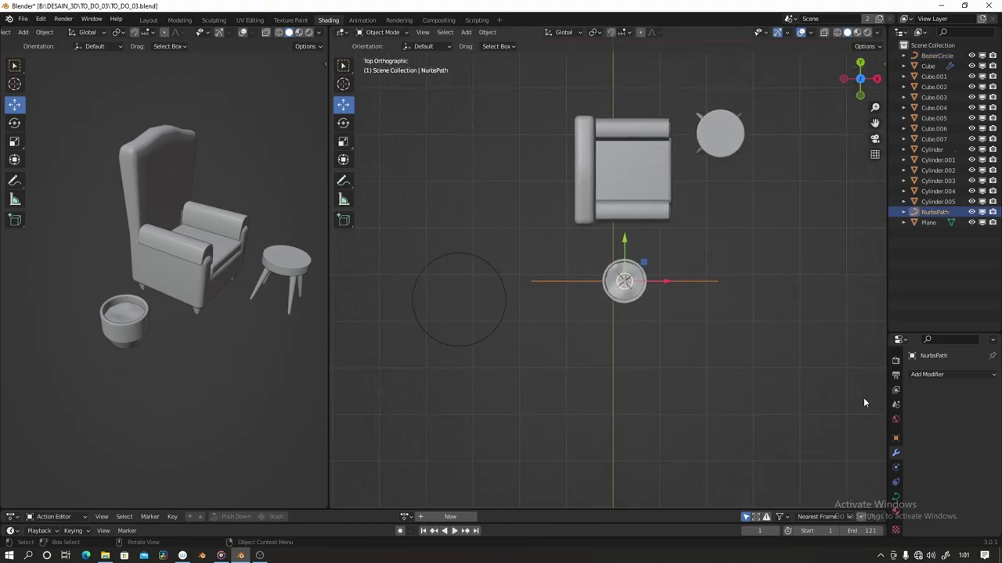
pyautogui.click(896, 496)
pyautogui.scroll(-3, 922, 423)
pyautogui.click(922, 422)
pyautogui.scroll(-2, 926, 429)
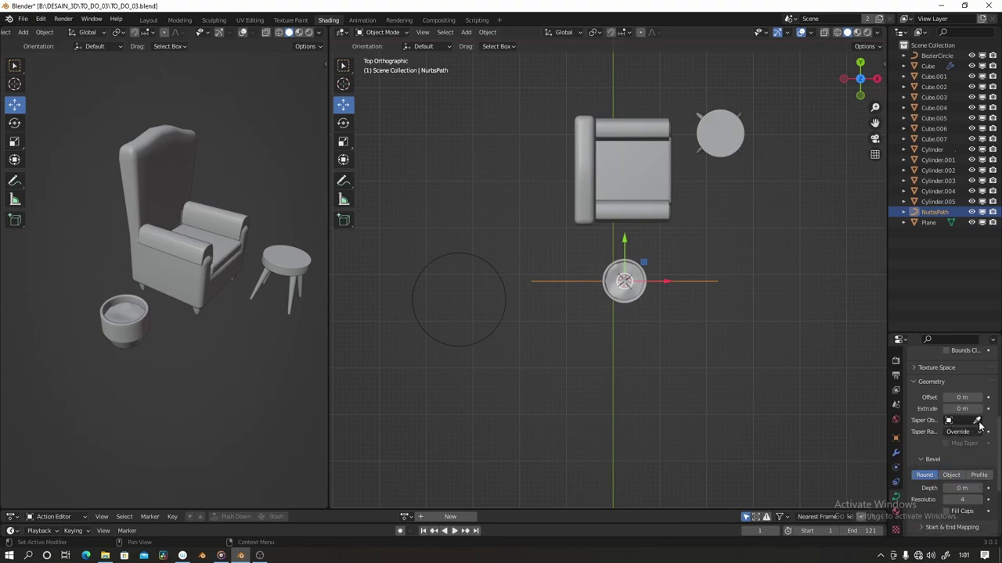
# - Set the NURBS path's bevel mode to Object and try resizing its end point
pyautogui.scroll(-1, 936, 443)
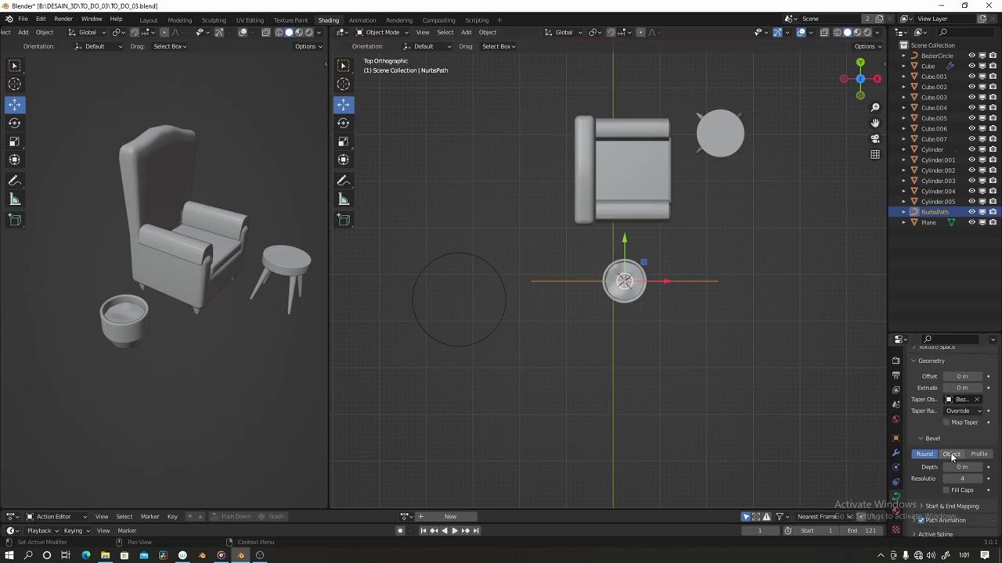
pyautogui.click(951, 454)
pyautogui.scroll(2, 659, 353)
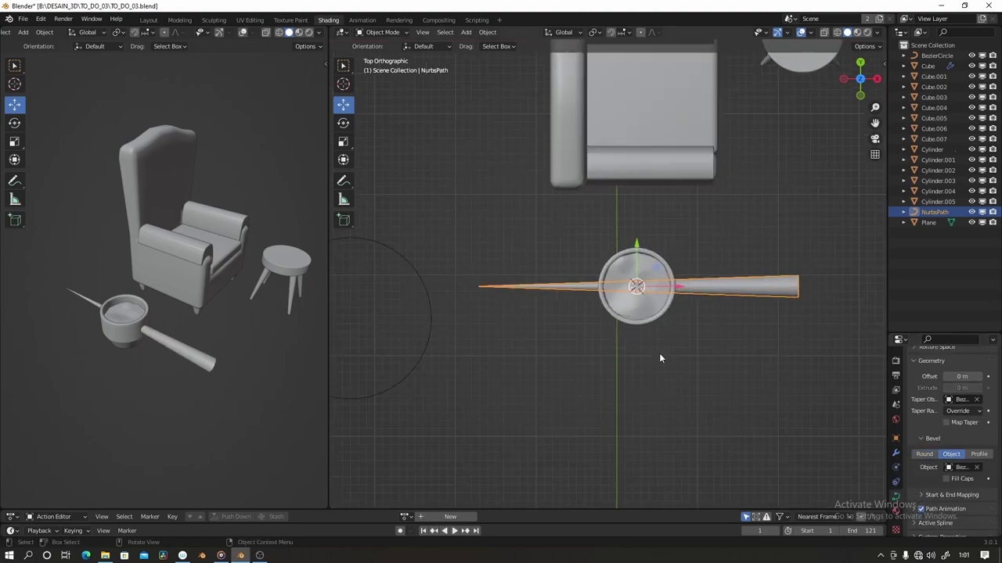
pyautogui.scroll(-1, 659, 353)
pyautogui.press('Tab')
pyautogui.hotkey('alt', 's')
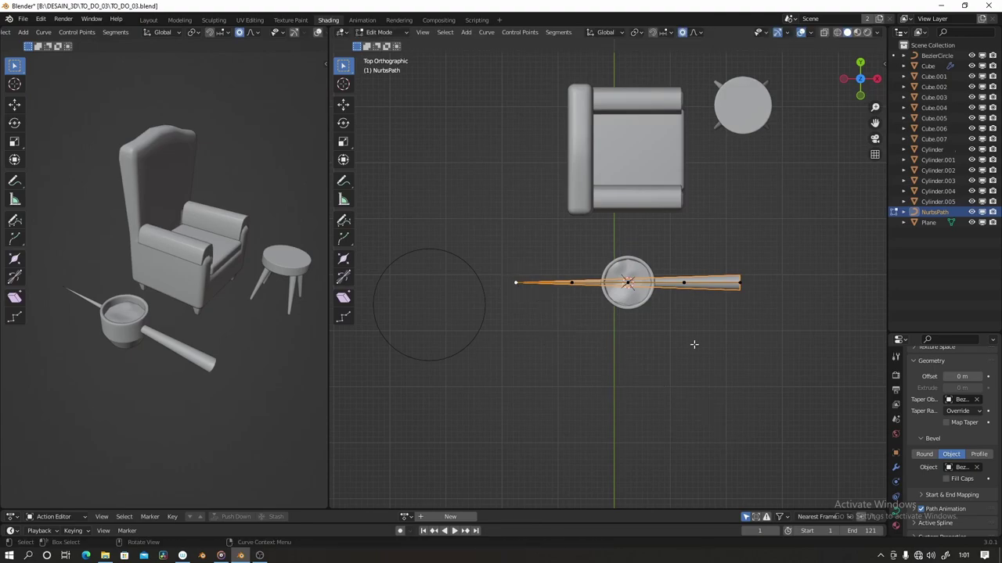
pyautogui.press('Tab')
# - Push the Bezier circle's top point down to flatten the bevel profile
pyautogui.click(485, 332)
pyautogui.press('Tab')
pyautogui.click(429, 250)
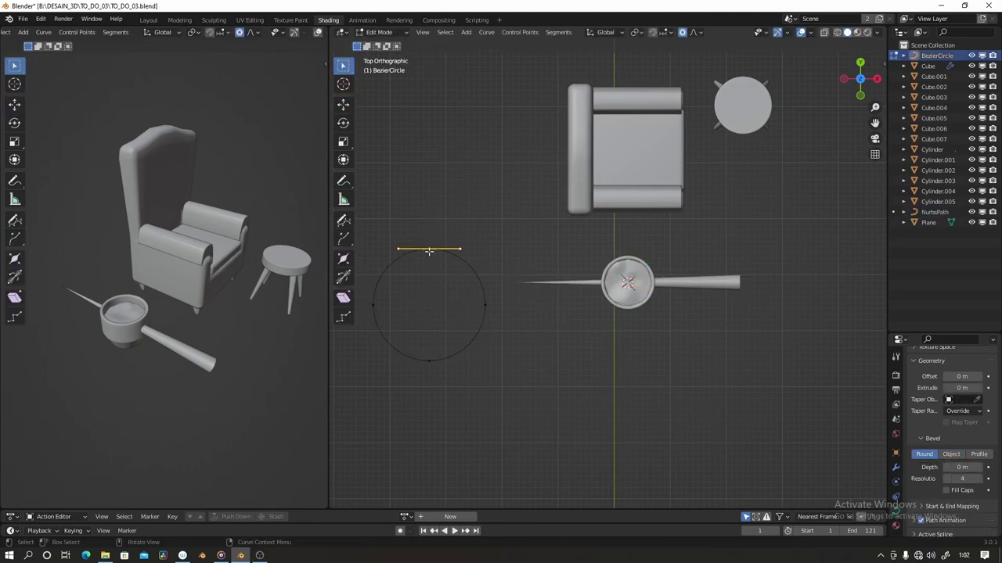
pyautogui.press('g')
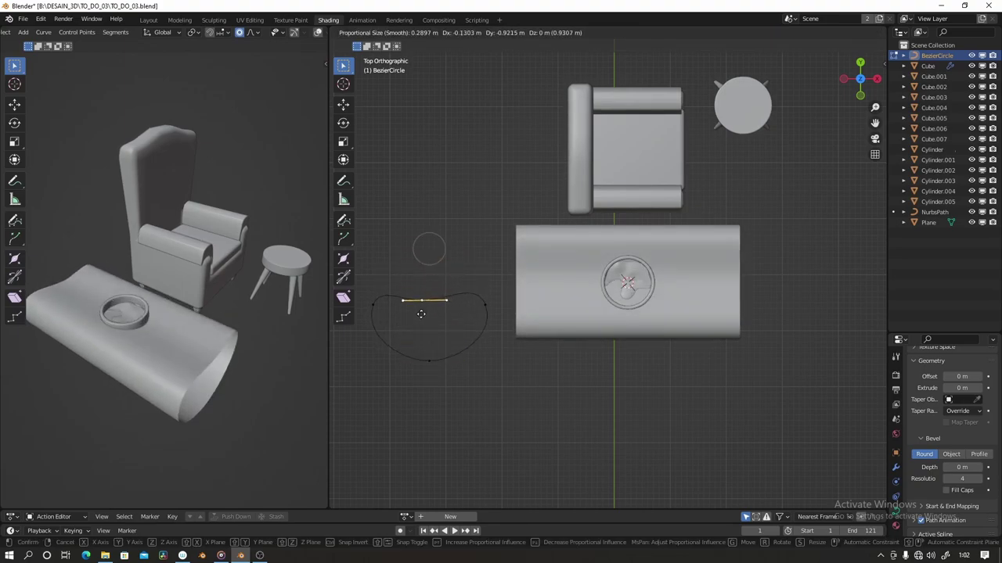
pyautogui.click(421, 313)
pyautogui.moveTo(421, 313); pyautogui.dragTo(663, 287, button='middle')
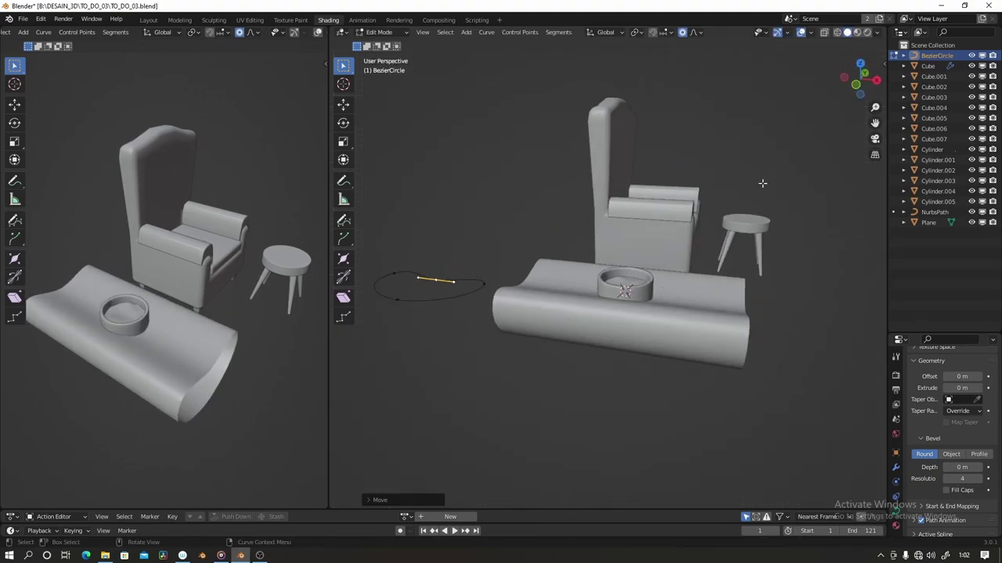
pyautogui.moveTo(762, 183); pyautogui.dragTo(857, 58, button='middle')
pyautogui.click(854, 62)
# - Shrink/fatten the path's right end point to adjust its thickness
pyautogui.click(935, 212)
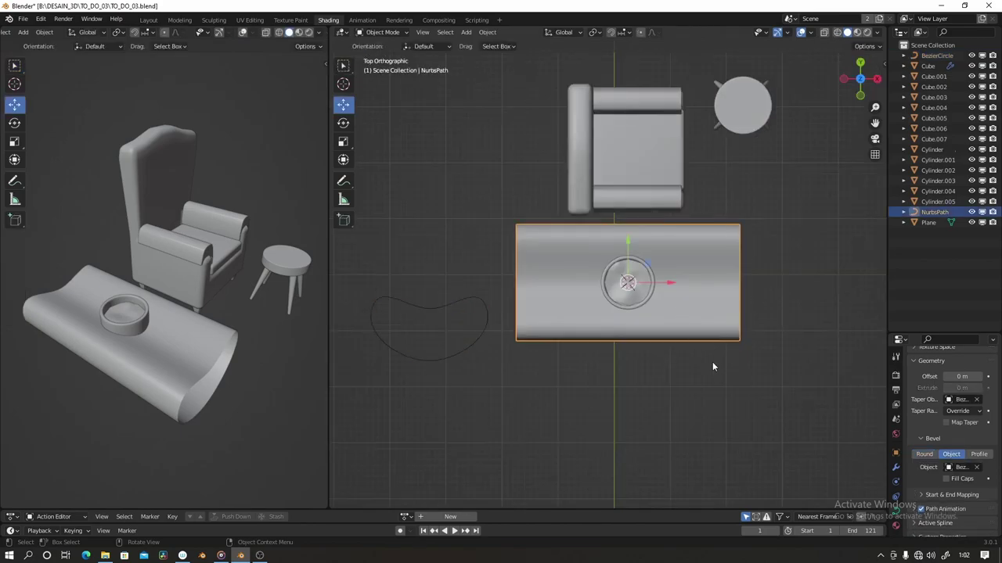
pyautogui.scroll(2, 712, 362)
pyautogui.hotkey('alt', 's')
pyautogui.click(779, 343)
pyautogui.hotkey('alt', 's')
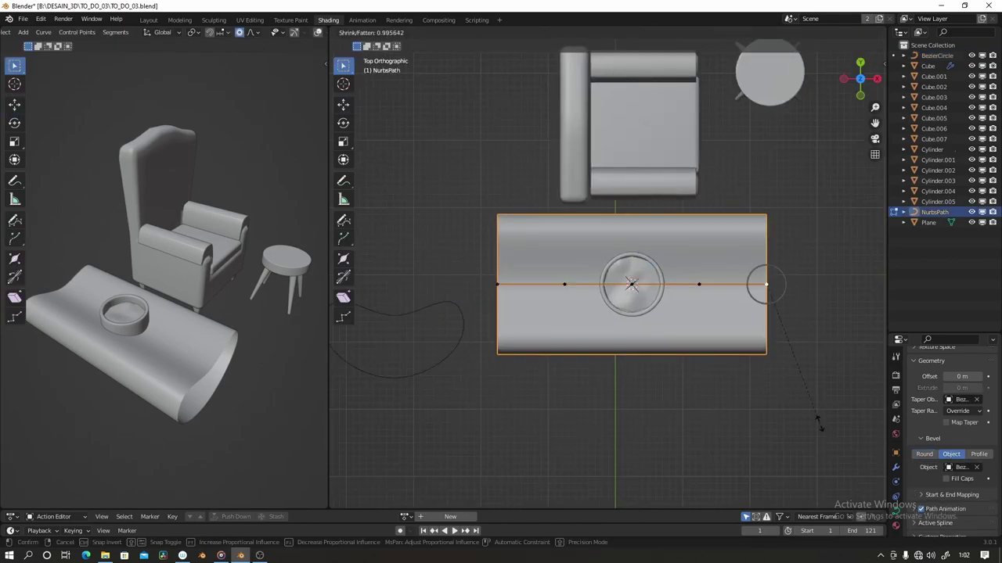
pyautogui.press('Tab')
pyautogui.scroll(-2, 526, 398)
# - Switch the path's bevel between Round and Object and clear its profile object
pyautogui.click(471, 300)
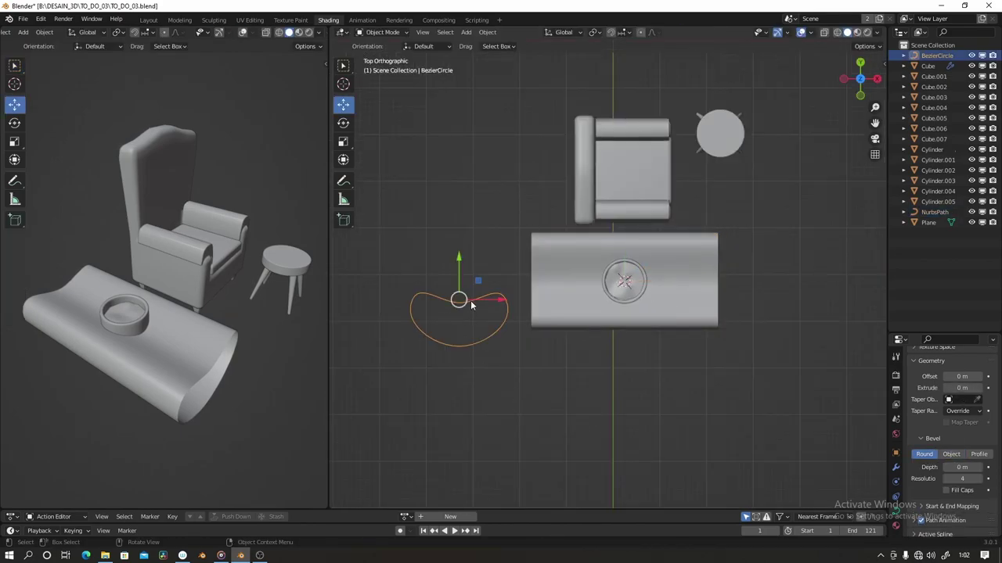
pyautogui.click(565, 321)
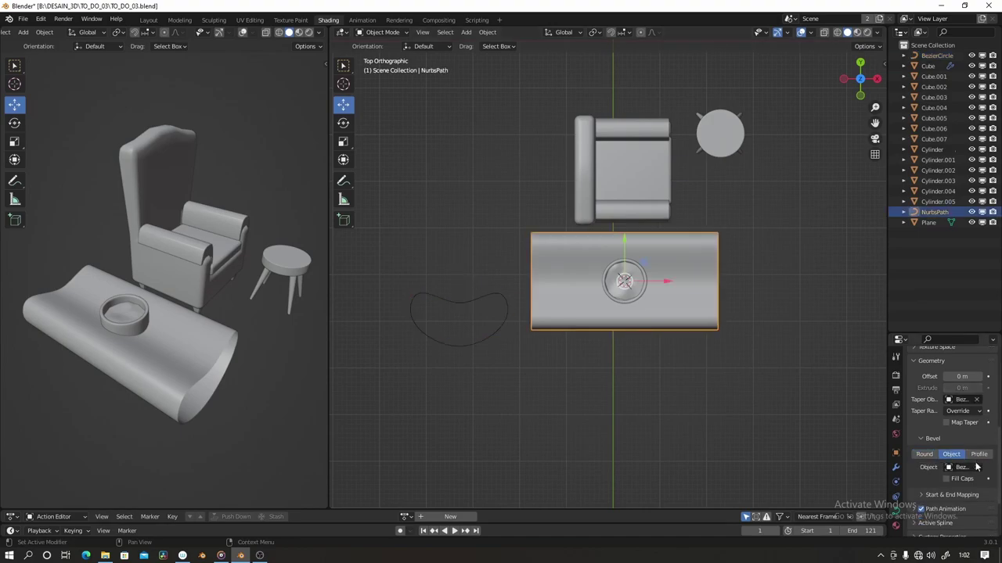
pyautogui.press('Tab')
pyautogui.scroll(1, 649, 384)
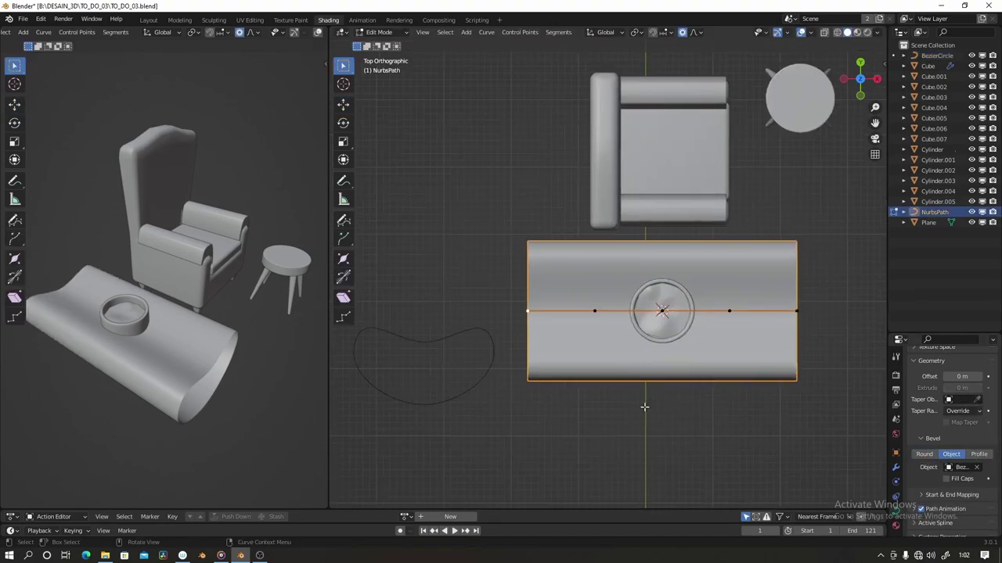
pyautogui.scroll(-1, 644, 399)
pyautogui.scroll(-1, 644, 397)
pyautogui.press('Tab')
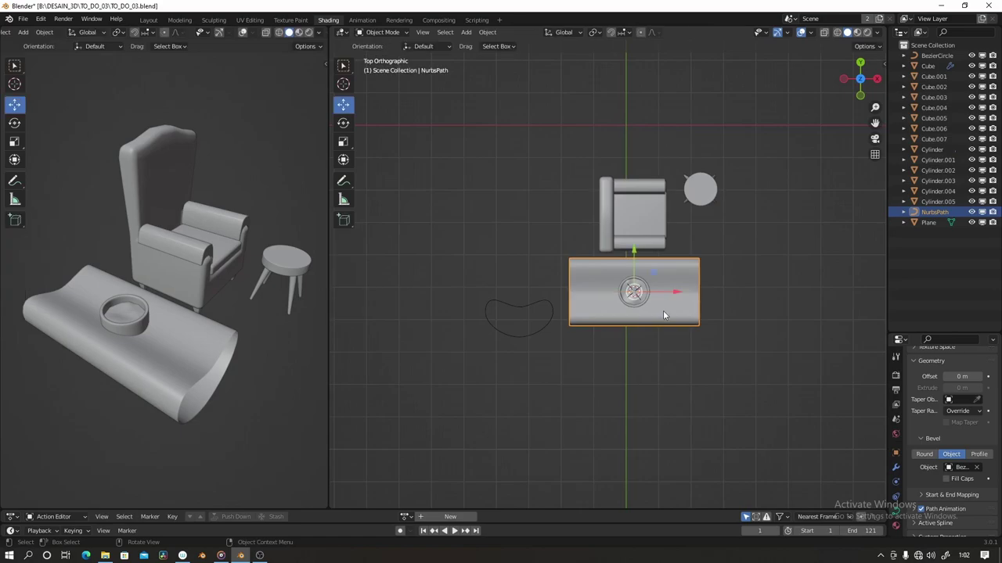
pyautogui.press('Tab')
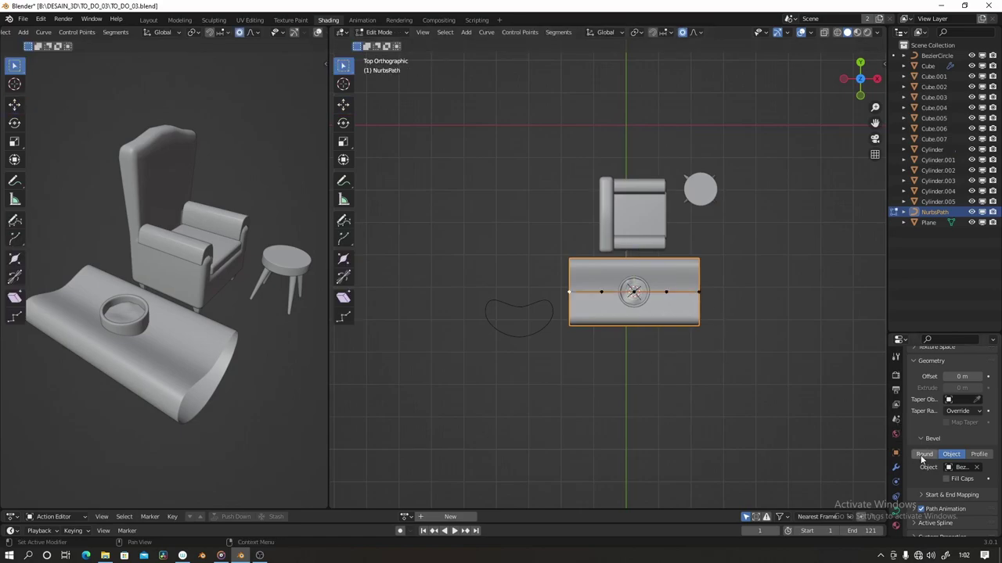
pyautogui.click(924, 454)
pyautogui.click(951, 454)
pyautogui.click(976, 468)
pyautogui.press('Tab')
# - Reassign BezierCircle as the bevel profile and move its top point back up
pyautogui.scroll(1, 696, 317)
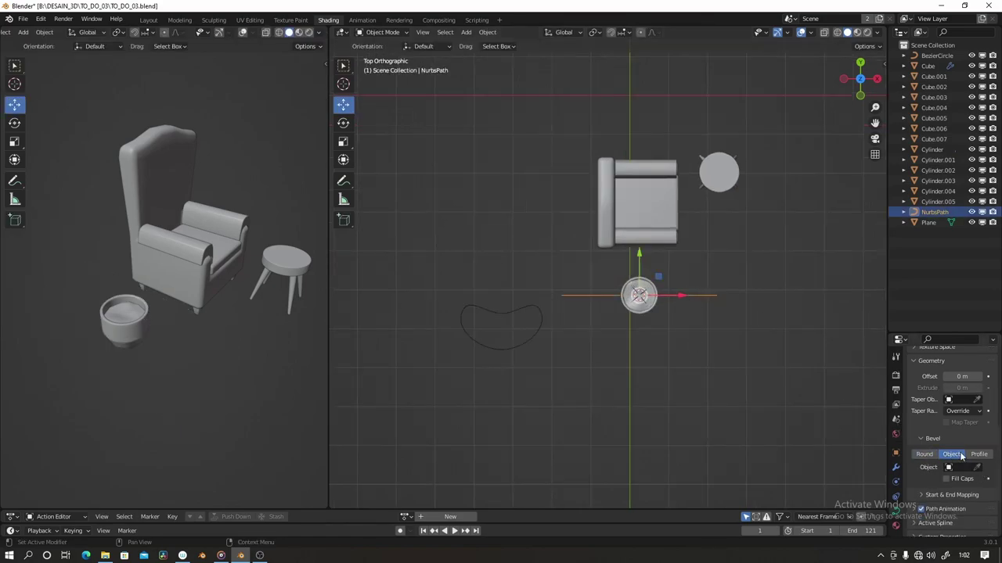
pyautogui.click(977, 467)
pyautogui.click(507, 308)
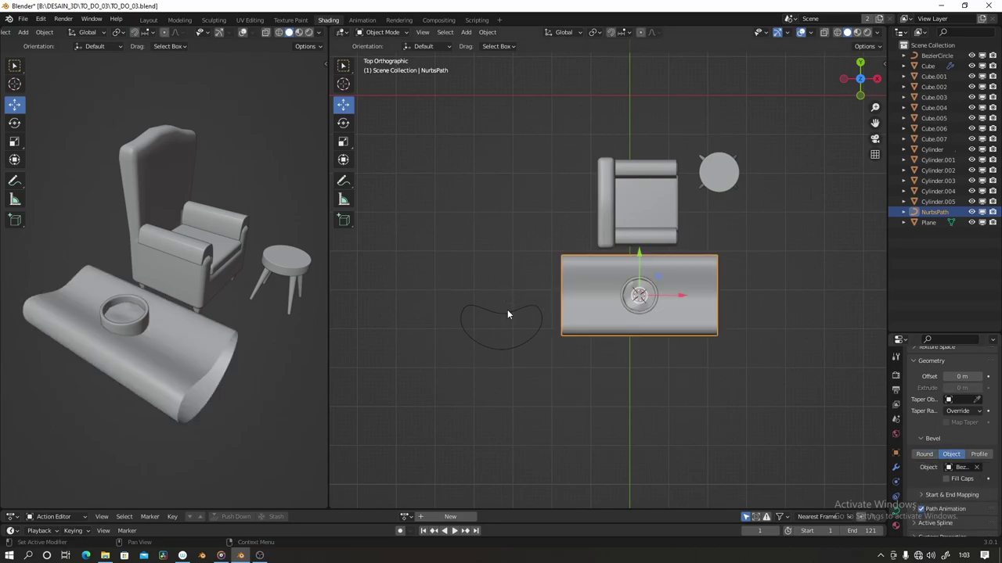
pyautogui.click(516, 312)
pyautogui.press('Tab')
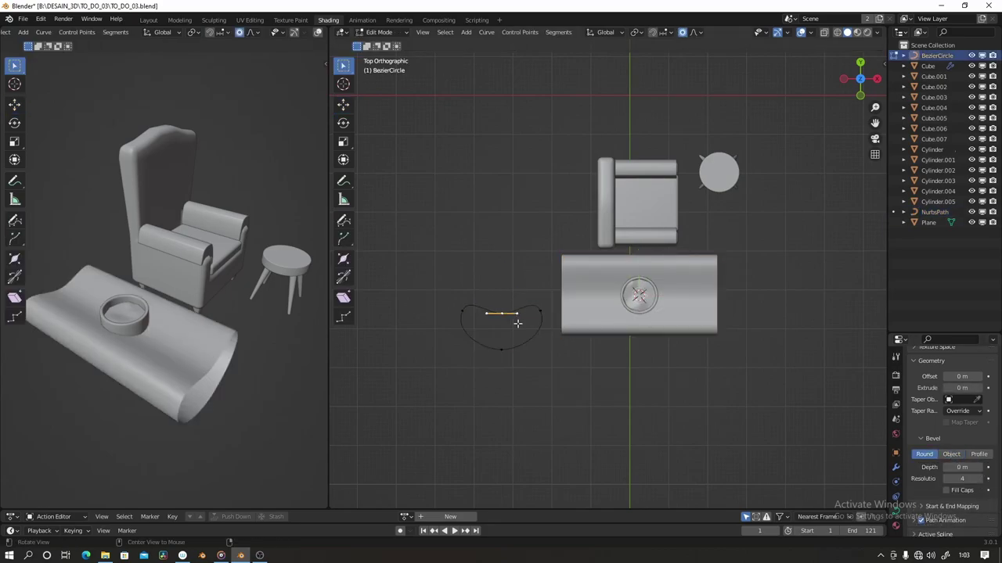
pyautogui.press('g')
pyautogui.click(535, 340)
pyautogui.press('Tab')
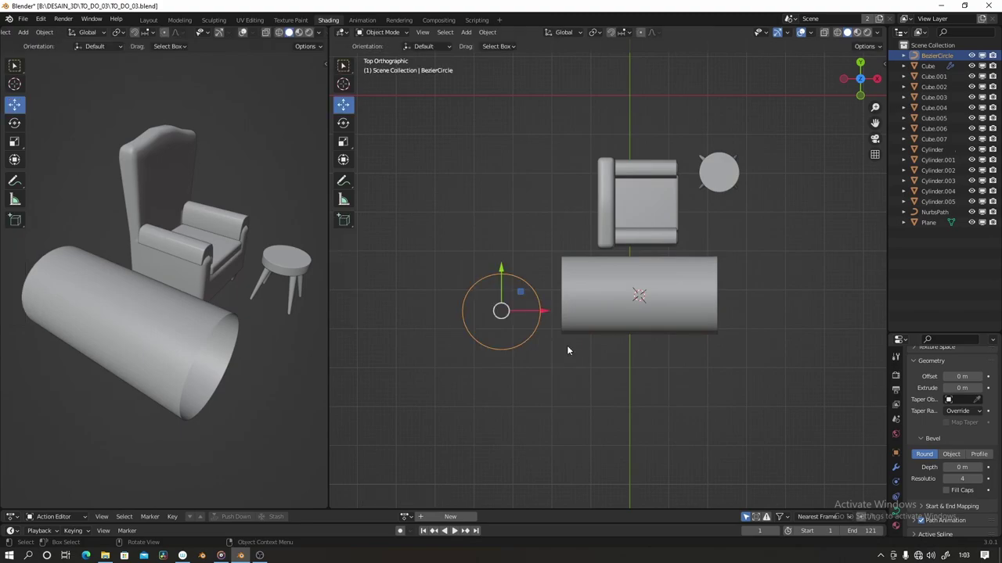
# - Toggle the path's bevel between Round and Object, then reuse the Bezier circle as profile
pyautogui.click(595, 313)
pyautogui.click(923, 454)
pyautogui.click(951, 454)
pyautogui.click(924, 454)
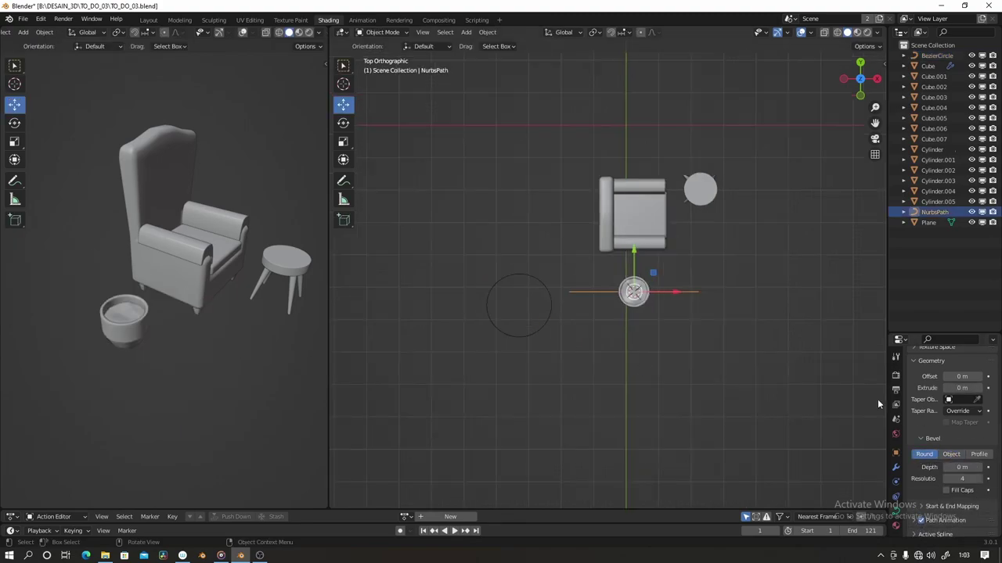
pyautogui.scroll(2, 708, 381)
pyautogui.click(521, 352)
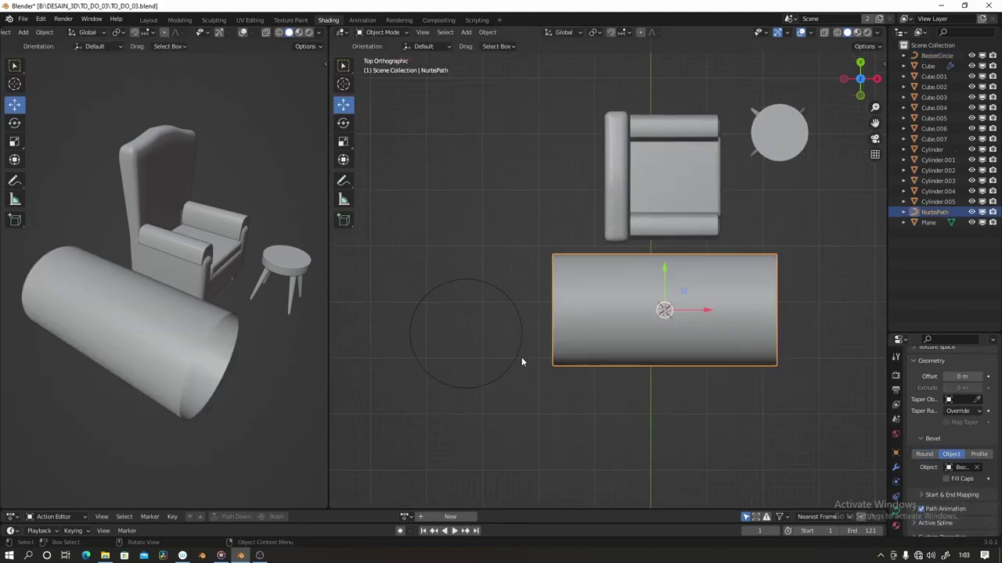
# - Raise the Bezier circle's bottom point to reshape the profile, then reselect the path
pyautogui.click(521, 357)
pyautogui.press('Tab')
pyautogui.press('g')
pyautogui.rightClick(468, 323)
pyautogui.click(466, 388)
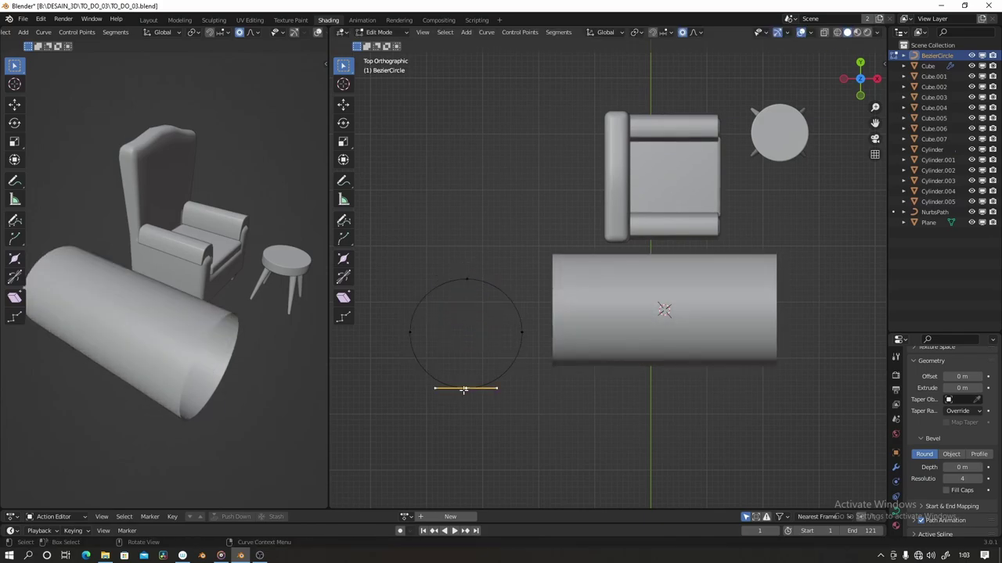
pyautogui.press('g')
pyautogui.click(466, 320)
pyautogui.press('Tab')
pyautogui.moveTo(486, 328); pyautogui.dragTo(548, 235, button='middle')
pyautogui.click(934, 212)
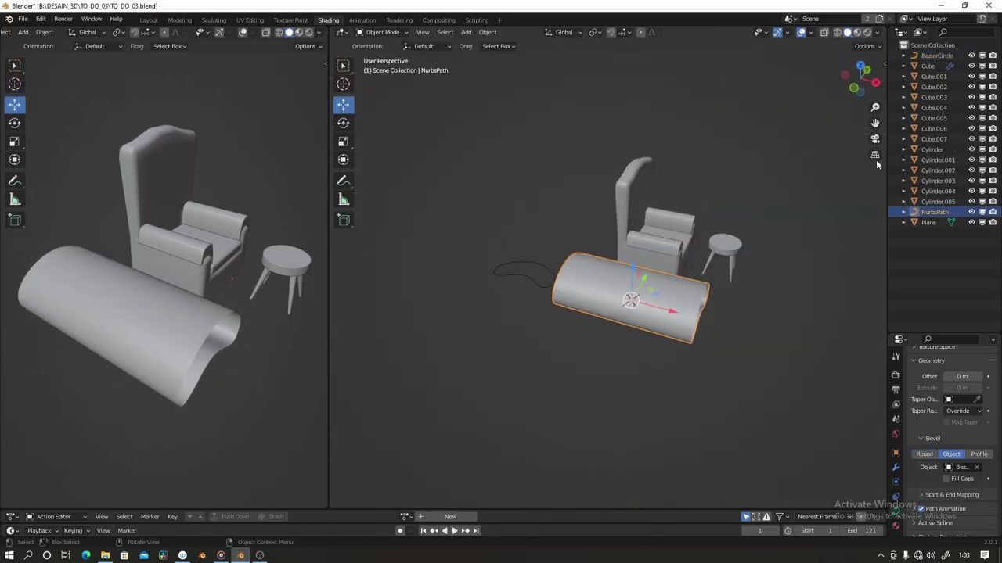
pyautogui.press('KP_7')
# - Taper the path's left end to a sharp point and slim it into a narrow blade
pyautogui.press('Tab')
pyautogui.hotkey('alt', 's')
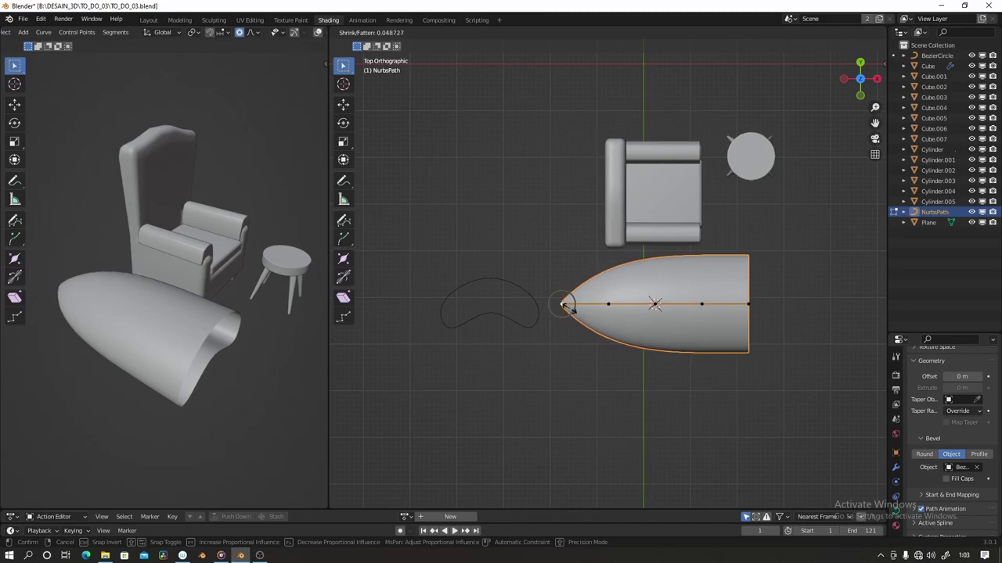
pyautogui.hotkey('alt', 's')
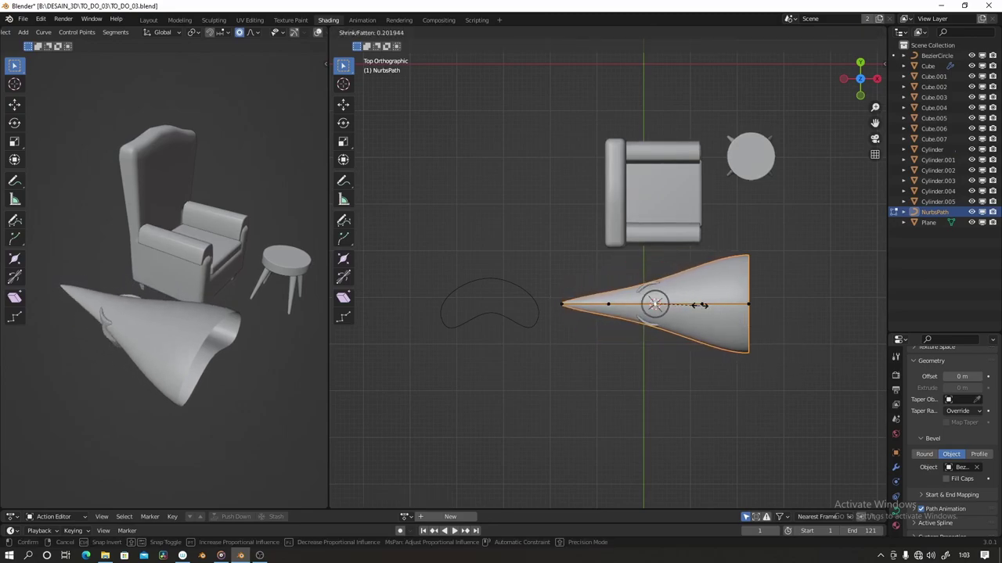
pyautogui.click(797, 357)
pyautogui.hotkey('alt', 's')
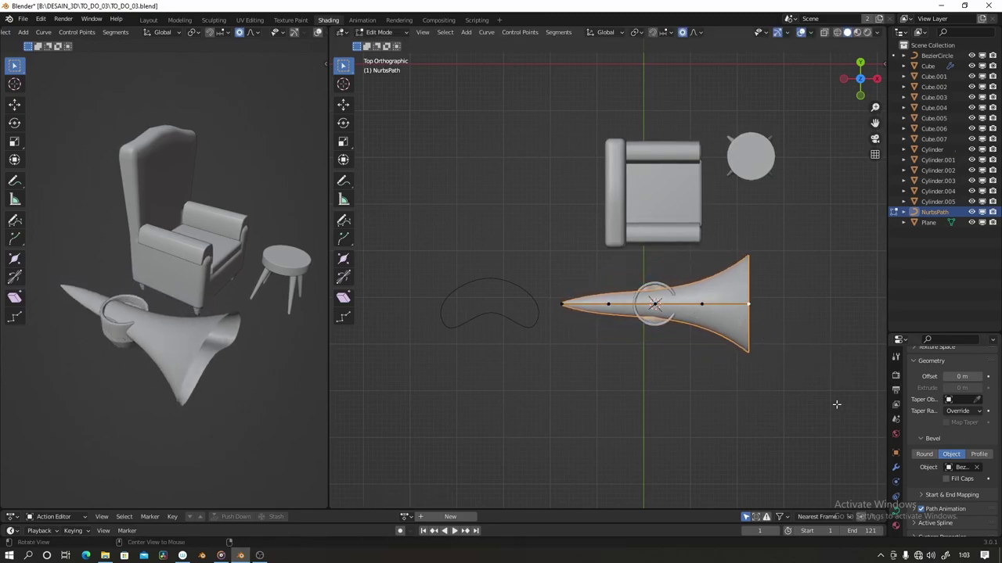
pyautogui.click(771, 336)
pyautogui.scroll(2, 771, 337)
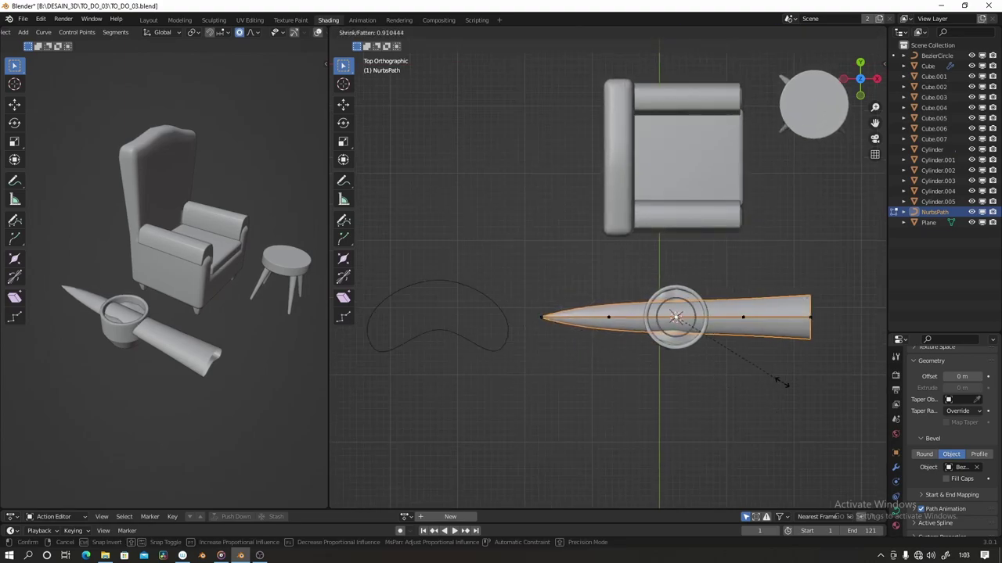
# - In front orthographic view, bend the leaf curve's right end downward
pyautogui.click(859, 93)
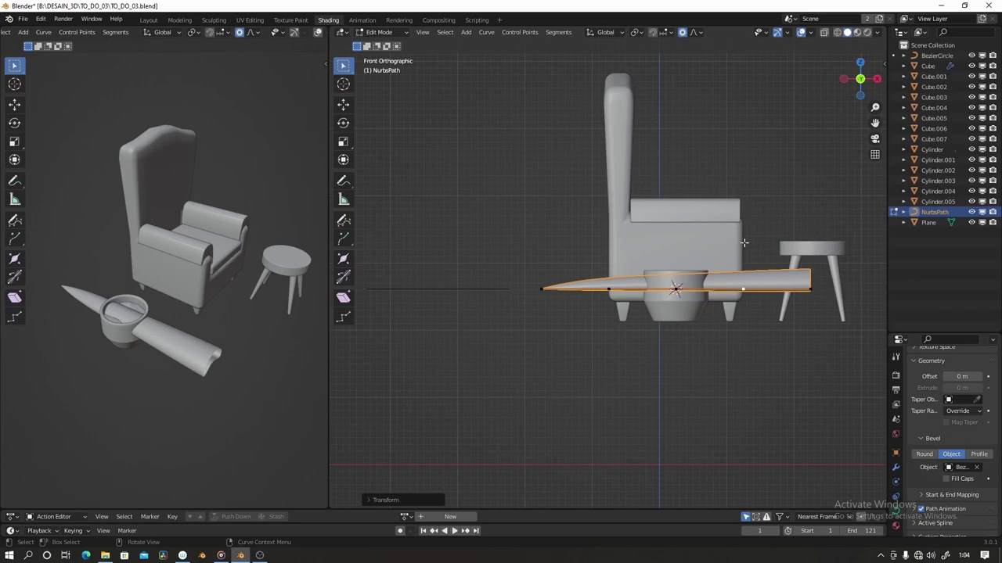
pyautogui.click(752, 283)
pyautogui.press('g')
pyautogui.click(715, 315)
# - Scale the leaf down and move it inside the pot
pyautogui.press('Tab')
pyautogui.press('s')
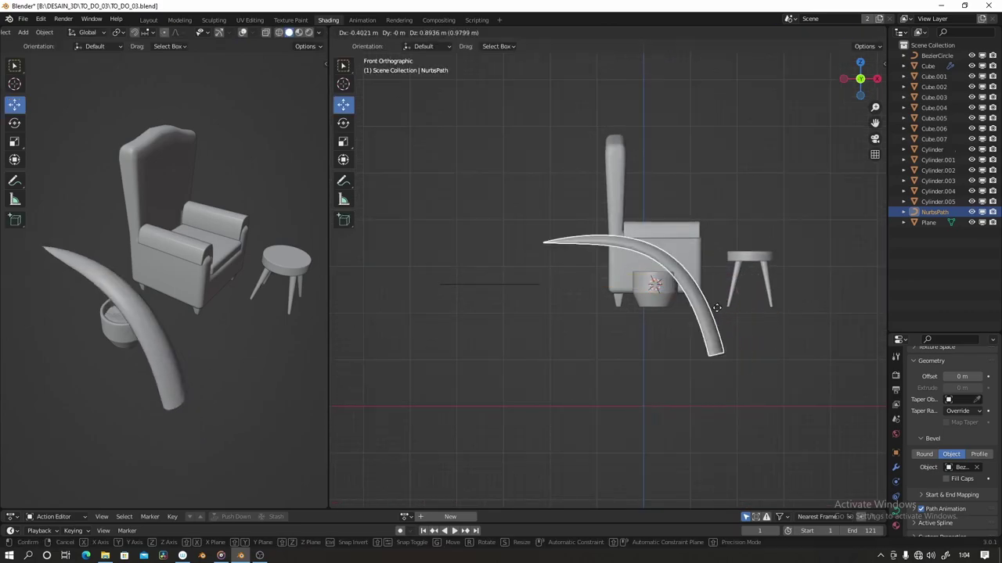
pyautogui.click(704, 336)
pyautogui.press('g')
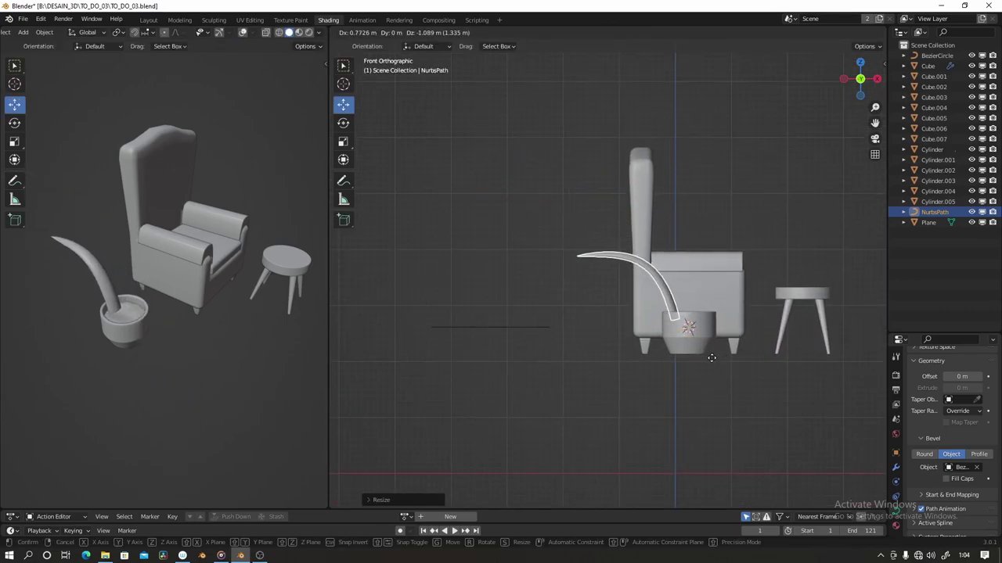
pyautogui.click(711, 357)
pyautogui.scroll(3, 775, 397)
# - Arch the leaf outward by moving its control points with proportional editing
pyautogui.press('Tab')
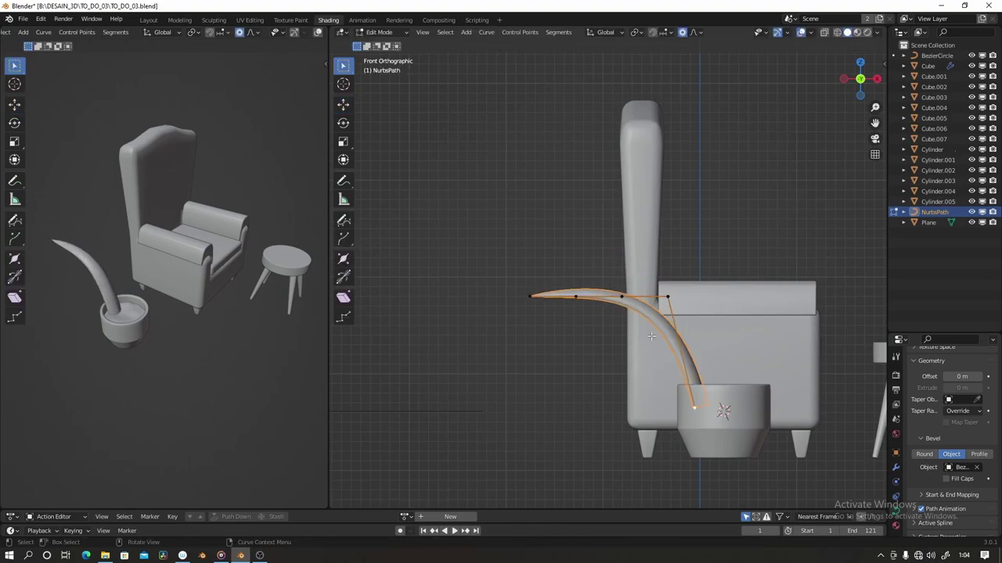
pyautogui.press('g')
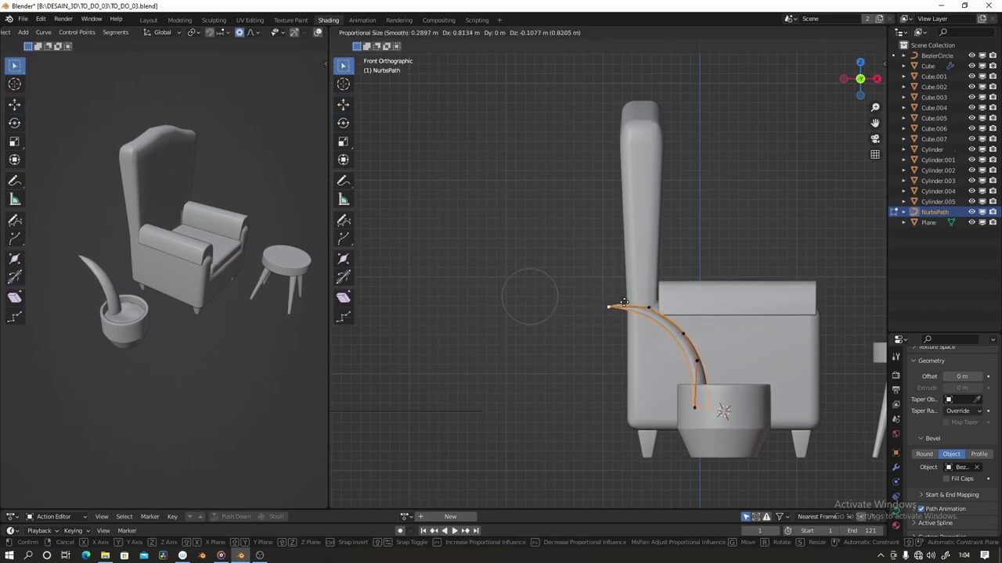
pyautogui.click(686, 323)
pyautogui.moveTo(687, 322); pyautogui.dragTo(579, 429, button='middle')
pyautogui.scroll(2, 578, 429)
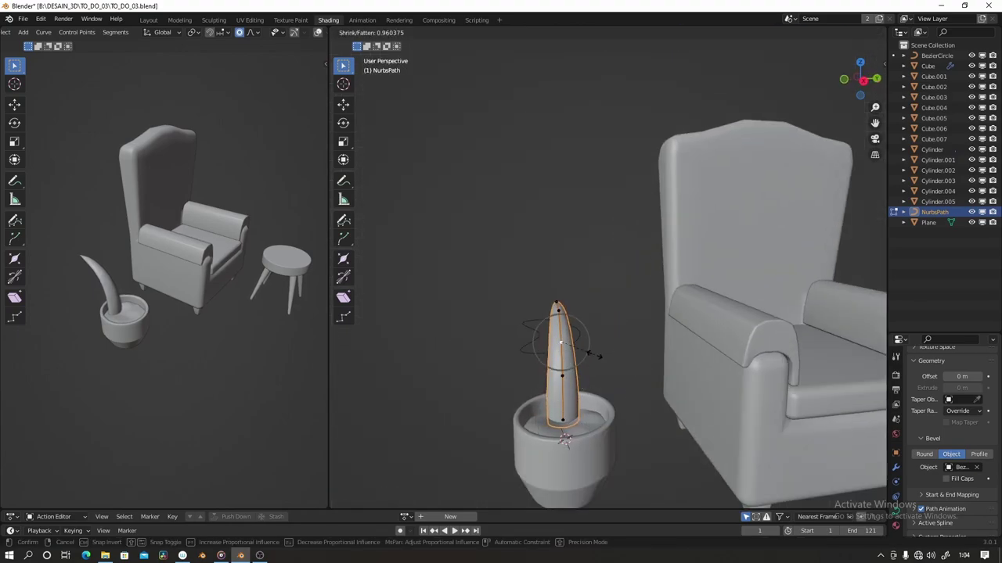
# - Return to front view in wireframe and duplicate the leaf as NurbsPath.001
pyautogui.click(863, 94)
pyautogui.press('KP_1')
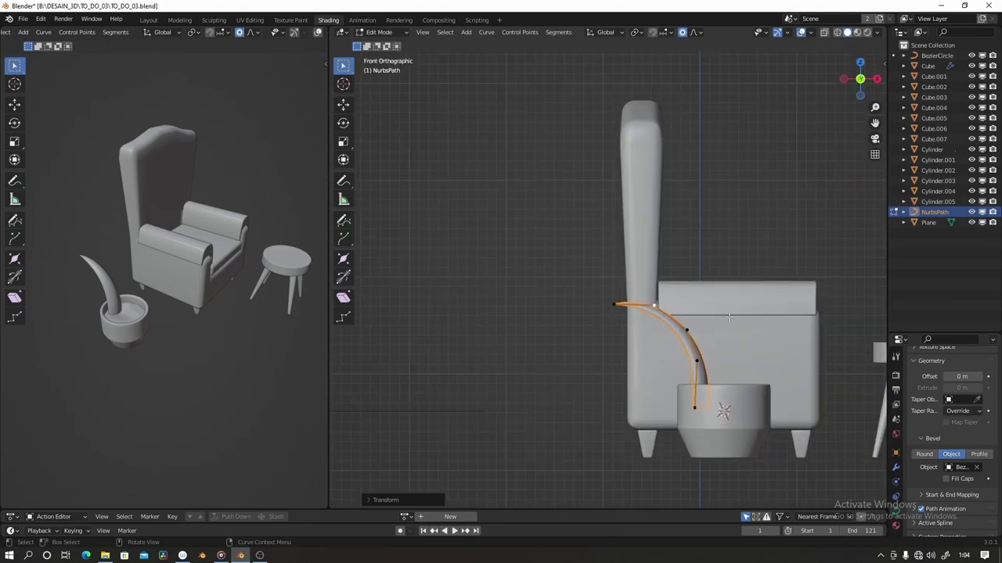
pyautogui.press('Tab')
pyautogui.hotkey('shift', 'z')
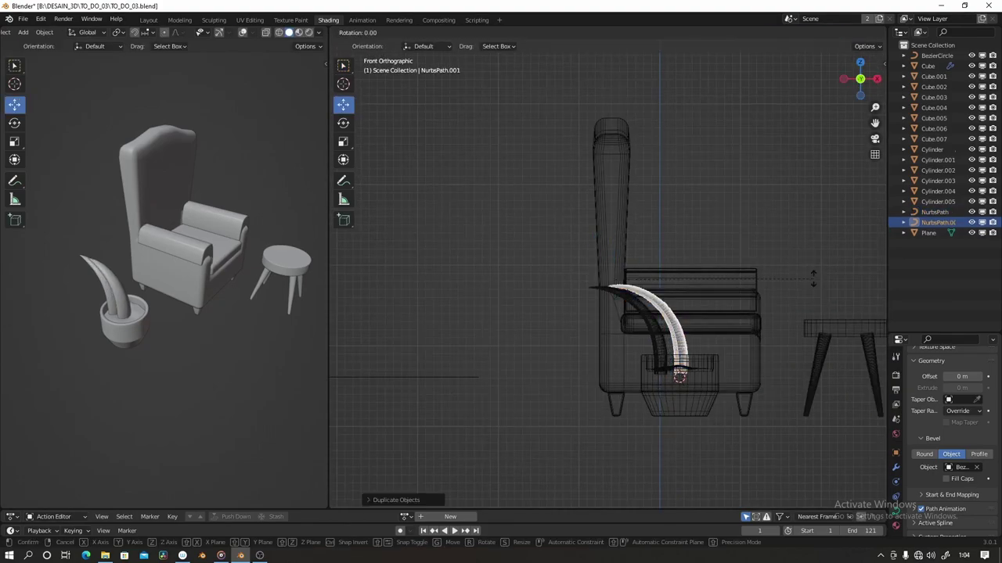
# - From top view in solid shading, duplicate both leaves and rotate them around the pot
pyautogui.click(809, 254)
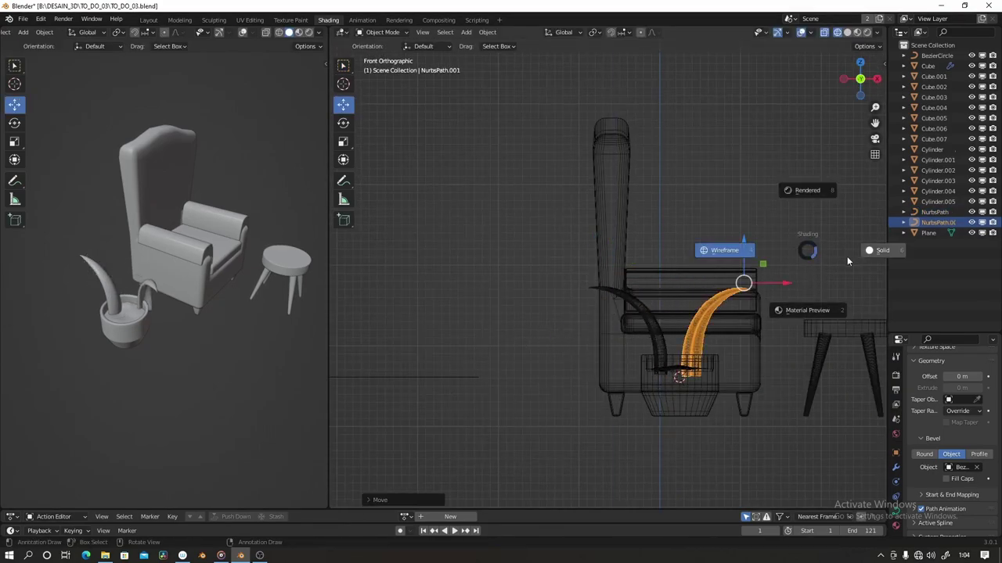
pyautogui.click(847, 261)
pyautogui.click(861, 62)
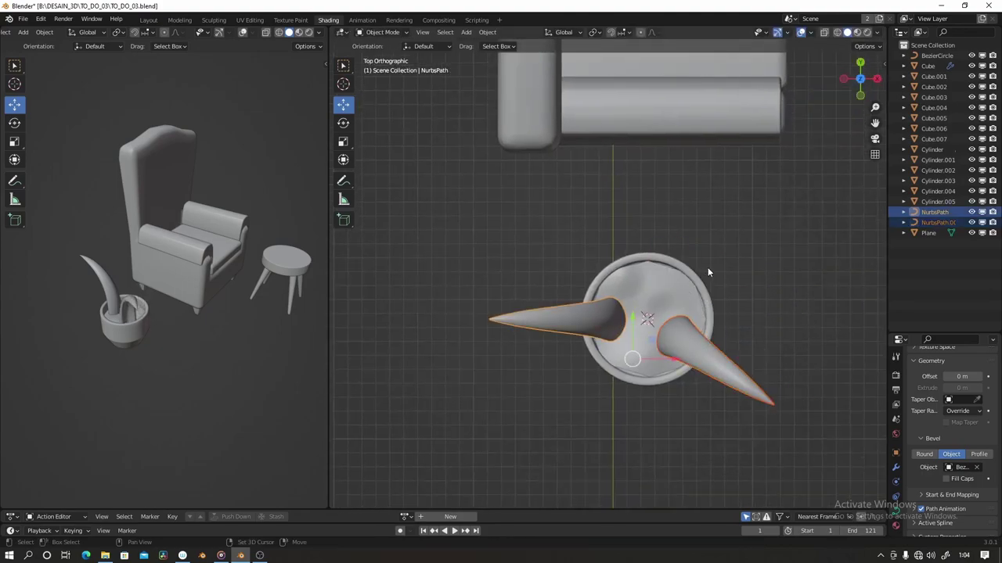
pyautogui.hotkey('shift', 'd')
pyautogui.press('r')
pyautogui.click(653, 373)
pyautogui.moveTo(652, 373); pyautogui.dragTo(660, 303)
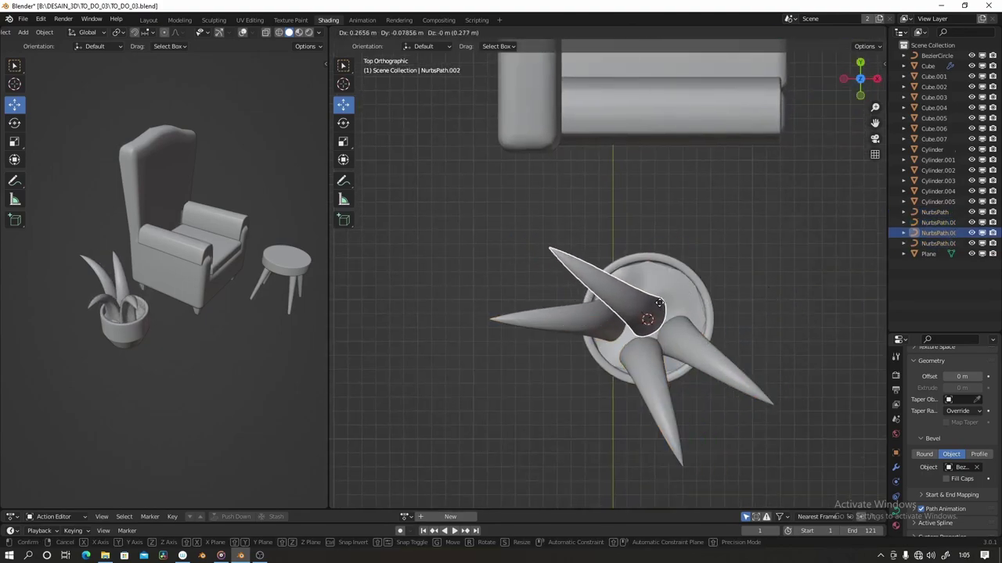
pyautogui.click(660, 303)
# - Add another leaf copy at a new angle and shrink it
pyautogui.hotkey('shift', 'd')
pyautogui.press('r')
pyautogui.click(698, 376)
pyautogui.press('s')
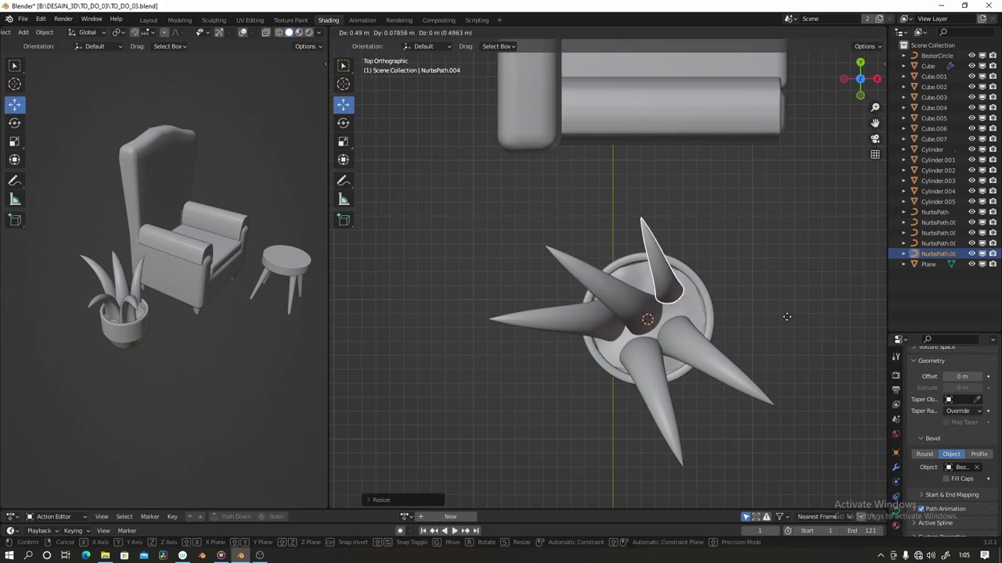
pyautogui.click(787, 316)
pyautogui.moveTo(786, 316)
pyautogui.mouseDown(button='middle')
pyautogui.moveTo(694, 362)
pyautogui.moveTo(660, 391)
pyautogui.moveTo(625, 374)
pyautogui.moveTo(636, 310)
pyautogui.moveTo(595, 337)
pyautogui.mouseUp(button='middle')
# - Scale a leaf and move NurbsPath.001 to a new spot in the pot
pyautogui.click(501, 329)
pyautogui.press('s')
pyautogui.click(735, 415)
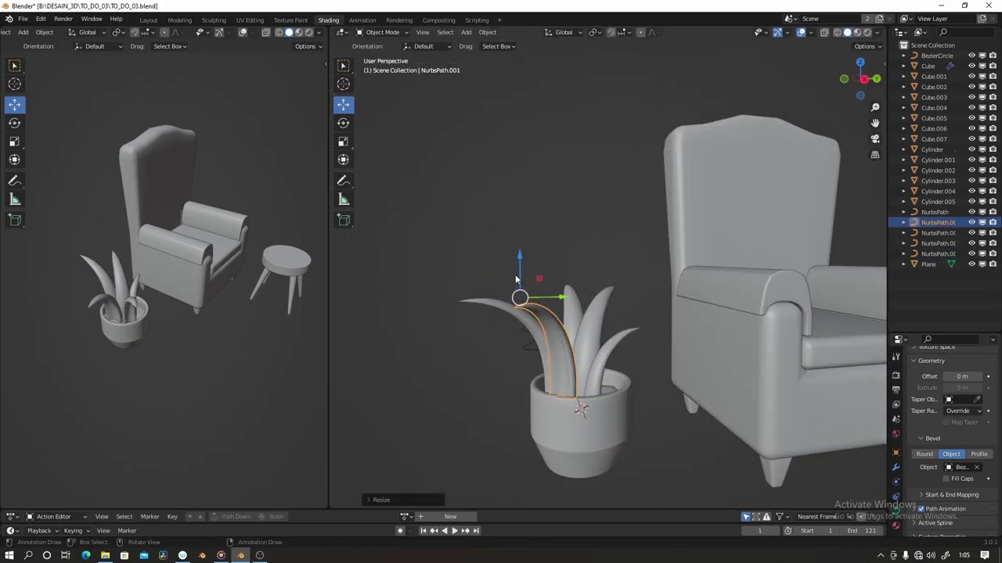
pyautogui.moveTo(517, 279); pyautogui.dragTo(608, 375, button='middle')
pyautogui.press('g')
pyautogui.click(424, 376)
pyautogui.moveTo(425, 376); pyautogui.dragTo(857, 82, button='middle')
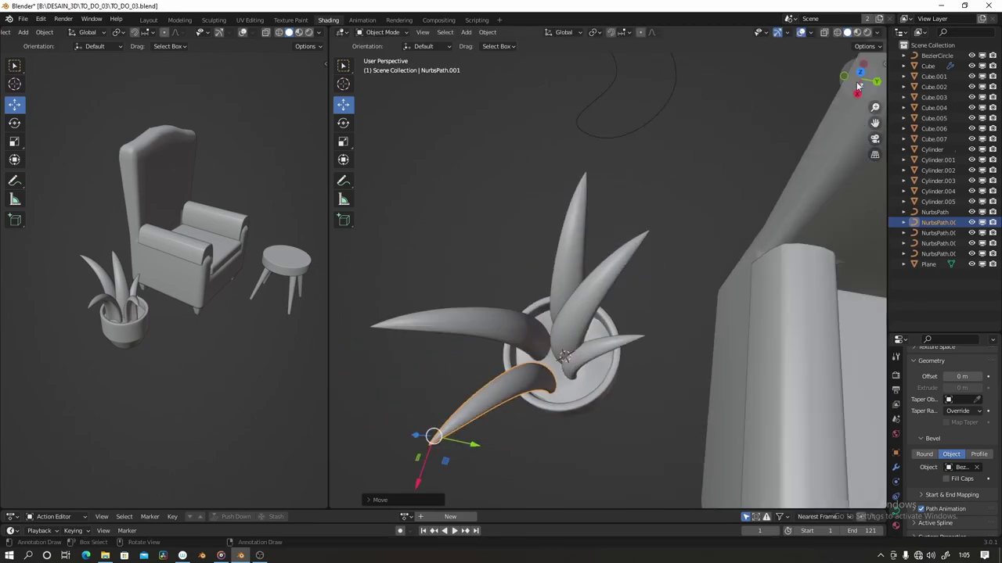
# - From top view, add a rotated leaf pointing outward and shift another leaf left
pyautogui.click(860, 71)
pyautogui.hotkey('shift', 'd')
pyautogui.press('r')
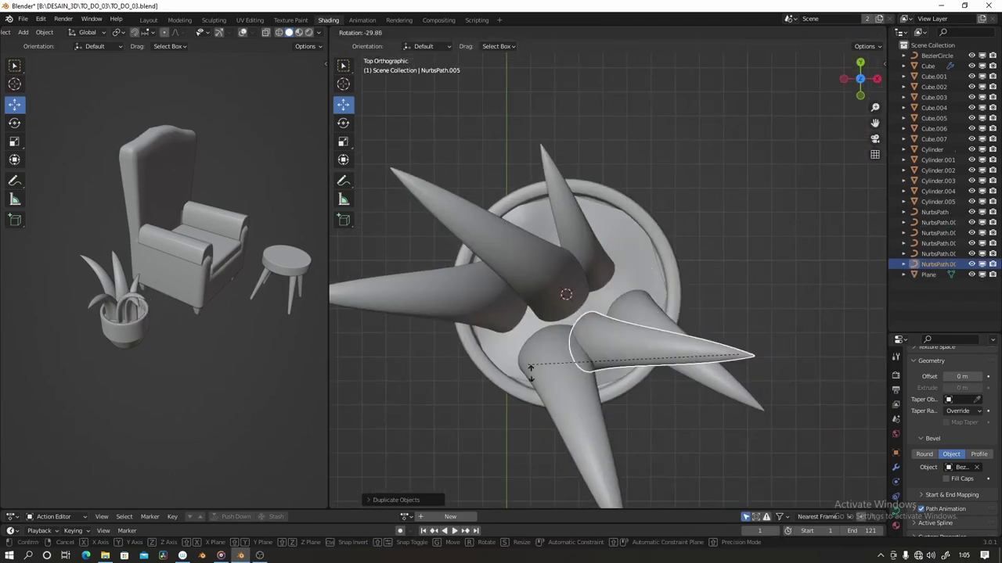
pyautogui.press('g')
pyautogui.click(702, 278)
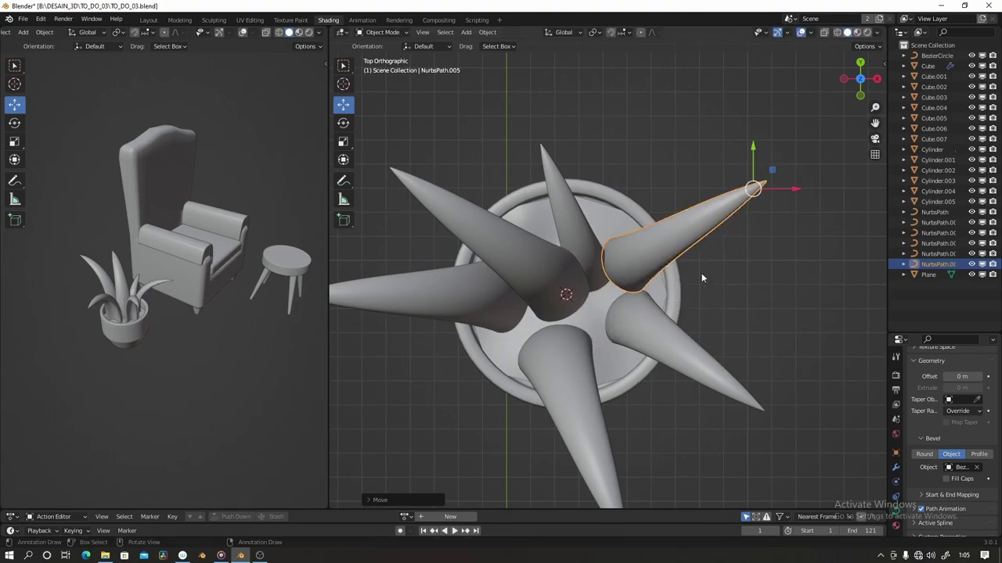
pyautogui.press('g')
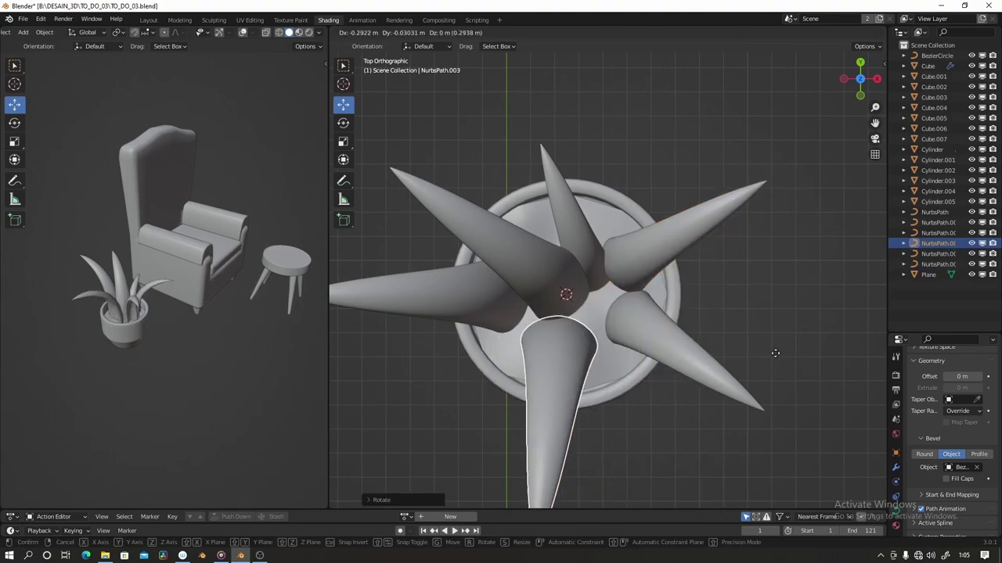
pyautogui.click(632, 354)
# - Add one more rotated leaf copy and lower it along Z
pyautogui.hotkey('shift', 'd')
pyautogui.press('r')
pyautogui.click(740, 277)
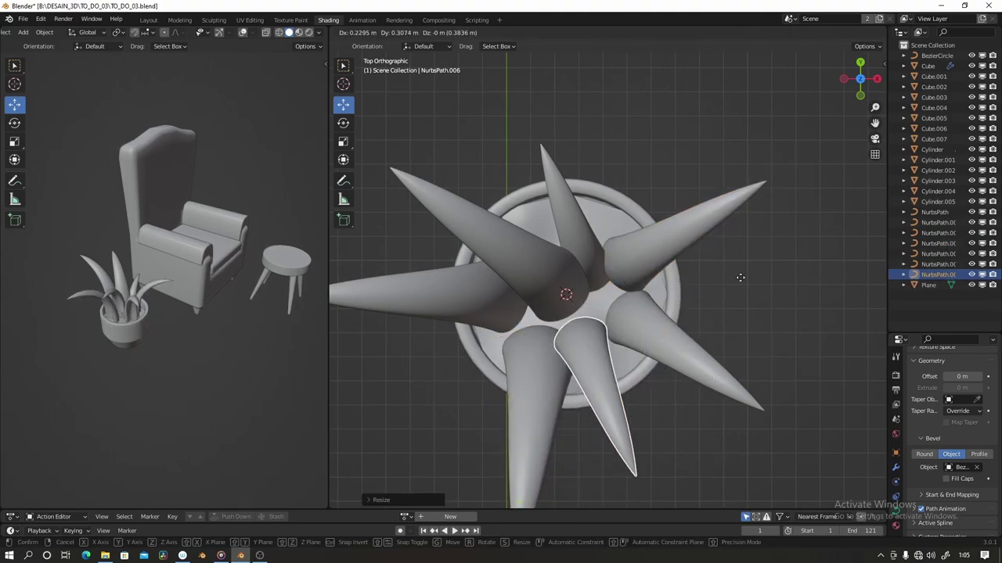
pyautogui.scroll(-5, 732, 206)
pyautogui.press('g')
pyautogui.press('z')
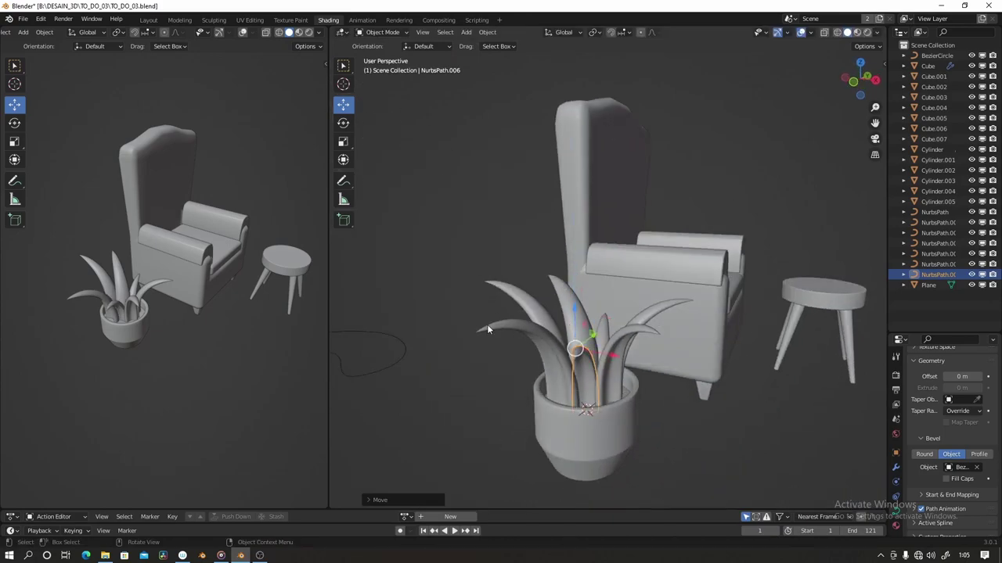
pyautogui.moveTo(487, 324); pyautogui.dragTo(633, 307, button='middle')
# - Reshape the first leaf's top end by moving its control points in Edit Mode
pyautogui.moveTo(300, 322); pyautogui.dragTo(270, 292, button='middle')
pyautogui.click(596, 215)
pyautogui.click(532, 245)
pyautogui.press('Tab')
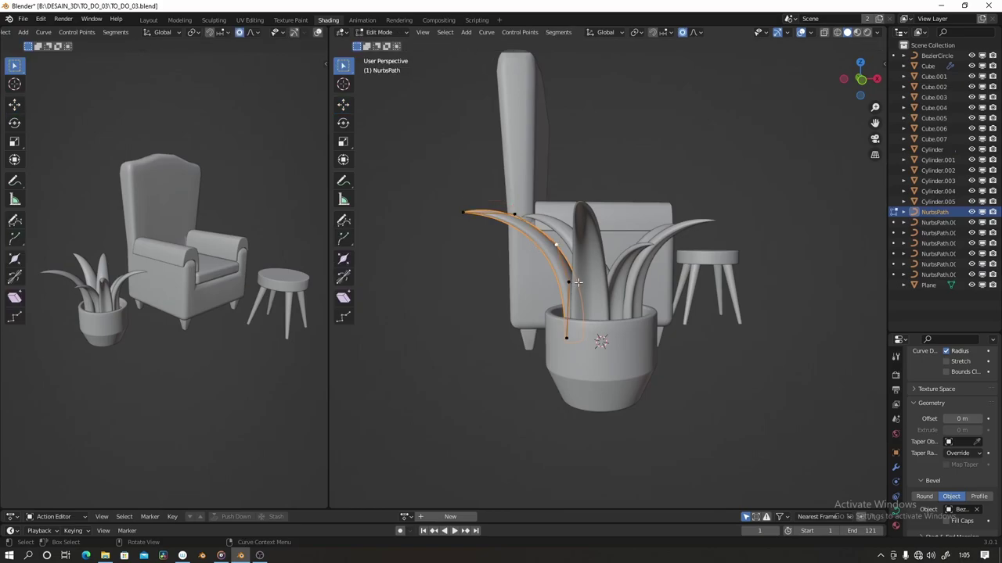
pyautogui.moveTo(578, 283); pyautogui.dragTo(501, 258, button='middle')
pyautogui.press('g')
pyautogui.click(454, 204)
pyautogui.moveTo(454, 203); pyautogui.dragTo(553, 229, button='middle')
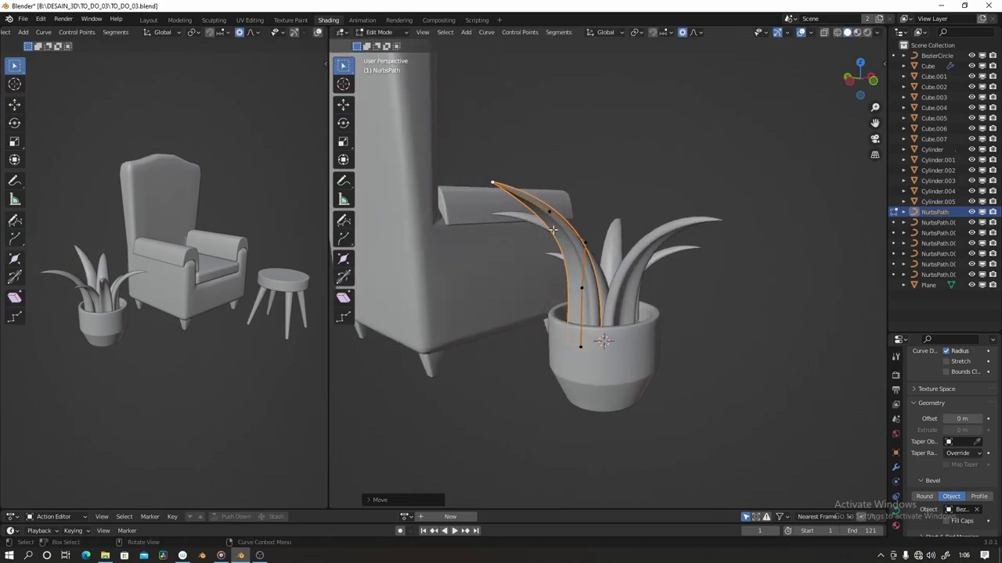
pyautogui.press('Tab')
# - Re-bend NurbsPath.001 further outward using proportional editing
pyautogui.click(525, 188)
pyautogui.moveTo(525, 187); pyautogui.dragTo(579, 227, button='middle')
pyautogui.press('Tab')
pyautogui.press('Tab')
pyautogui.scroll(-3, 649, 272)
pyautogui.click(649, 272)
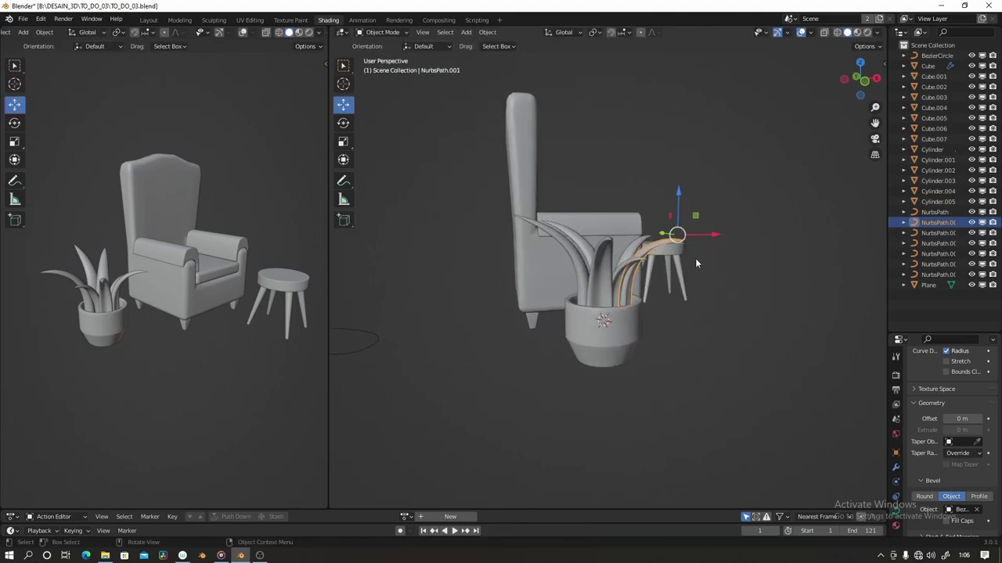
pyautogui.moveTo(695, 263)
pyautogui.mouseDown(button='middle')
pyautogui.moveTo(727, 268)
pyautogui.moveTo(650, 258)
pyautogui.mouseUp(button='middle')
pyautogui.press('Tab')
pyautogui.press('g')
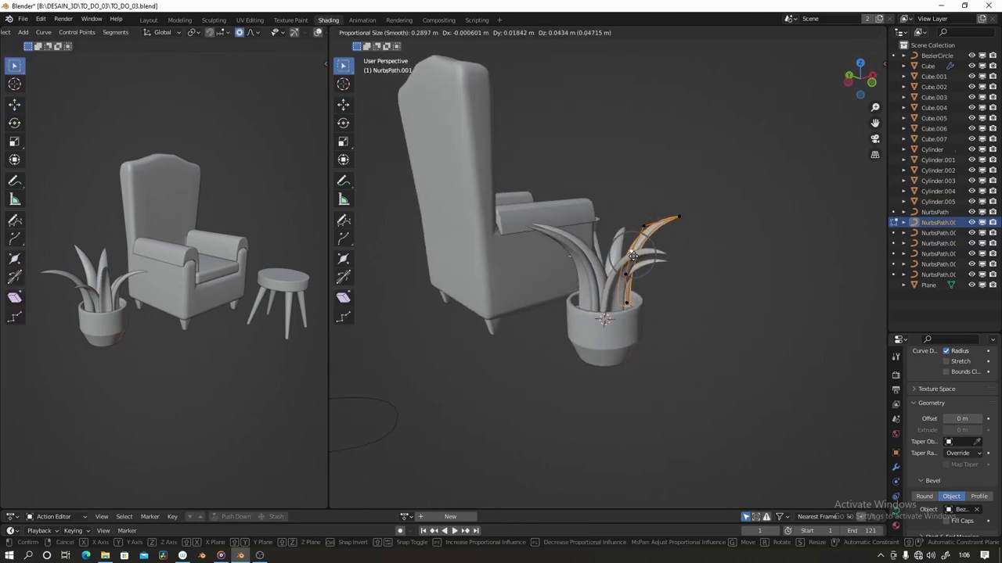
pyautogui.moveTo(694, 219); pyautogui.dragTo(747, 216, button='middle')
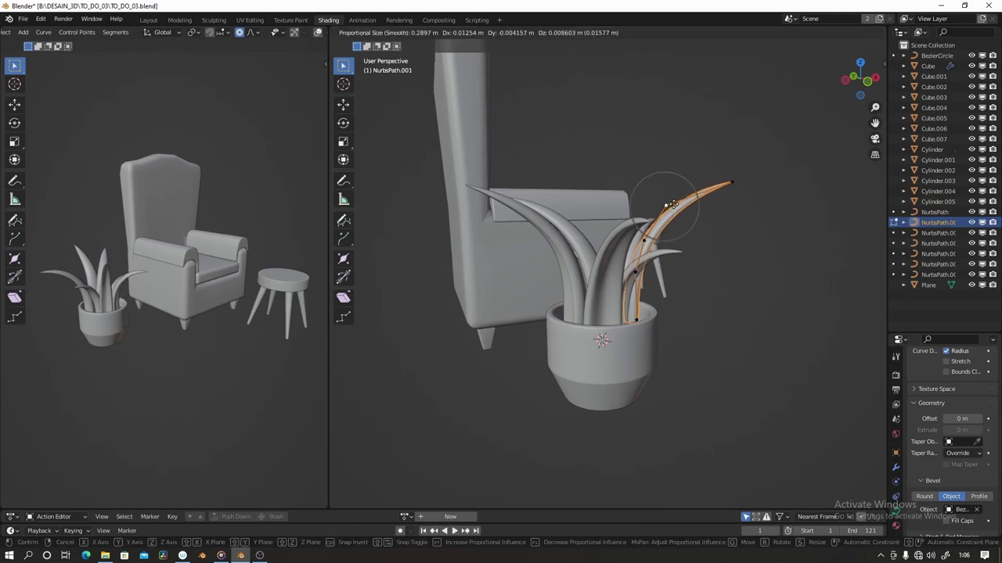
pyautogui.click(656, 232)
pyautogui.press('Tab')
pyautogui.moveTo(655, 233); pyautogui.dragTo(657, 284, button='middle')
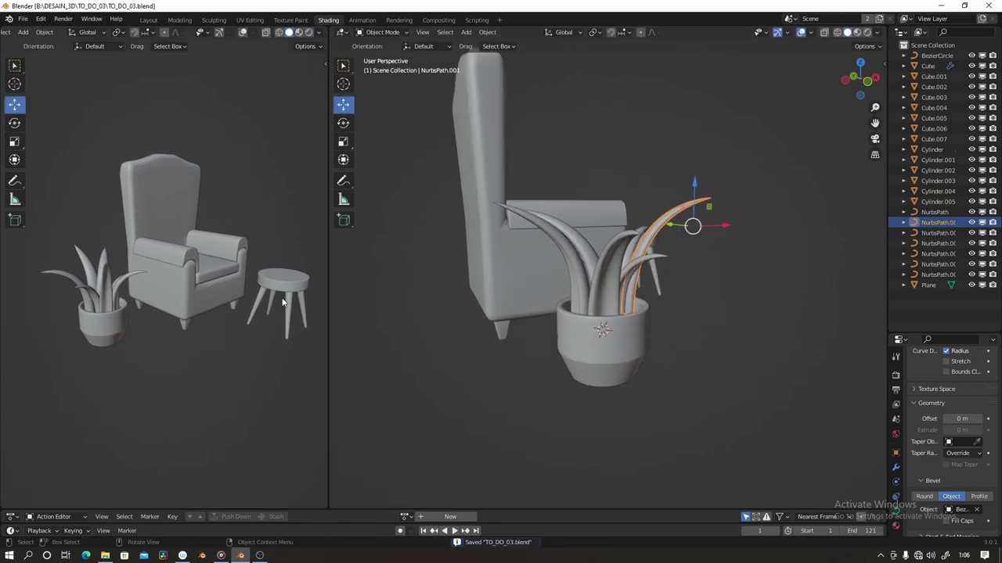
# - Review the plant beside the side table and armchair, then bring up the Add menu
pyautogui.moveTo(284, 302); pyautogui.dragTo(313, 300, button='middle')
pyautogui.moveTo(656, 328)
pyautogui.mouseDown(button='middle')
pyautogui.moveTo(643, 337)
pyautogui.moveTo(699, 331)
pyautogui.moveTo(681, 301)
pyautogui.mouseUp(button='middle')
pyautogui.hotkey('shift', 'a')
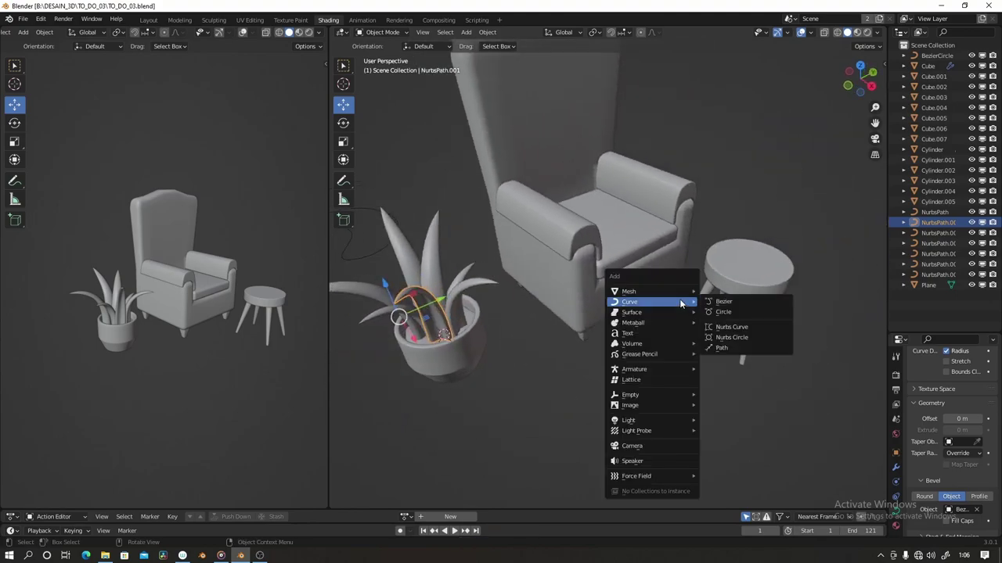
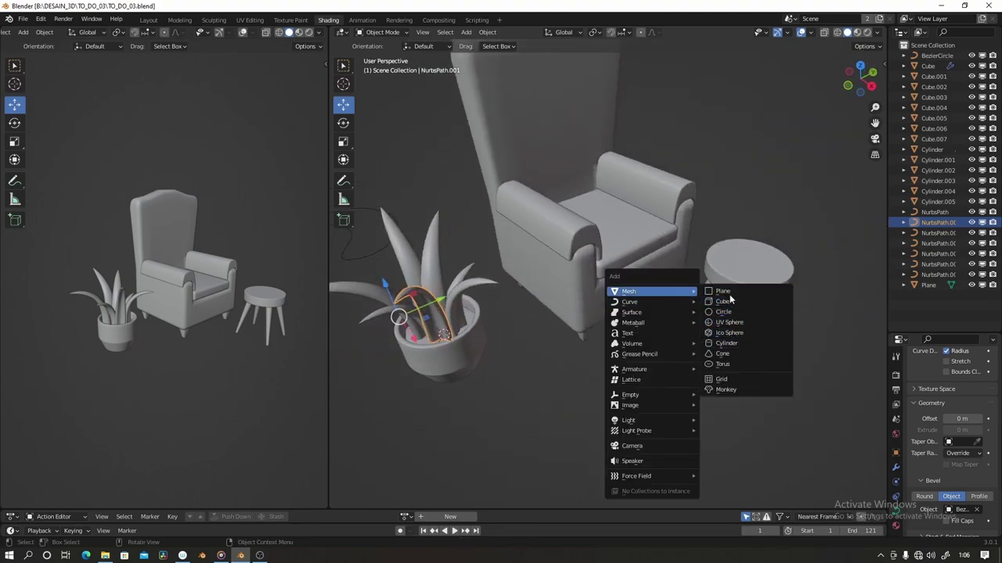
# - Add a cylinder and move it over the round side table in top view
pyautogui.click(726, 343)
pyautogui.moveTo(788, 301); pyautogui.dragTo(813, 298, button='middle')
pyautogui.press('KP_7')
pyautogui.moveTo(512, 384); pyautogui.dragTo(604, 235)
pyautogui.scroll(3, 758, 360)
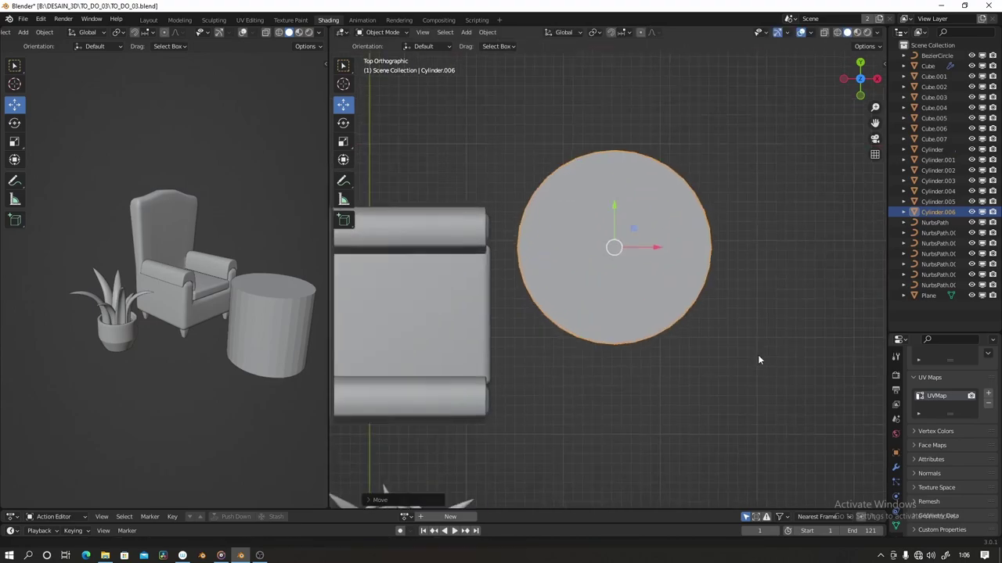
# - Shrink the cylinder, rest it on the table top, and adjust its size
pyautogui.press('s')
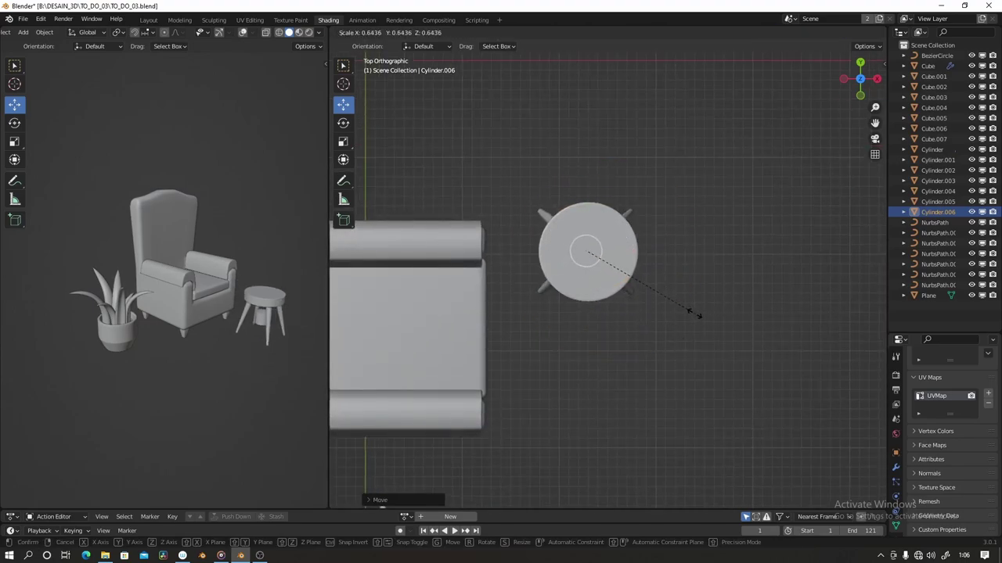
pyautogui.moveTo(585, 265); pyautogui.dragTo(591, 356, button='middle')
pyautogui.press('g')
pyautogui.press('z')
pyautogui.click(589, 289)
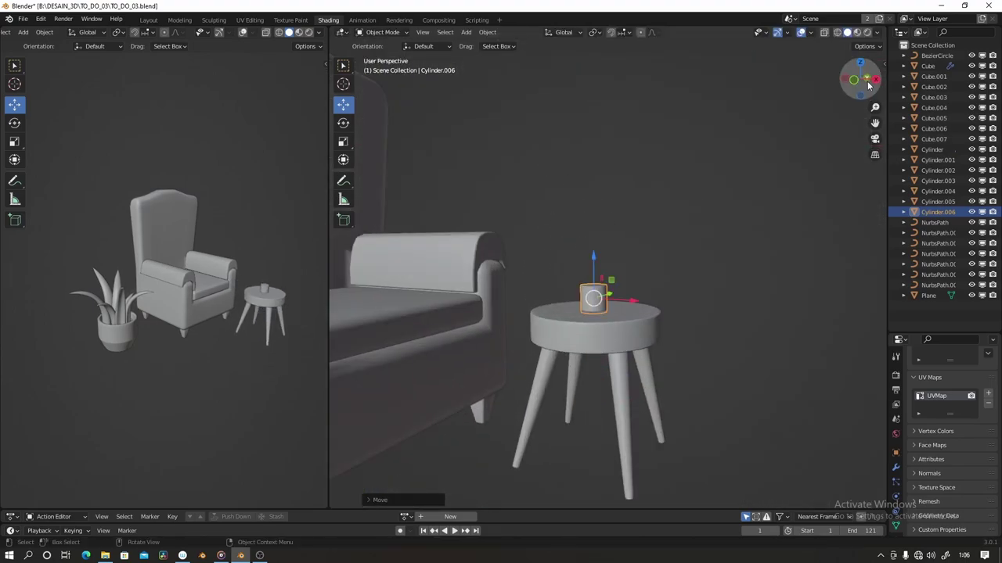
pyautogui.click(861, 66)
pyautogui.scroll(3, 676, 240)
pyautogui.press('s')
pyautogui.click(710, 294)
# - Flatten the cylinder along Z into a thin disc
pyautogui.moveTo(711, 293); pyautogui.dragTo(633, 329, button='middle')
pyautogui.press('s')
pyautogui.press('z')
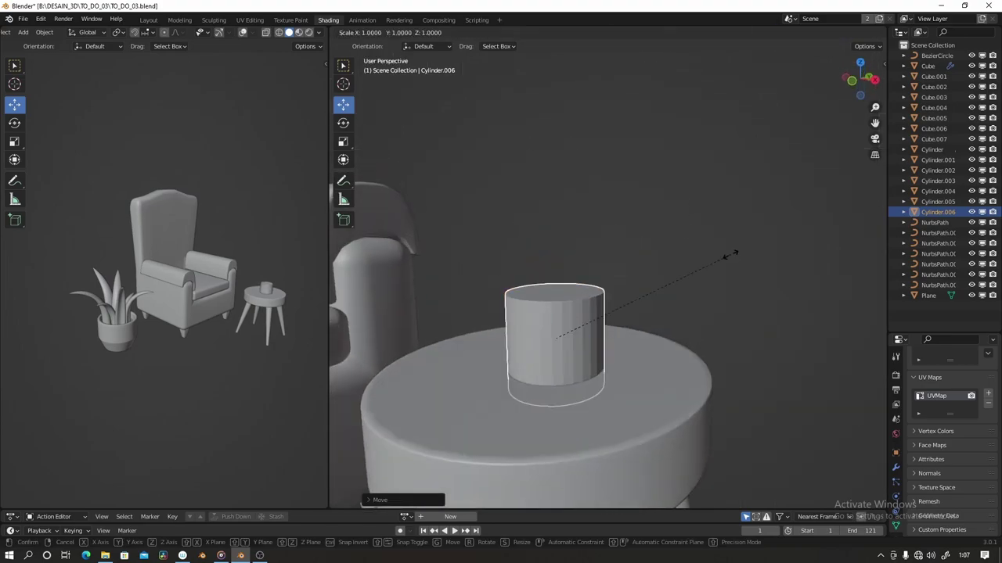
pyautogui.click(593, 327)
pyautogui.press('s')
pyautogui.press('z')
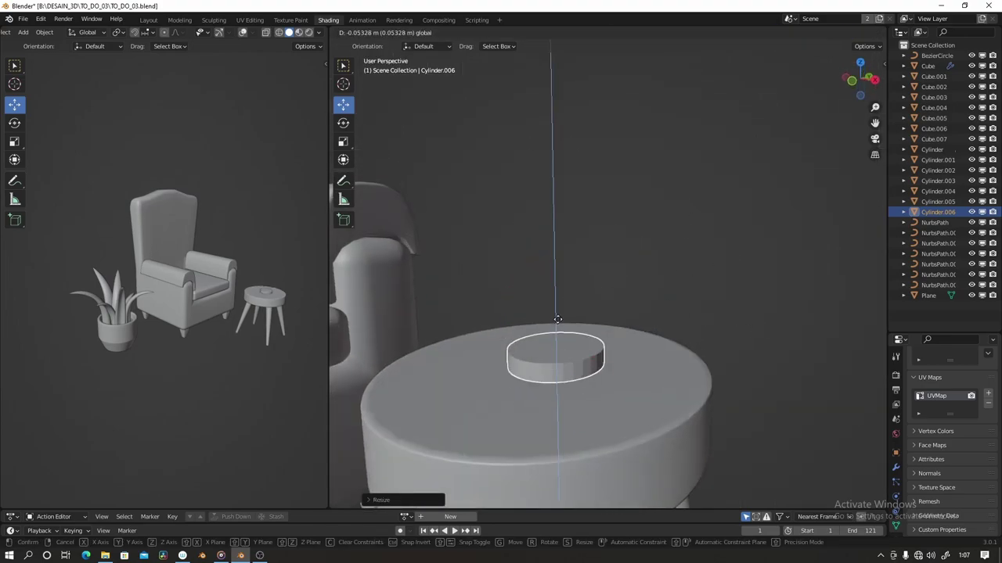
pyautogui.click(646, 342)
# - In Edit Mode, lower, resize and reposition the disc's top face
pyautogui.press('Tab')
pyautogui.moveTo(646, 343); pyautogui.dragTo(650, 368, button='middle')
pyautogui.press('g')
pyautogui.press('z')
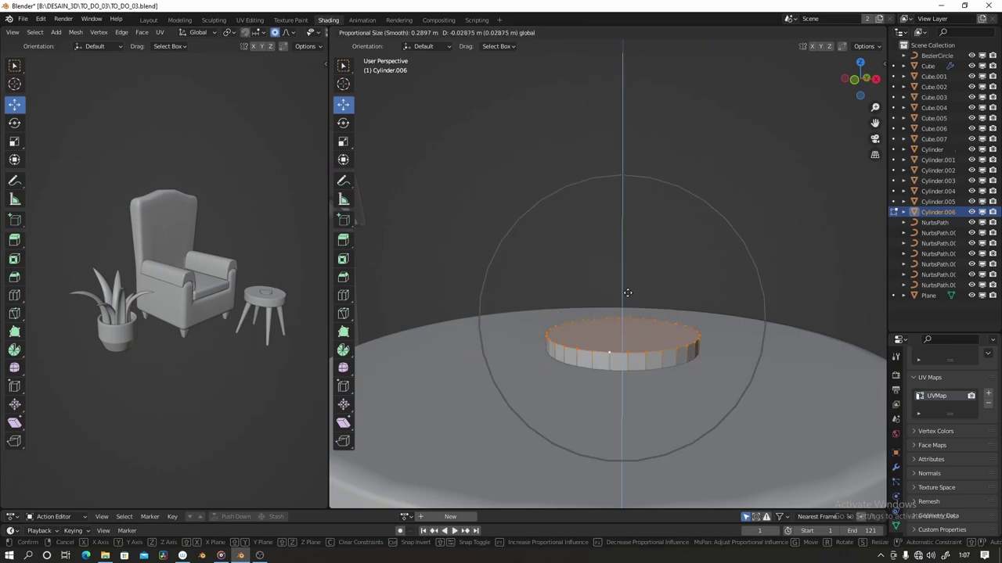
pyautogui.click(785, 196)
pyautogui.press('g')
pyautogui.press('z')
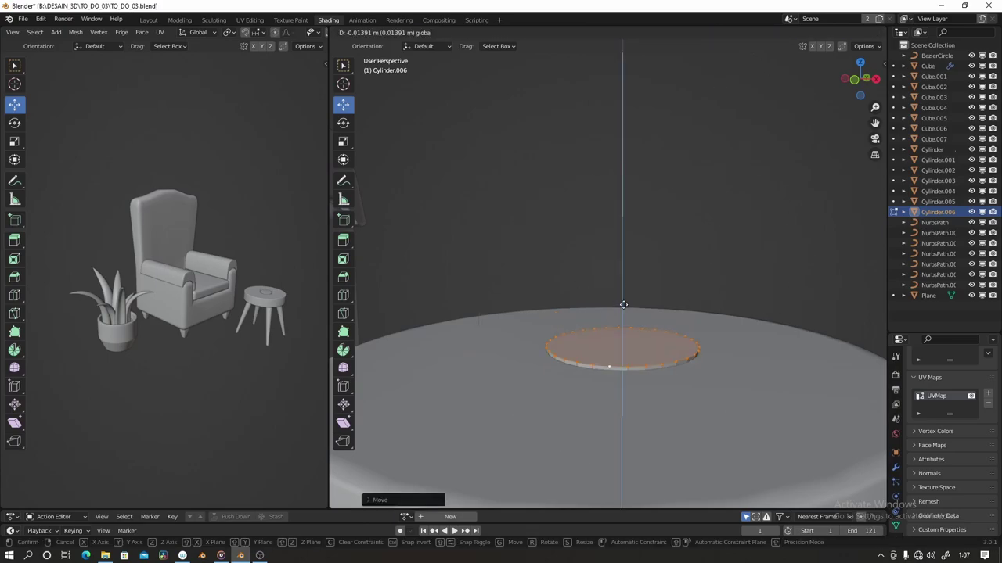
pyautogui.click(763, 321)
pyautogui.press('s')
pyautogui.press('g')
pyautogui.press('z')
pyautogui.click(568, 352)
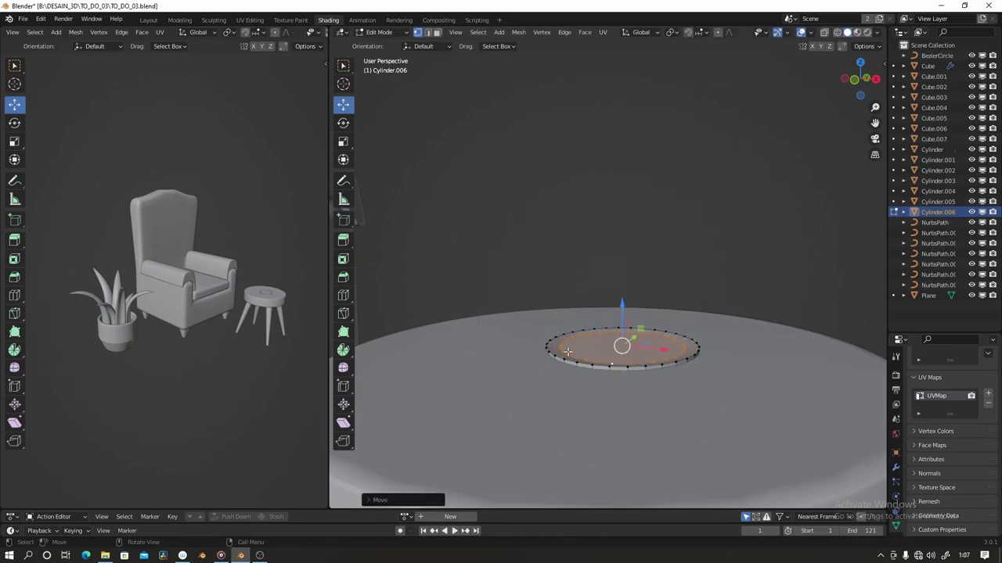
# - Select the disc's bottom edge loop and move it vertically
pyautogui.click(508, 355)
pyautogui.hotkey('shift', 'z')
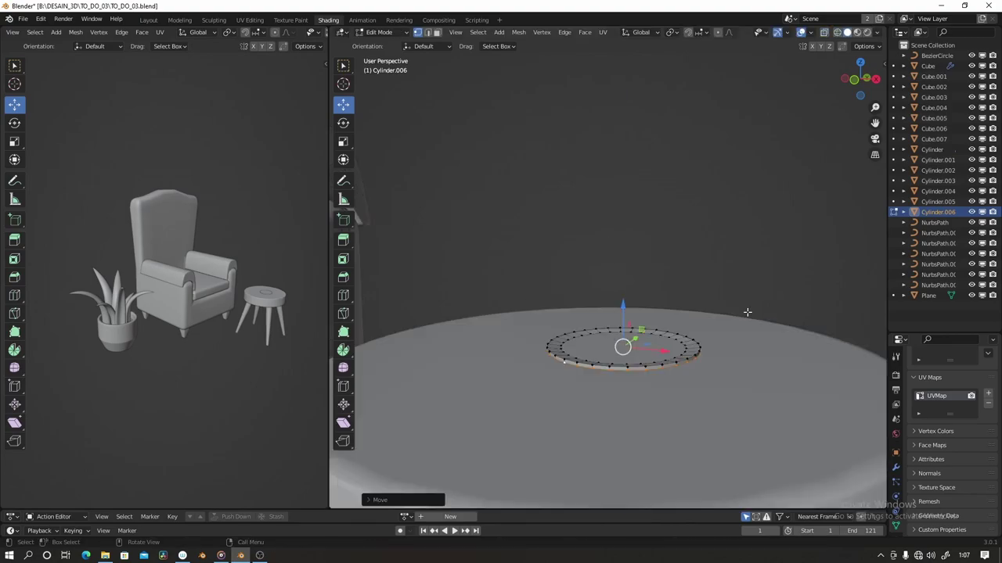
pyautogui.keyDown('alt'); pyautogui.click(529, 383); pyautogui.keyUp('alt')
pyautogui.press('g')
pyautogui.press('z')
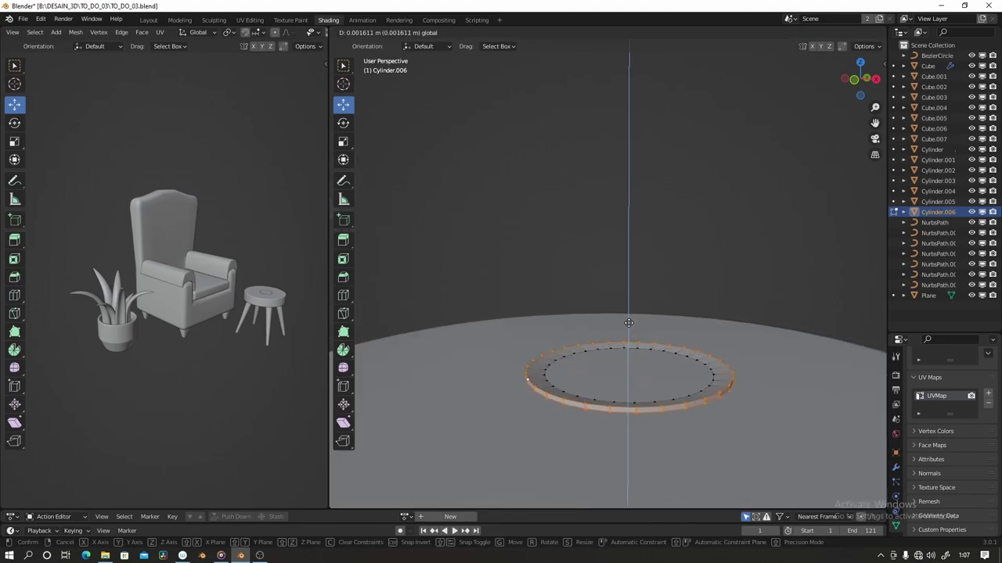
pyautogui.click(628, 323)
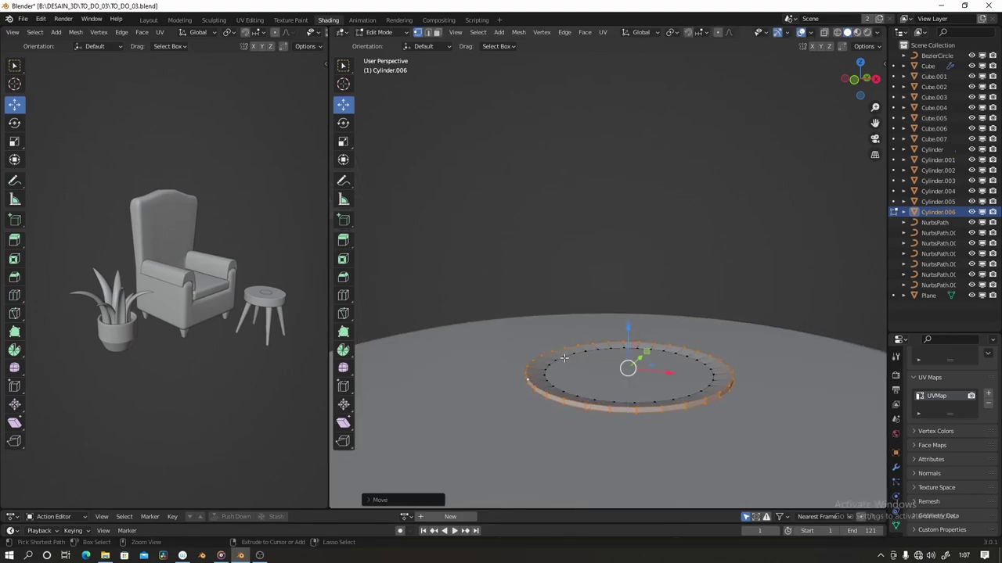
pyautogui.scroll(-2, 637, 344)
pyautogui.press('Tab')
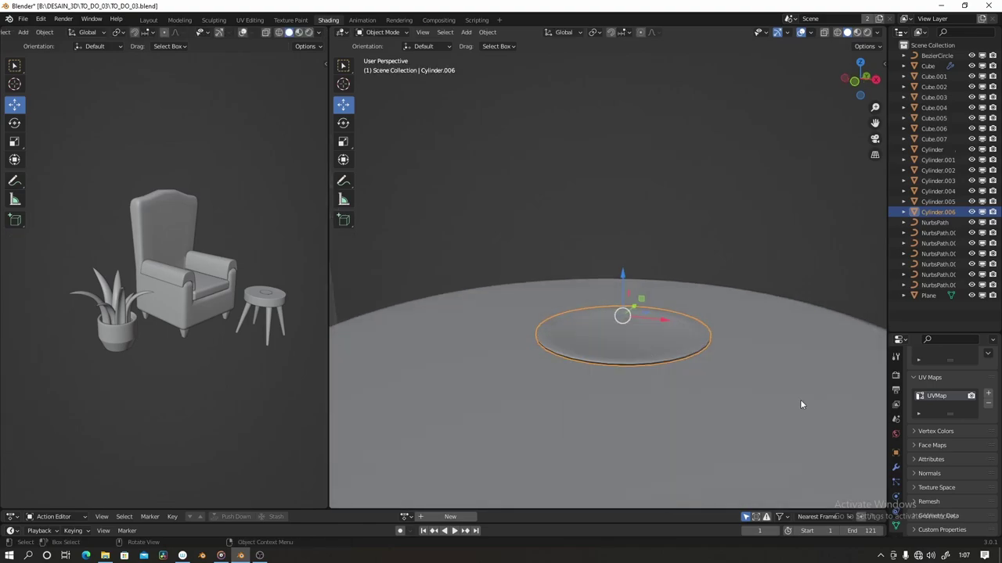
# - Add a Subdivision Surface modifier and an extra edge loop around the rim
pyautogui.click(895, 468)
pyautogui.click(947, 374)
pyautogui.click(799, 316)
pyautogui.press('Tab')
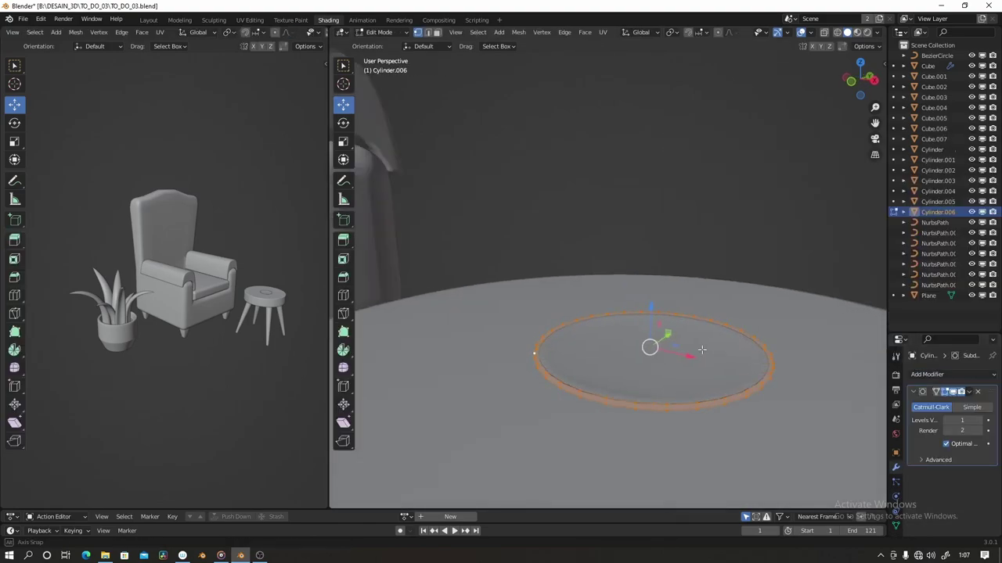
pyautogui.moveTo(650, 352); pyautogui.dragTo(665, 313, button='middle')
pyautogui.scroll(1, 626, 407)
pyautogui.press('g')
pyautogui.press('g')
pyautogui.click(581, 437)
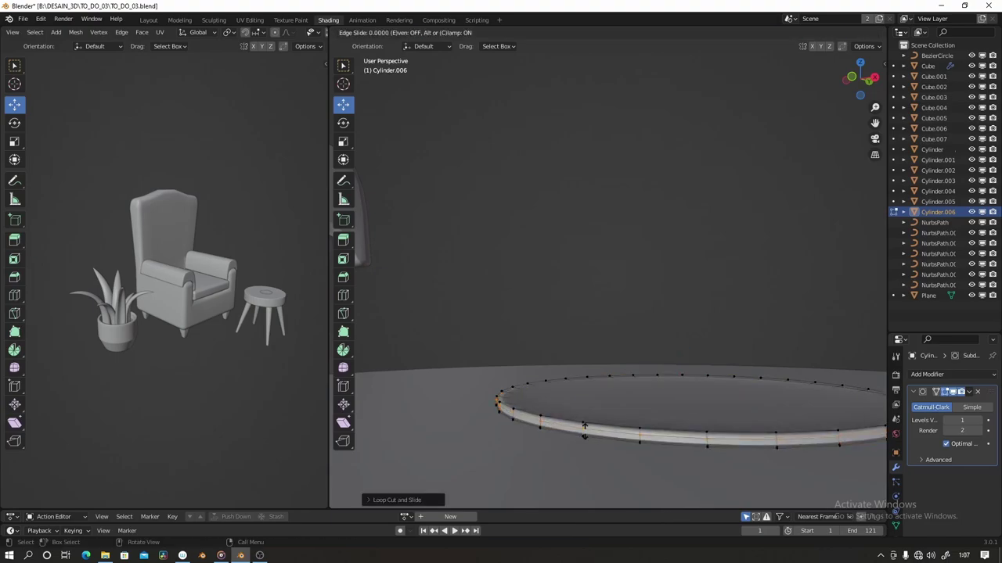
# - Shrink the saucer's top face to form a raised rim
pyautogui.moveTo(581, 435); pyautogui.dragTo(585, 415, button='middle')
pyautogui.click(563, 355)
pyautogui.press('s')
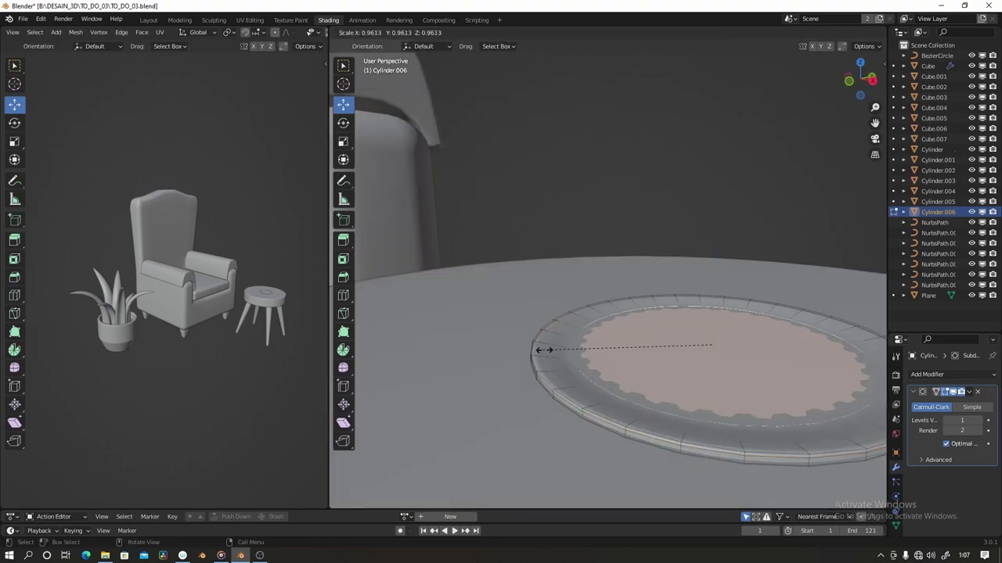
pyautogui.click(537, 350)
pyautogui.press('Tab')
pyautogui.moveTo(689, 344); pyautogui.dragTo(651, 321, button='middle')
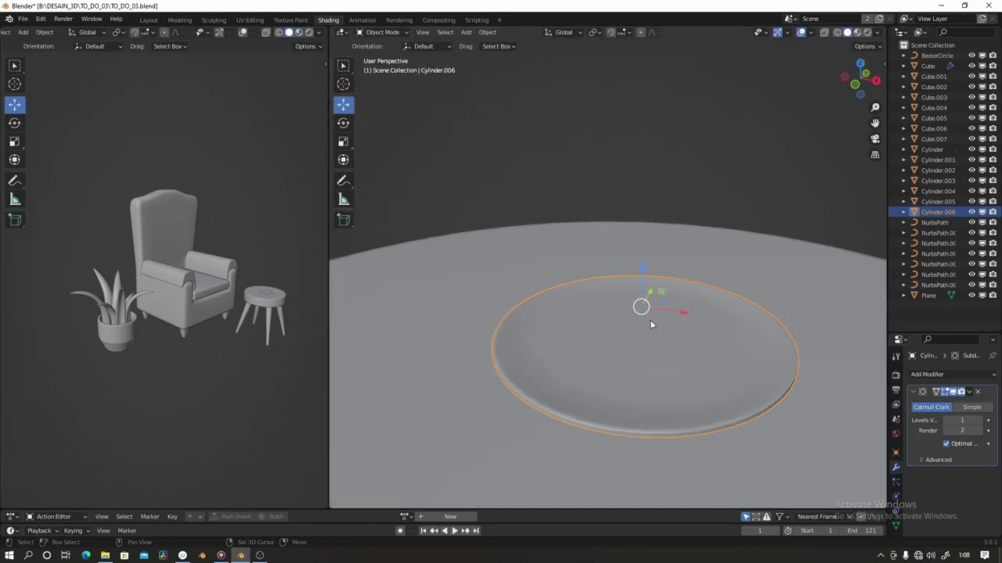
pyautogui.hotkey('shift', 'a')
# - Add a new cylinder with 12 vertices
pyautogui.click(698, 372)
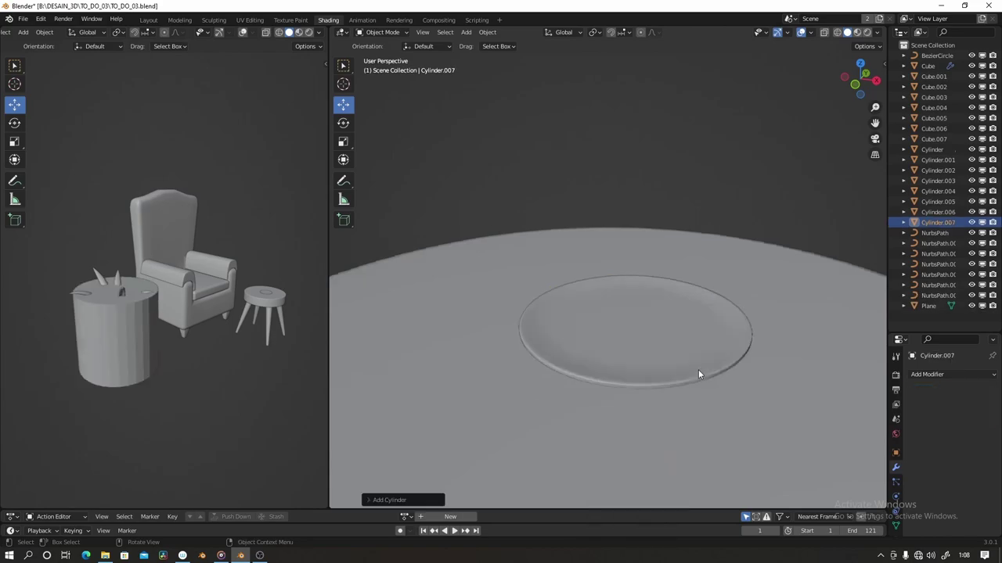
pyautogui.moveTo(698, 370)
pyautogui.mouseDown(button='middle')
pyautogui.moveTo(537, 328)
pyautogui.moveTo(366, 496)
pyautogui.mouseUp(button='middle')
pyautogui.click(368, 499)
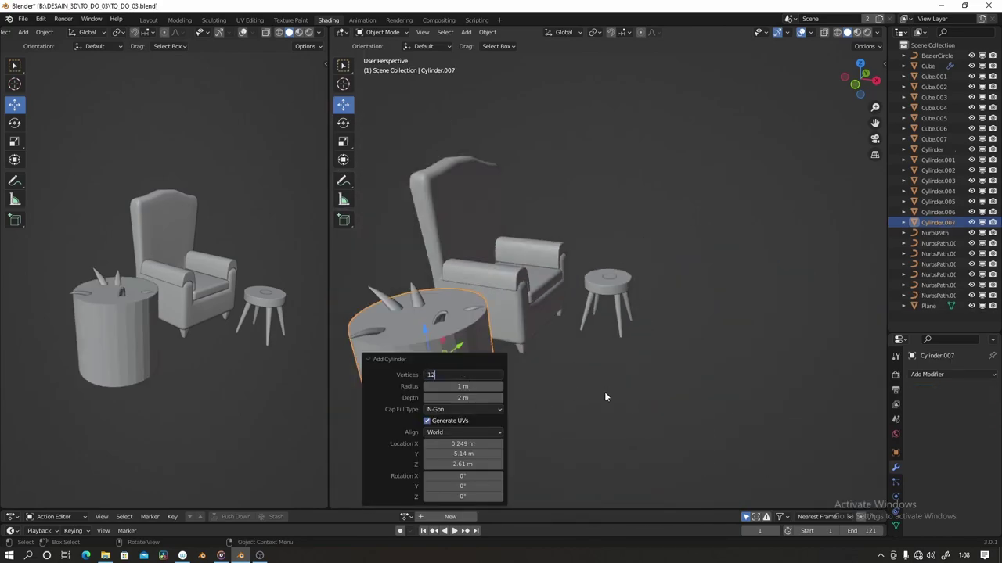
pyautogui.click(859, 65)
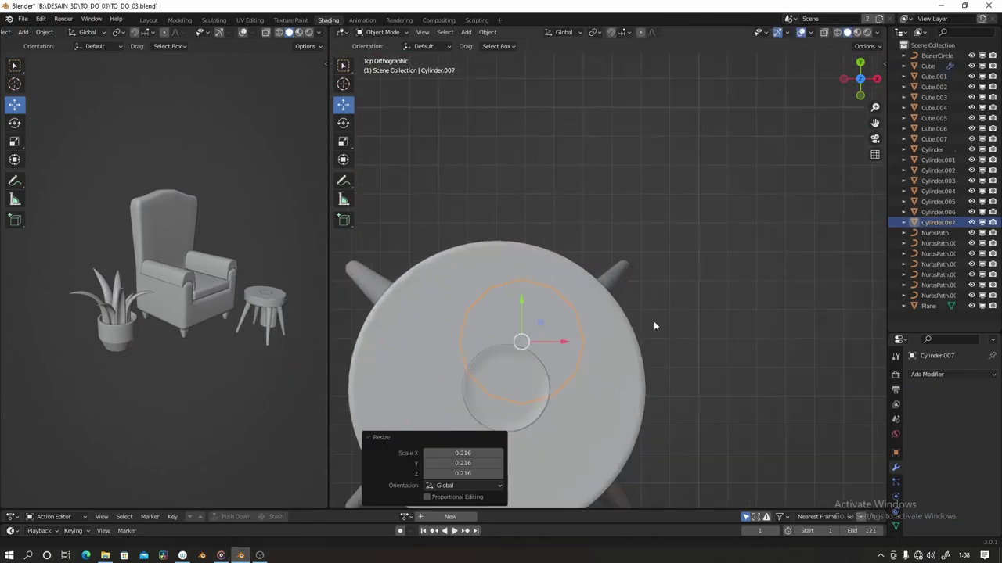
pyautogui.scroll(3, 653, 321)
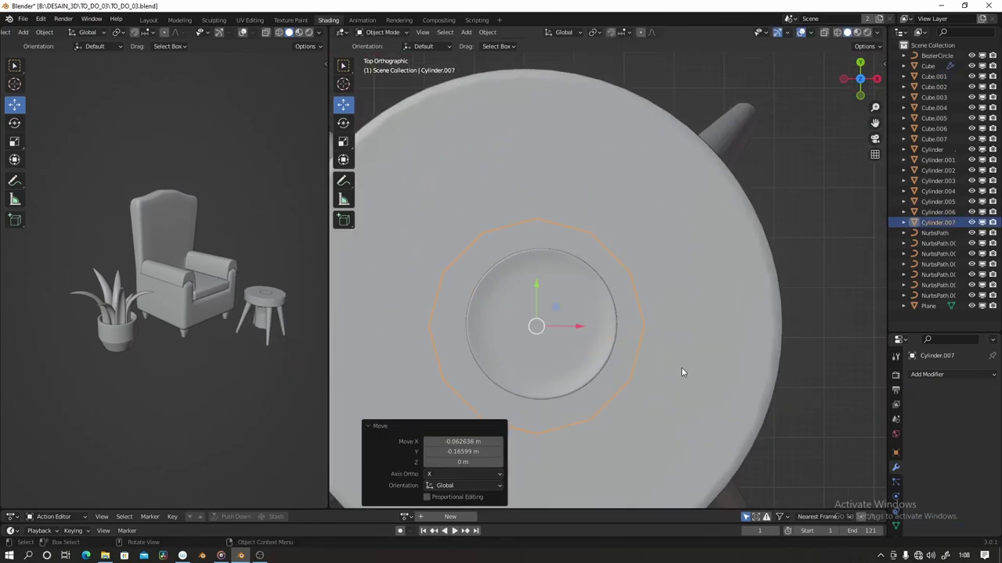
pyautogui.press('s')
pyautogui.press('Escape')
# - Raise the cylinder onto the saucer and isolate it in a side orthographic local view
pyautogui.moveTo(675, 339); pyautogui.dragTo(727, 201, button='middle')
pyautogui.press('g')
pyautogui.press('z')
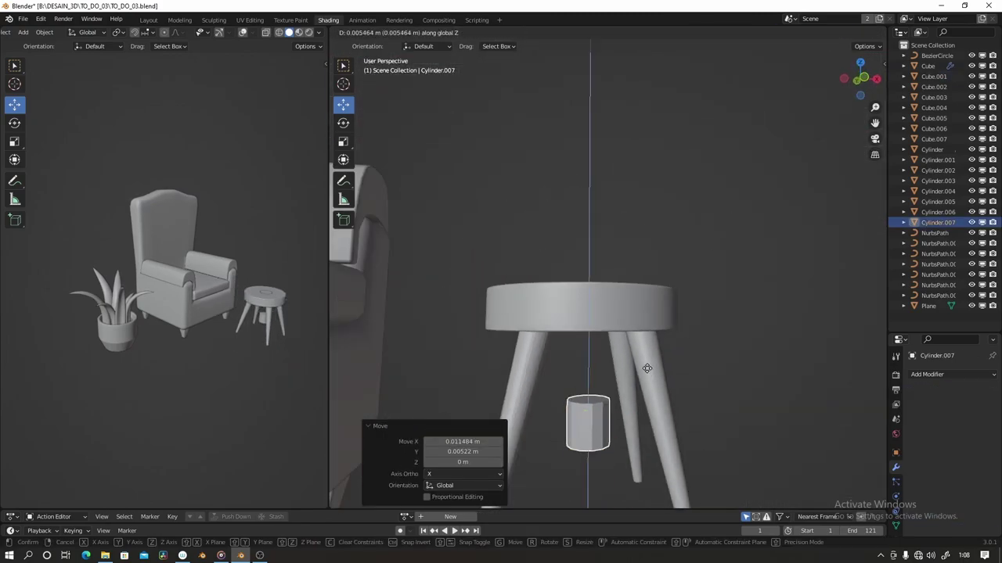
pyautogui.click(678, 216)
pyautogui.scroll(5, 678, 216)
pyautogui.moveTo(603, 284); pyautogui.dragTo(800, 125, button='middle')
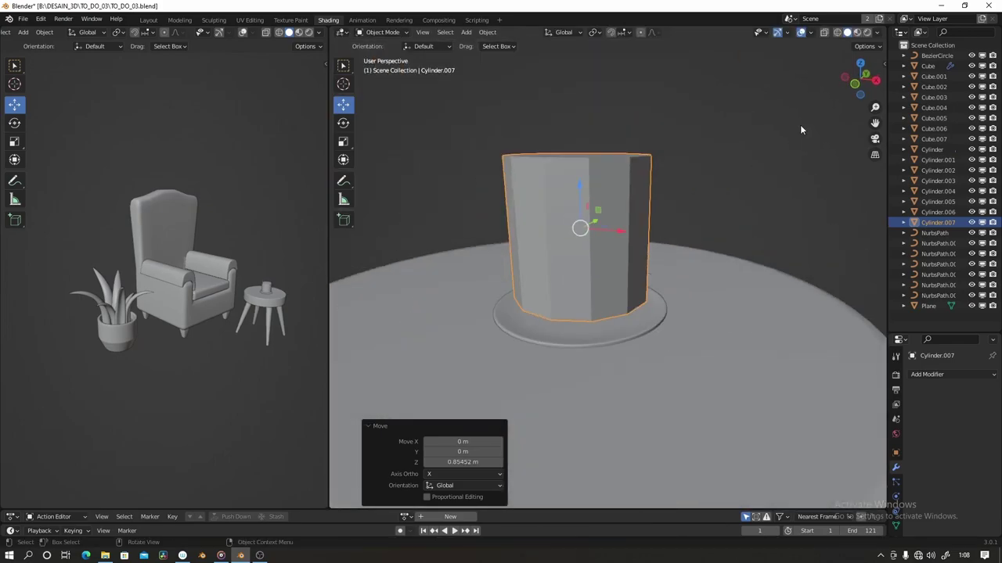
pyautogui.moveTo(716, 260); pyautogui.dragTo(631, 168, button='middle')
pyautogui.click(630, 168)
pyautogui.moveTo(631, 161); pyautogui.dragTo(630, 169)
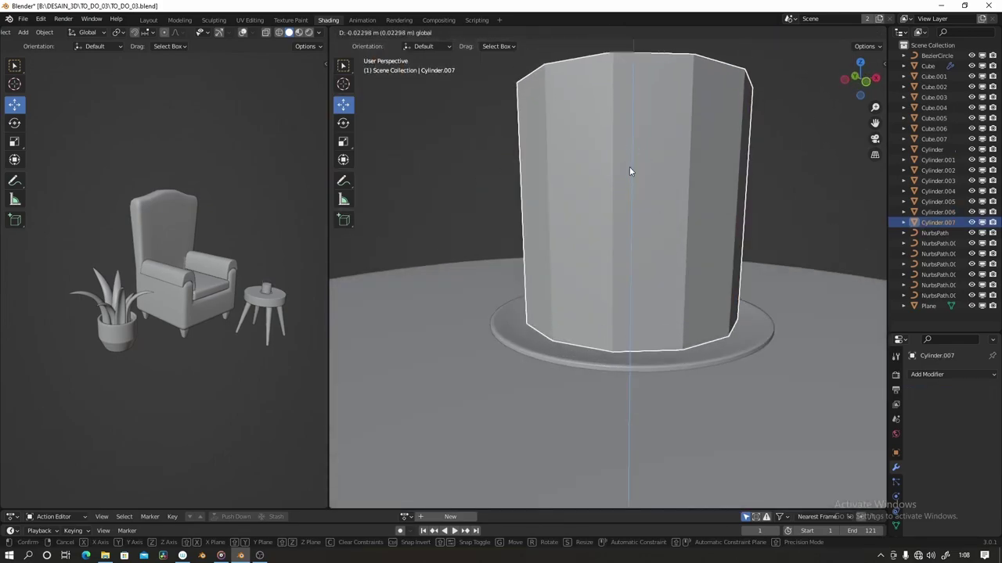
pyautogui.press('KP_Divide')
pyautogui.press('ctrl+KP_3')
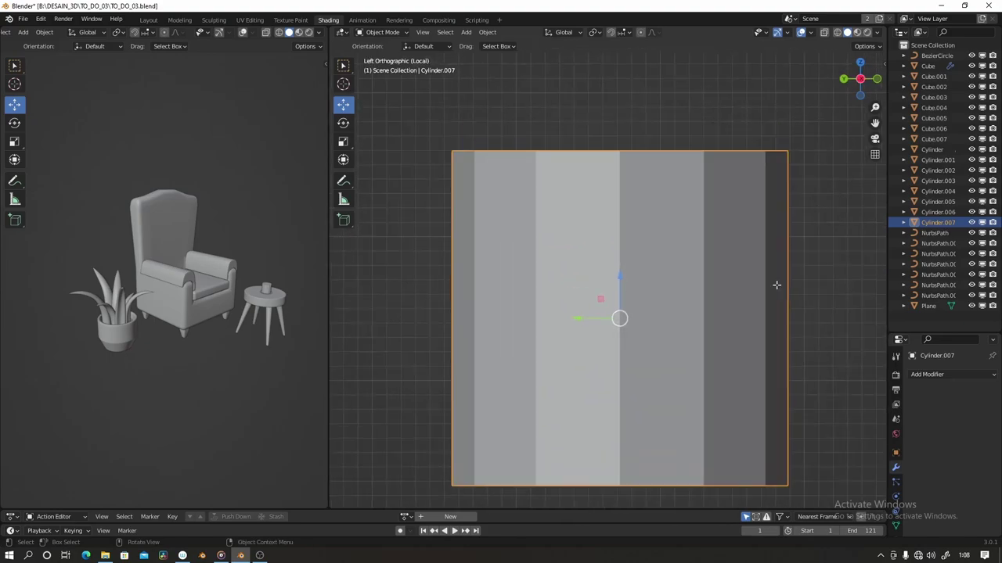
# - Narrow the cylinder's bottom face to taper the cup
pyautogui.press('Tab')
pyautogui.scroll(-2, 487, 367)
pyautogui.click(595, 356)
pyautogui.scroll(3, 721, 356)
pyautogui.click(696, 366)
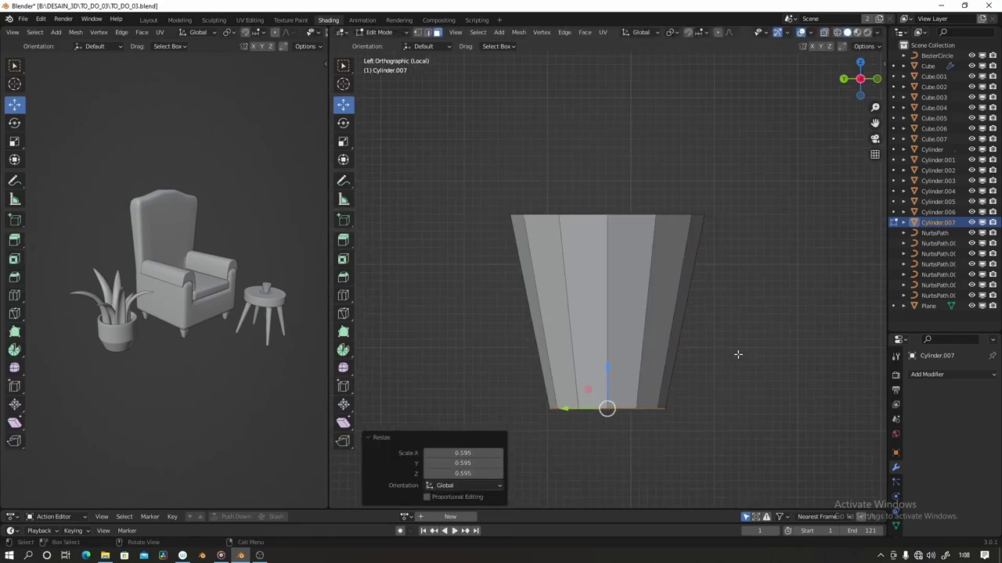
# - Lower the cup's top edge loop slightly along Z
pyautogui.moveTo(459, 175); pyautogui.dragTo(771, 230)
pyautogui.press('g')
pyautogui.press('z')
pyautogui.click(607, 259)
pyautogui.scroll(3, 163, 272)
pyautogui.scroll(3, 163, 271)
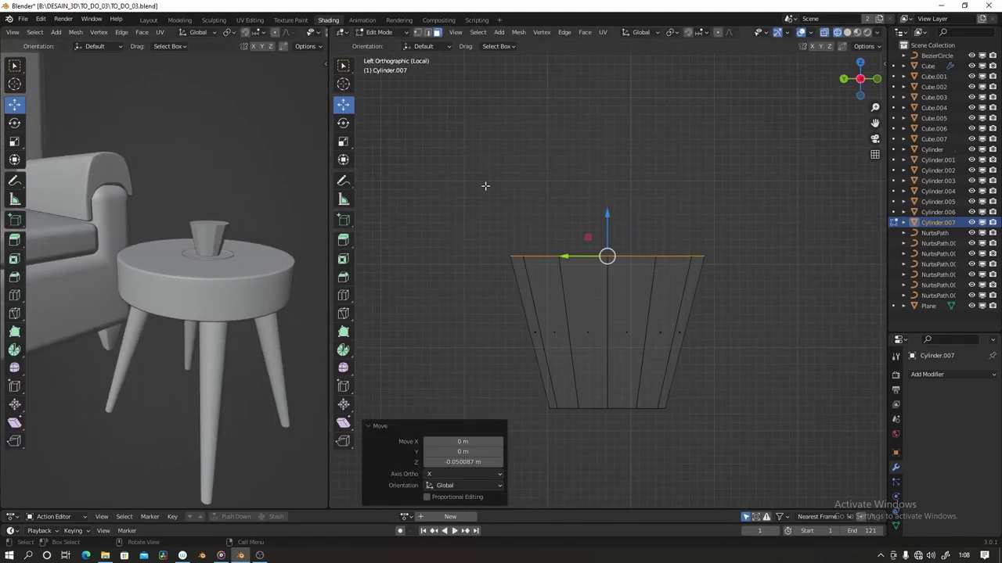
pyautogui.press('g')
pyautogui.press('z')
pyautogui.click(608, 241)
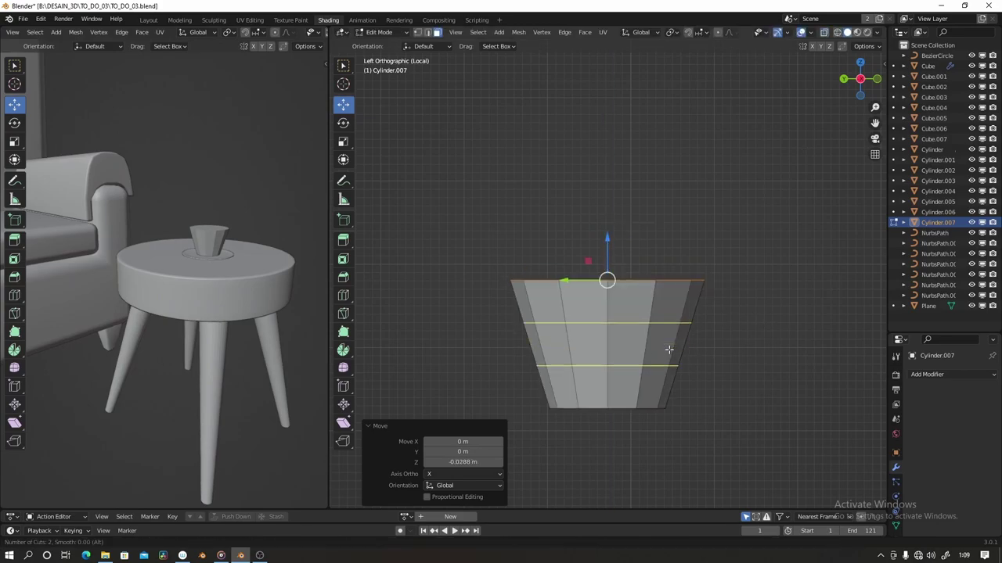
# - Add horizontal loop cuts around the cup body and slide them into place
pyautogui.click(669, 349)
pyautogui.hotkey('ctrl', 'z')
pyautogui.hotkey('ctrl', 'r')
pyautogui.click(671, 344)
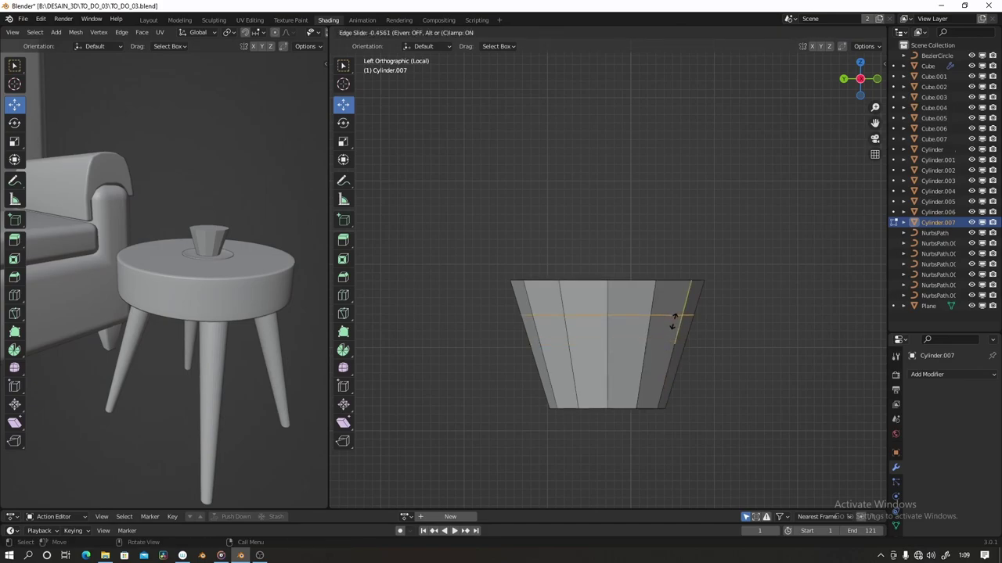
pyautogui.click(654, 356)
pyautogui.click(651, 388)
pyautogui.hotkey('ctrl', 'r')
pyautogui.click(649, 369)
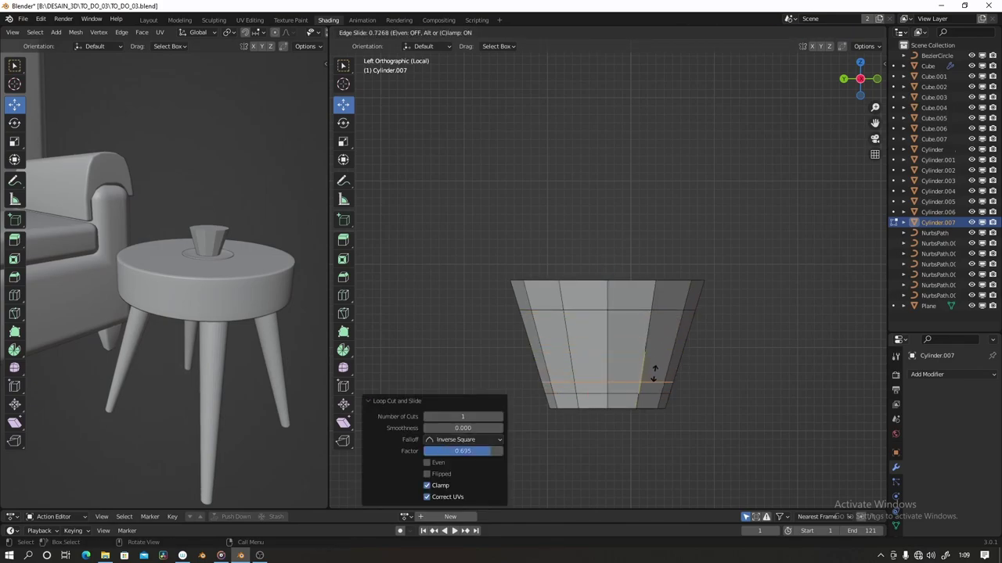
pyautogui.click(656, 335)
pyautogui.click(661, 314)
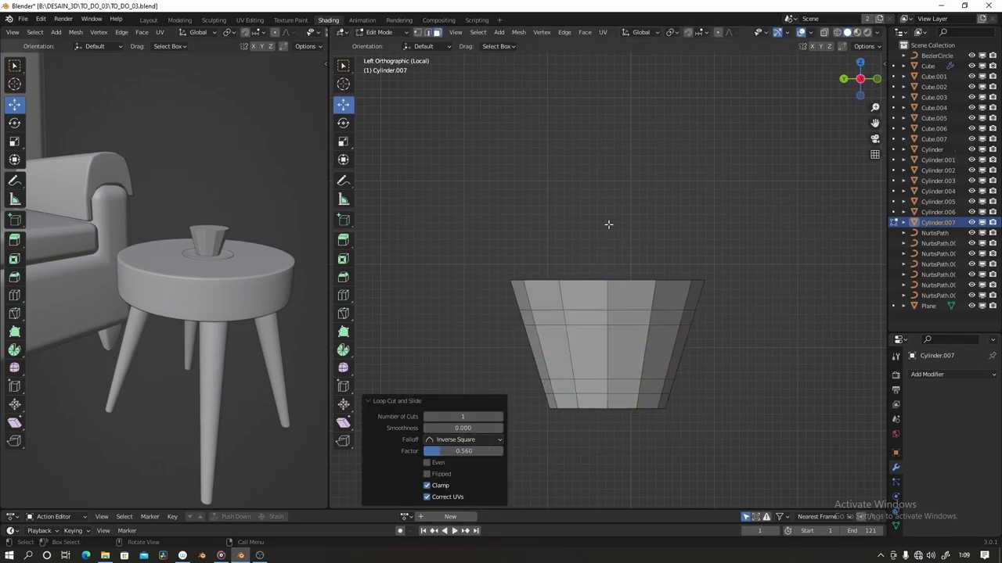
# - Turn on X-ray and view the cup from the top and left side
pyautogui.click(615, 310)
pyautogui.press('KP_7')
pyautogui.hotkey('alt', 'z')
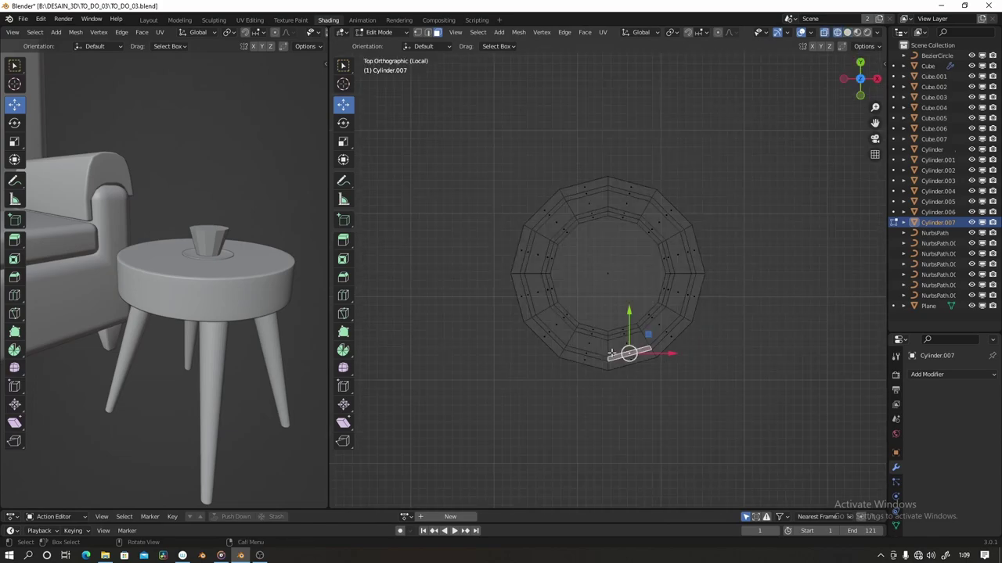
pyautogui.press('z')
pyautogui.moveTo(612, 354); pyautogui.dragTo(595, 324, button='middle')
pyautogui.click(842, 78)
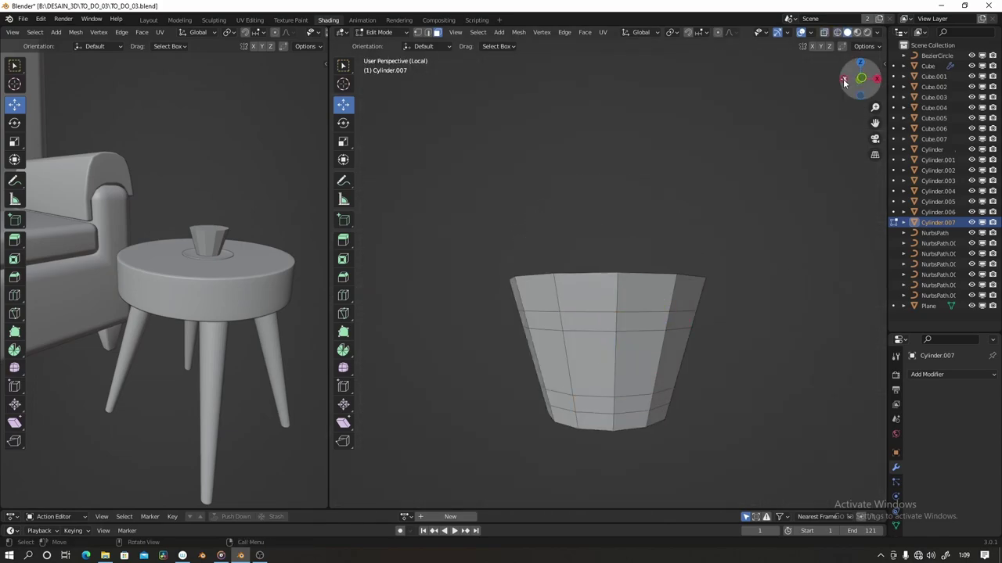
# - Extrude the two selected faces into handle stubs and add an edge loop to each
pyautogui.press('e')
pyautogui.click(729, 248)
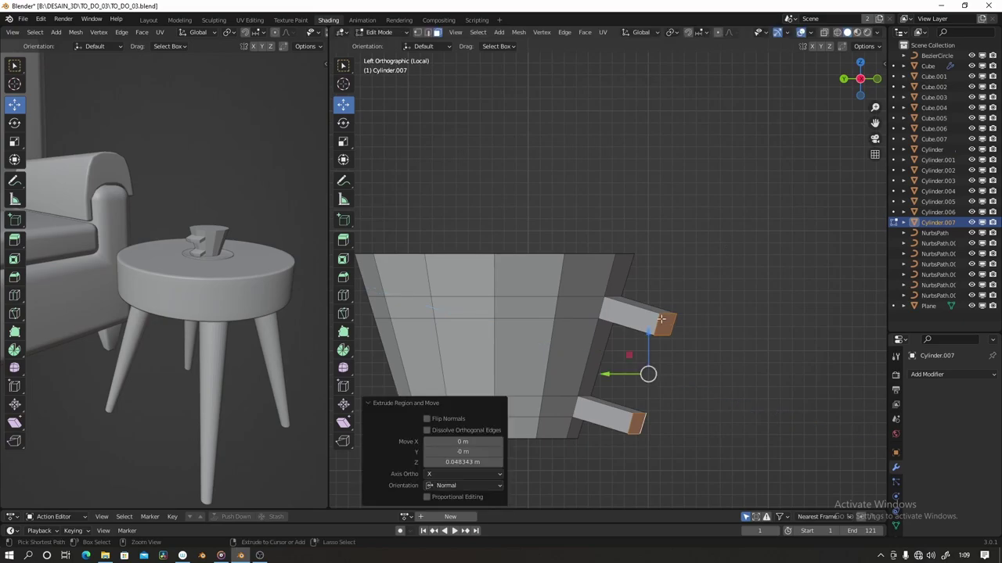
pyautogui.hotkey('ctrl', 'r')
pyautogui.click(639, 309)
pyautogui.hotkey('ctrl', 'r')
pyautogui.click(618, 403)
pyautogui.click(623, 401)
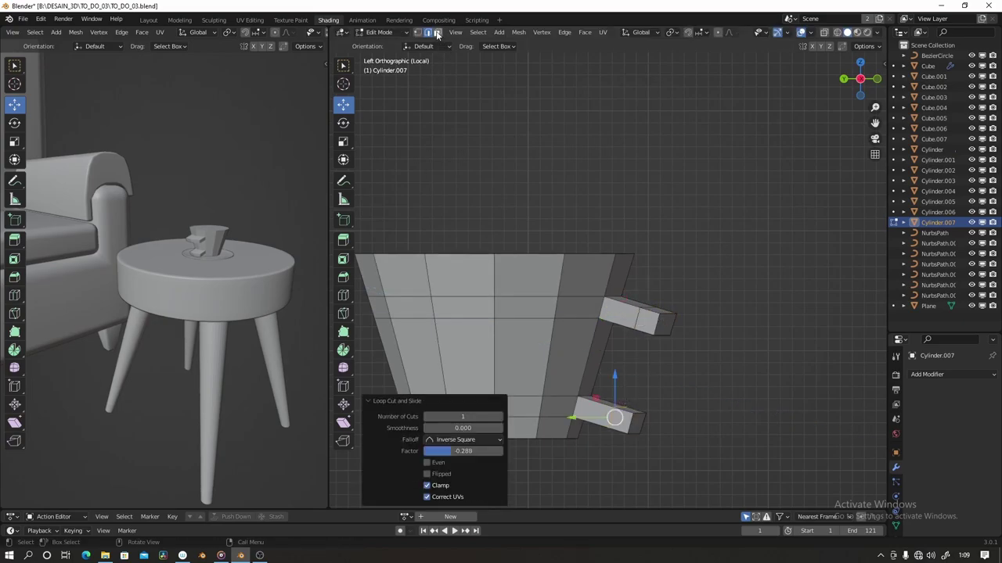
# - Bridge the stubs' end edge loops to join them into one loop handle
pyautogui.moveTo(623, 401); pyautogui.dragTo(619, 411, button='middle')
pyautogui.click(626, 415)
pyautogui.moveTo(686, 384)
pyautogui.mouseDown(button='middle')
pyautogui.moveTo(649, 242)
pyautogui.moveTo(641, 286)
pyautogui.mouseUp(button='middle')
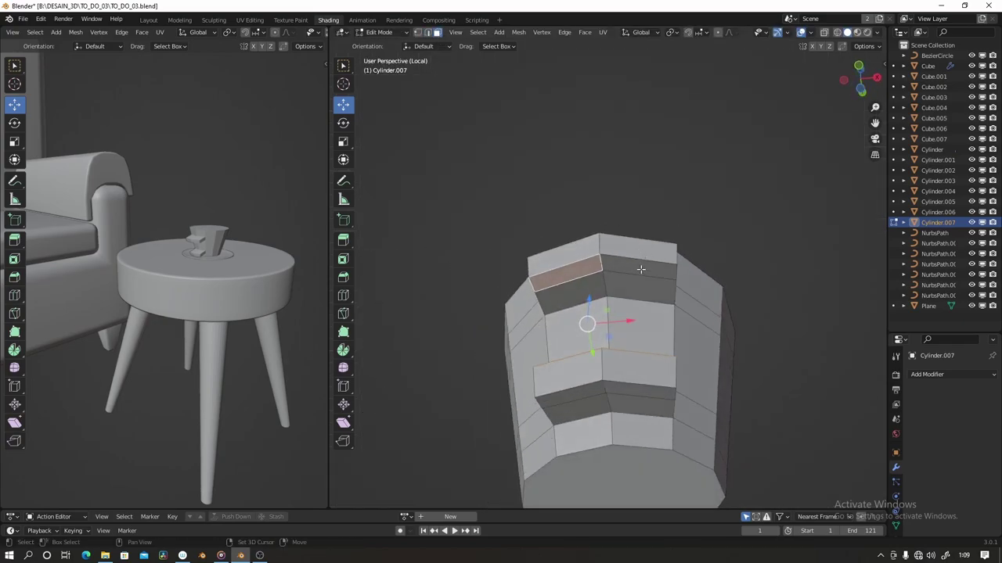
pyautogui.keyDown('alt'); pyautogui.click(645, 293); pyautogui.keyUp('alt')
pyautogui.hotkey('ctrl', 'e')
pyautogui.click(604, 263)
# - In a see-through top view, select the handle's corner vertices in vertex mode
pyautogui.moveTo(715, 302); pyautogui.dragTo(790, 49, button='middle')
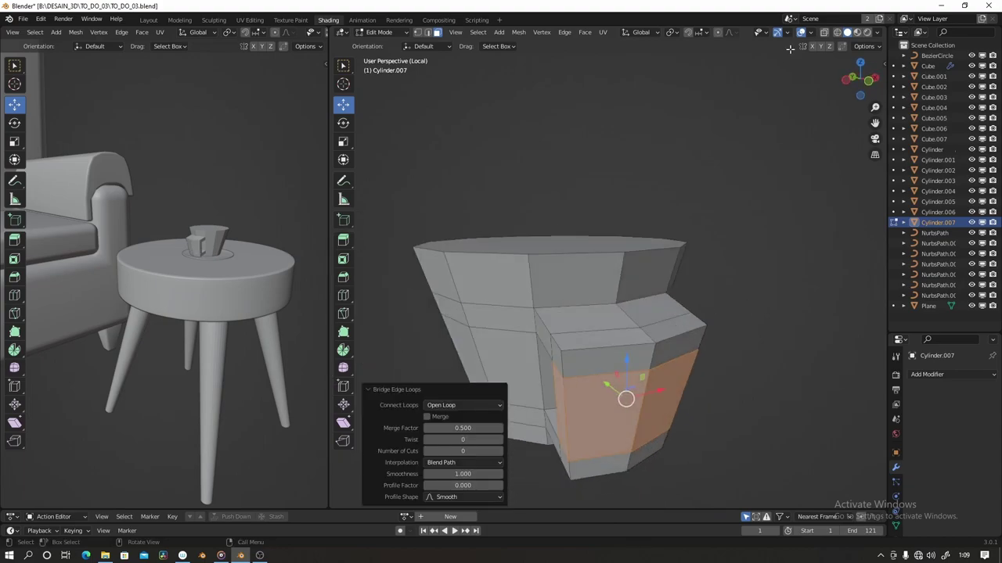
pyautogui.click(861, 64)
pyautogui.hotkey('alt', 'z')
pyautogui.click(417, 34)
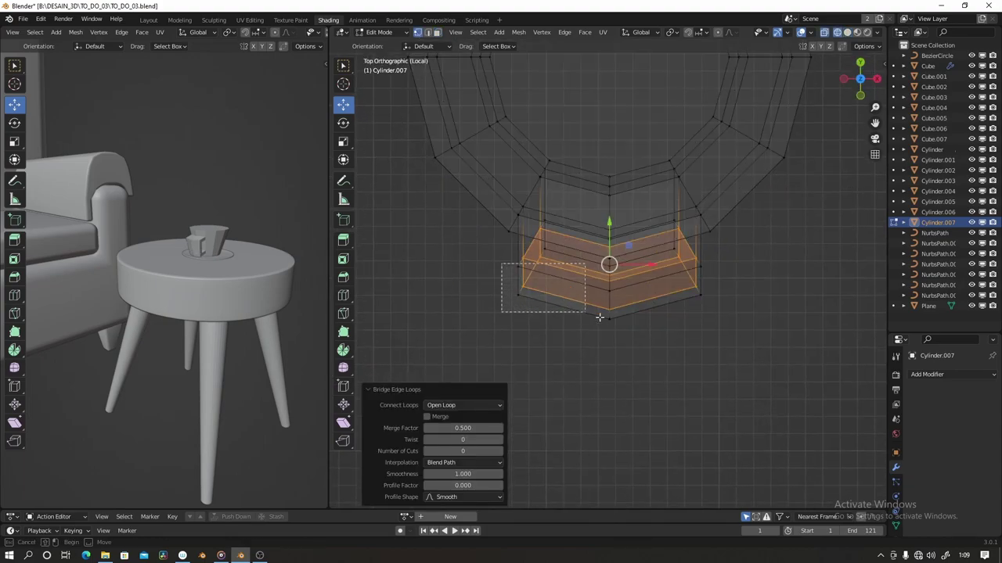
pyautogui.moveTo(599, 317); pyautogui.dragTo(727, 339)
pyautogui.click(693, 270)
# - Grow the selection to the whole handle and narrow it along X
pyautogui.hotkey('alt', 'z')
pyautogui.moveTo(694, 270)
pyautogui.mouseDown(button='middle')
pyautogui.moveTo(860, 190)
pyautogui.moveTo(727, 297)
pyautogui.moveTo(648, 322)
pyautogui.mouseUp(button='middle')
pyautogui.hotkey('alt', 'z')
pyautogui.press('ctrl+KP_Add')
pyautogui.press('ctrl+KP_Add')
pyautogui.hotkey('alt', 'z')
pyautogui.press('s')
pyautogui.press('x')
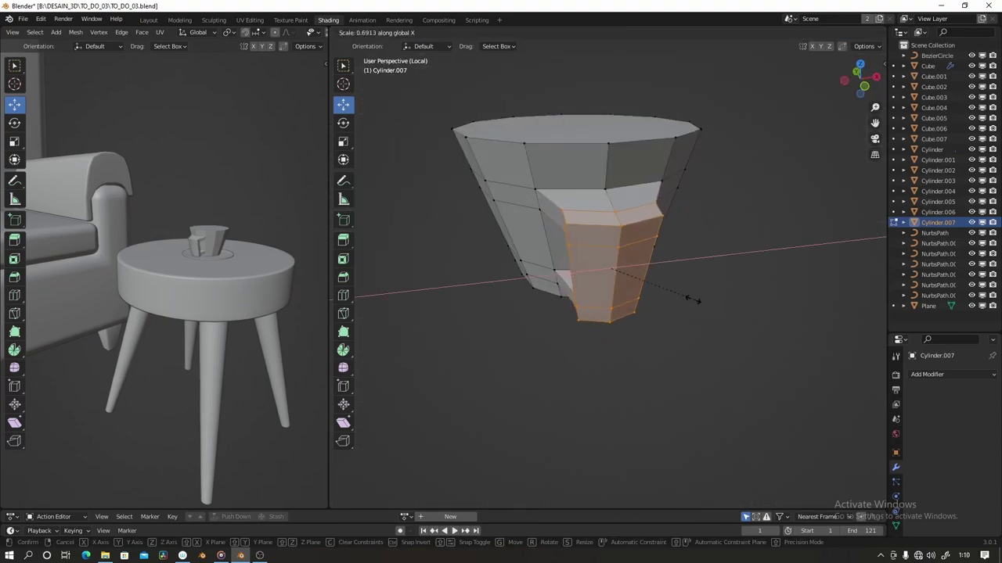
pyautogui.click(672, 290)
# - Add edge loops to the handle arms and save the file
pyautogui.click(860, 64)
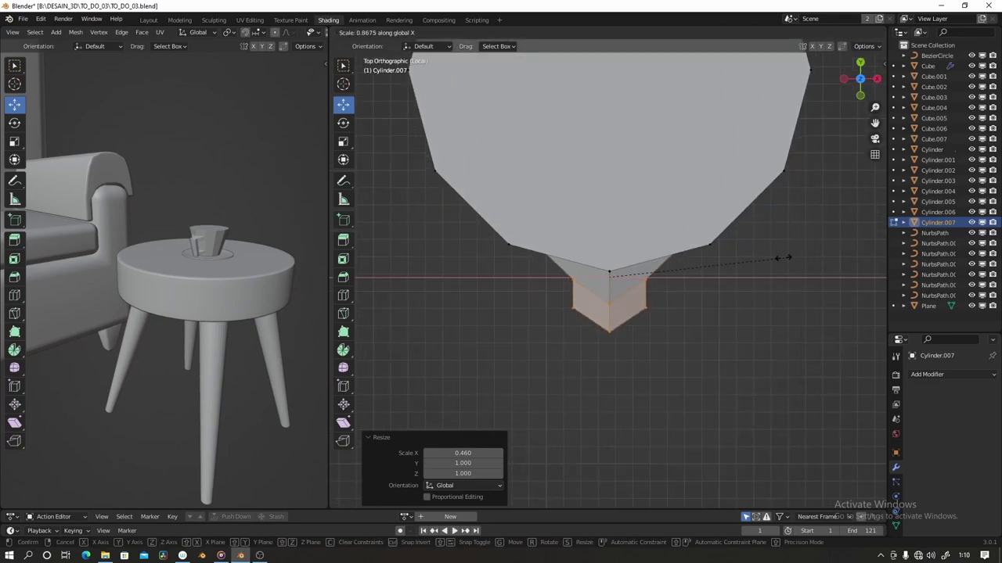
pyautogui.moveTo(751, 265)
pyautogui.mouseDown(button='middle')
pyautogui.moveTo(637, 258)
pyautogui.moveTo(685, 207)
pyautogui.moveTo(677, 258)
pyautogui.mouseUp(button='middle')
pyautogui.hotkey('ctrl', 'r')
pyautogui.click(637, 257)
pyautogui.hotkey('ctrl', 's')
pyautogui.hotkey('ctrl', 'r')
pyautogui.click(677, 317)
pyautogui.click(697, 200)
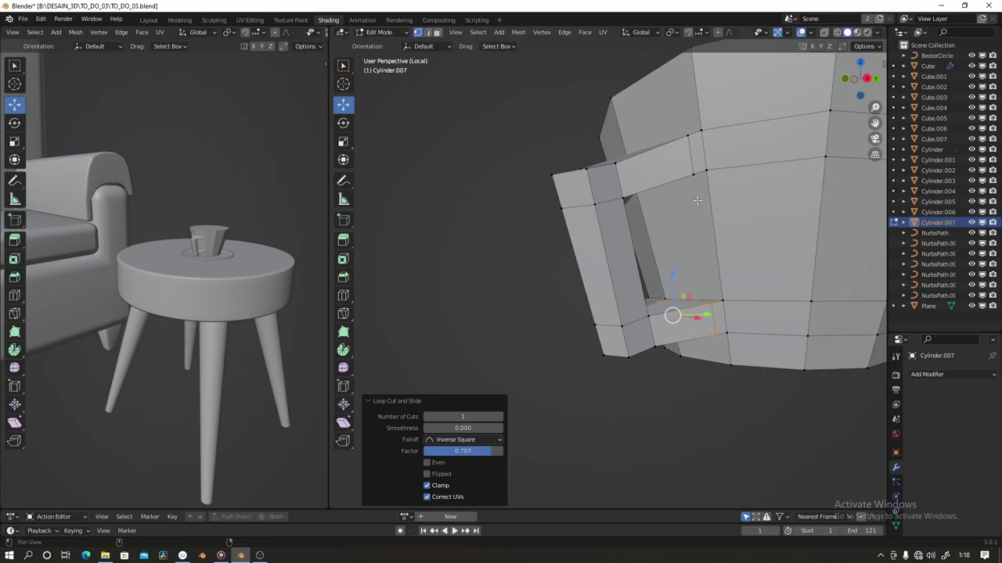
# - Narrow the body loop where the handle joins along X and nudge it along Y
pyautogui.keyDown('alt'); pyautogui.click(696, 159); pyautogui.keyUp('alt')
pyautogui.moveTo(697, 158); pyautogui.dragTo(793, 250, button='middle')
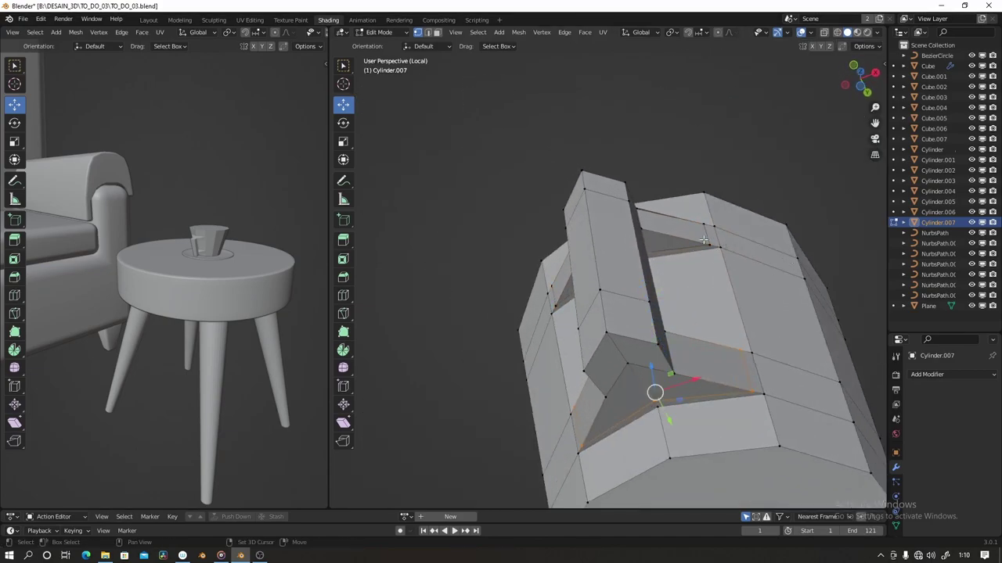
pyautogui.moveTo(678, 248)
pyautogui.mouseDown(button='middle')
pyautogui.moveTo(697, 313)
pyautogui.moveTo(682, 275)
pyautogui.mouseUp(button='middle')
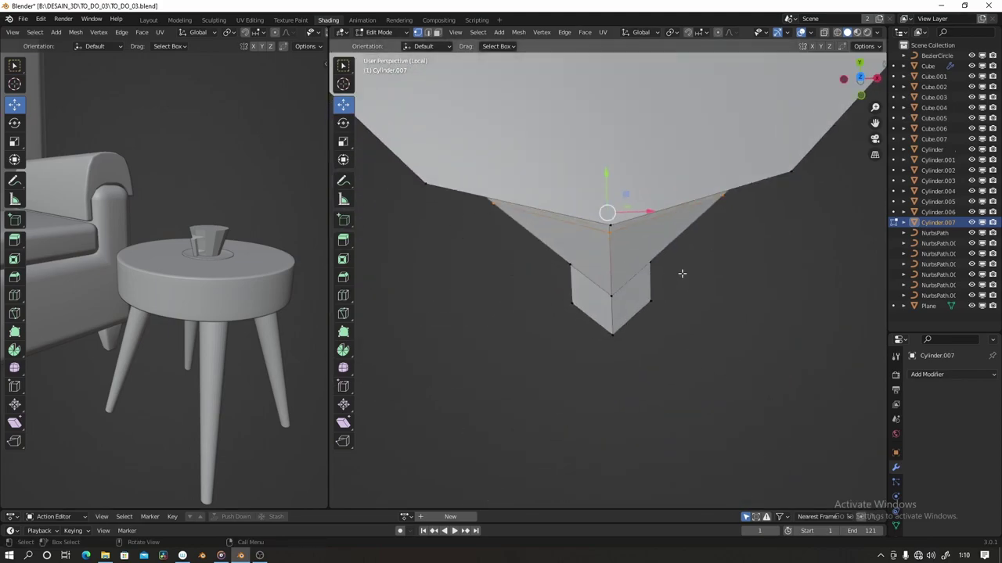
pyautogui.press('s')
pyautogui.press('x')
pyautogui.click(673, 248)
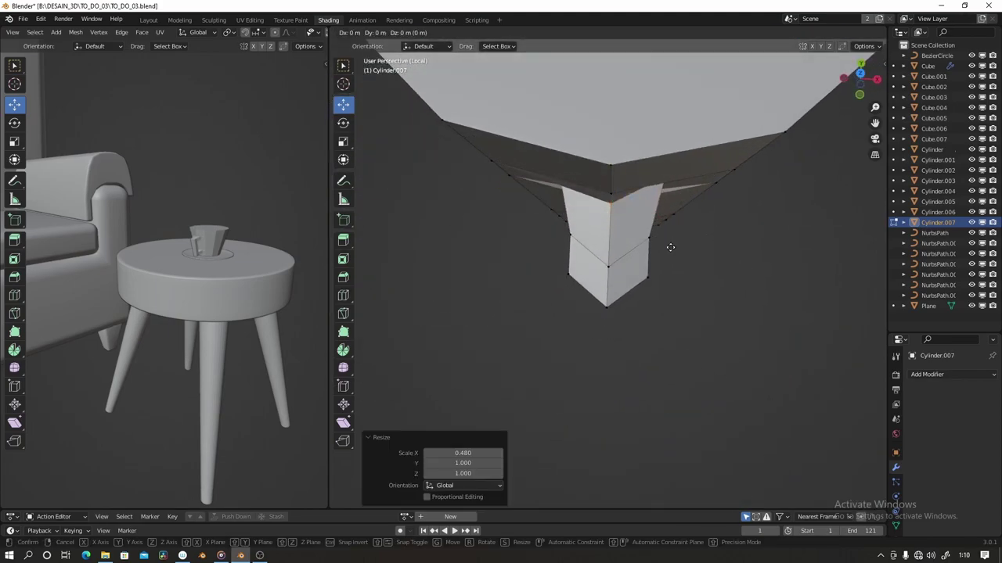
pyautogui.press('g')
pyautogui.press('y')
pyautogui.click(669, 266)
# - Show the whole cup and bring up the Add Modifier list
pyautogui.scroll(-5, 670, 272)
pyautogui.moveTo(670, 272); pyautogui.dragTo(782, 329, button='middle')
pyautogui.click(930, 375)
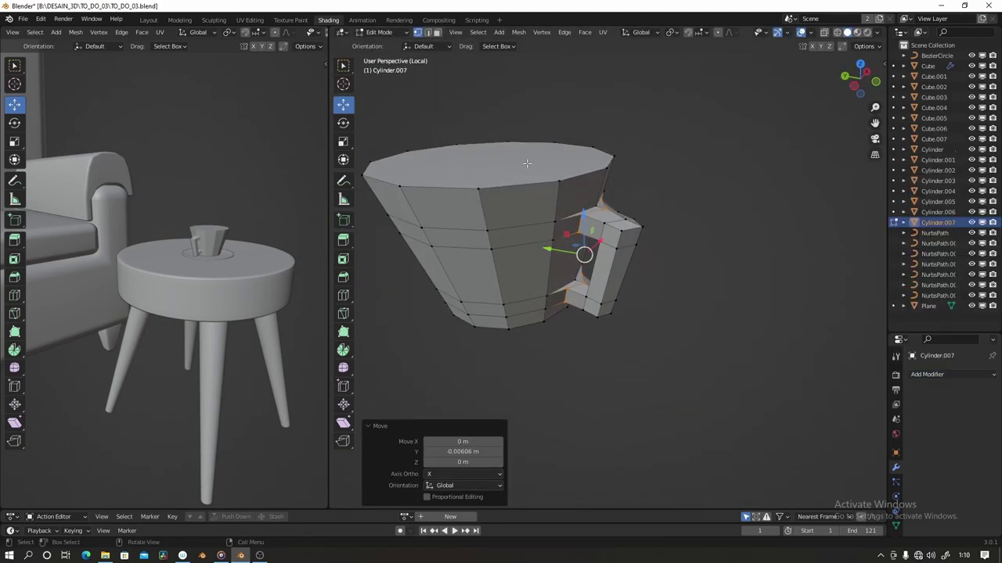
pyautogui.click(924, 375)
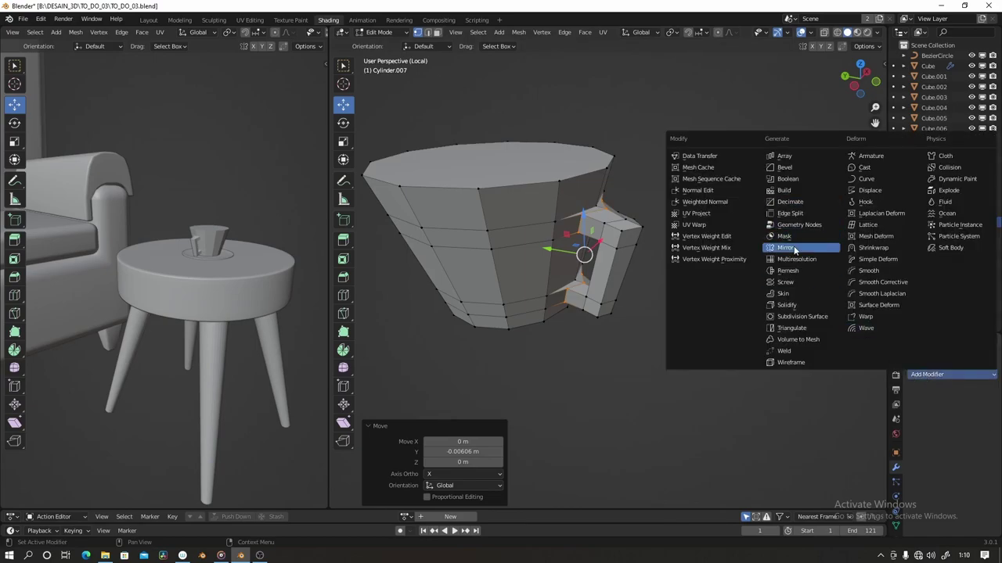
# - Add a Subdivision Surface modifier to smooth the cup
pyautogui.click(790, 317)
pyautogui.scroll(3, 762, 364)
pyautogui.moveTo(863, 75); pyautogui.dragTo(767, 257)
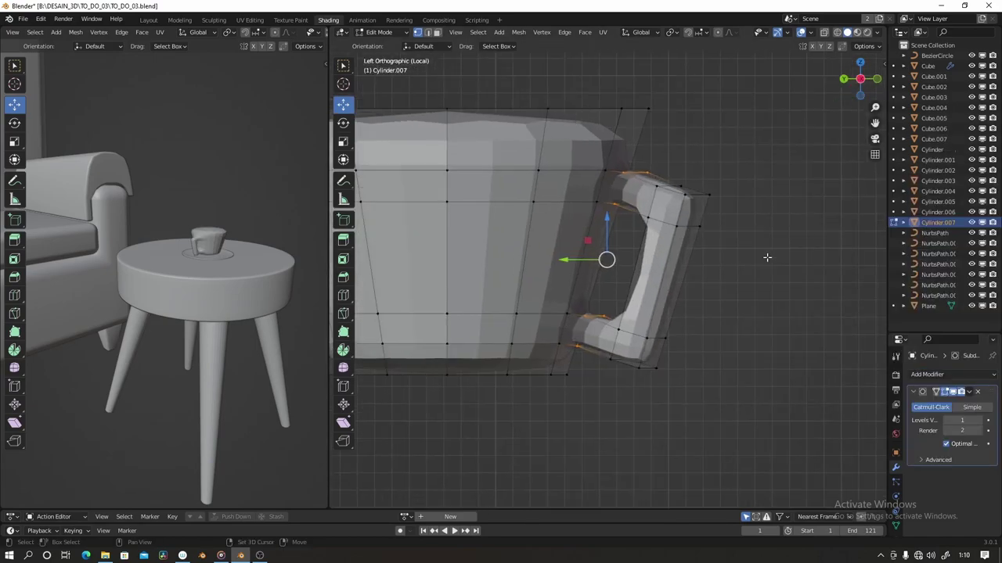
pyautogui.scroll(5, 767, 332)
# - Narrow the selected handle vertices along X and reposition them
pyautogui.press('s')
pyautogui.press('x')
pyautogui.click(738, 320)
pyautogui.press('g')
pyautogui.click(607, 235)
# - In the left side view, raise the lower handle vertices and reposition the top ones
pyautogui.moveTo(861, 78); pyautogui.dragTo(860, 98)
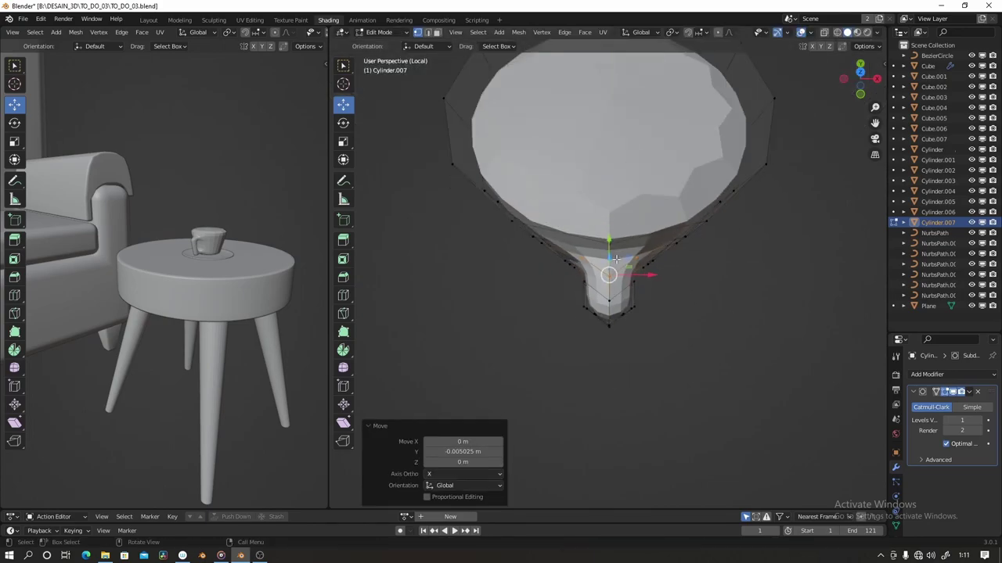
pyautogui.click(859, 82)
pyautogui.scroll(4, 693, 313)
pyautogui.press('g')
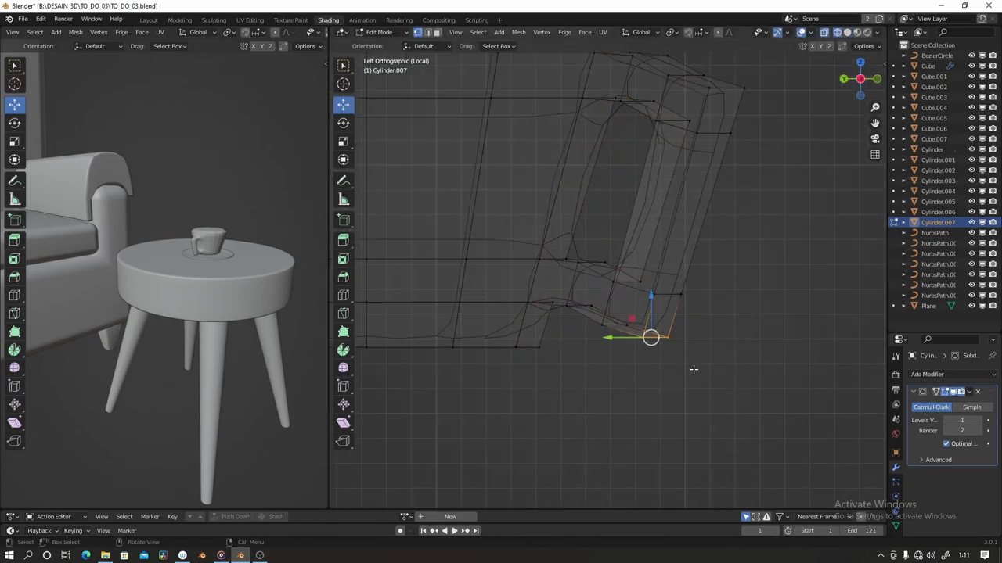
pyautogui.click(770, 286)
pyautogui.hotkey('alt', 'z')
pyautogui.press('g')
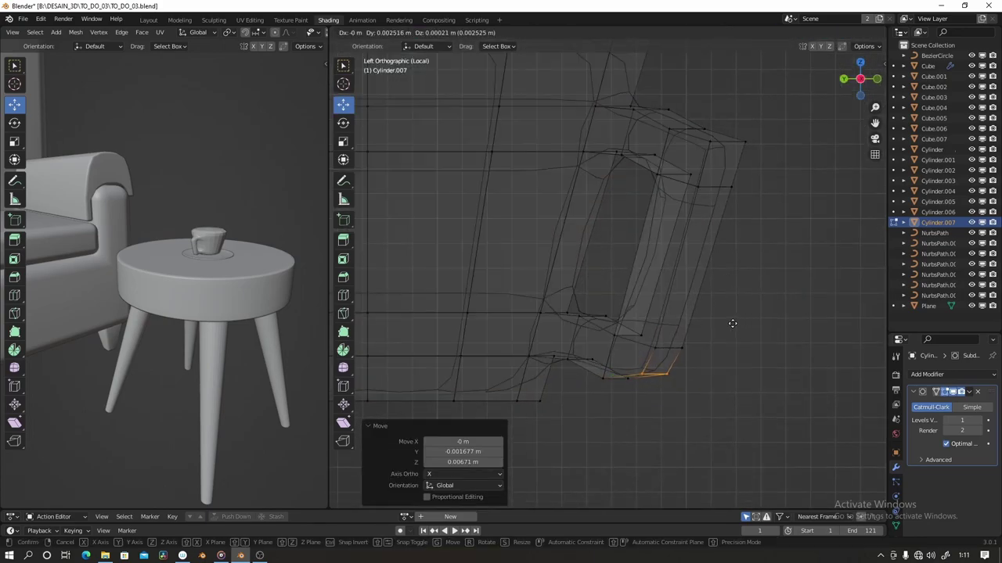
pyautogui.moveTo(704, 135); pyautogui.dragTo(773, 168)
pyautogui.press('g')
pyautogui.click(774, 172)
# - Add an edge loop across the handle middle and move the bottom handle vertices
pyautogui.hotkey('ctrl', 'r')
pyautogui.click(669, 259)
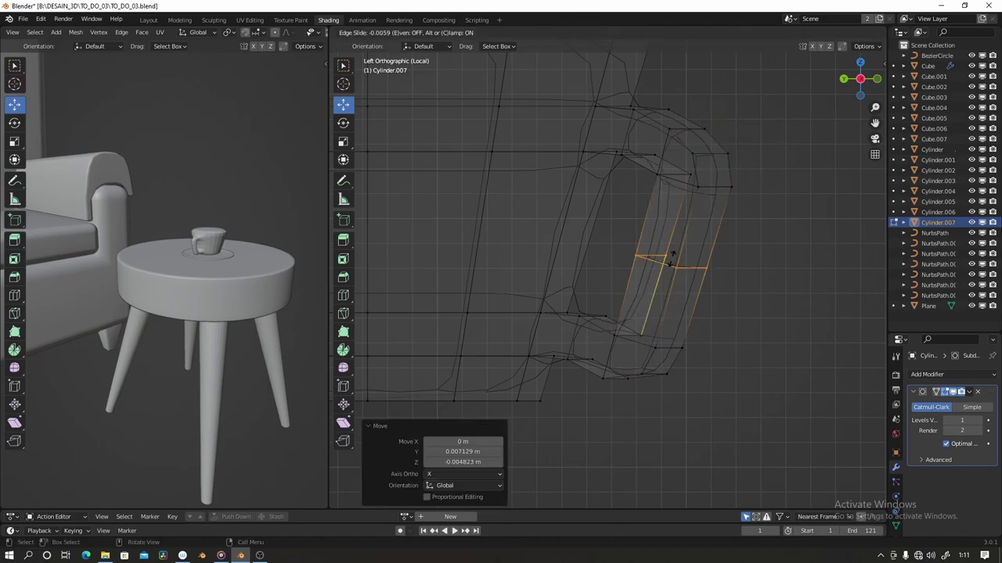
pyautogui.press('g')
pyautogui.click(796, 278)
pyautogui.hotkey('alt', 'z')
pyautogui.hotkey('alt', 'z')
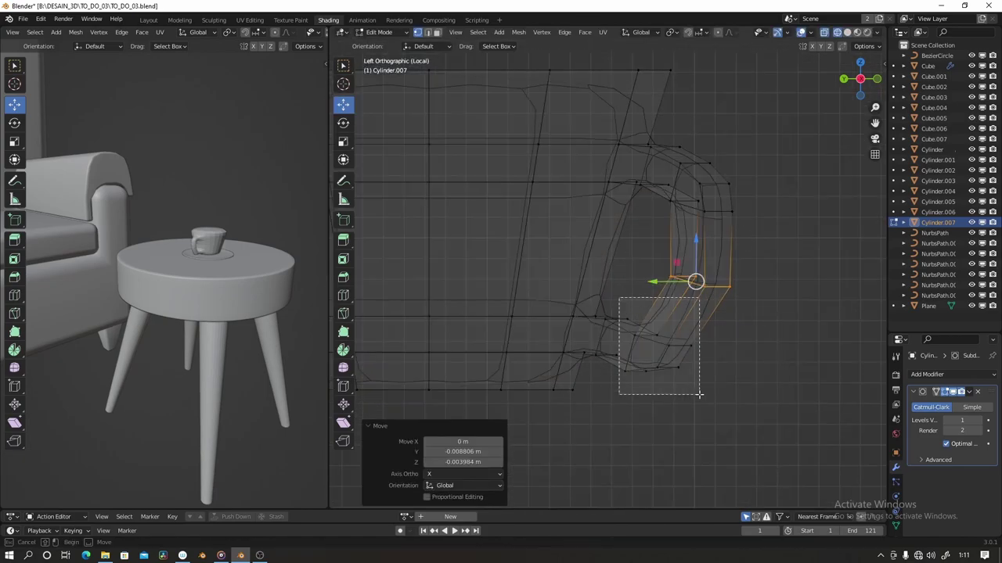
pyautogui.moveTo(712, 403); pyautogui.dragTo(622, 329)
pyautogui.press('g')
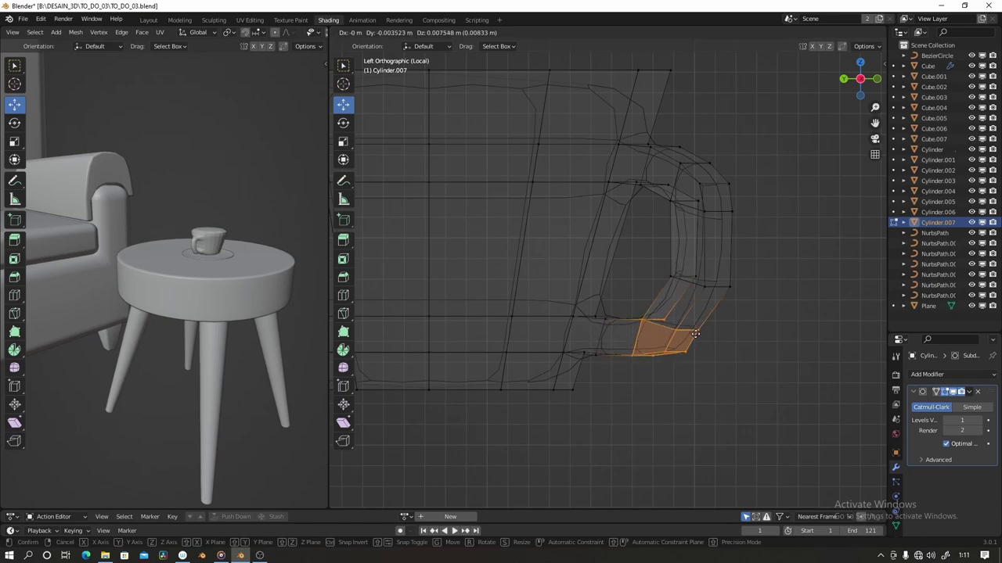
pyautogui.click(695, 333)
# - Move the right-side handle vertices and select more handle vertices with see-through on
pyautogui.moveTo(661, 200); pyautogui.dragTo(765, 283)
pyautogui.press('g')
pyautogui.click(767, 293)
pyautogui.hotkey('alt', 'z')
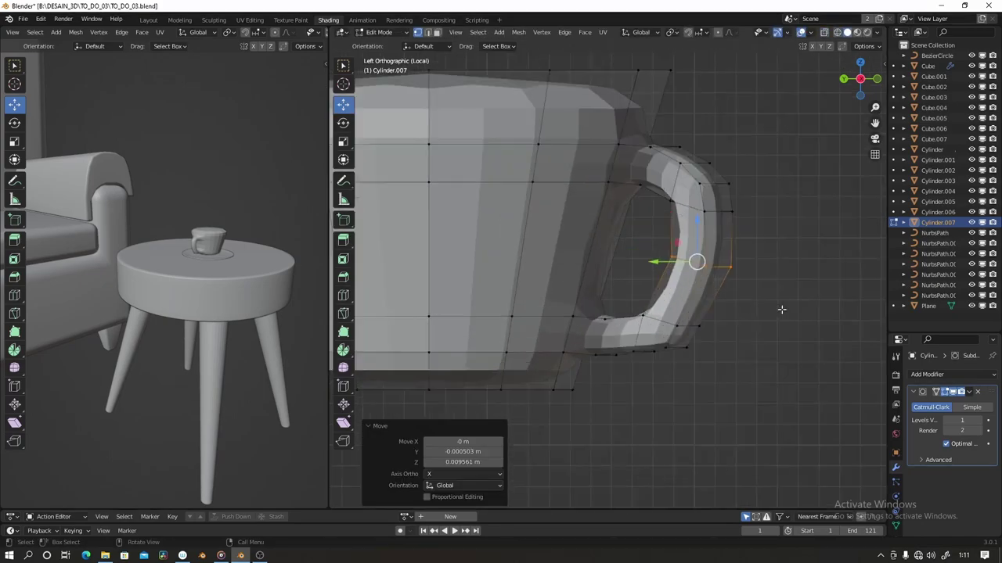
pyautogui.hotkey('alt', 'z')
pyautogui.moveTo(629, 295); pyautogui.dragTo(662, 340)
pyautogui.moveTo(760, 188)
pyautogui.keyDown('shift'); pyautogui.mouseDown()
pyautogui.moveTo(641, 297)
pyautogui.moveTo(661, 301)
pyautogui.mouseUp(); pyautogui.keyUp('shift')
# - Reshape the handle's right-hand edge upward
pyautogui.click(676, 325)
pyautogui.hotkey('alt', 'z')
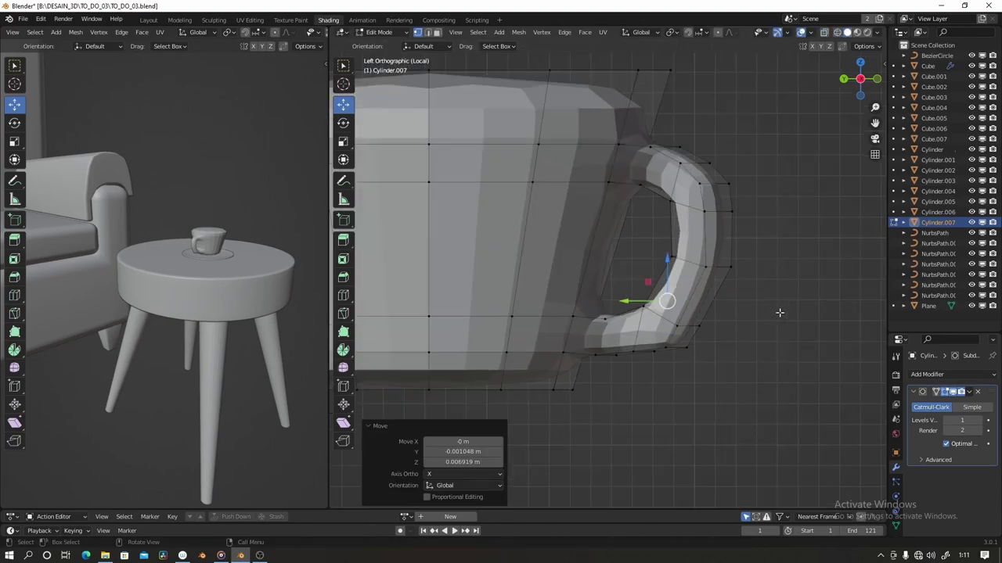
pyautogui.hotkey('alt', 'z')
pyautogui.scroll(1, 623, 297)
pyautogui.click(736, 251)
pyautogui.moveTo(738, 250); pyautogui.dragTo(730, 181)
pyautogui.click(660, 329)
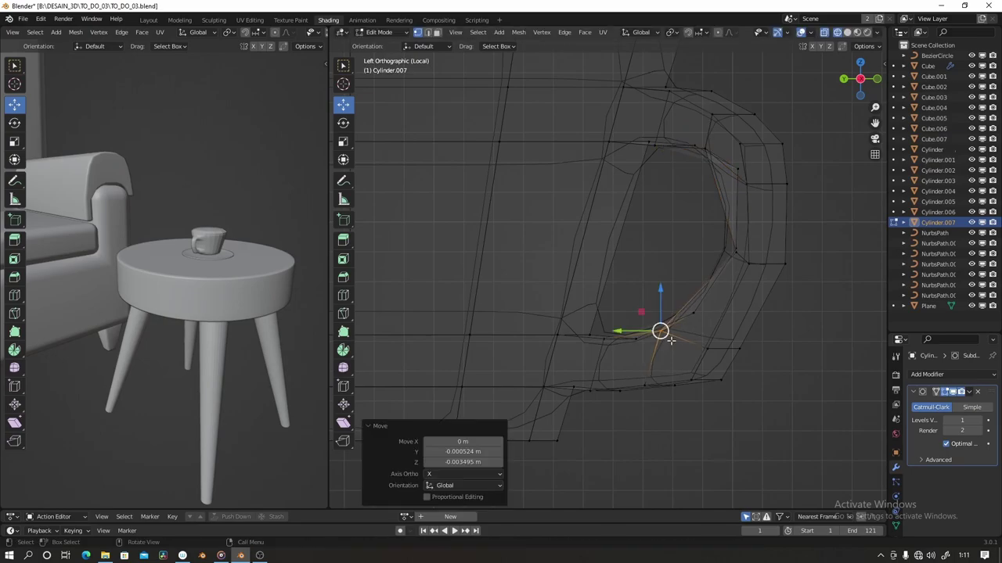
# - From the opposite side view in see-through mode, adjust a lower handle edge
pyautogui.hotkey('alt', 'z')
pyautogui.moveTo(659, 329); pyautogui.dragTo(571, 318, button='middle')
pyautogui.press('Home')
pyautogui.click(853, 78)
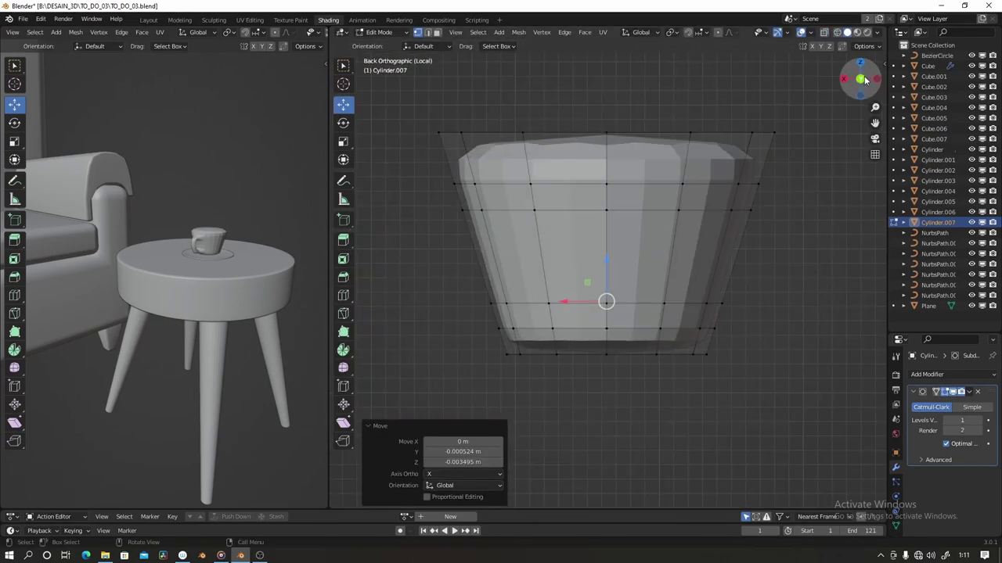
pyautogui.hotkey('alt', 'z')
pyautogui.click(877, 82)
pyautogui.press('ctrl+KP_3')
pyautogui.hotkey('alt', 'z')
pyautogui.scroll(3, 746, 400)
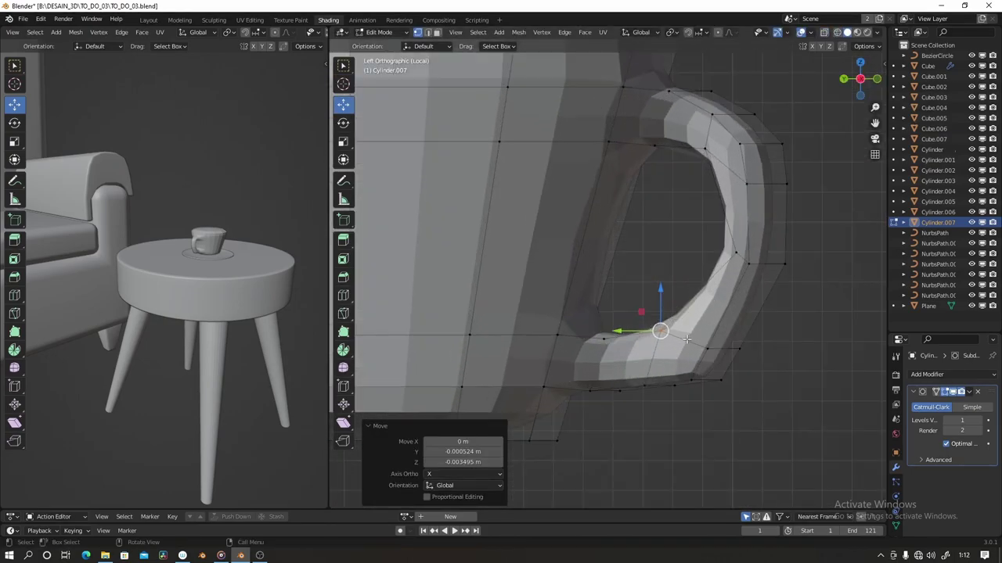
pyautogui.scroll(3, 747, 400)
pyautogui.press('g')
pyautogui.click(745, 377)
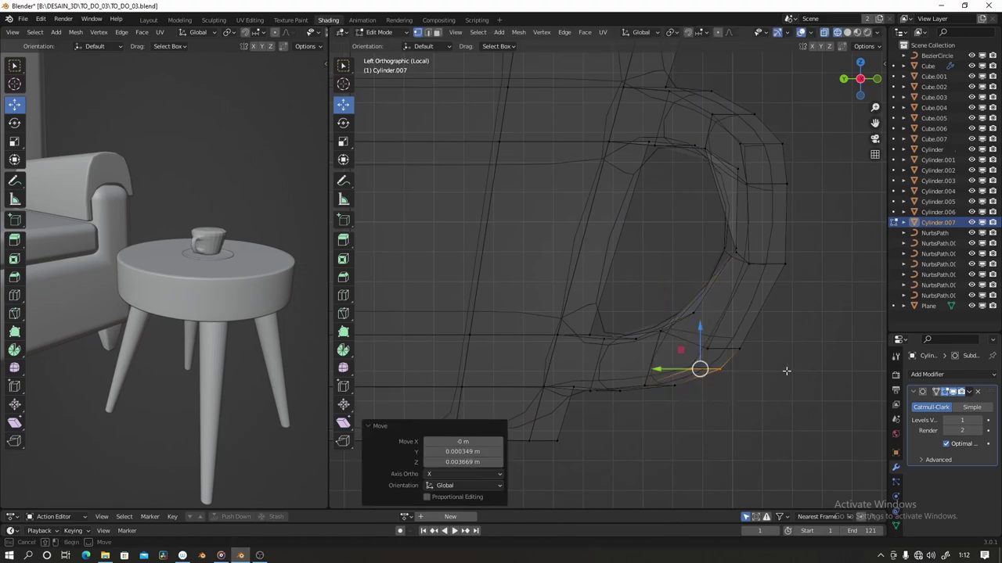
pyautogui.press('g')
pyautogui.click(766, 341)
# - Switch to solid shading and move a handle vertex to smooth the inner curve
pyautogui.press('z')
pyautogui.click(801, 344)
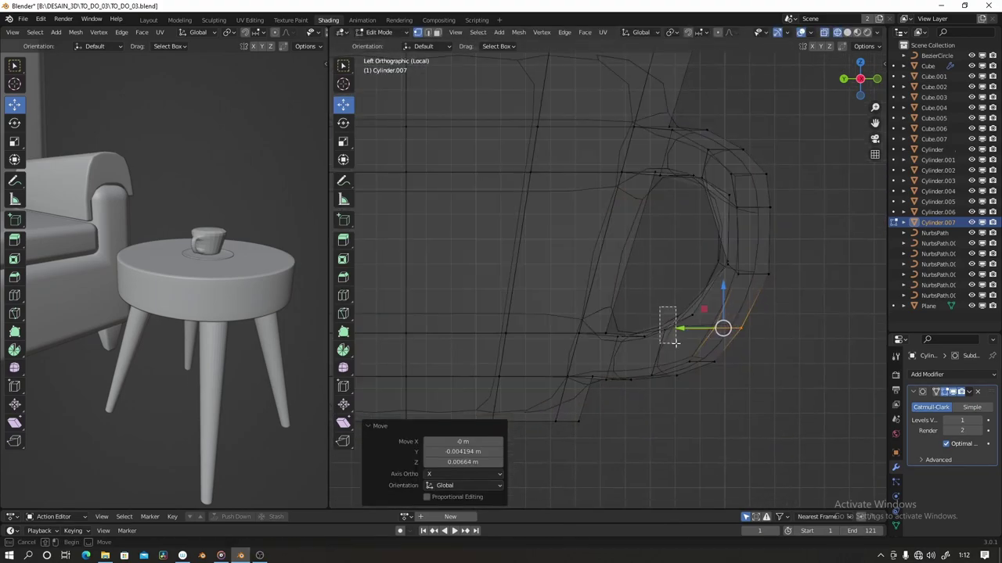
pyautogui.press('g')
pyautogui.click(665, 336)
pyautogui.scroll(-2, 740, 332)
pyautogui.hotkey('alt', 'z')
pyautogui.scroll(3, 740, 331)
pyautogui.press('g')
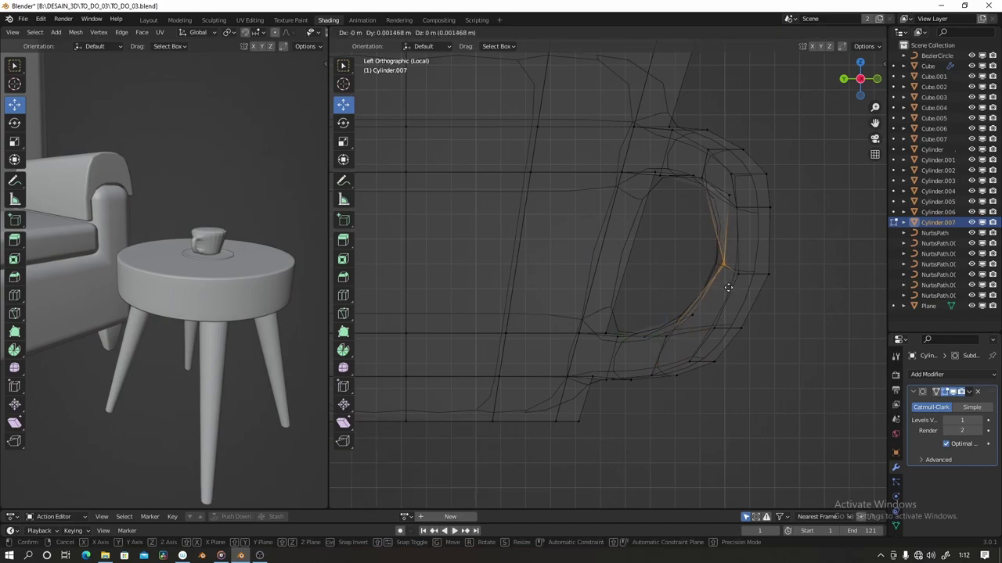
pyautogui.click(688, 297)
pyautogui.hotkey('alt', 'z')
# - Preview the smoothed cup in Object Mode, then return to Edit Mode
pyautogui.moveTo(705, 305); pyautogui.dragTo(686, 304, button='middle')
pyautogui.press('Tab')
pyautogui.scroll(-3, 685, 303)
pyautogui.press('Tab')
pyautogui.scroll(-2, 584, 269)
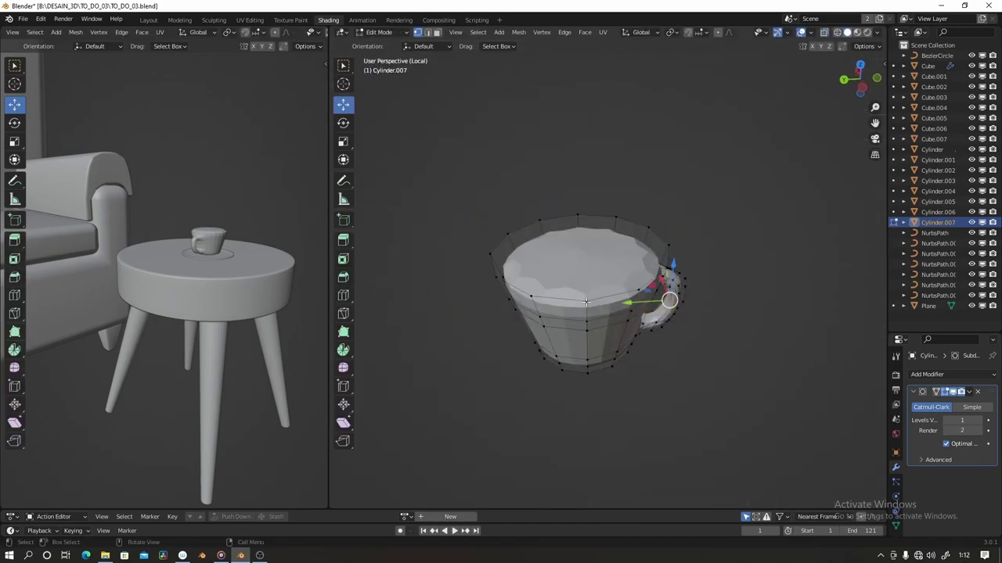
# - Extrude and inset the cup's top face into a thin rim at 0.983 scale
pyautogui.click(595, 257)
pyautogui.scroll(2, 596, 257)
pyautogui.press('e')
pyautogui.press('s')
pyautogui.click(756, 318)
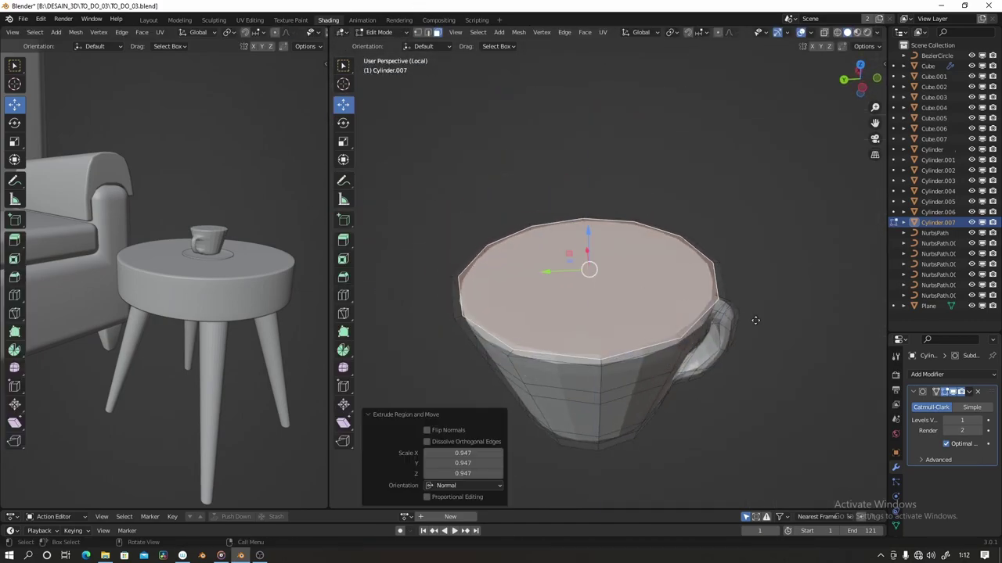
pyautogui.press('s')
pyautogui.click(754, 320)
# - Push the top face down in see-through back view to hollow the cup, inner bottom scaled 0.578
pyautogui.click(843, 79)
pyautogui.hotkey('alt', 'z')
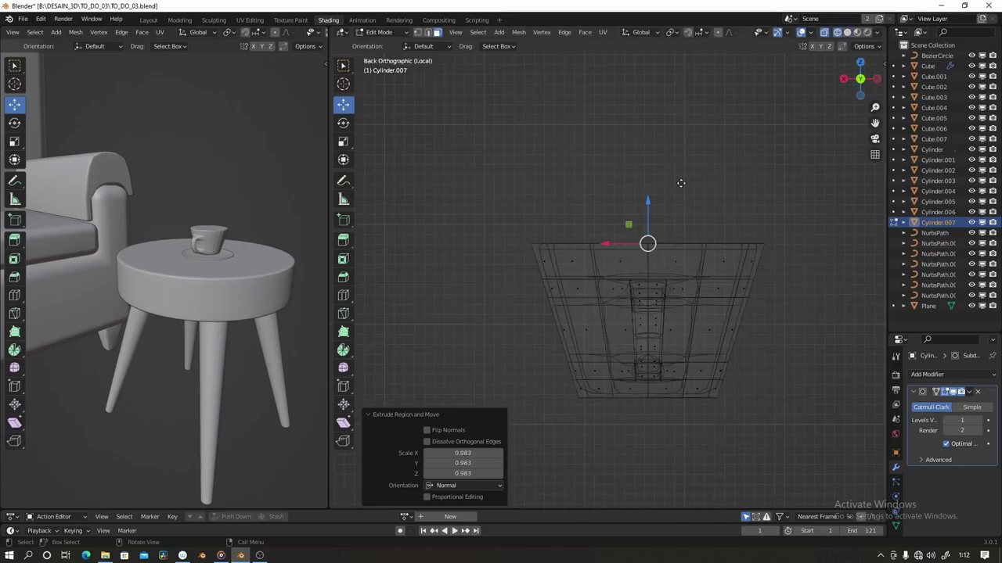
pyautogui.press('e')
pyautogui.click(691, 325)
pyautogui.press('s')
pyautogui.click(753, 412)
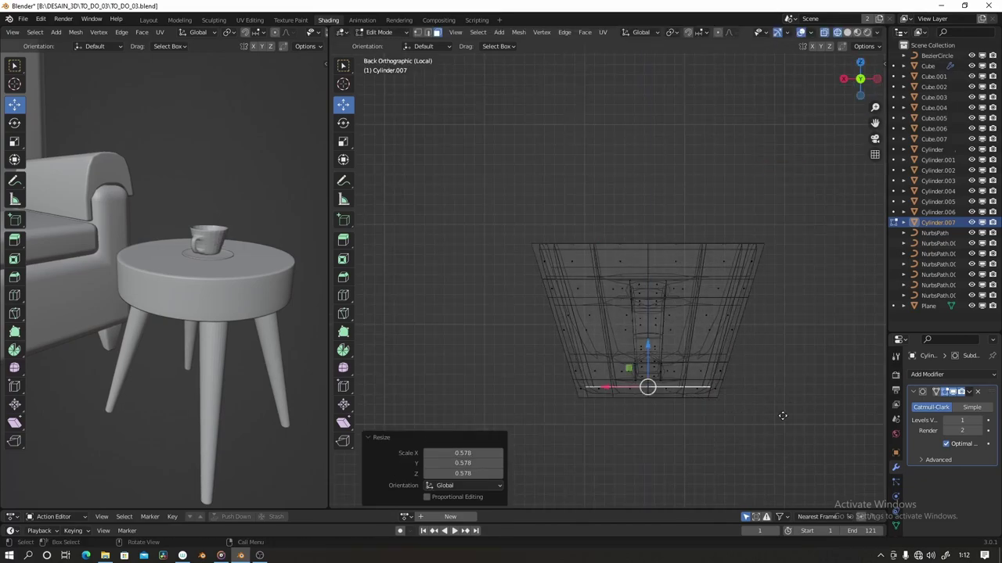
pyautogui.press('s')
pyautogui.click(776, 416)
# - Smooth-shade the cup and set its viewport subdivision level to 2
pyautogui.press('Tab')
pyautogui.moveTo(776, 415); pyautogui.dragTo(604, 278, button='middle')
pyautogui.rightClick(604, 278)
pyautogui.click(579, 218)
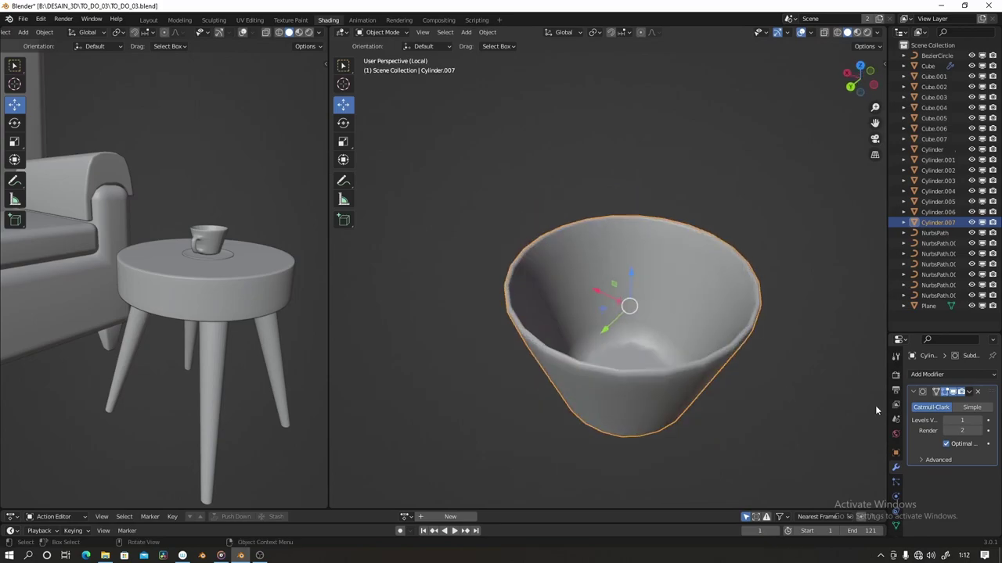
pyautogui.click(980, 421)
pyautogui.moveTo(704, 352); pyautogui.dragTo(648, 327, button='middle')
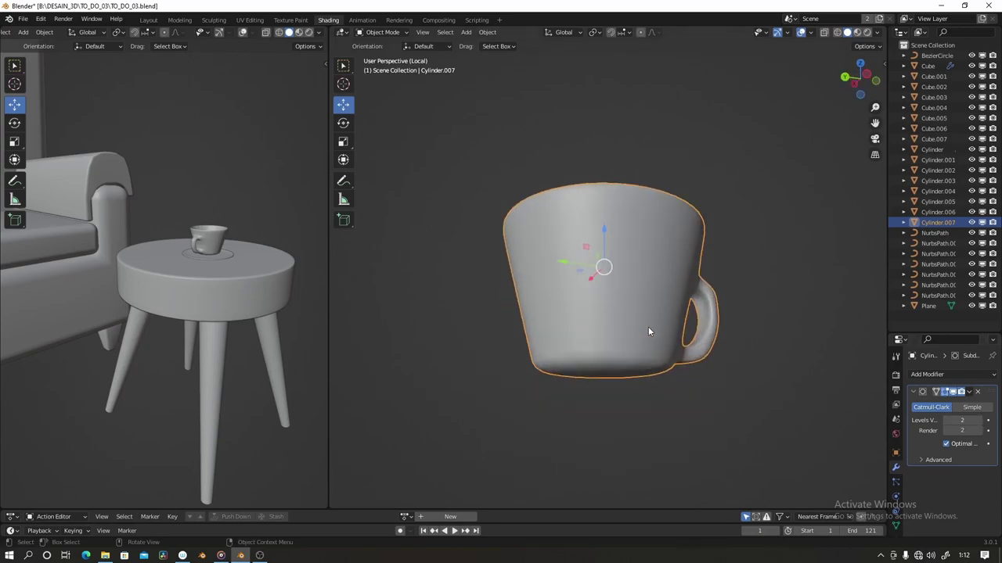
# - Rotate the cup -153° in top view and check it from the preset side views
pyautogui.click(860, 63)
pyautogui.press('r')
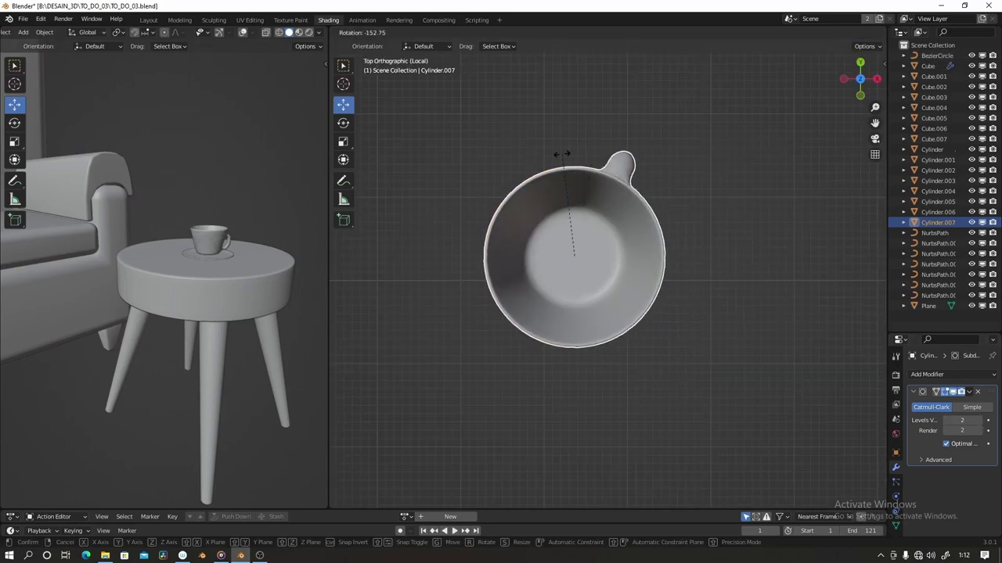
pyautogui.click(562, 154)
pyautogui.click(860, 62)
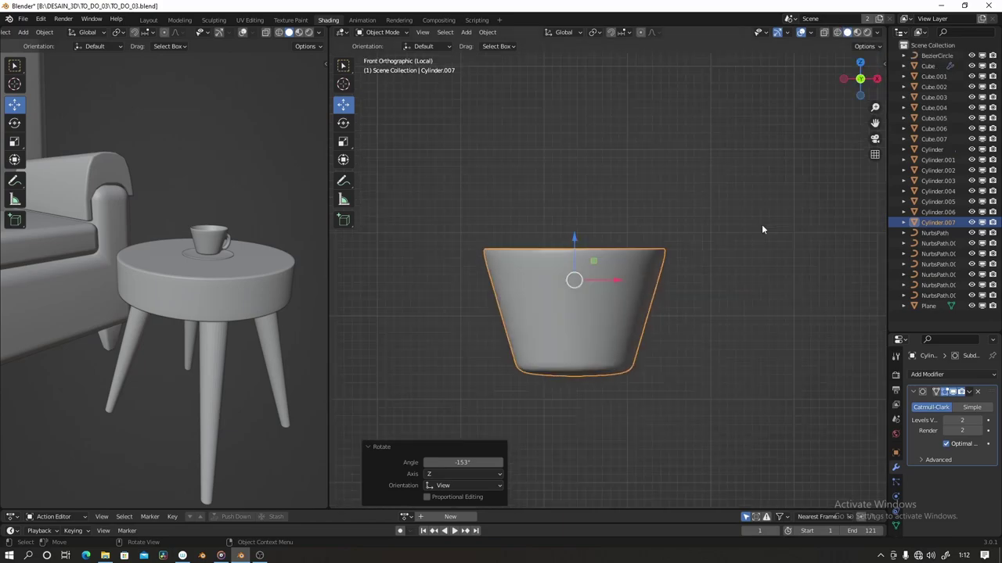
pyautogui.scroll(1, 780, 245)
pyautogui.click(860, 78)
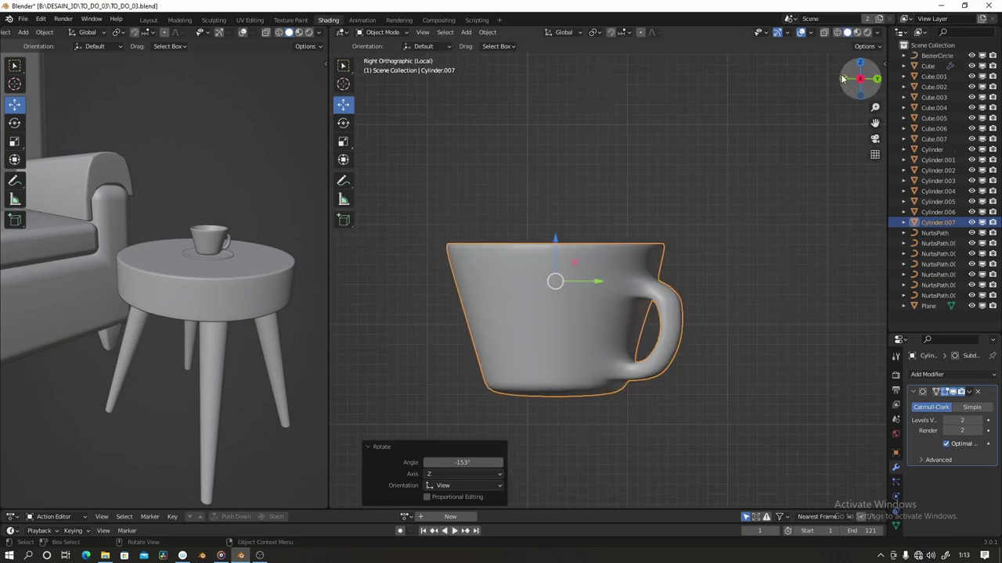
pyautogui.click(876, 79)
pyautogui.click(874, 81)
pyautogui.click(875, 79)
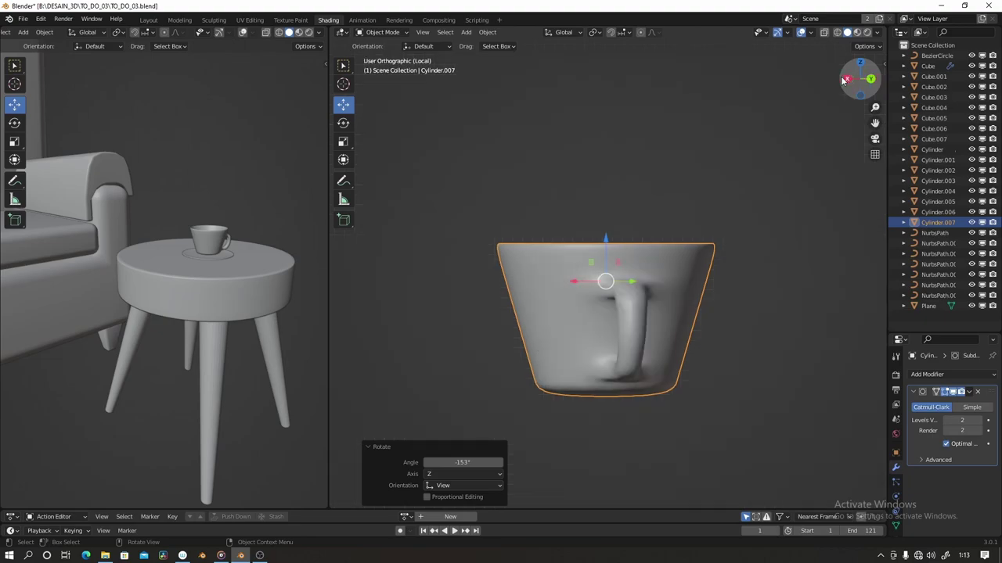
pyautogui.scroll(-1, 756, 289)
# - Try a loop cut around the cup, then undo it
pyautogui.press('Tab')
pyautogui.click(620, 295)
pyautogui.rightClick(620, 296)
pyautogui.moveTo(620, 295)
pyautogui.mouseDown(button='middle')
pyautogui.moveTo(588, 323)
pyautogui.moveTo(605, 315)
pyautogui.mouseUp(button='middle')
pyautogui.hotkey('ctrl', 'z')
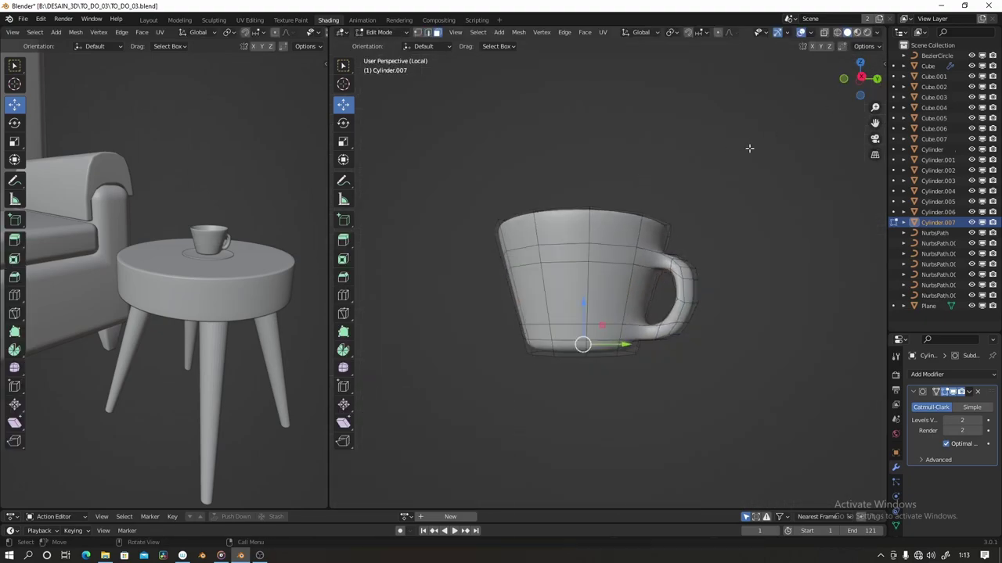
# - Narrow the cup's top row of rim vertices to 0.909 in the right side view
pyautogui.press('`')
pyautogui.click(745, 167)
pyautogui.hotkey('alt', 'z')
pyautogui.moveTo(476, 179); pyautogui.dragTo(722, 237)
pyautogui.press('s')
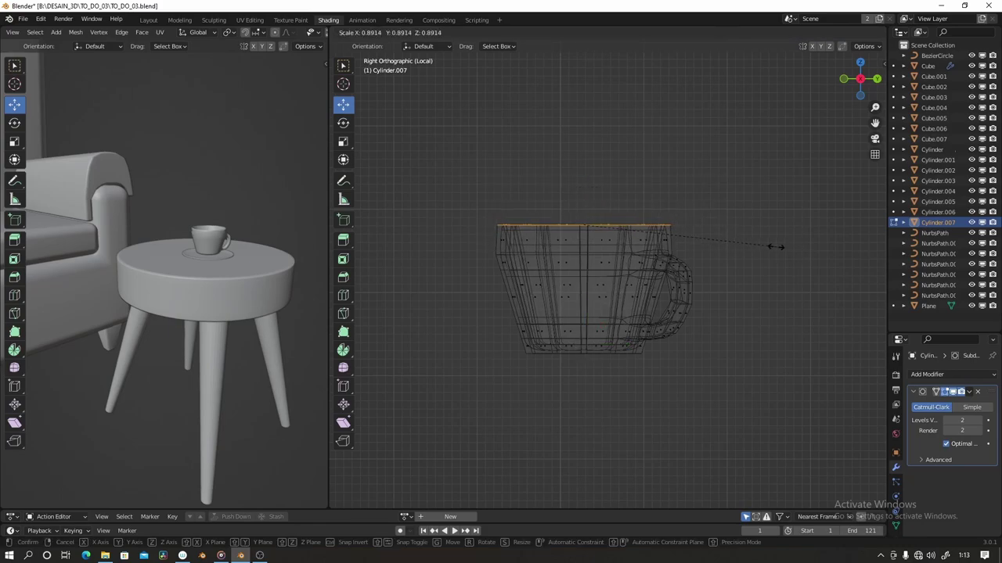
pyautogui.click(780, 248)
pyautogui.hotkey('alt', 'z')
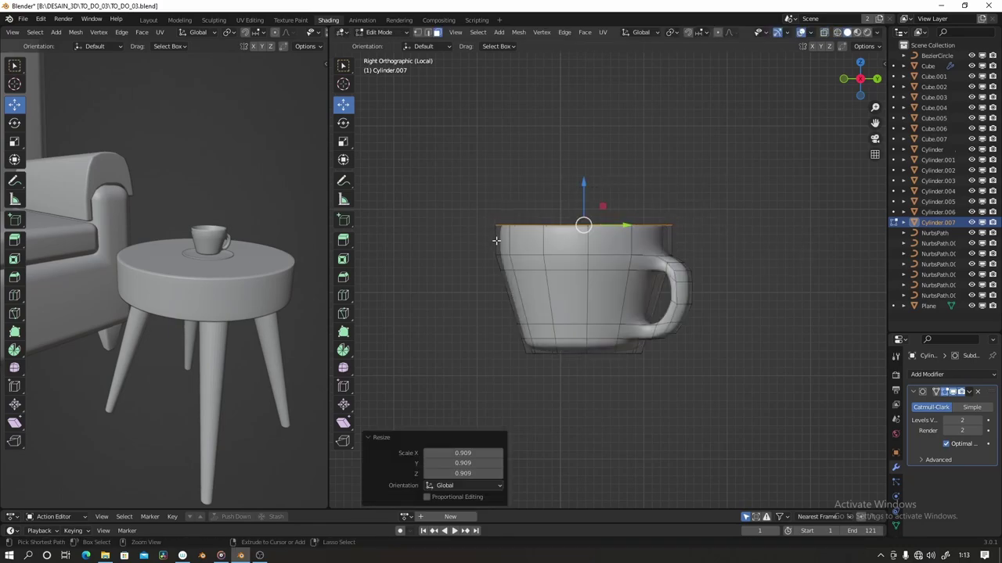
pyautogui.click(584, 240)
pyautogui.click(488, 269)
pyautogui.press('Tab')
pyautogui.scroll(-4, 488, 268)
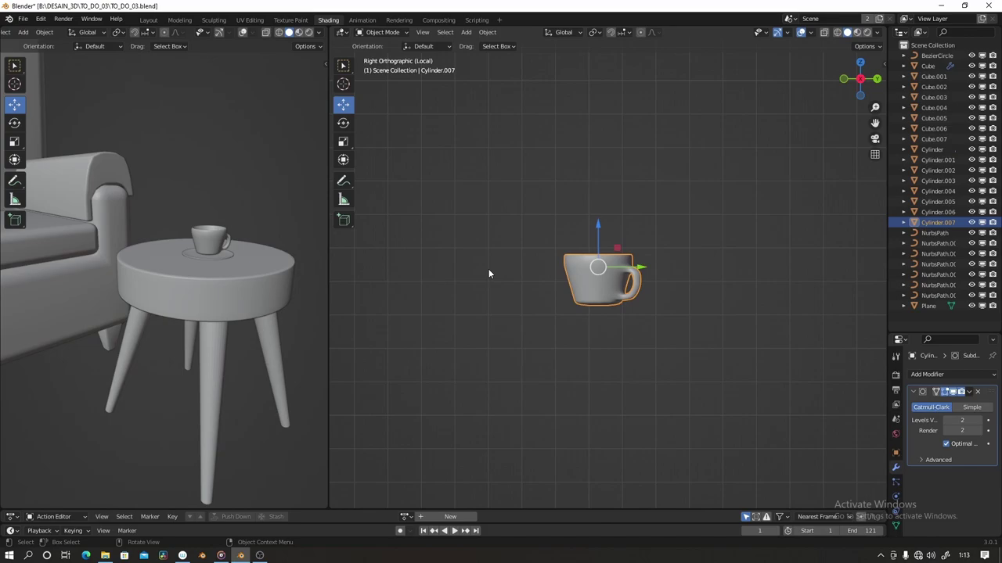
pyautogui.scroll(-8, 179, 195)
pyautogui.scroll(3, 255, 201)
pyautogui.moveTo(255, 197); pyautogui.dragTo(239, 203, button='middle')
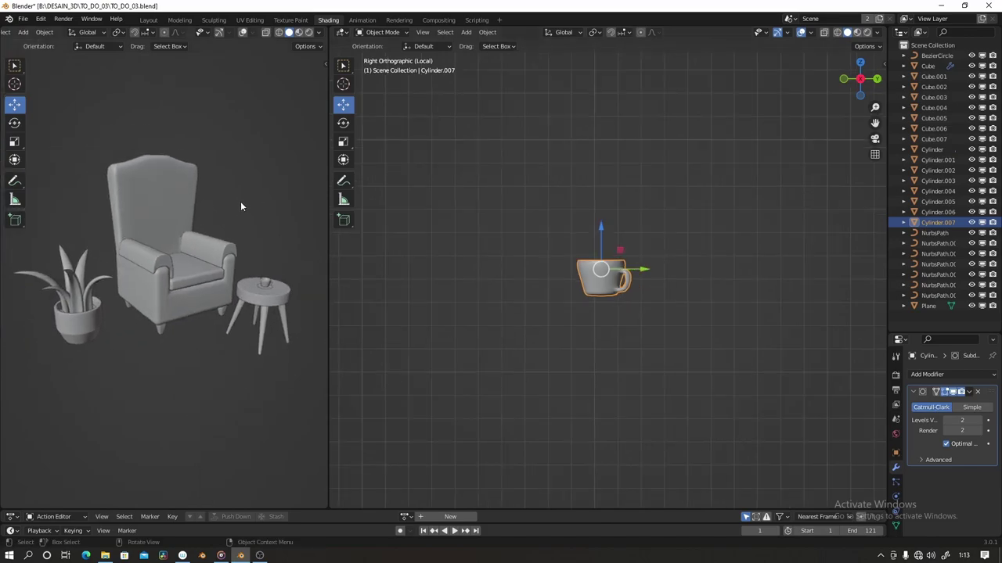
# - Hide the left view's tool strip, save, and switch that view to material preview
pyautogui.press('t')
pyautogui.hotkey('ctrl', 's')
pyautogui.press('z')
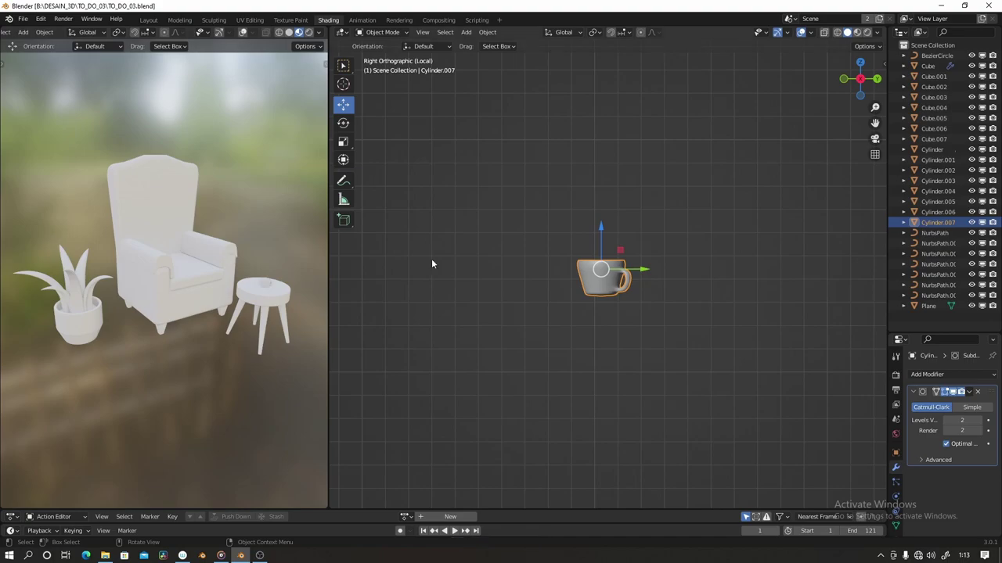
# - Show the full scene, smooth-shade the armchair and side table, and save as TO_DO_03.blend
pyautogui.press('KP_Divide')
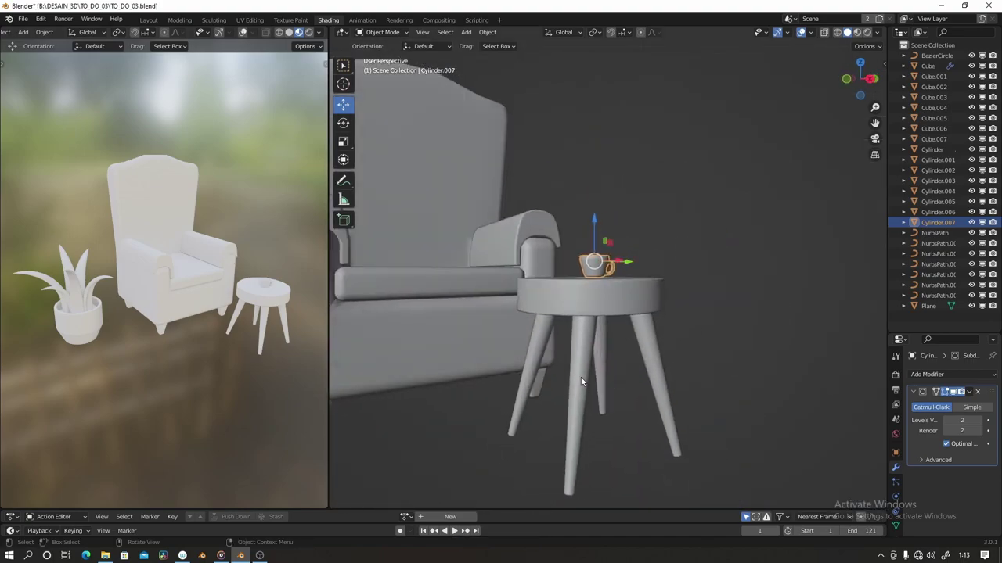
pyautogui.click(582, 382)
pyautogui.rightClick(582, 382)
pyautogui.click(579, 349)
pyautogui.scroll(-2, 656, 352)
pyautogui.click(551, 386)
pyautogui.moveTo(656, 352)
pyautogui.mouseDown(button='middle')
pyautogui.moveTo(551, 386)
pyautogui.moveTo(547, 354)
pyautogui.mouseUp(button='middle')
pyautogui.hotkey('ctrl', 's')
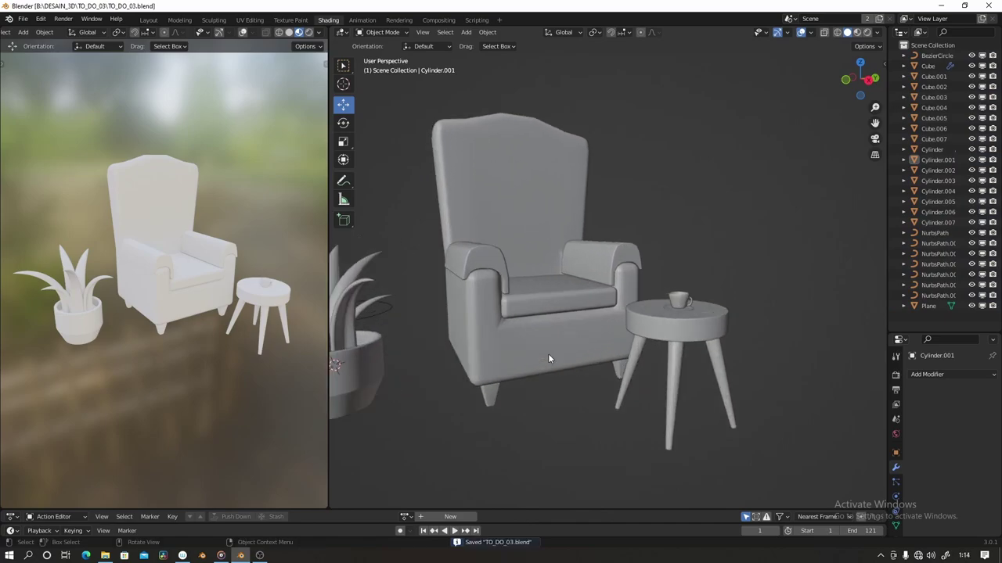
# - Orbit around the scene and select the plant pot
pyautogui.scroll(-2, 548, 353)
pyautogui.moveTo(543, 337); pyautogui.dragTo(491, 349, button='middle')
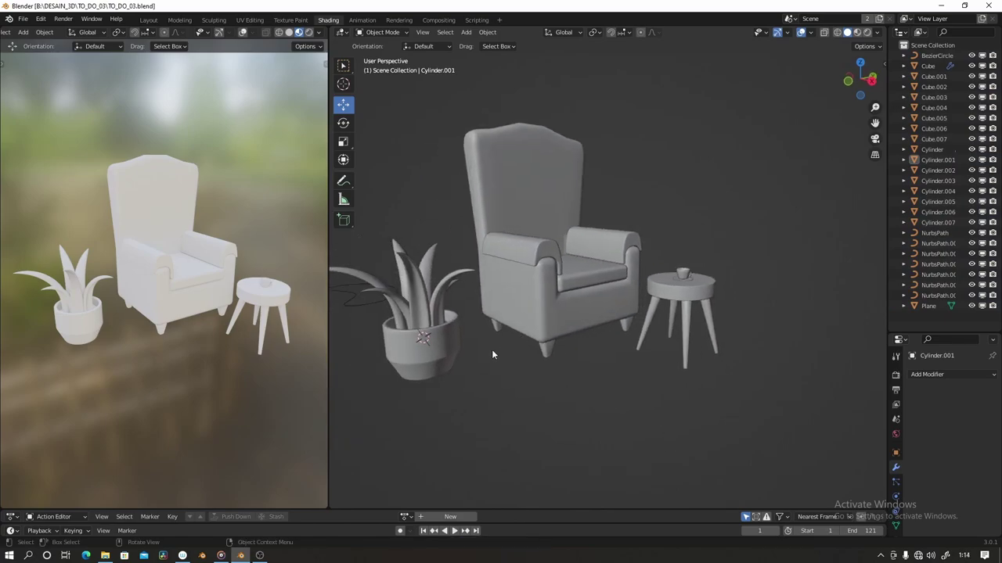
pyautogui.click(414, 352)
pyautogui.scroll(2, 558, 365)
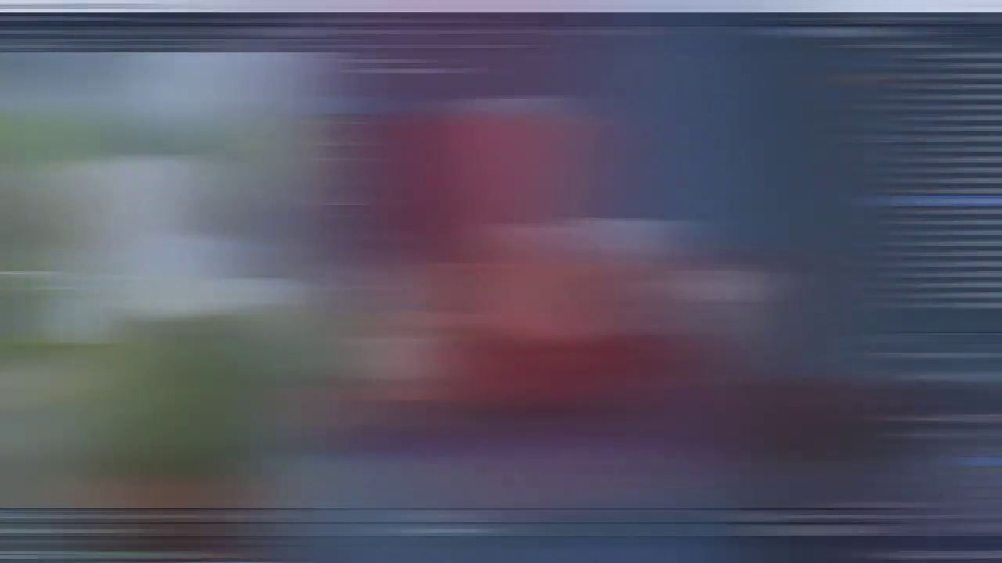